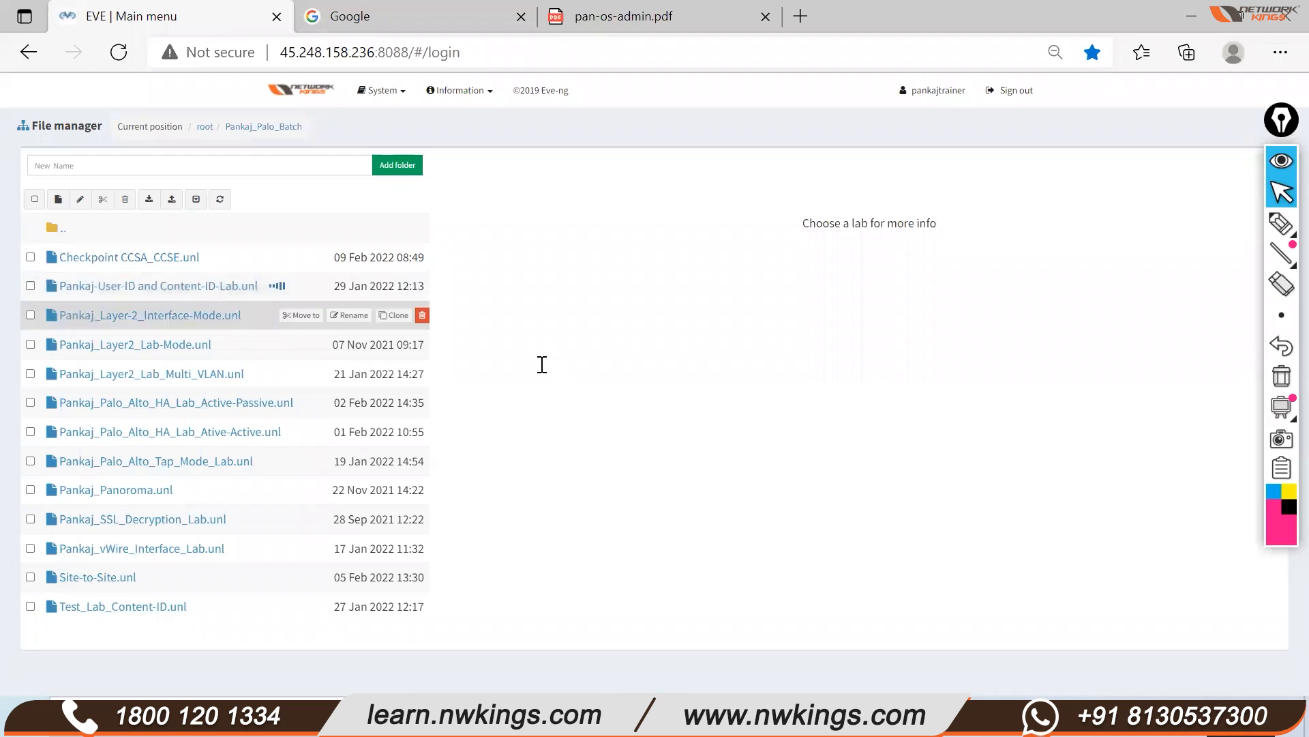
Sign in to EVE-NG with the account password and open the User-ID and Content-ID lab
key("ctrl+a")
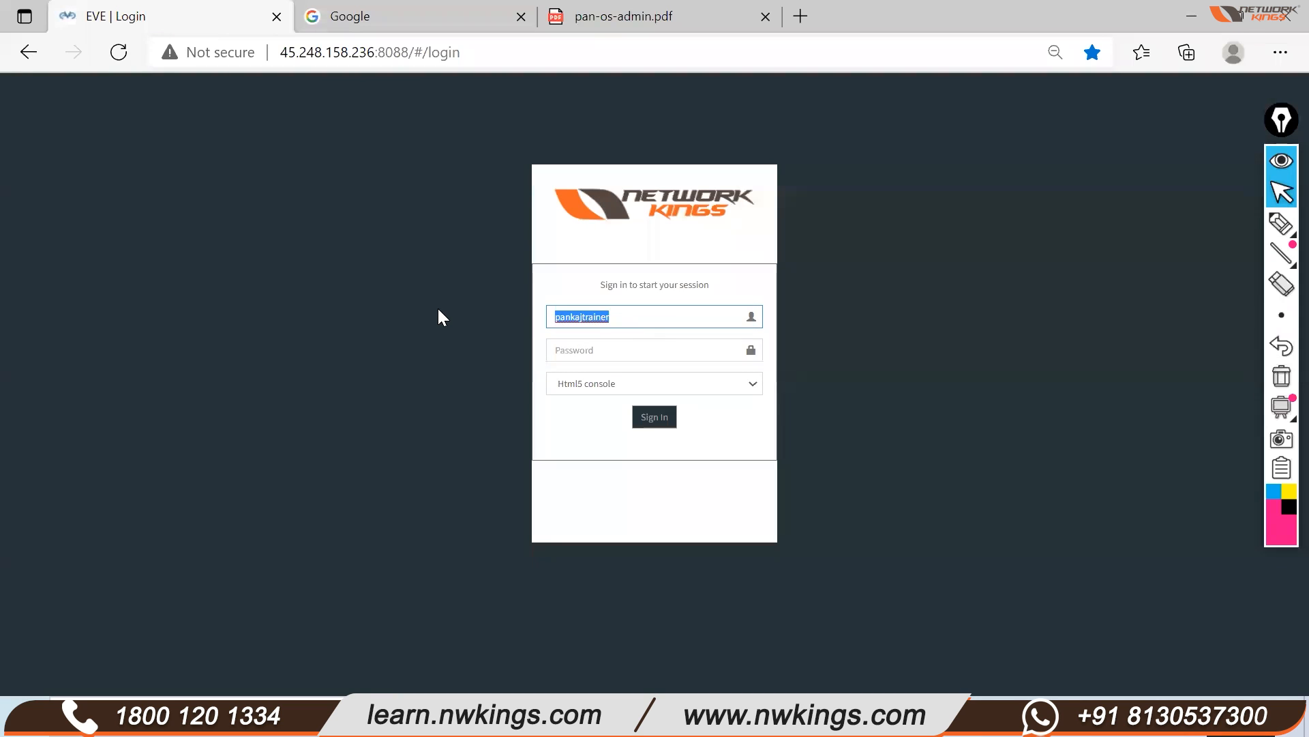
left_click(587, 349)
key("ctrl+v")
left_click(652, 413)
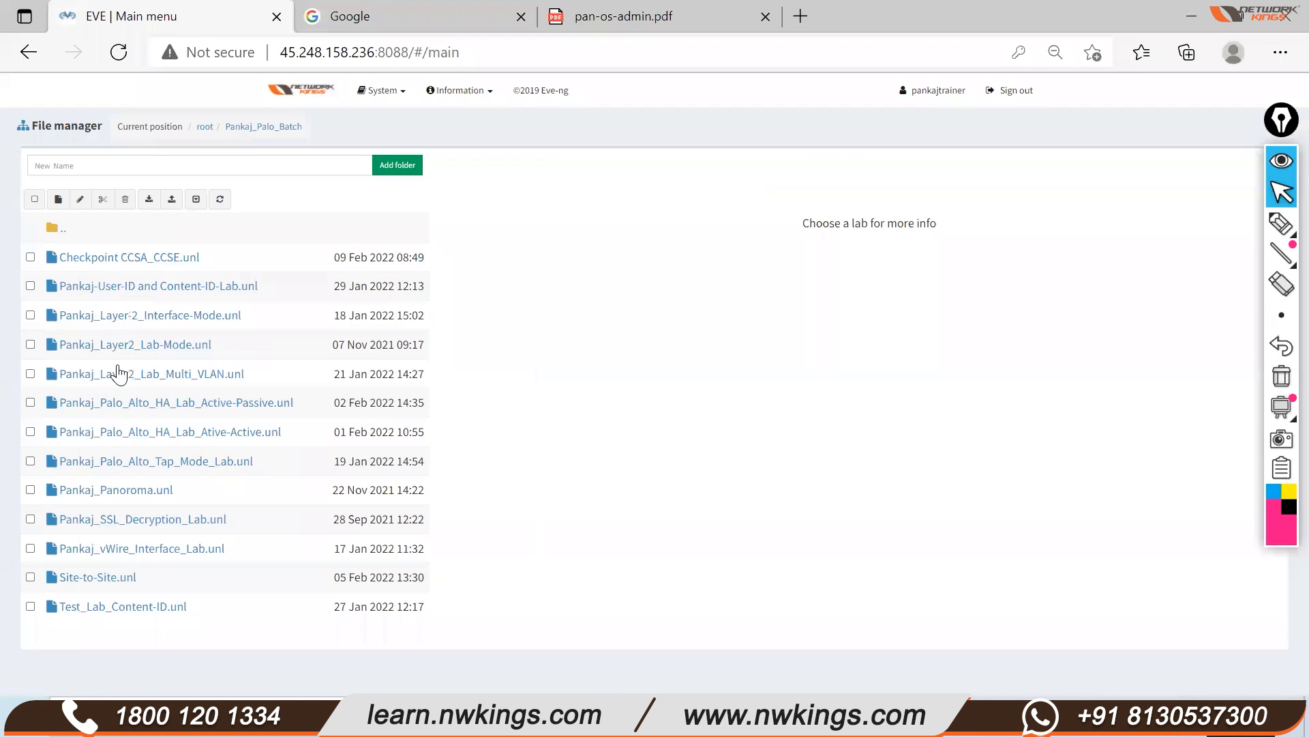
left_click(157, 286)
left_click(495, 559)
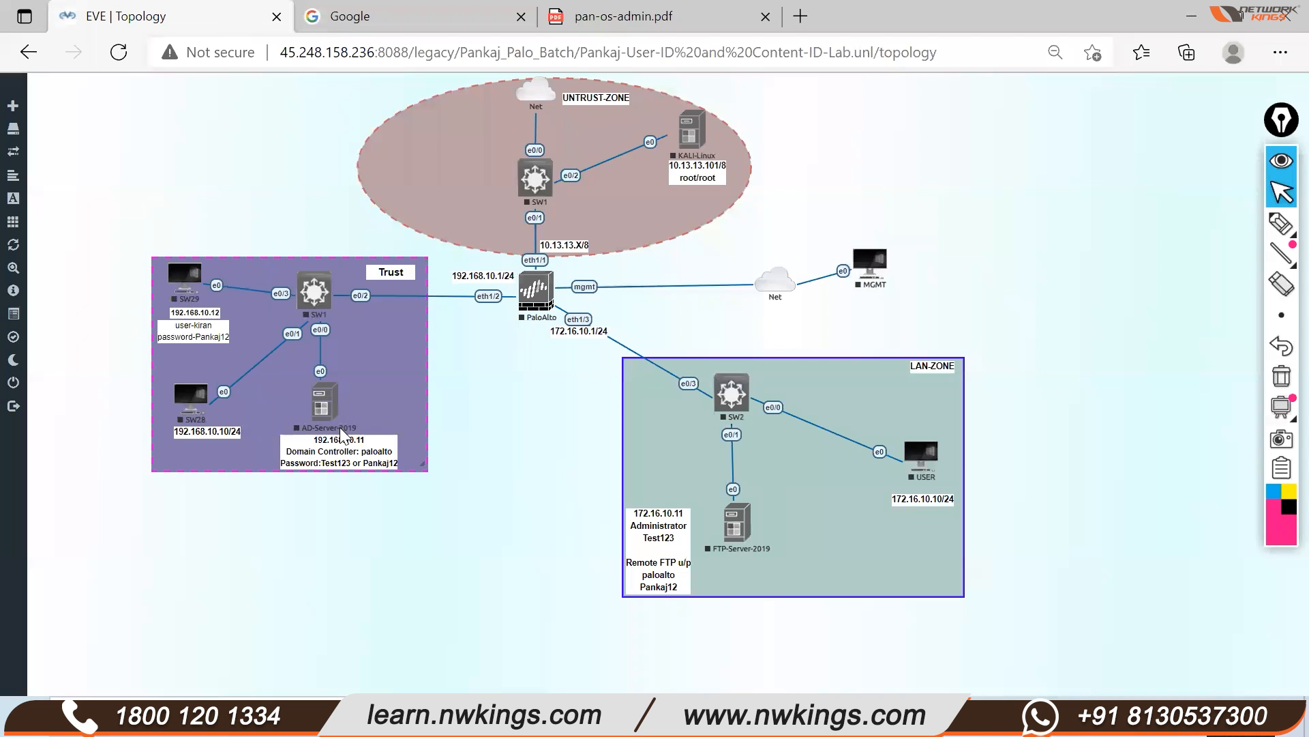
left_click(1278, 231)
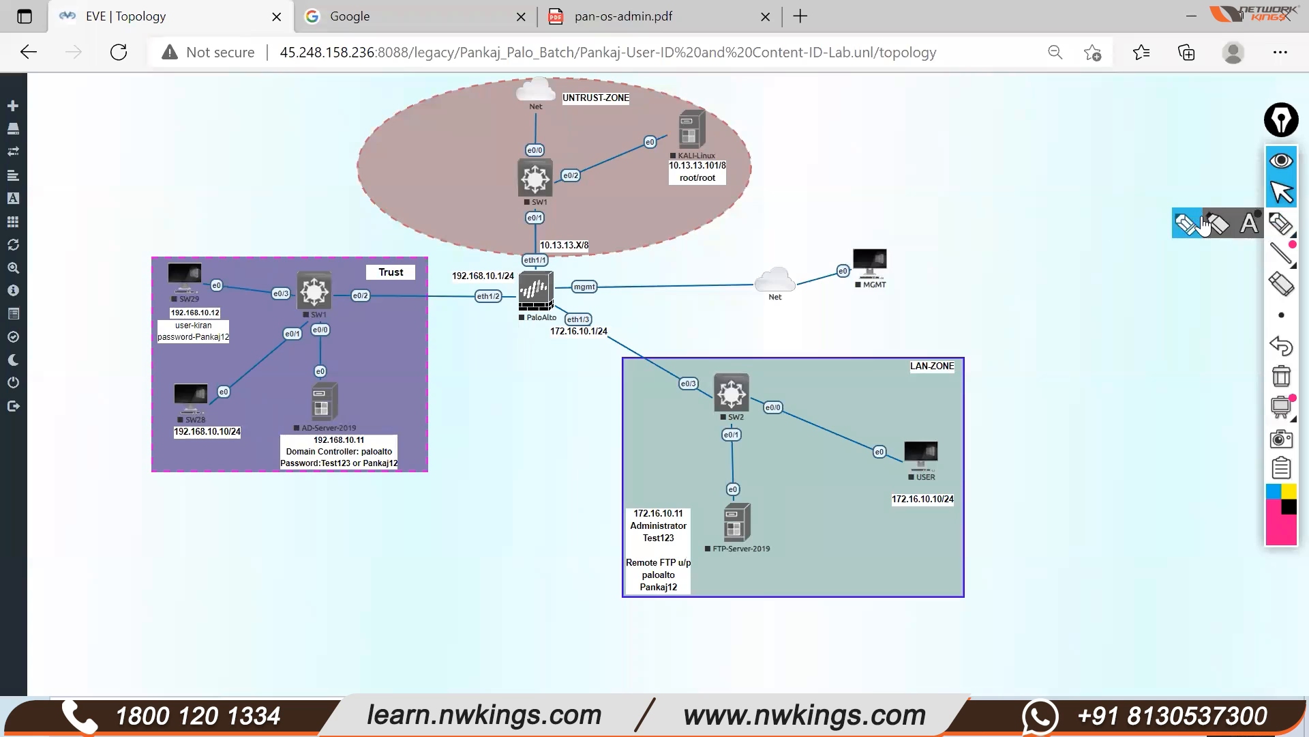
left_click(1191, 224)
mouse_move(317, 394)
left_mouse_down()
mouse_move(392, 399)
mouse_move(276, 362)
left_mouse_up()
left_click_drag(793, 510, 724, 501)
mouse_move(709, 546)
left_mouse_down()
mouse_move(809, 478)
mouse_move(679, 464)
left_mouse_up()
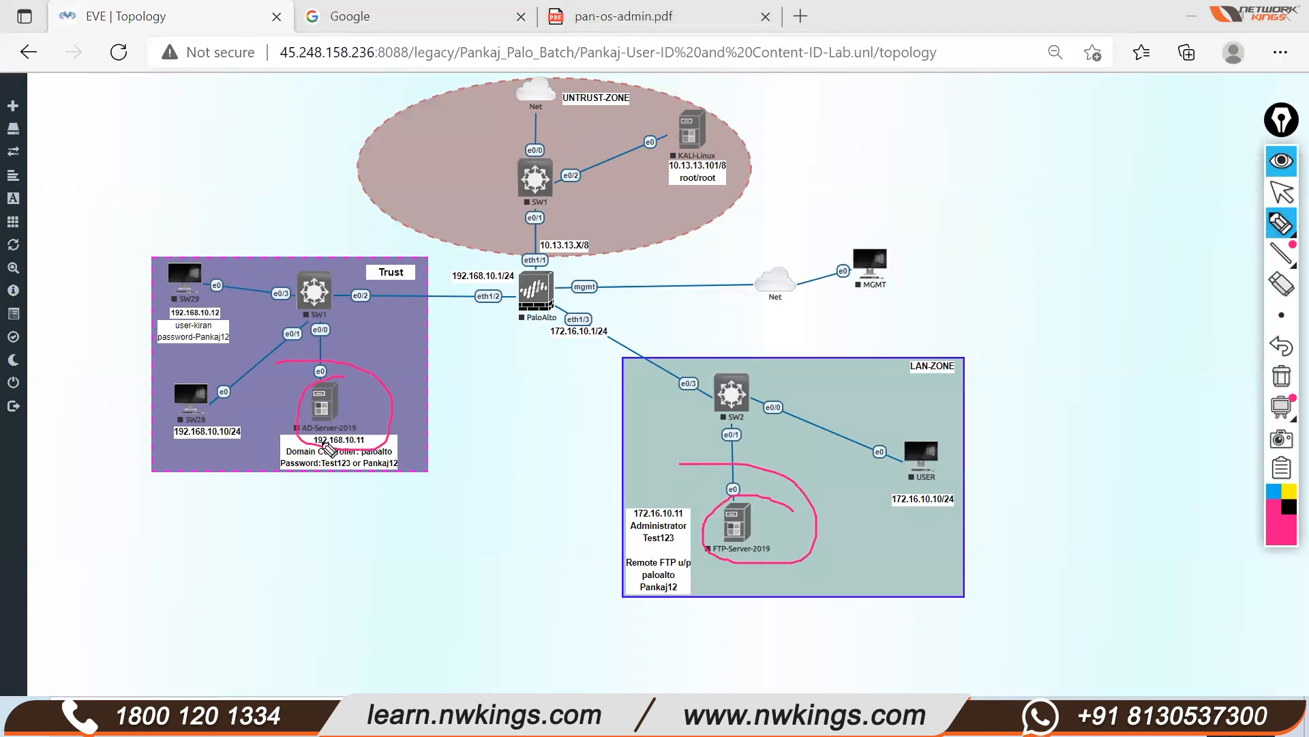
mouse_move(193, 274)
left_mouse_down()
mouse_move(348, 290)
mouse_move(670, 143)
left_mouse_up()
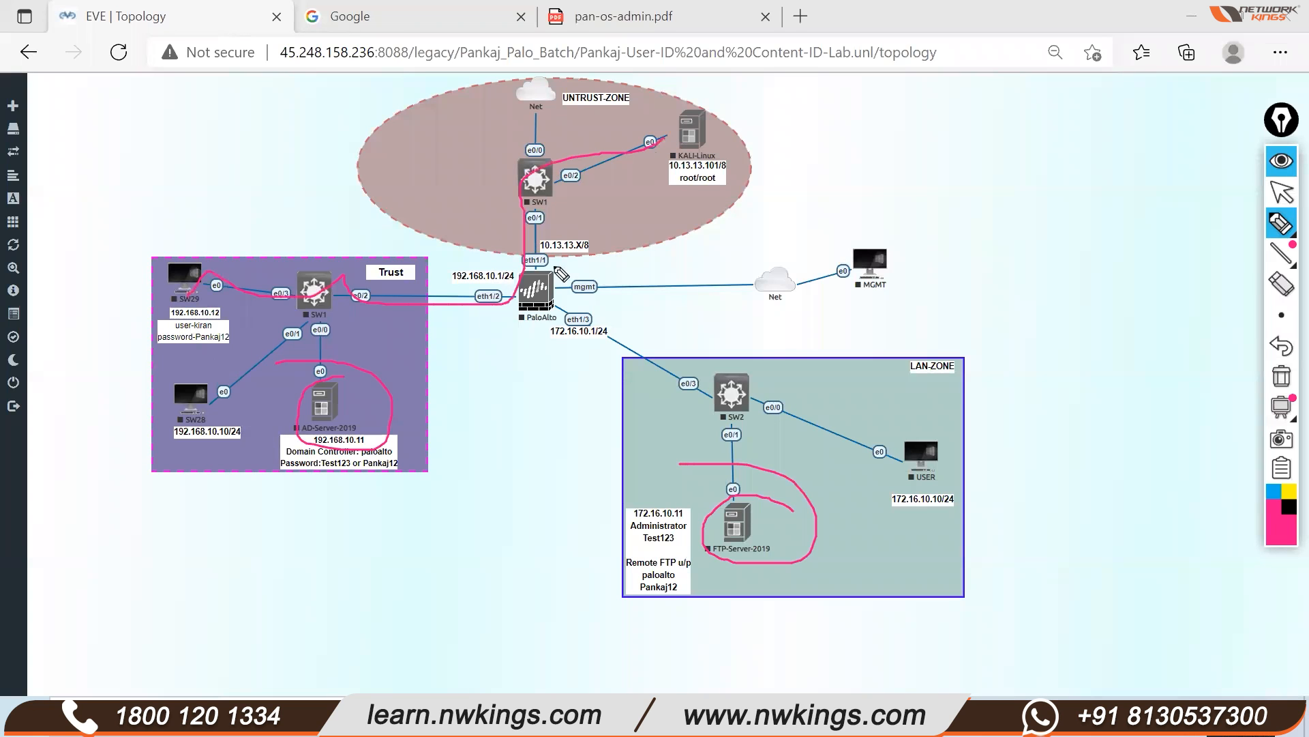
mouse_move(563, 266)
left_mouse_down()
mouse_move(489, 331)
mouse_move(505, 244)
mouse_move(448, 244)
left_mouse_up()
mouse_move(232, 313)
left_mouse_down()
mouse_move(204, 295)
mouse_move(143, 290)
left_mouse_up()
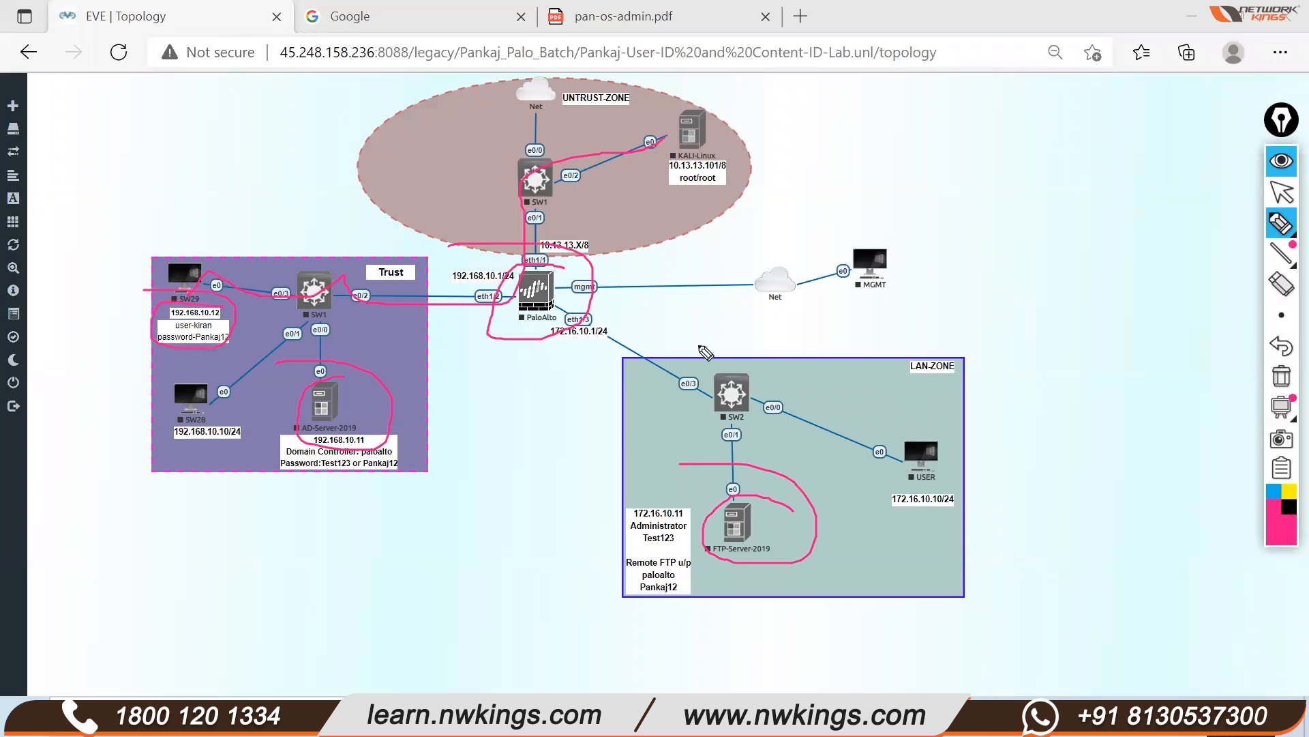
left_click(1282, 375)
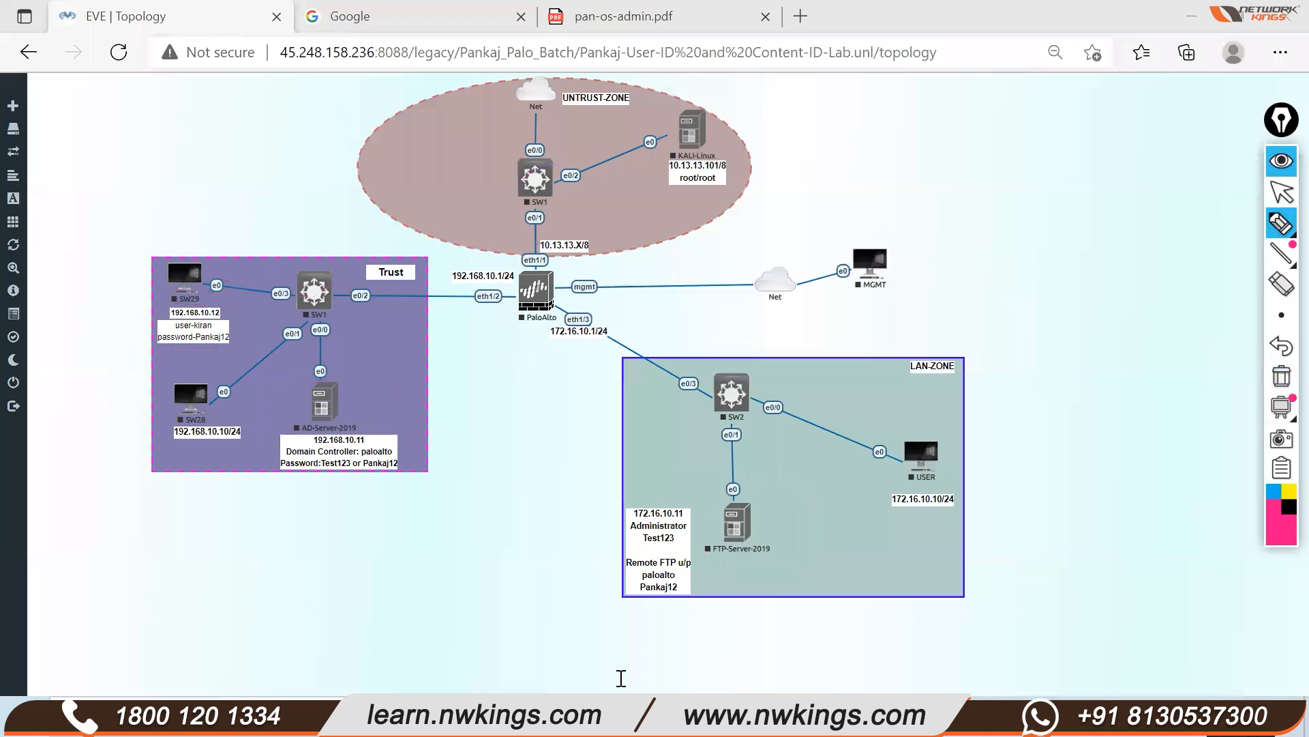
left_click(1282, 193)
key("alt+Tab")
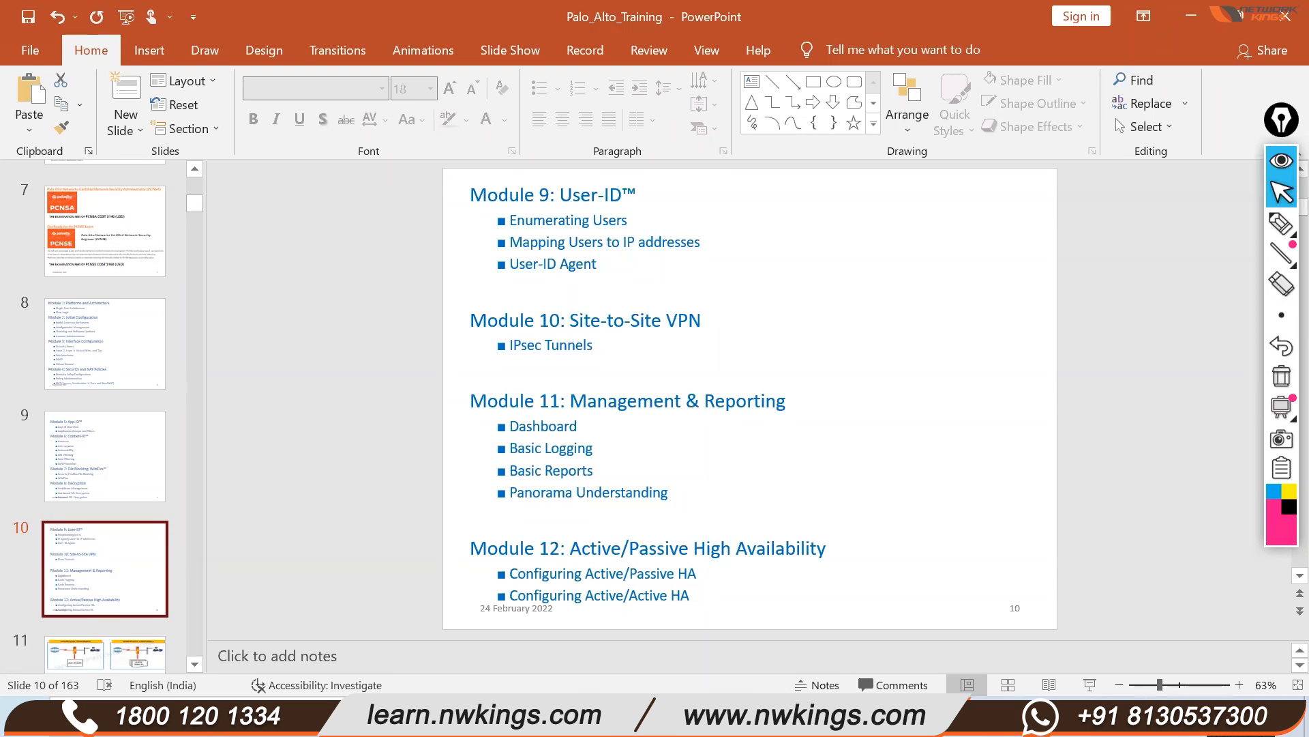
left_click(477, 716)
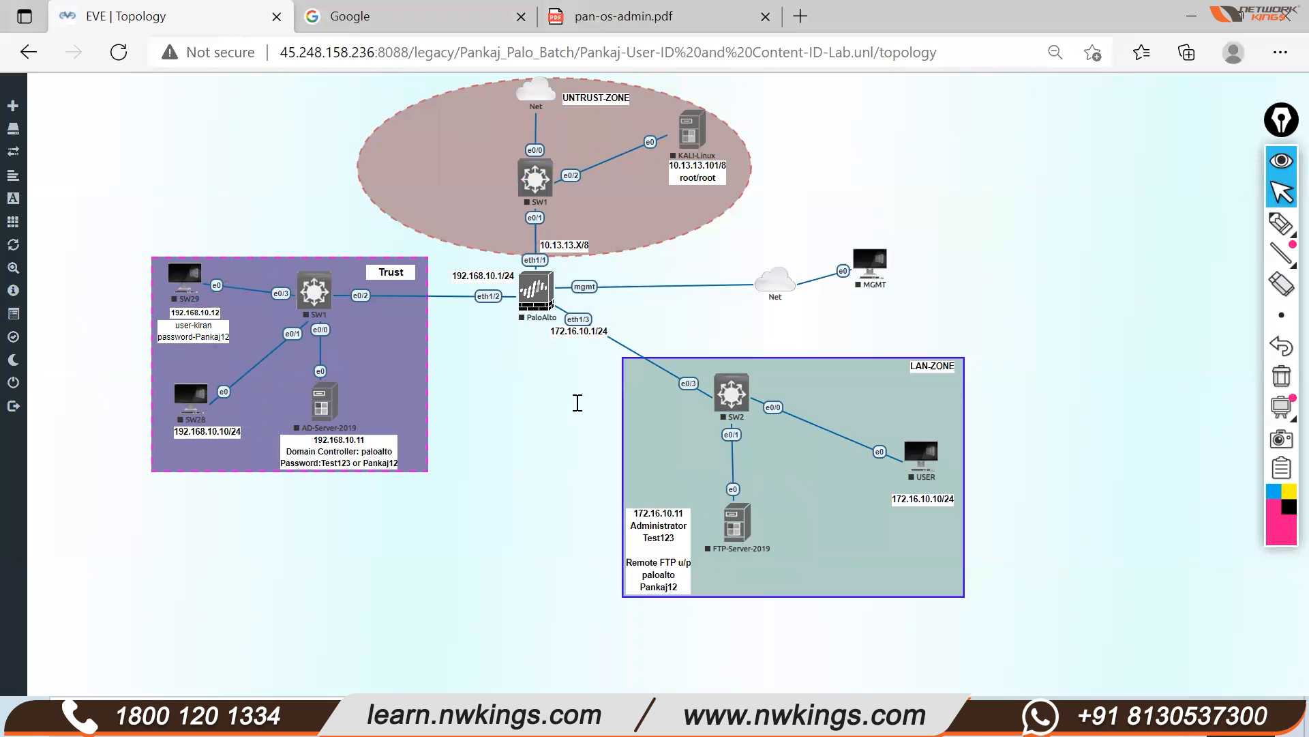
In pan-os-admin.pdf, jump via the VPNs chapter to the Site-to-Site VPN Overview
key("ctrl+shift+Tab")
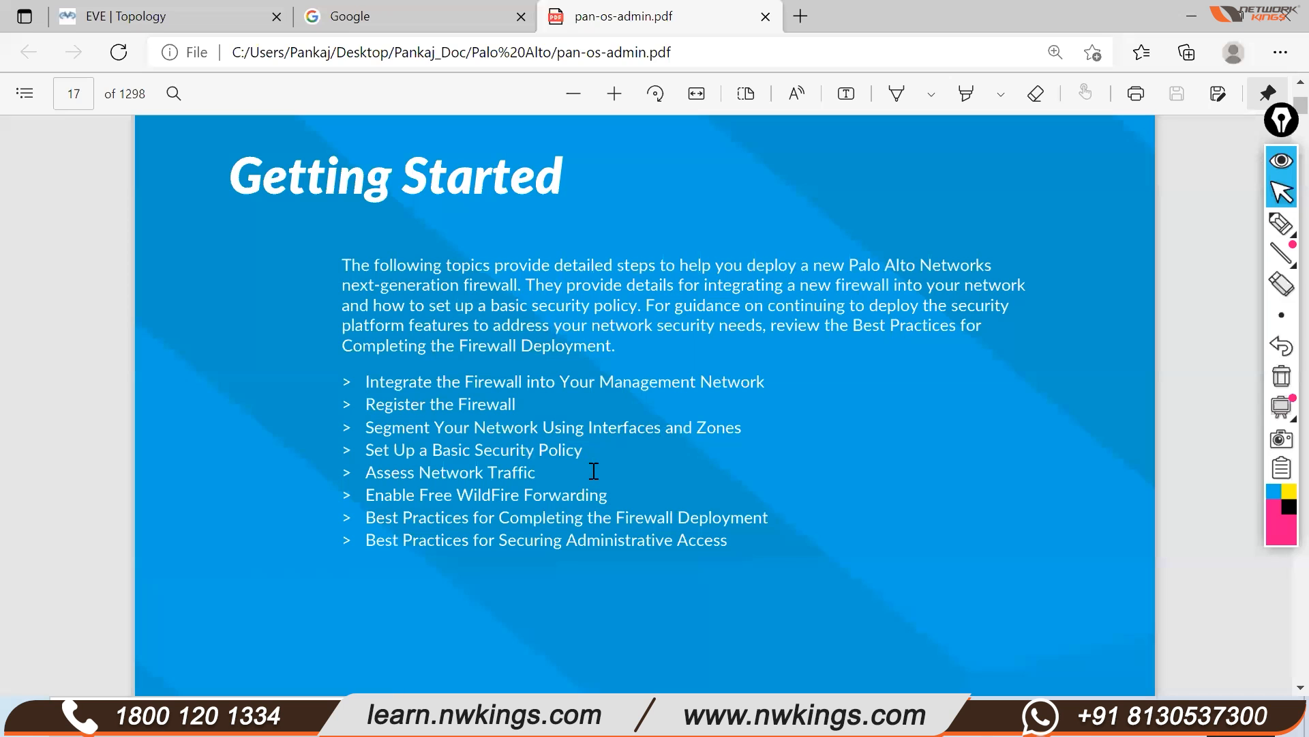
left_click(25, 94)
scroll(136, 416, "down", 3)
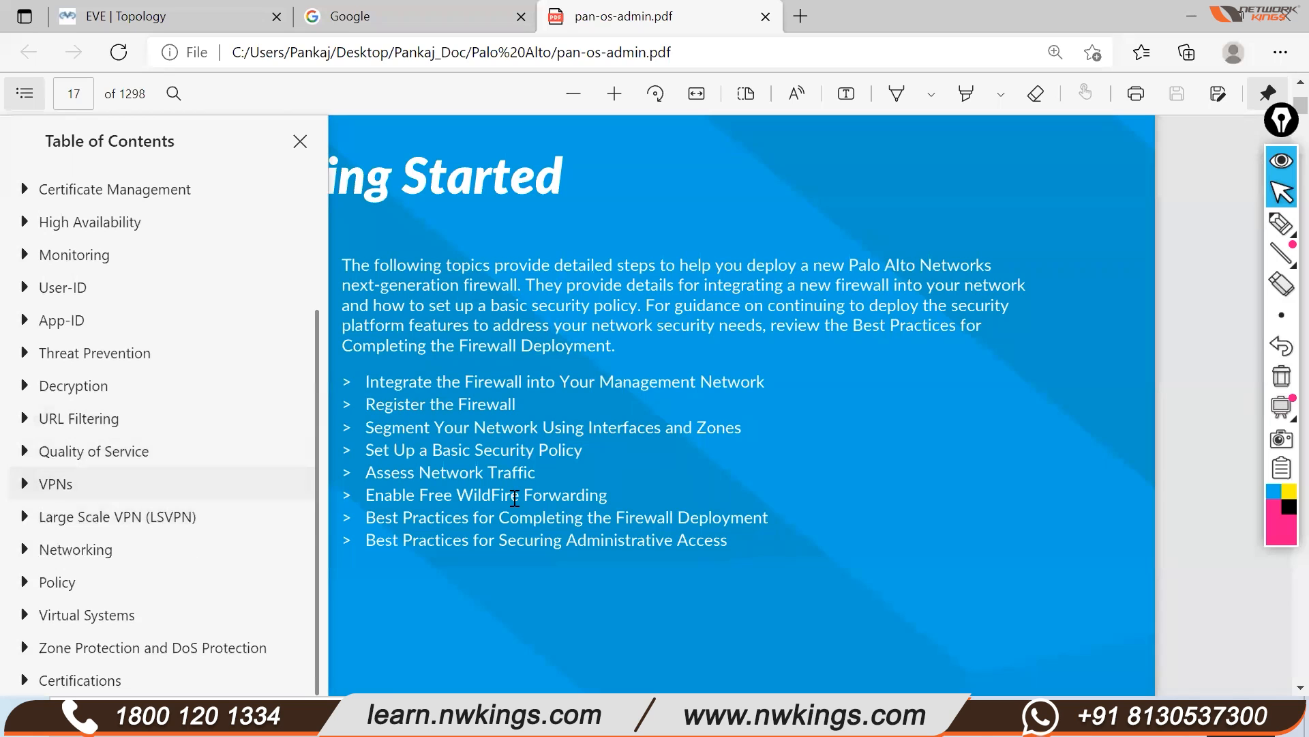
left_click(55, 483)
left_click(142, 549)
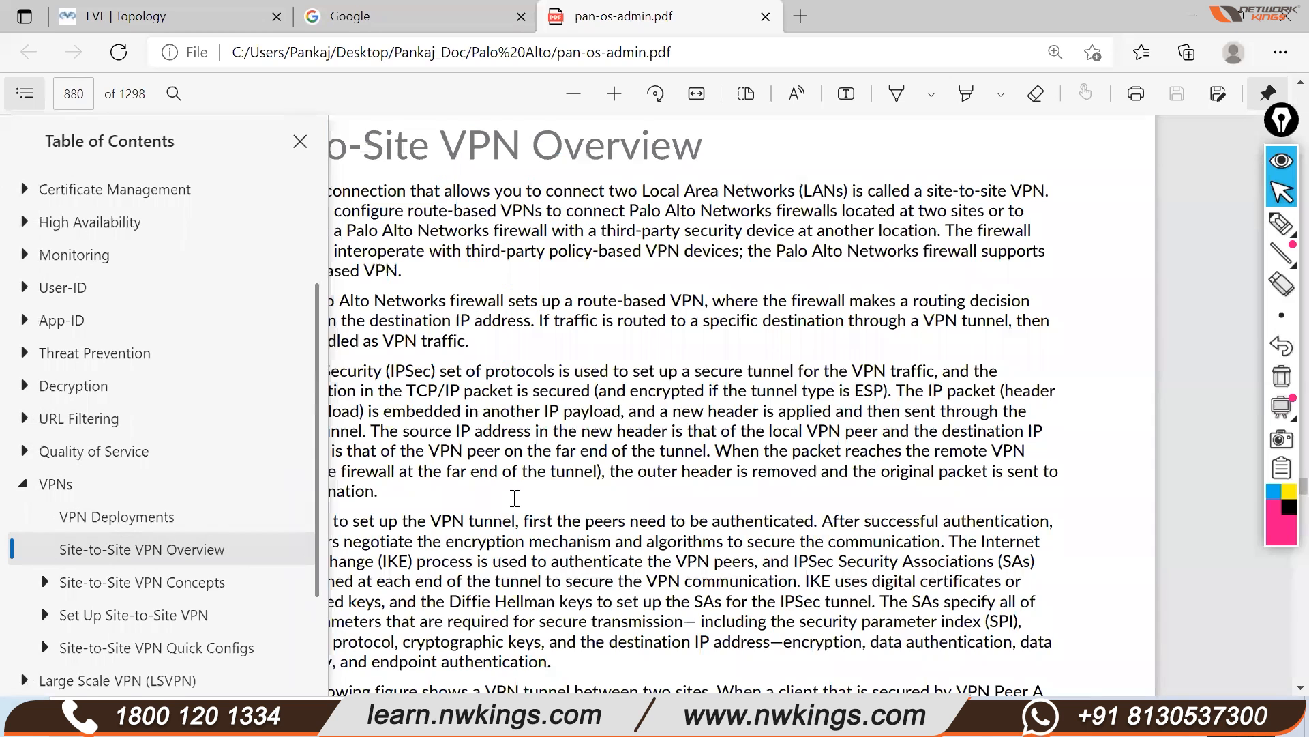
Scroll through the Site-to-Site VPN pages around page 881, then return to the slides
scroll(514, 498, "down", 10)
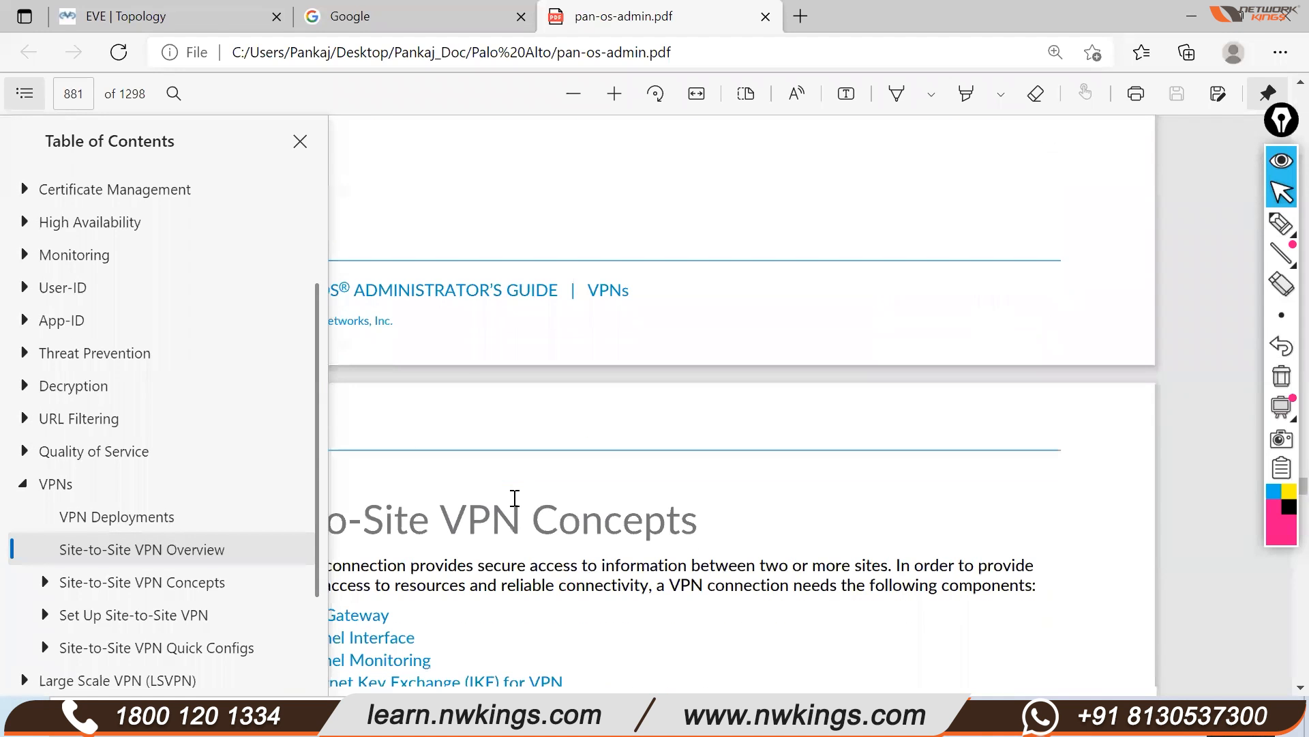
scroll(514, 497, "down", 3)
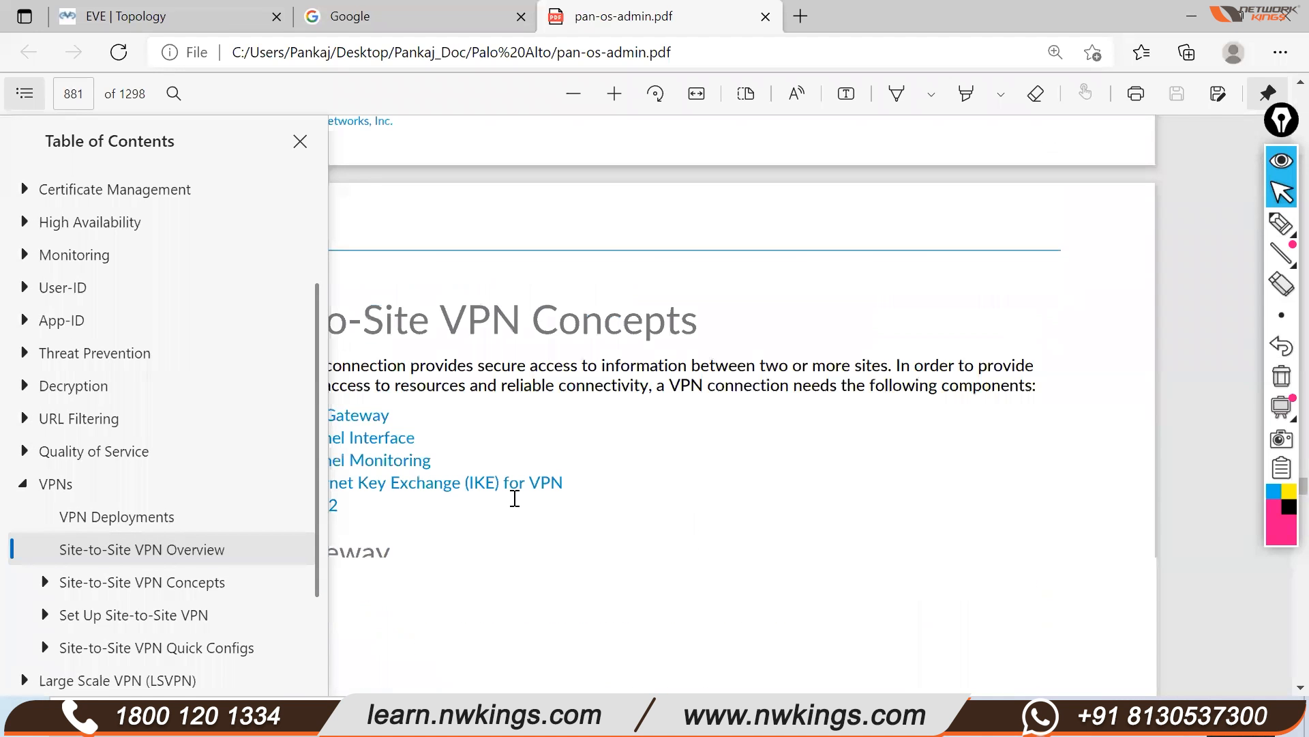
scroll(515, 498, "down", 2)
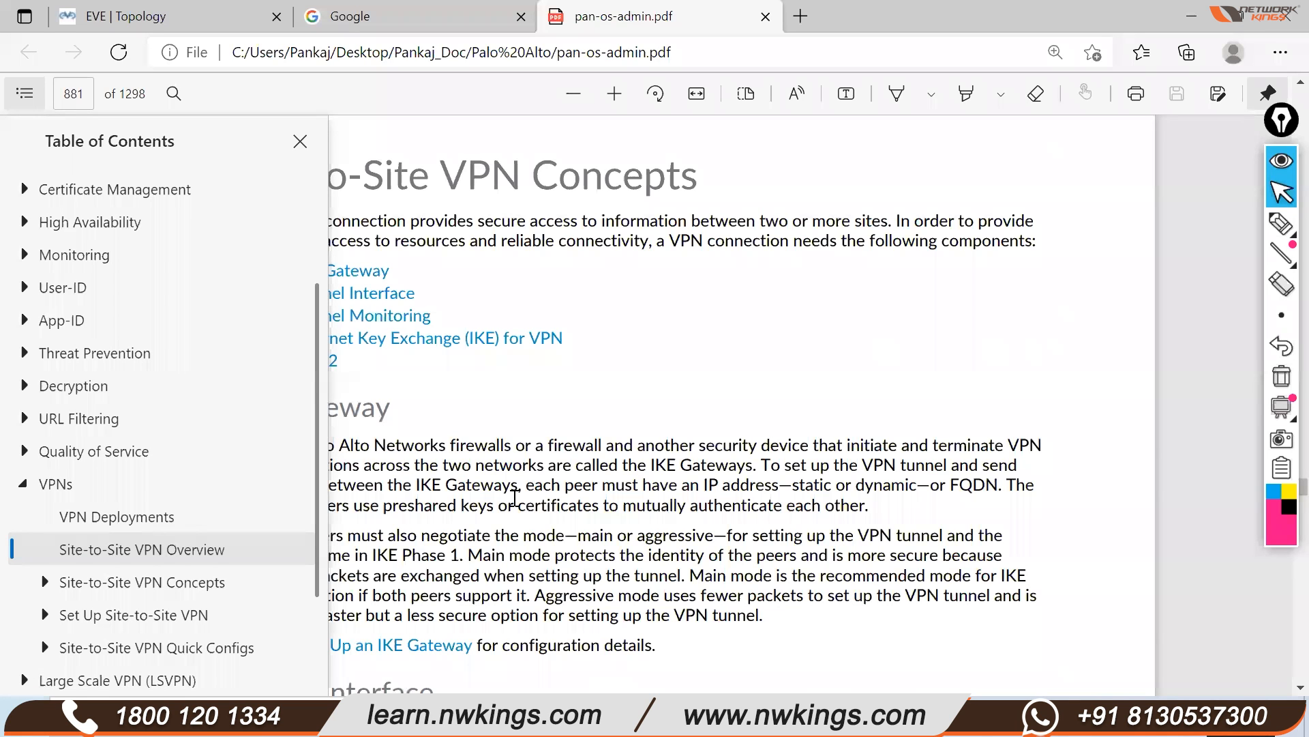
scroll(515, 498, "down", 8)
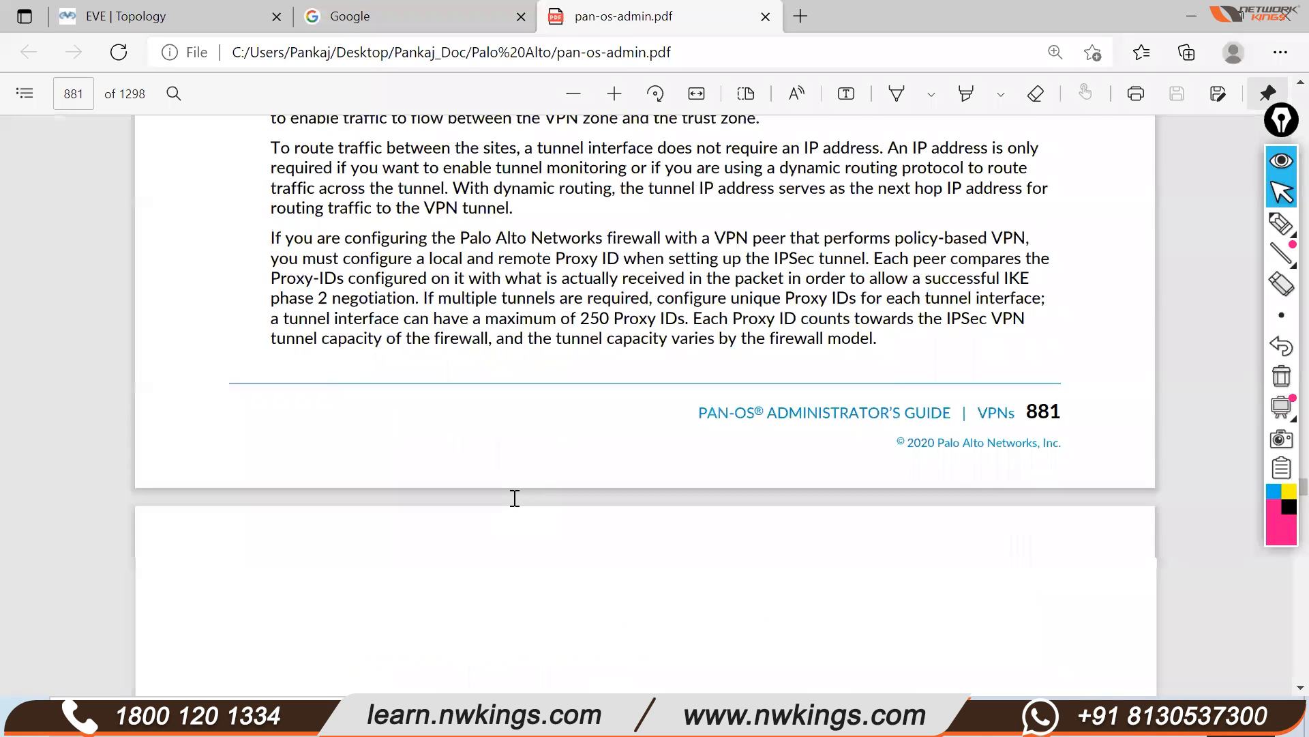
scroll(515, 498, "down", 1)
key("alt+Tab")
Select and then deselect the Panorama Understanding bullet in slide 10's module list
left_click(514, 498)
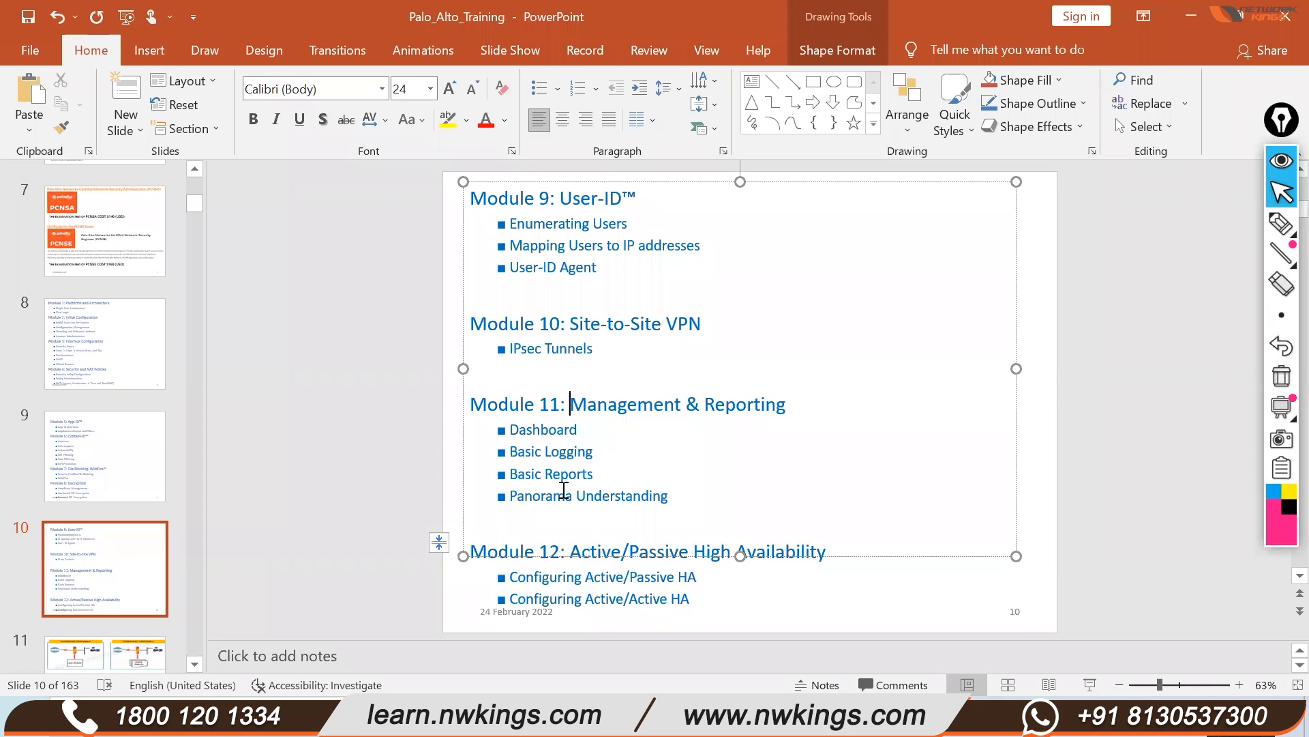
left_click(1054, 312)
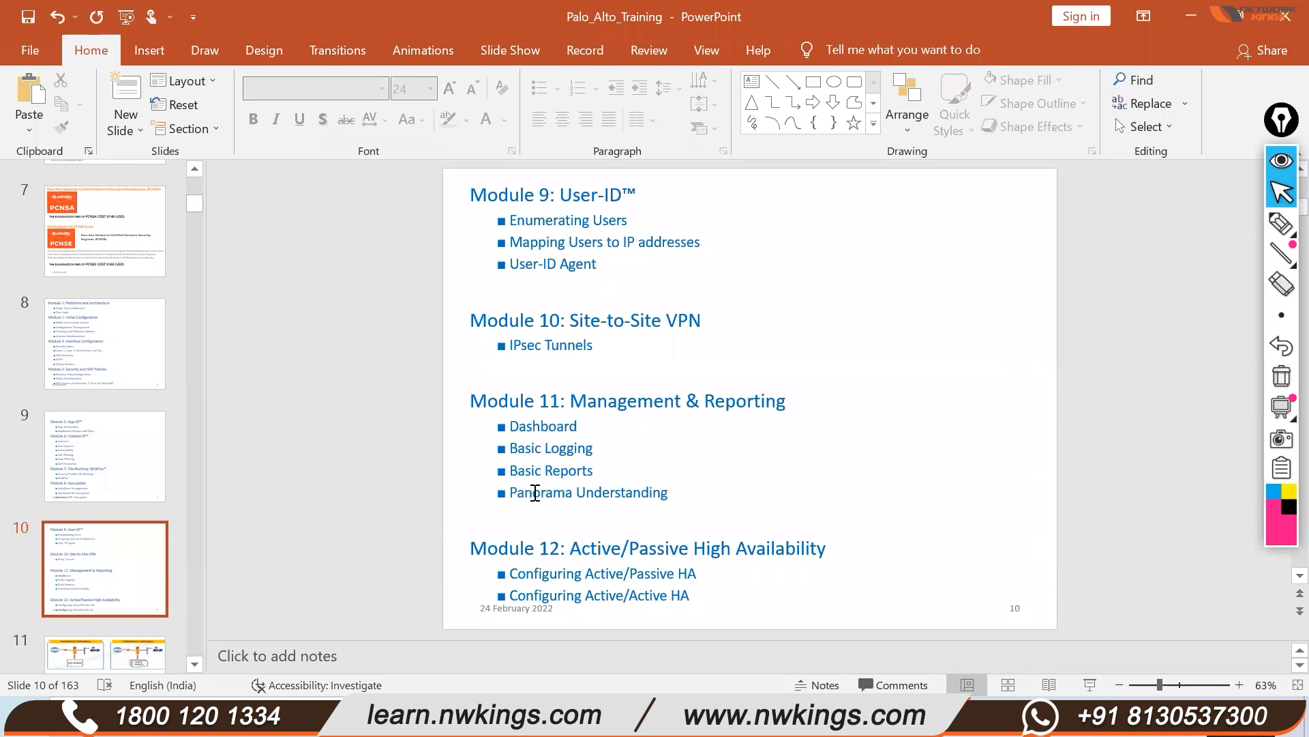
left_click_drag(666, 492, 511, 494)
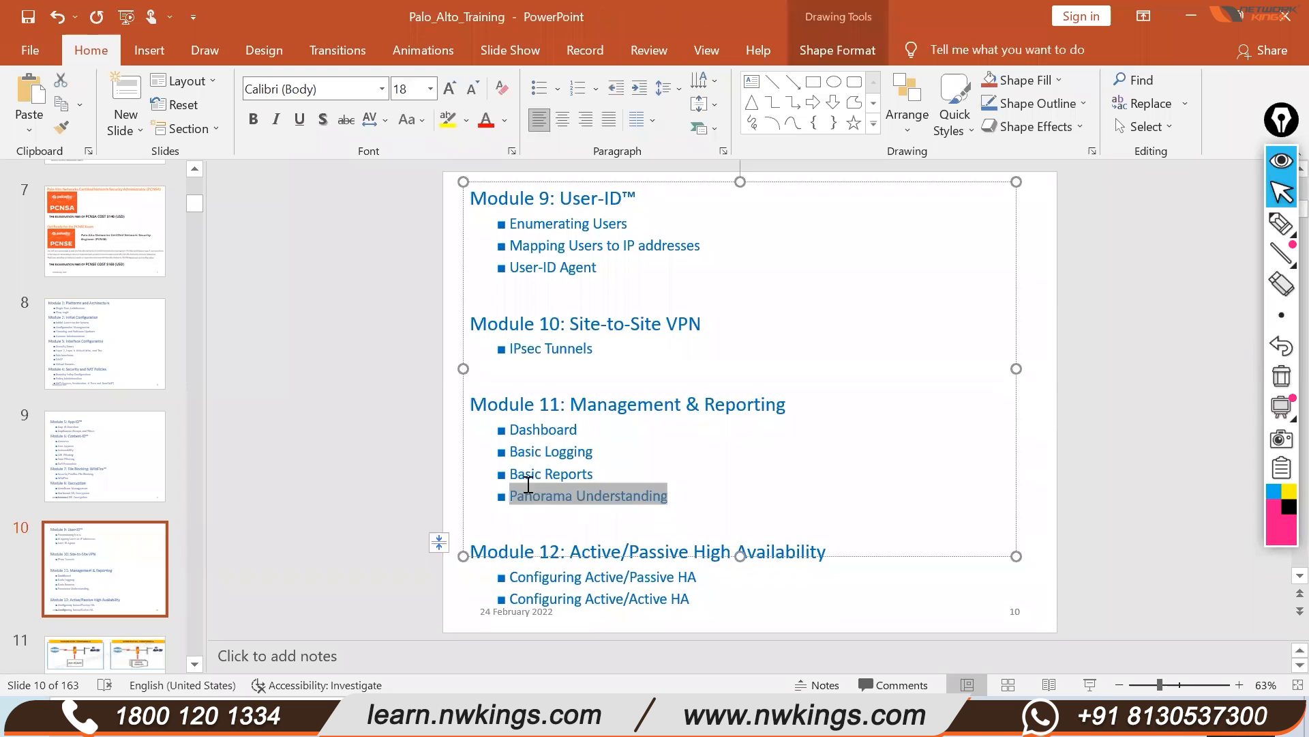
left_click(1040, 479)
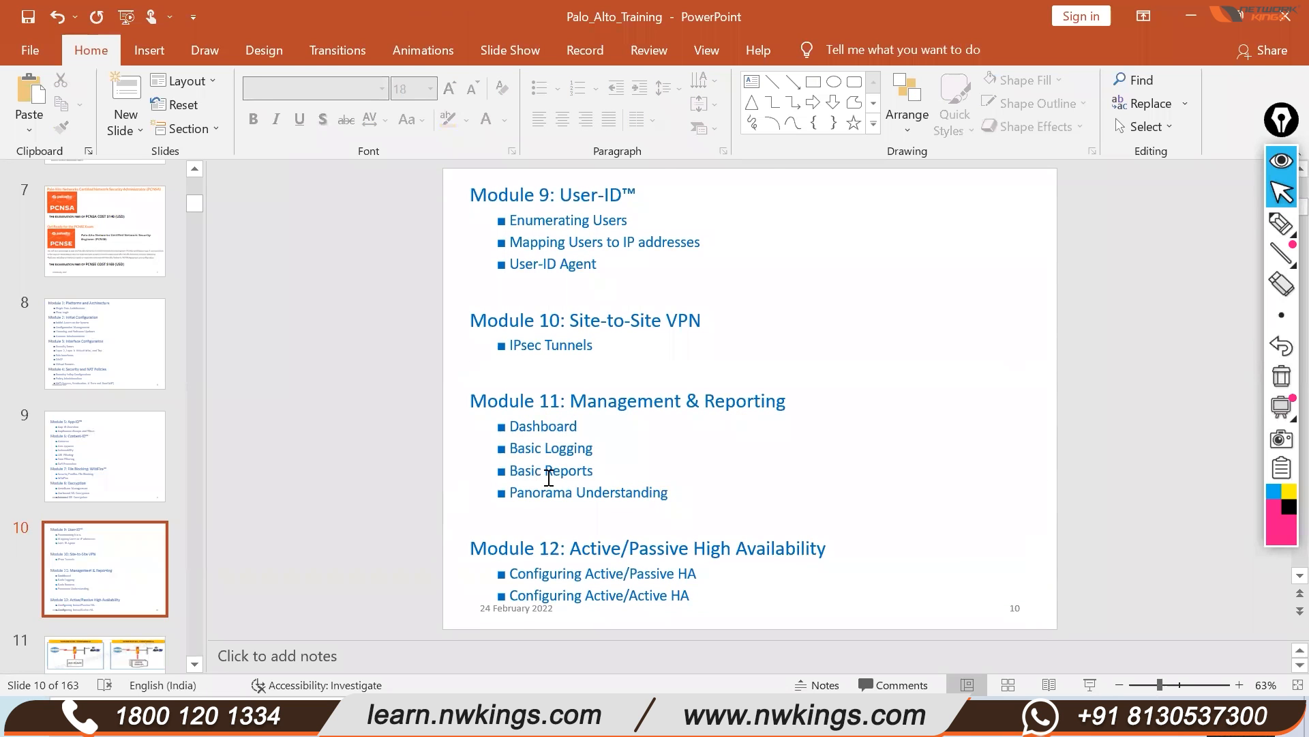
scroll(550, 467, "down", 1)
scroll(390, 438, "up", 1)
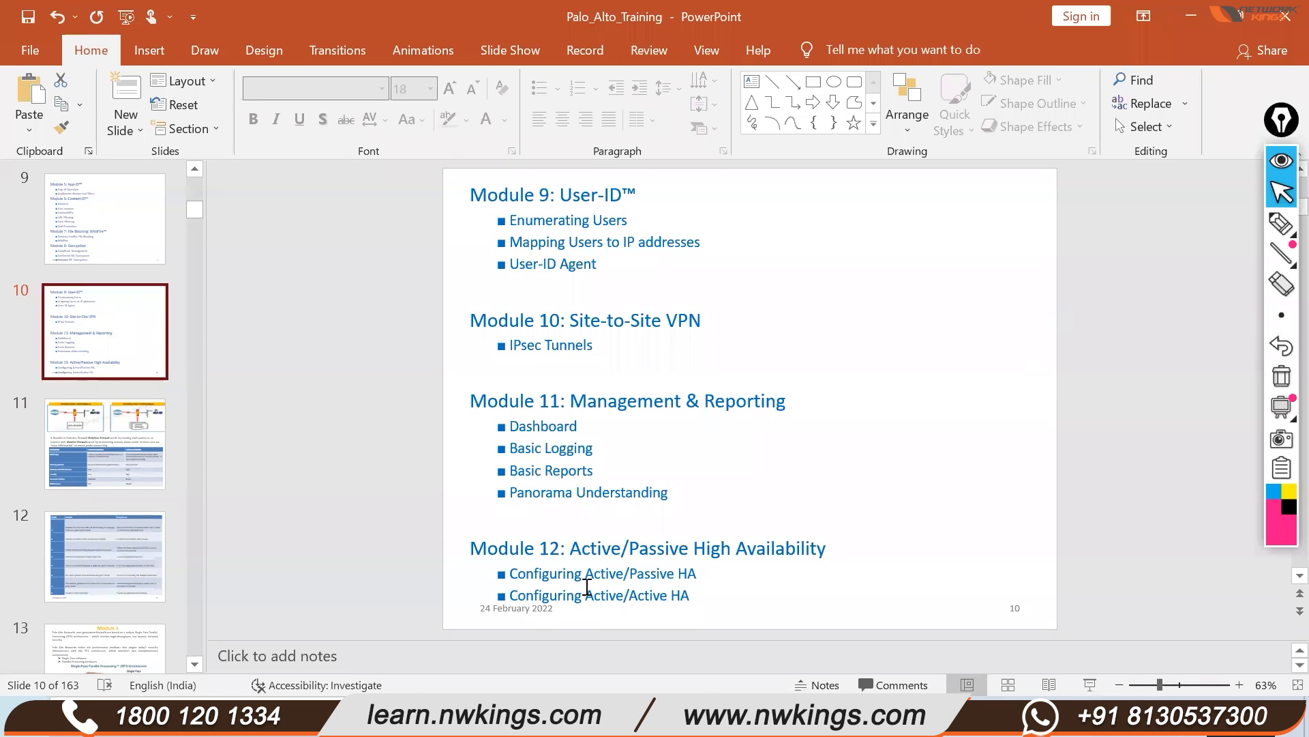
Circle the two Module 12 Active/Passive and Active/Active HA bullets with the highlighter
mouse_move(1282, 223)
left_click(1186, 225)
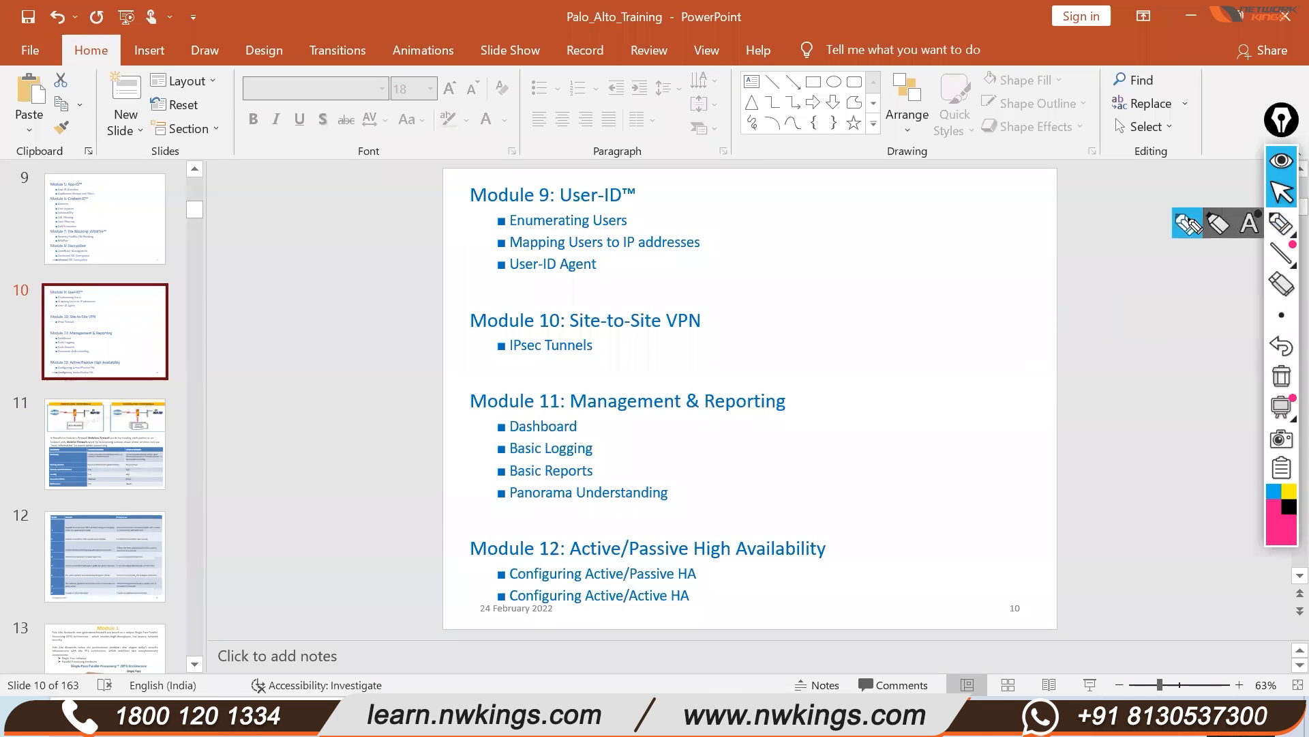
mouse_move(477, 566)
left_mouse_down()
mouse_move(697, 616)
mouse_move(473, 565)
left_mouse_up()
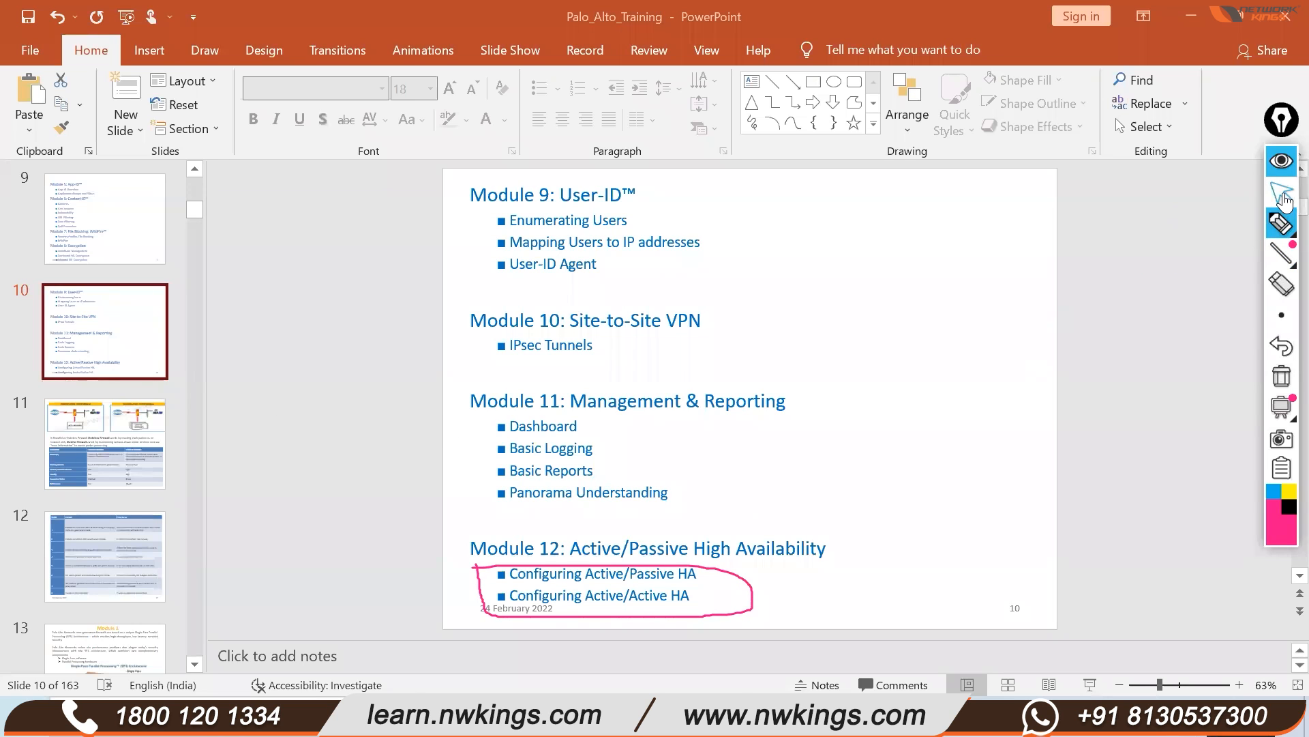
left_click(1281, 192)
scroll(101, 285, "up", 2)
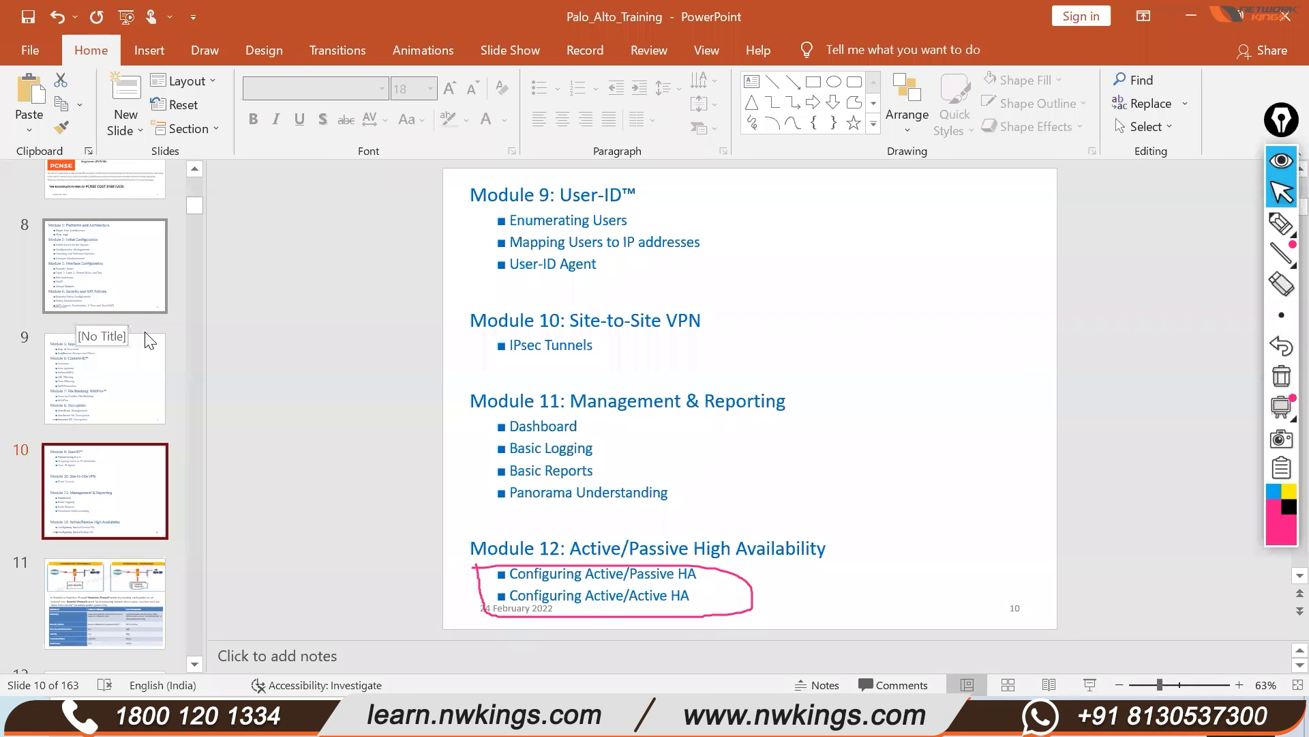
Browse slides 8, 9 and 10, then show slide 7 with the PCNSA and PCNSE exam fees
left_click(130, 300)
left_click(83, 379)
left_click(102, 515)
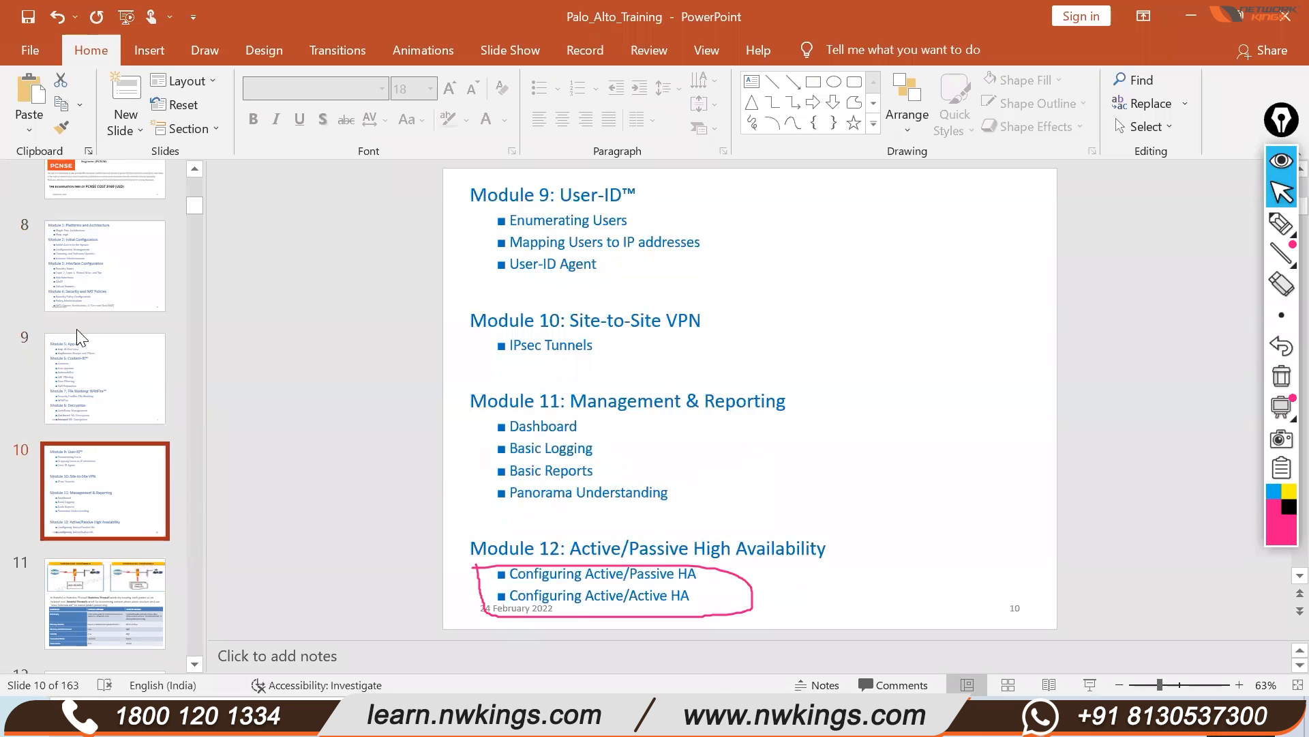
scroll(82, 345, "up", 2)
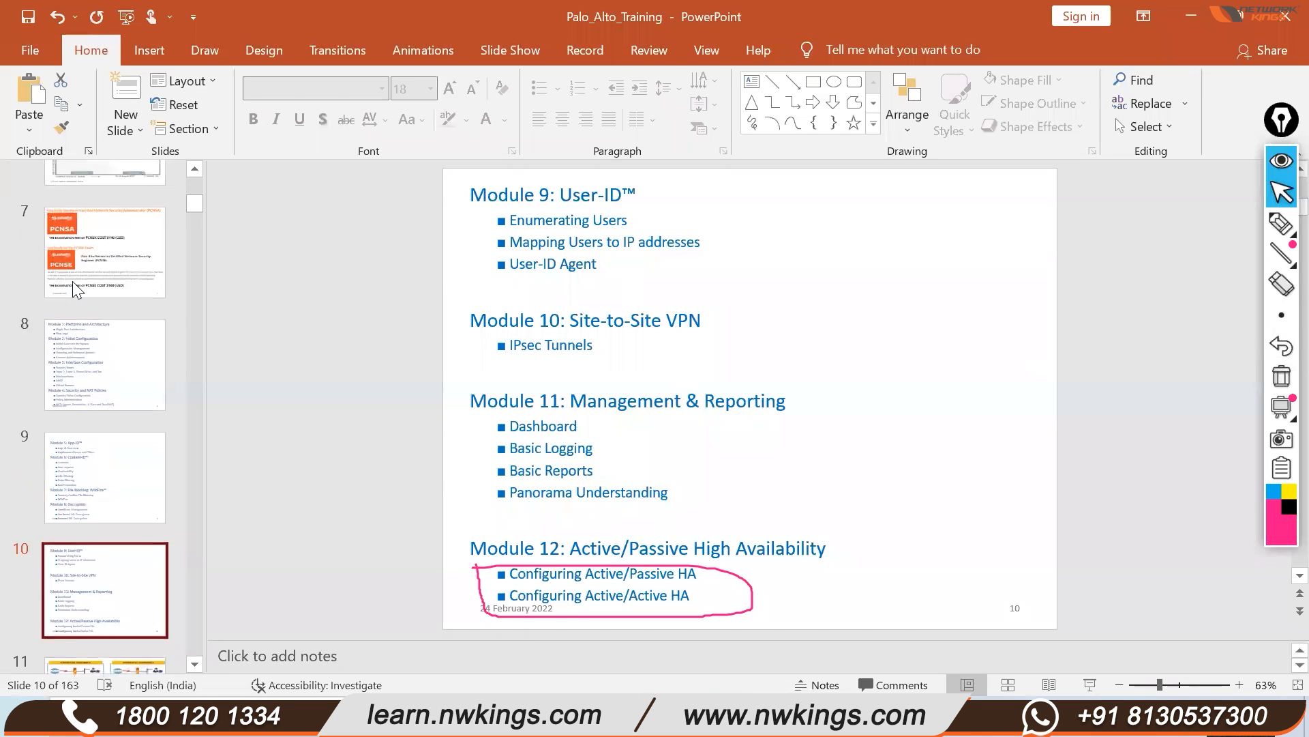
left_click(103, 259)
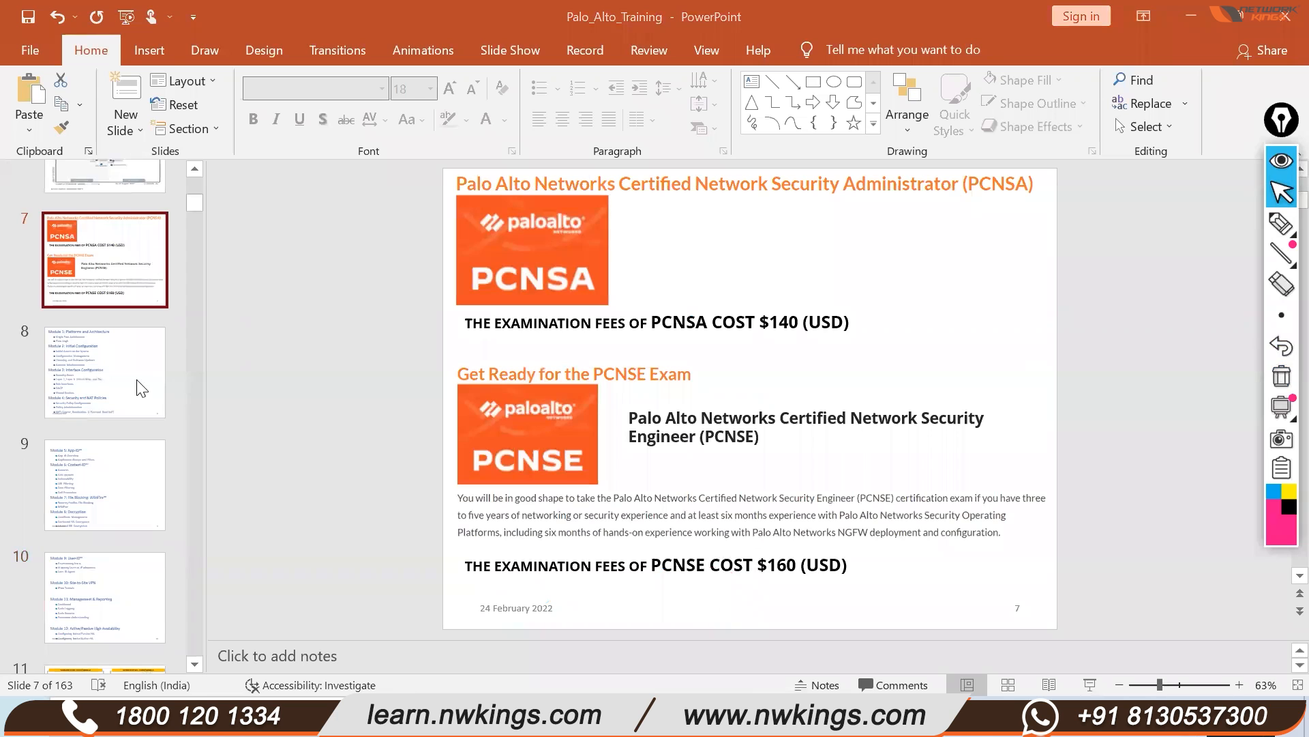
Leave the PowerPoint deck and bring the Edge window with the EVE topology forward
scroll(141, 388, "down", 2)
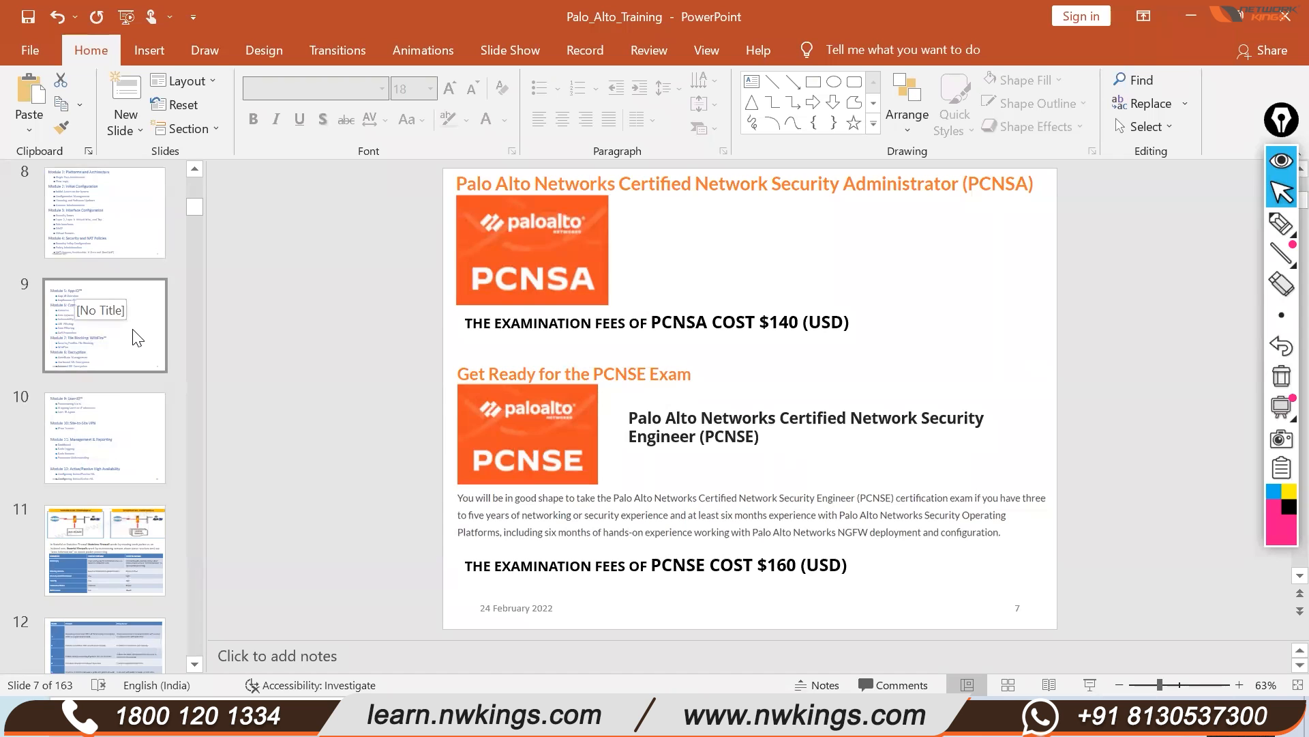
scroll(133, 327, "up", 1)
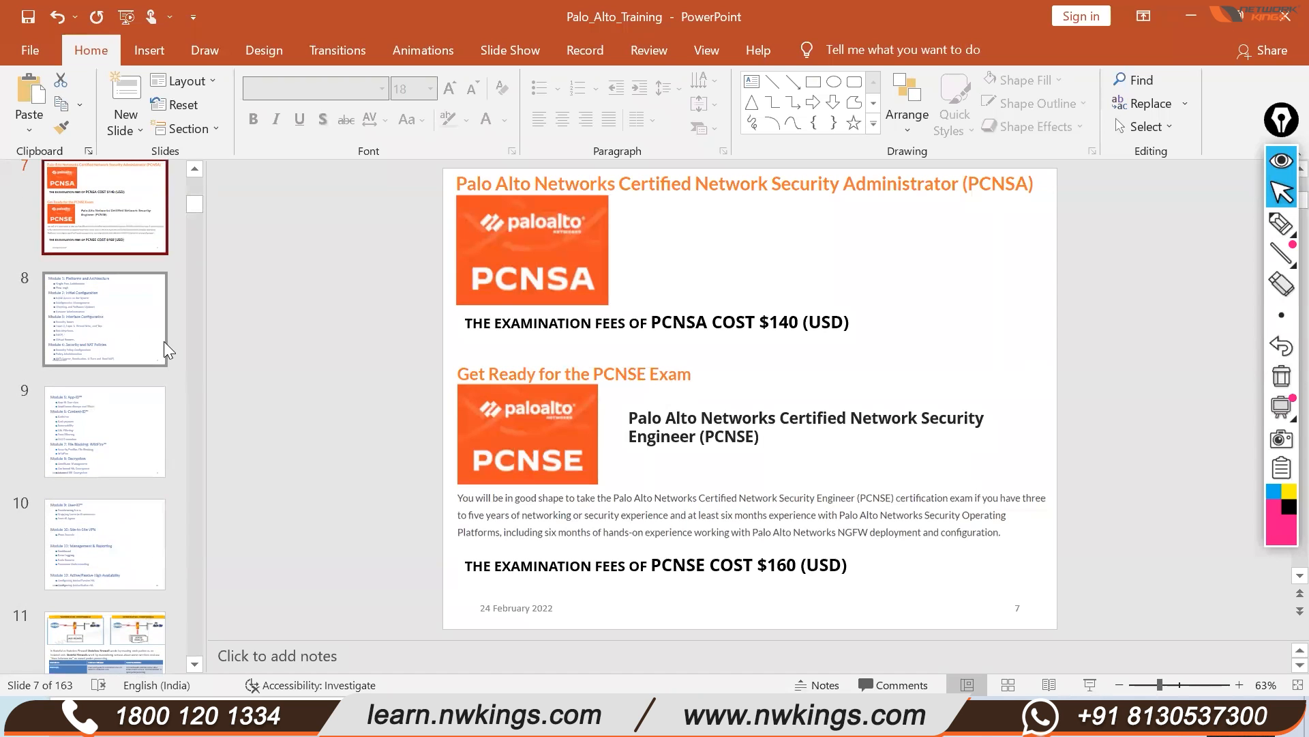
left_click(633, 717)
Close the User-ID and Content-ID lab from the EVE topology sidebar
left_click(128, 18)
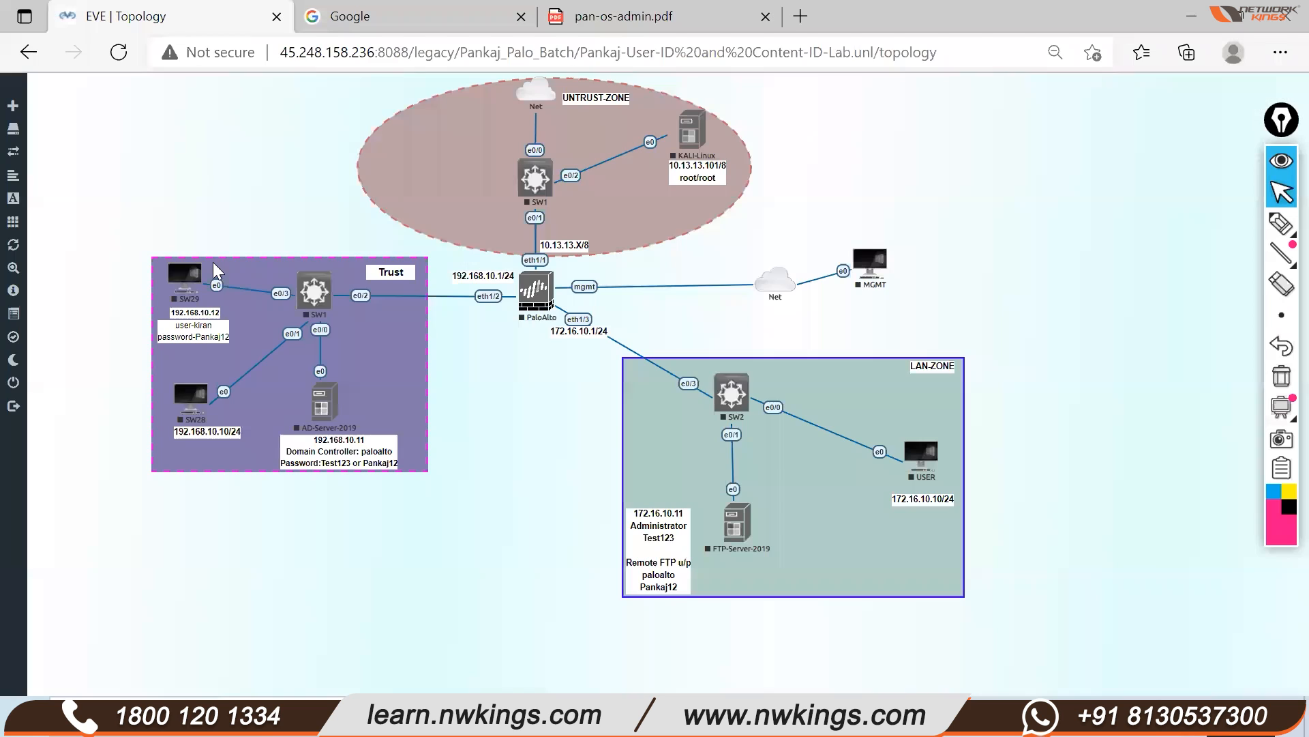
mouse_move(47, 395)
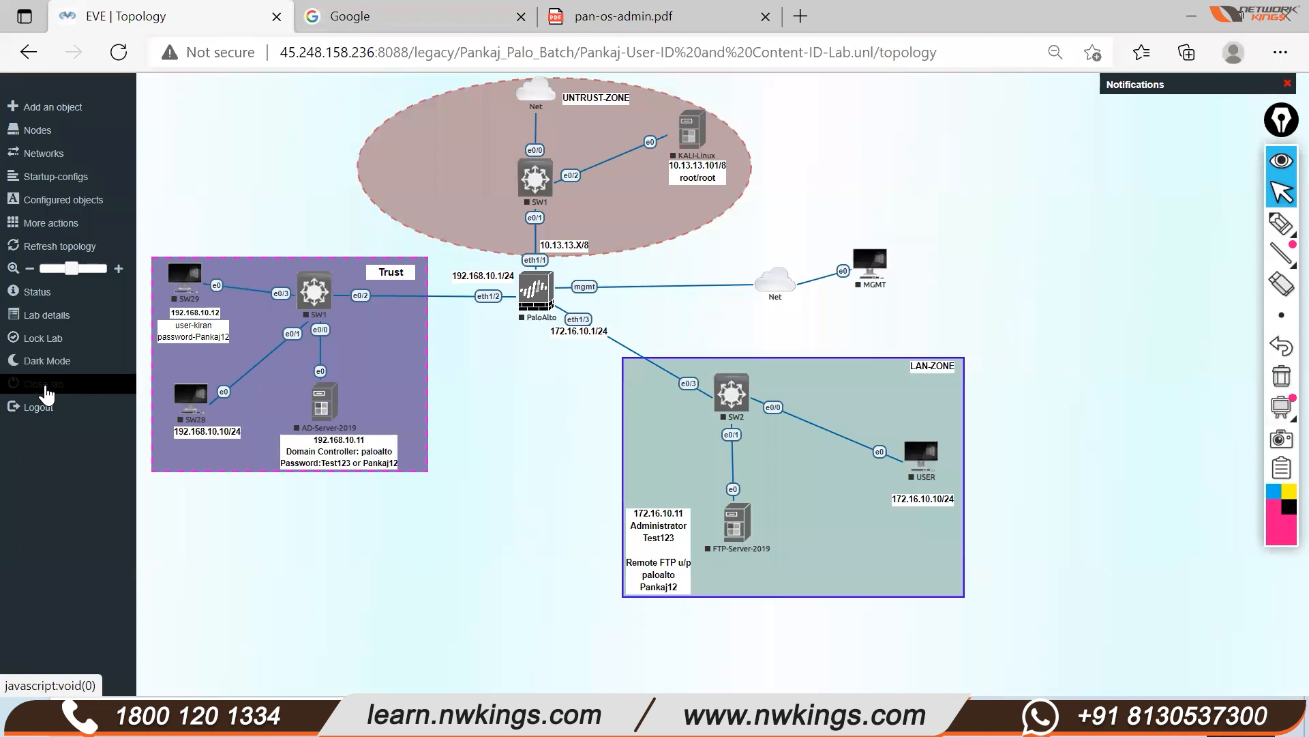
left_click(46, 396)
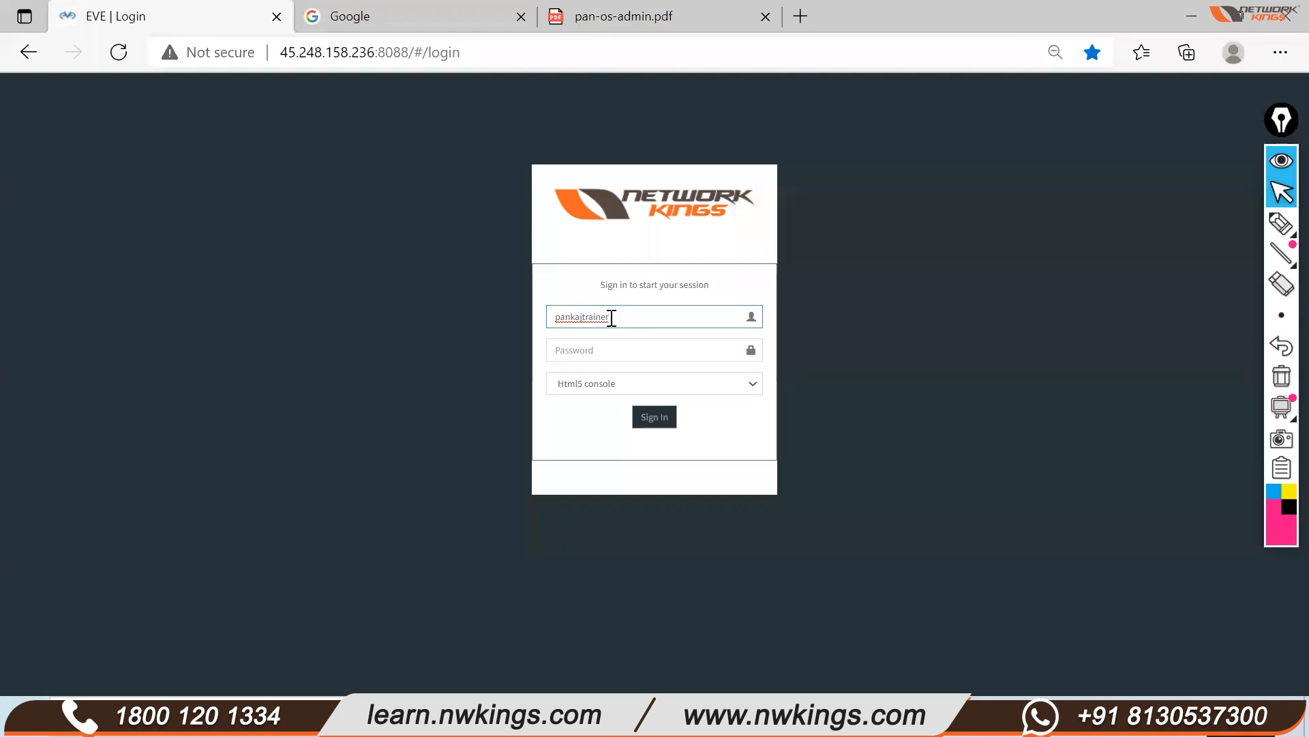
Sign back in to EVE-NG with the account password using the Native console option
key("ctrl+a")
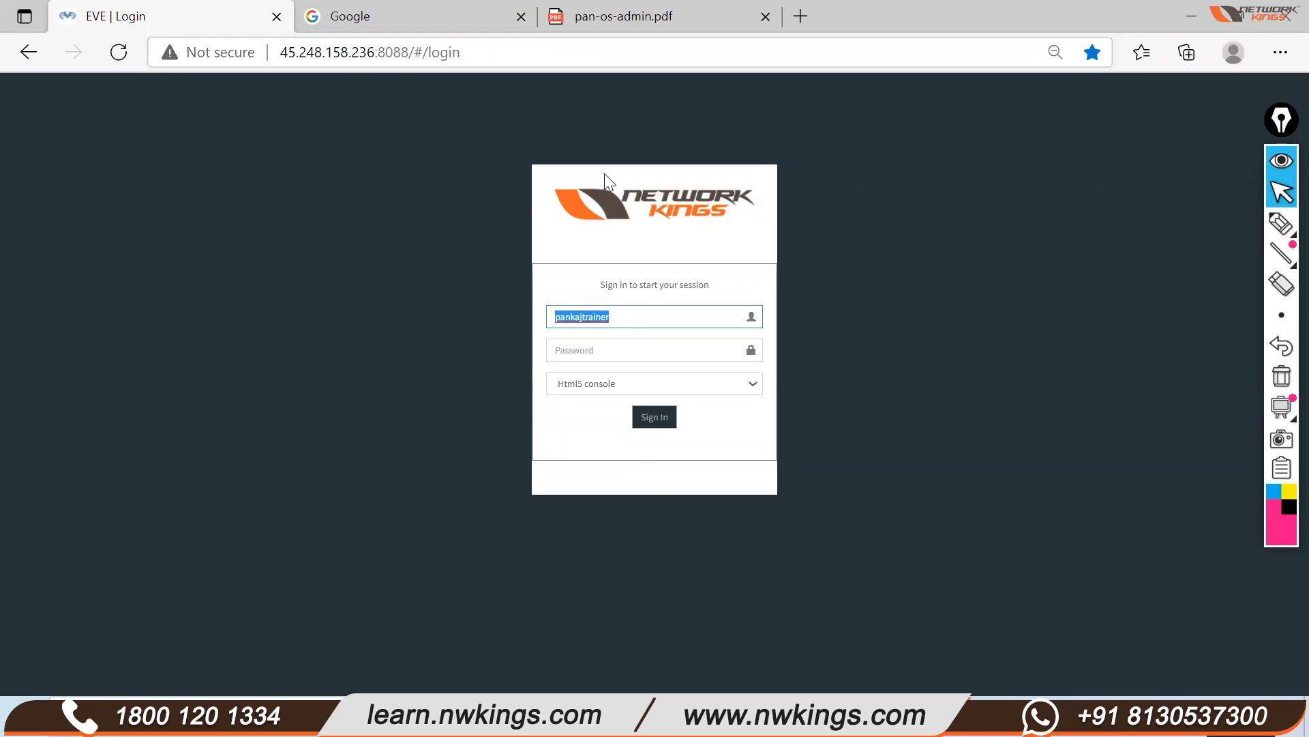
left_click(617, 345)
key("ctrl+v")
left_click(622, 384)
left_click(623, 418)
left_click(653, 421)
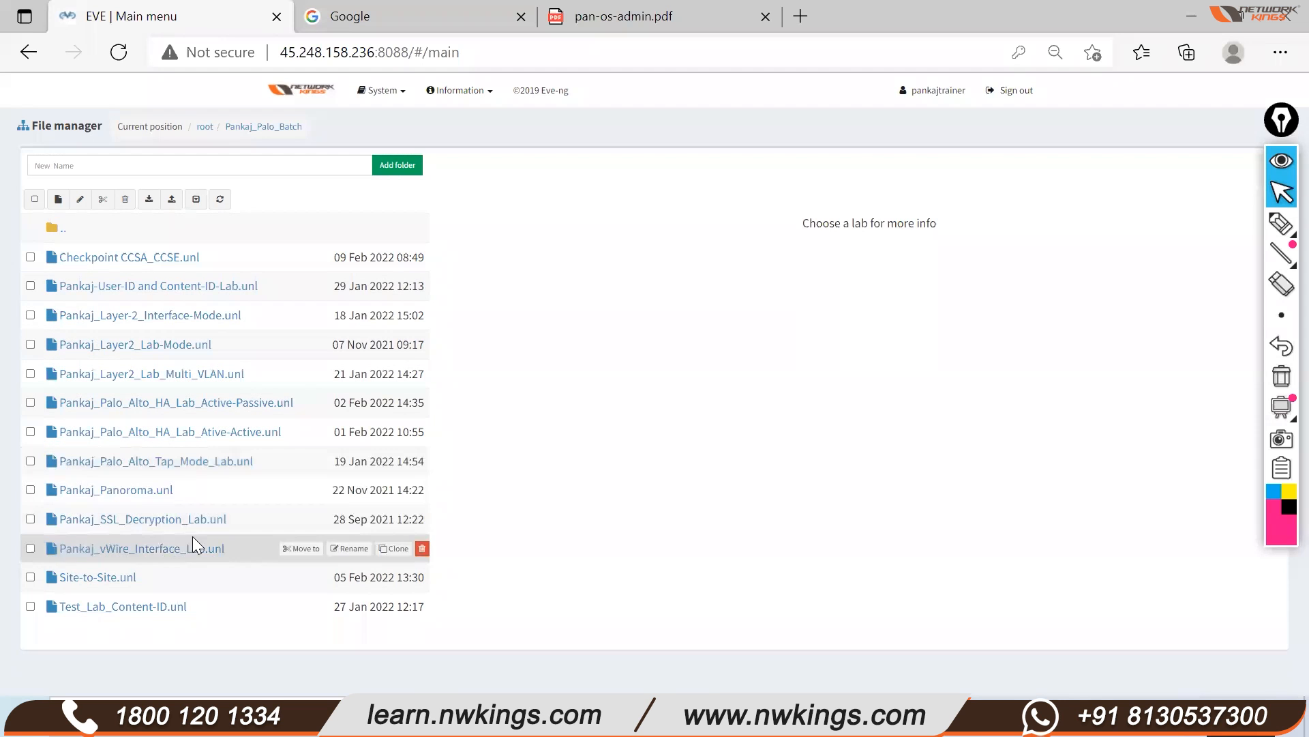
Select Test_Lab_Content-ID.unl to view its topology preview, path and version details
left_click(117, 592)
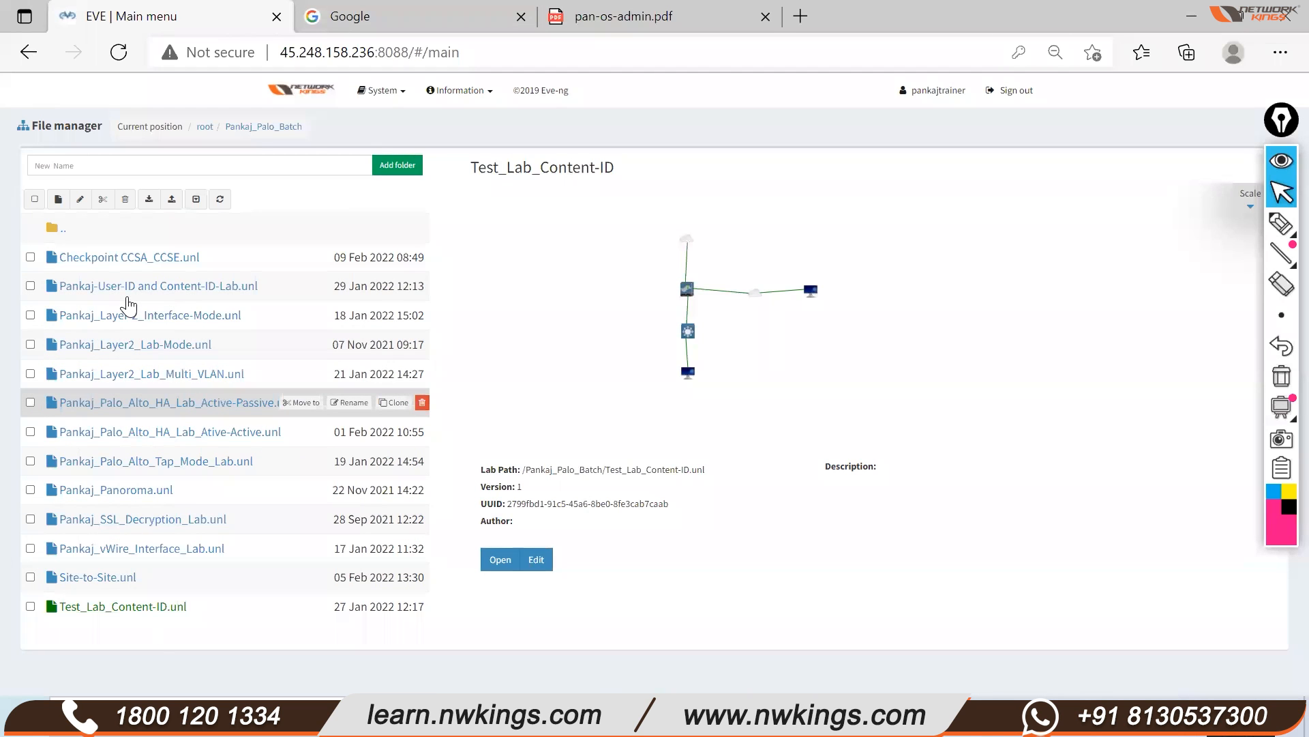
left_click(130, 400)
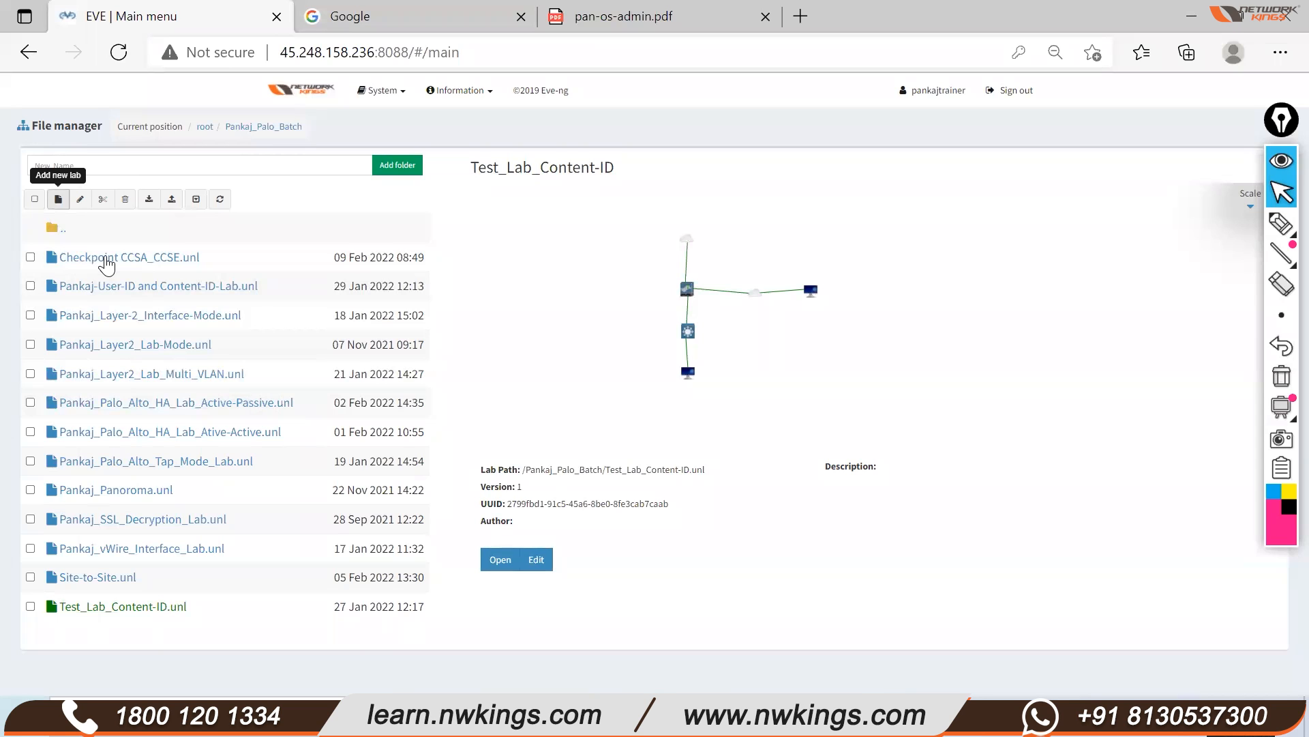
Add a new lab named FIrst_Lab in Pankaj_Palo_Batch and save it
left_click(62, 200)
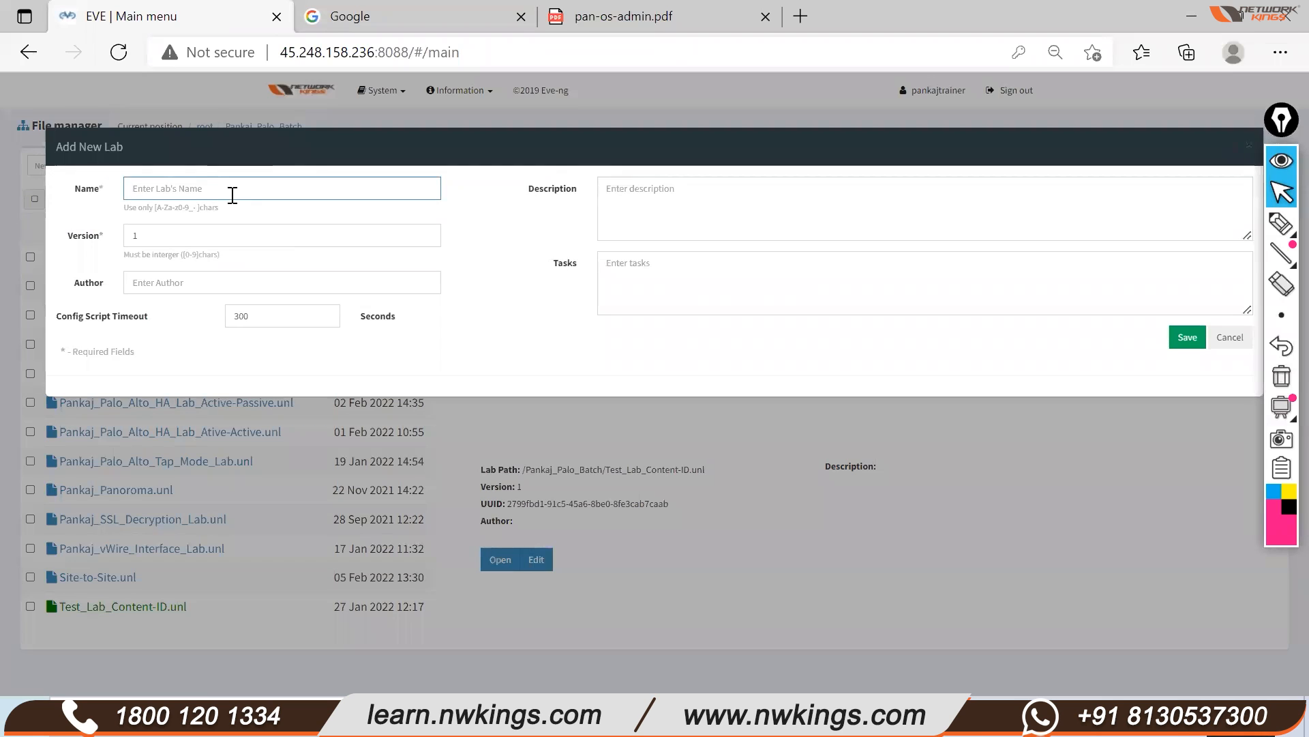
type("F")
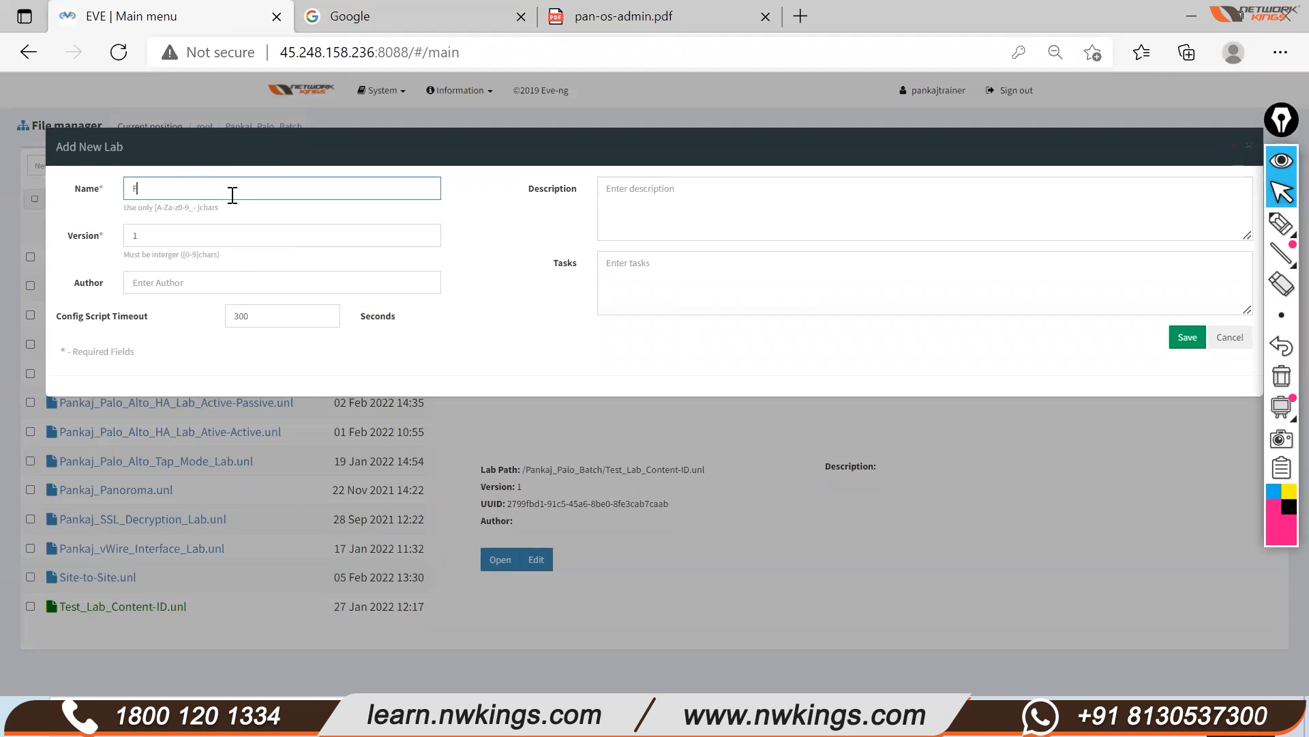
type("Irst_Lab_")
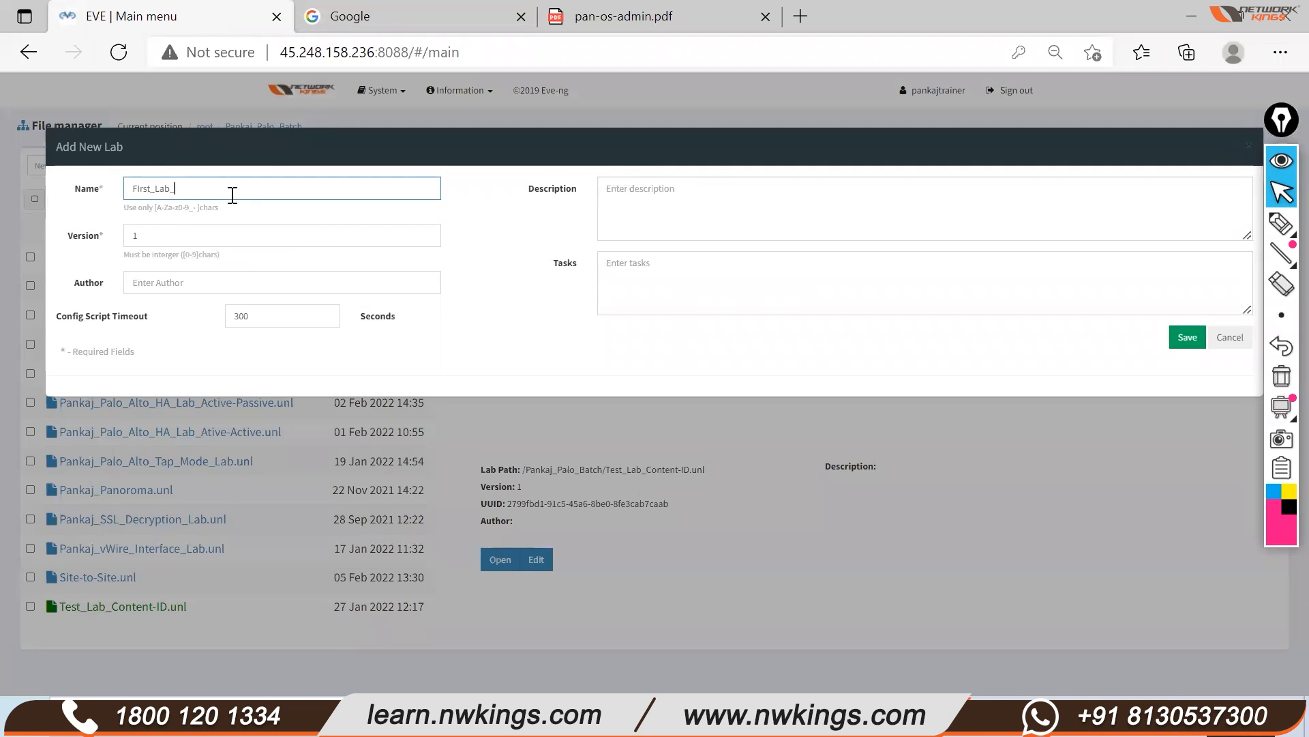
key("BackSpace")
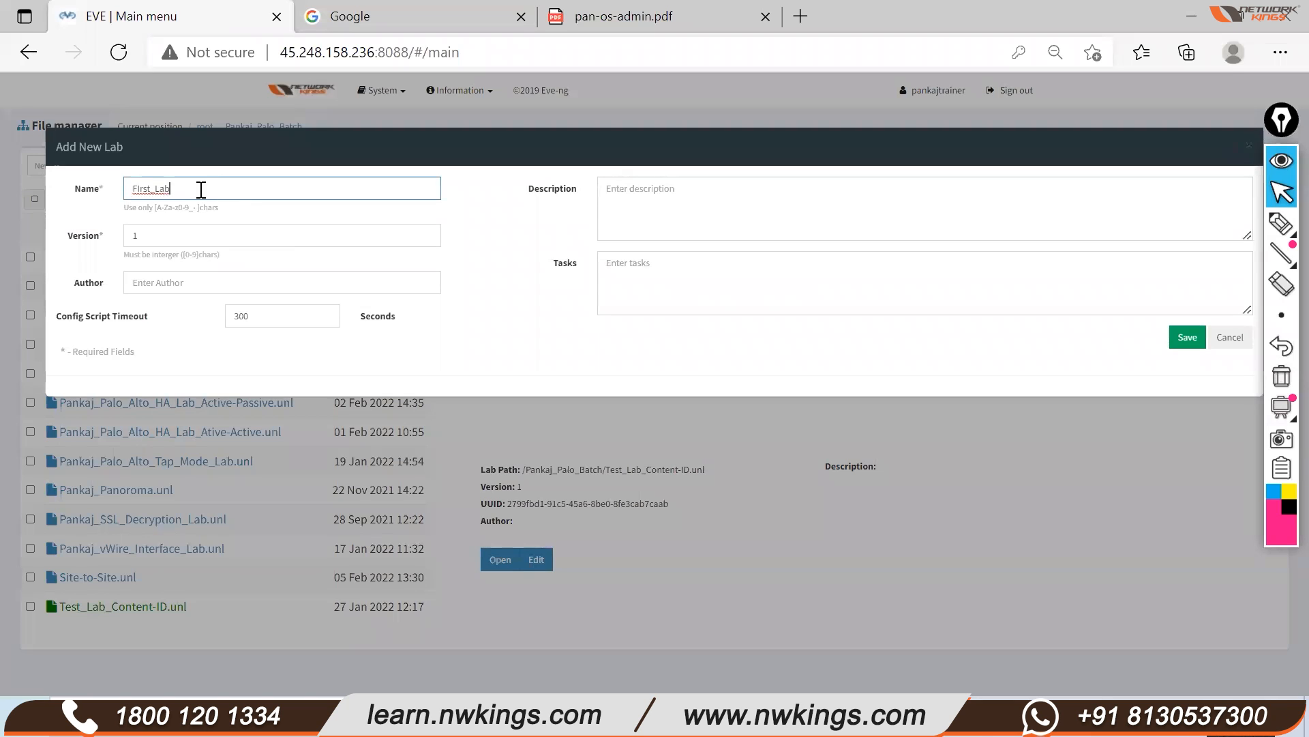
left_click(1197, 343)
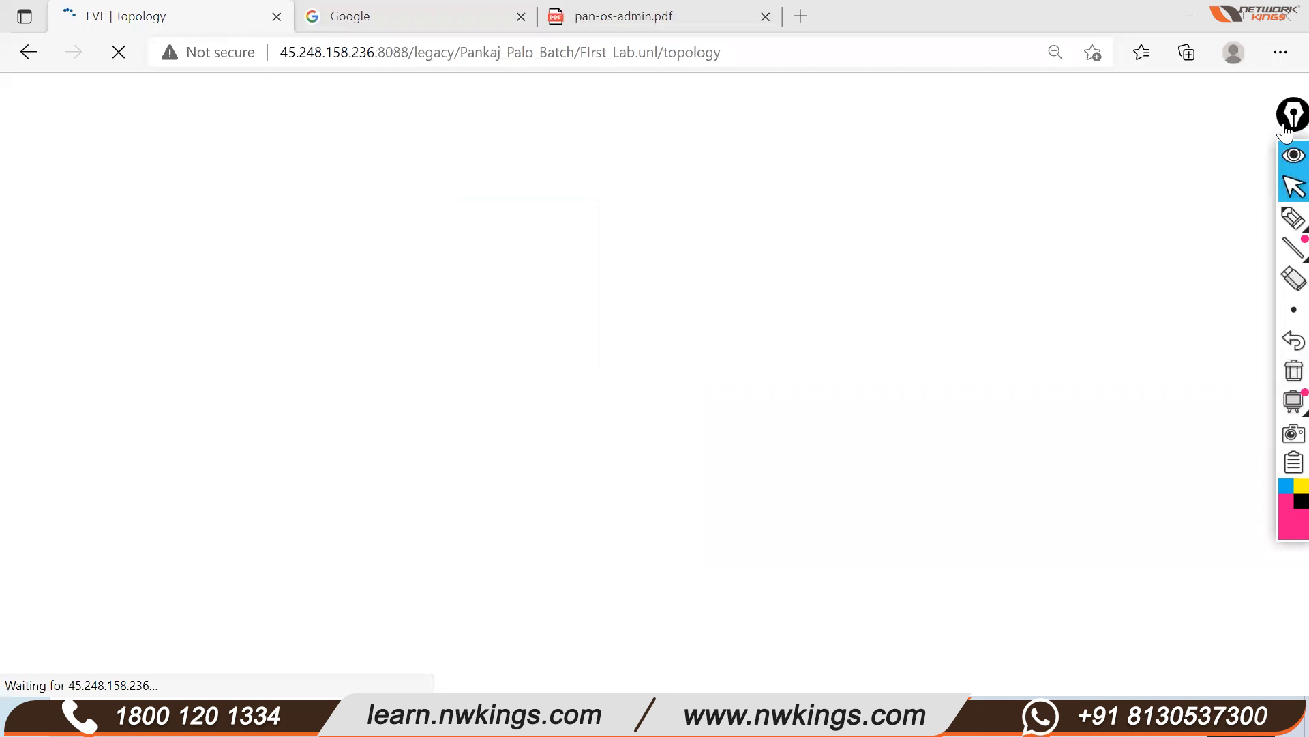
left_click_drag(1288, 126, 1278, 125)
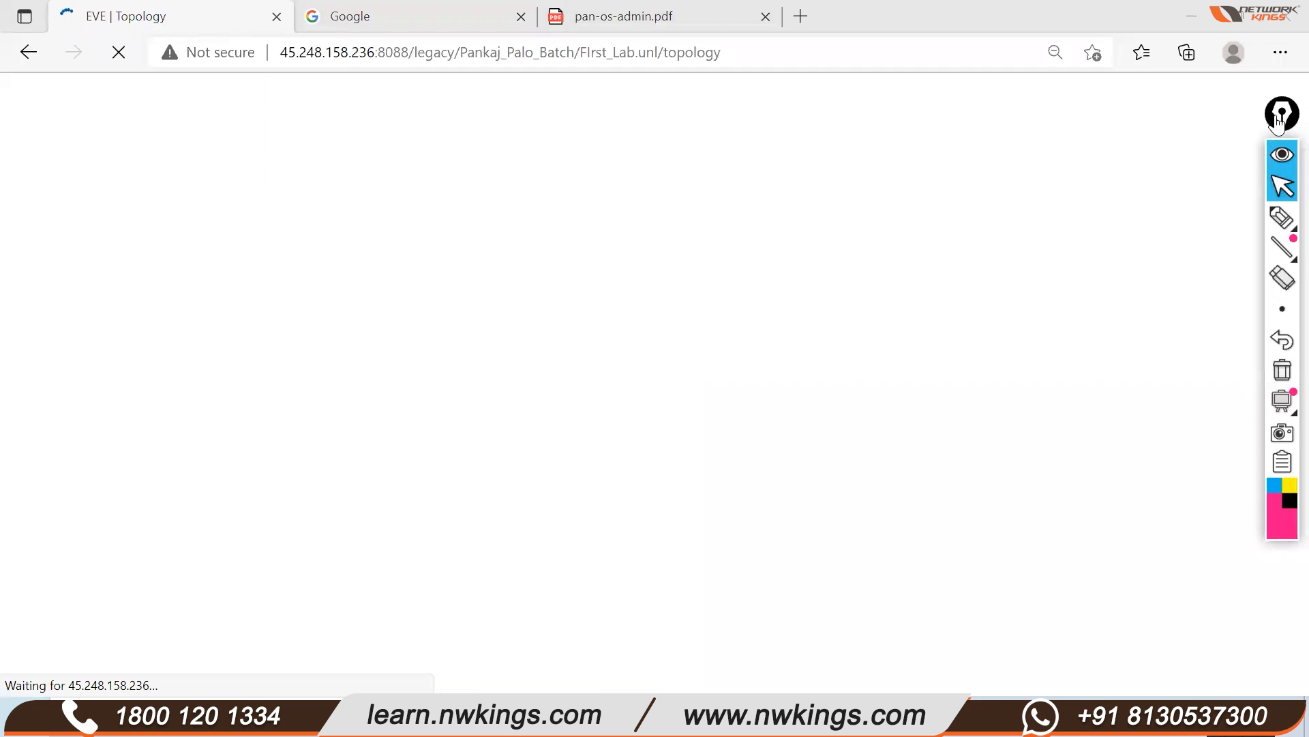
left_click_drag(1277, 124, 1286, 121)
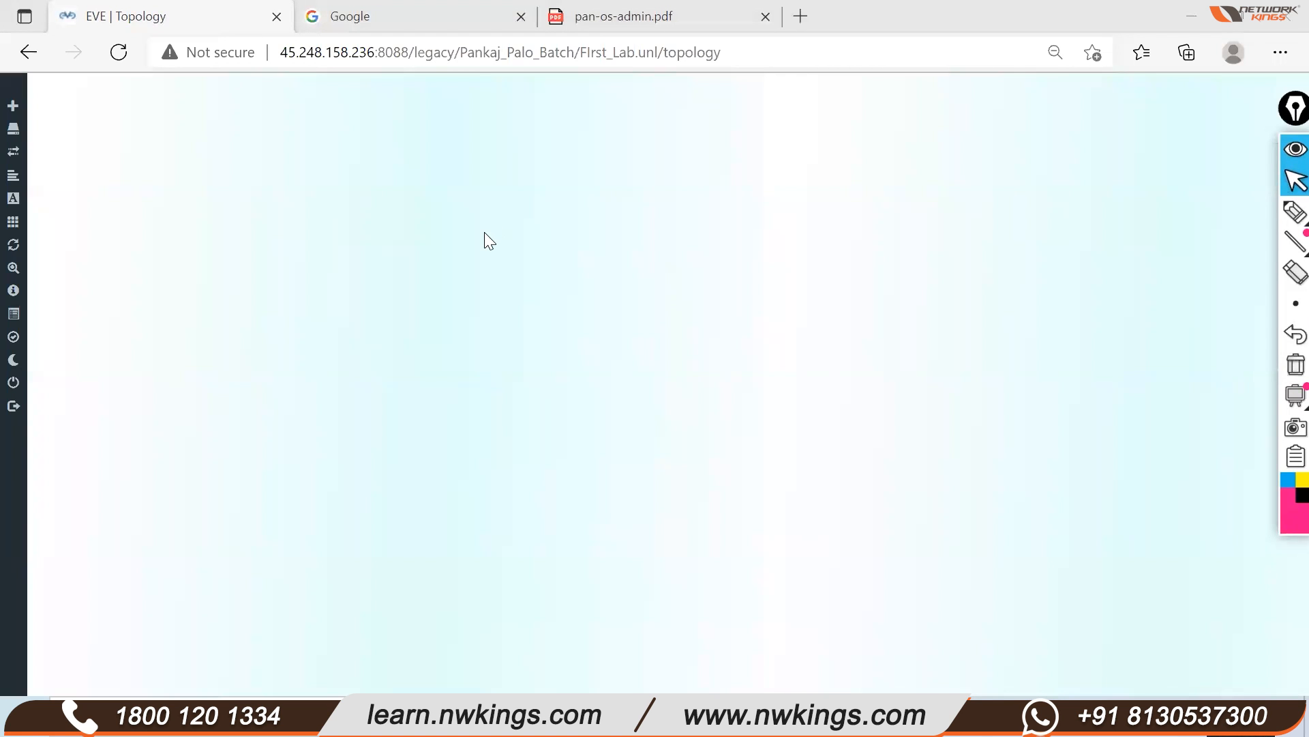
right_click(485, 233)
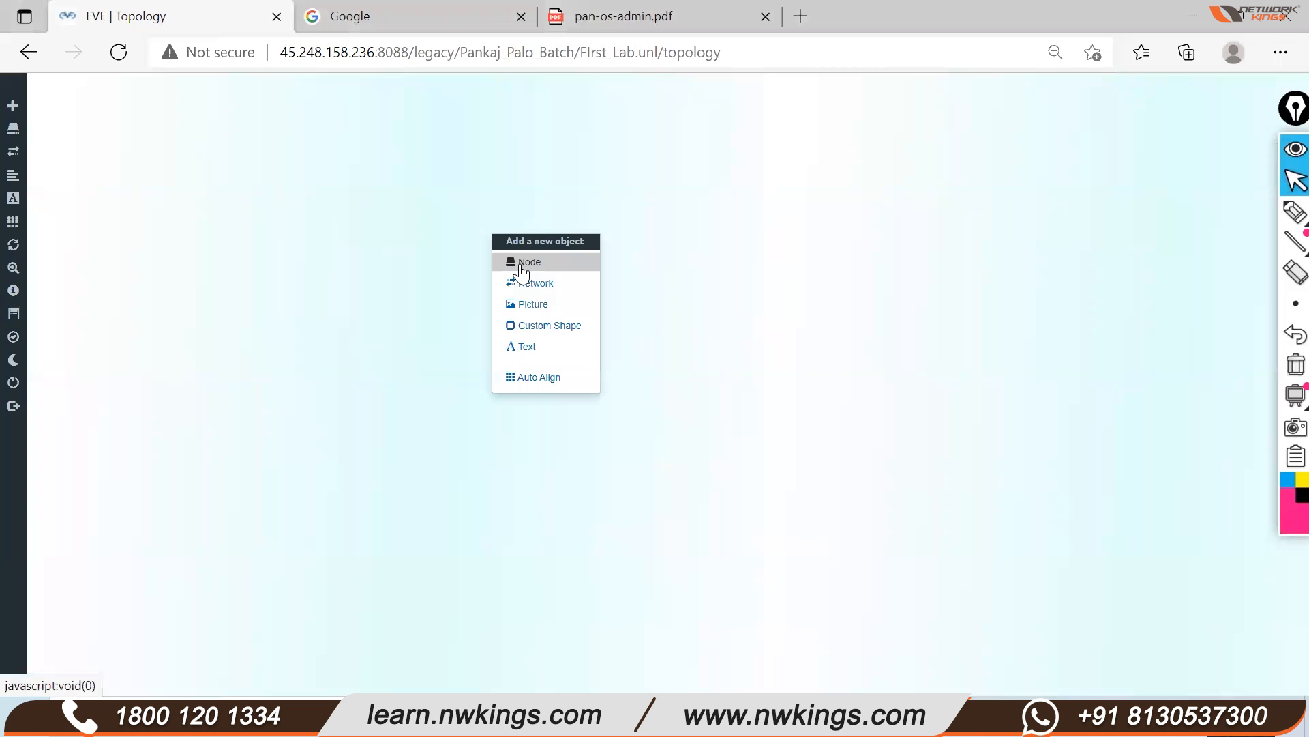
left_click(381, 251)
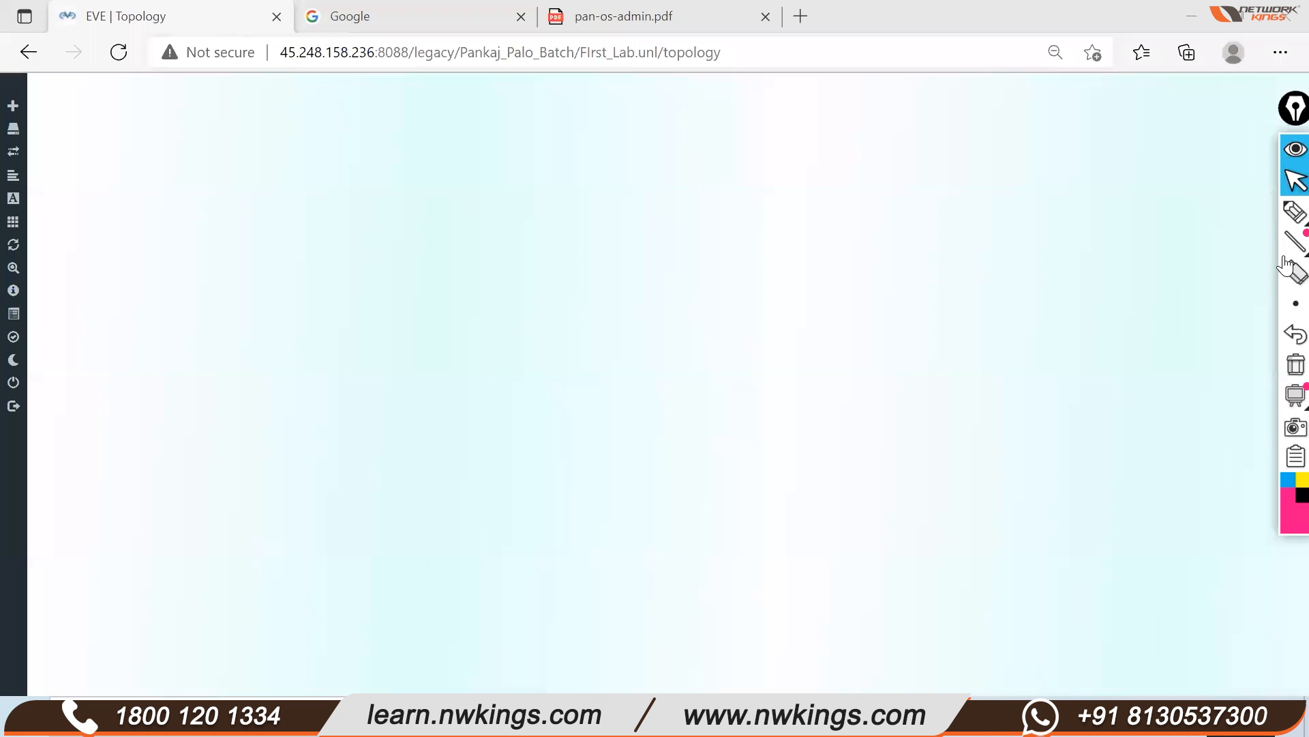
left_click(1215, 214)
mouse_move(684, 286)
left_mouse_down()
mouse_move(596, 231)
mouse_move(704, 266)
mouse_move(634, 283)
left_mouse_up()
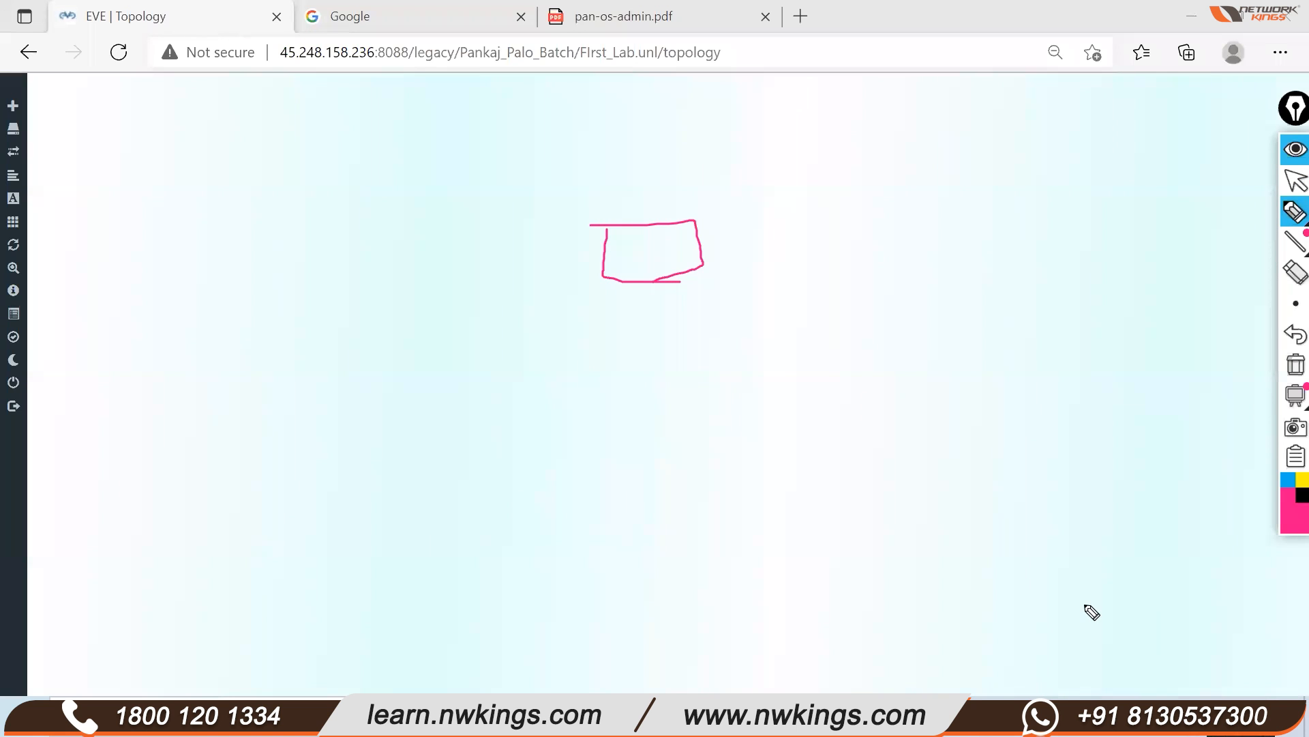
mouse_move(618, 248)
left_mouse_down()
mouse_move(618, 283)
mouse_move(622, 245)
left_mouse_up()
left_click_drag(620, 270, 653, 239)
mouse_move(631, 417)
left_mouse_down()
mouse_move(659, 395)
mouse_move(698, 403)
mouse_move(755, 363)
mouse_move(781, 377)
left_mouse_up()
left_click_drag(671, 450, 825, 350)
left_click_drag(793, 300, 817, 379)
mouse_move(781, 282)
left_mouse_down()
mouse_move(593, 439)
mouse_move(706, 436)
left_mouse_up()
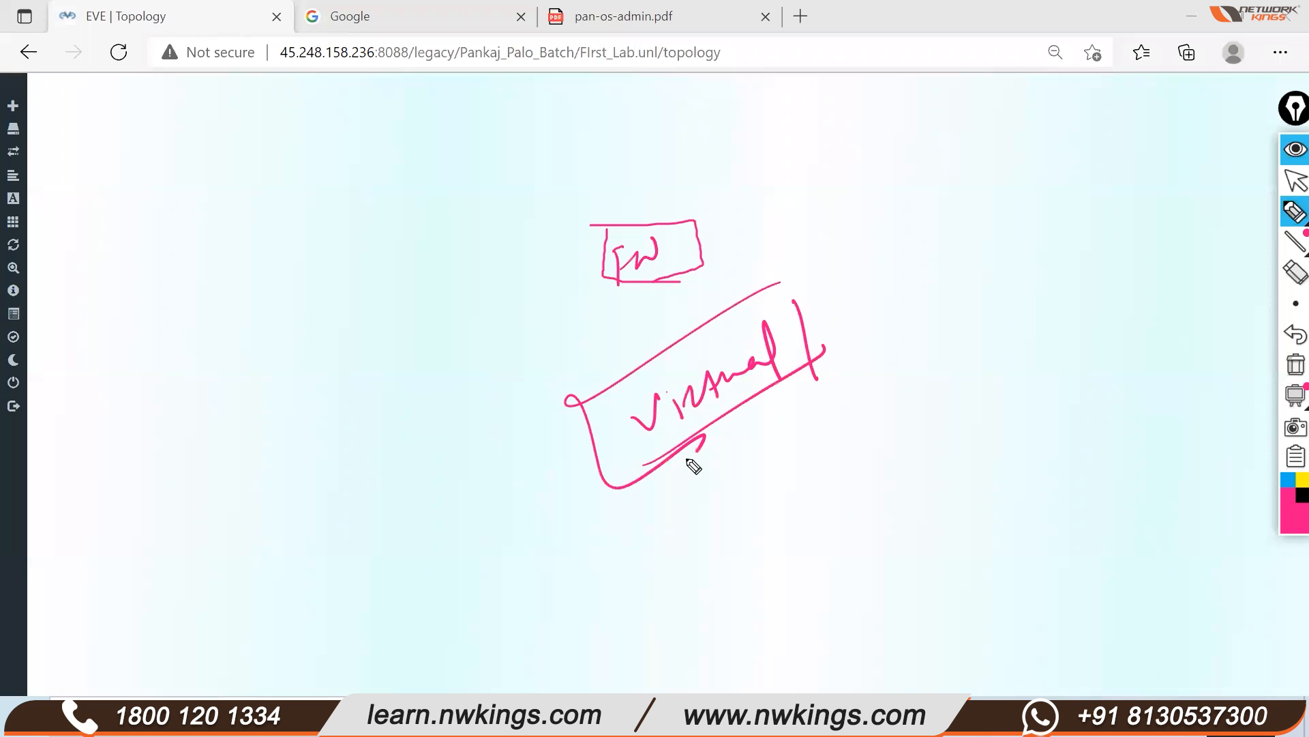
left_click(1296, 365)
mouse_move(938, 398)
left_mouse_down()
mouse_move(959, 432)
mouse_move(1083, 320)
left_mouse_up()
mouse_move(1034, 430)
left_mouse_down()
mouse_move(1049, 442)
mouse_move(1068, 420)
mouse_move(1127, 411)
mouse_move(1118, 424)
left_mouse_up()
left_click_drag(1021, 495, 1137, 412)
mouse_move(901, 401)
left_mouse_down()
mouse_move(907, 432)
mouse_move(878, 437)
left_mouse_up()
mouse_move(934, 413)
left_mouse_down()
mouse_move(882, 445)
mouse_move(943, 490)
mouse_move(953, 540)
mouse_move(1035, 552)
mouse_move(1038, 594)
mouse_move(1099, 509)
mouse_move(1125, 508)
mouse_move(1210, 418)
mouse_move(1148, 510)
mouse_move(1218, 396)
mouse_move(1103, 552)
left_mouse_up()
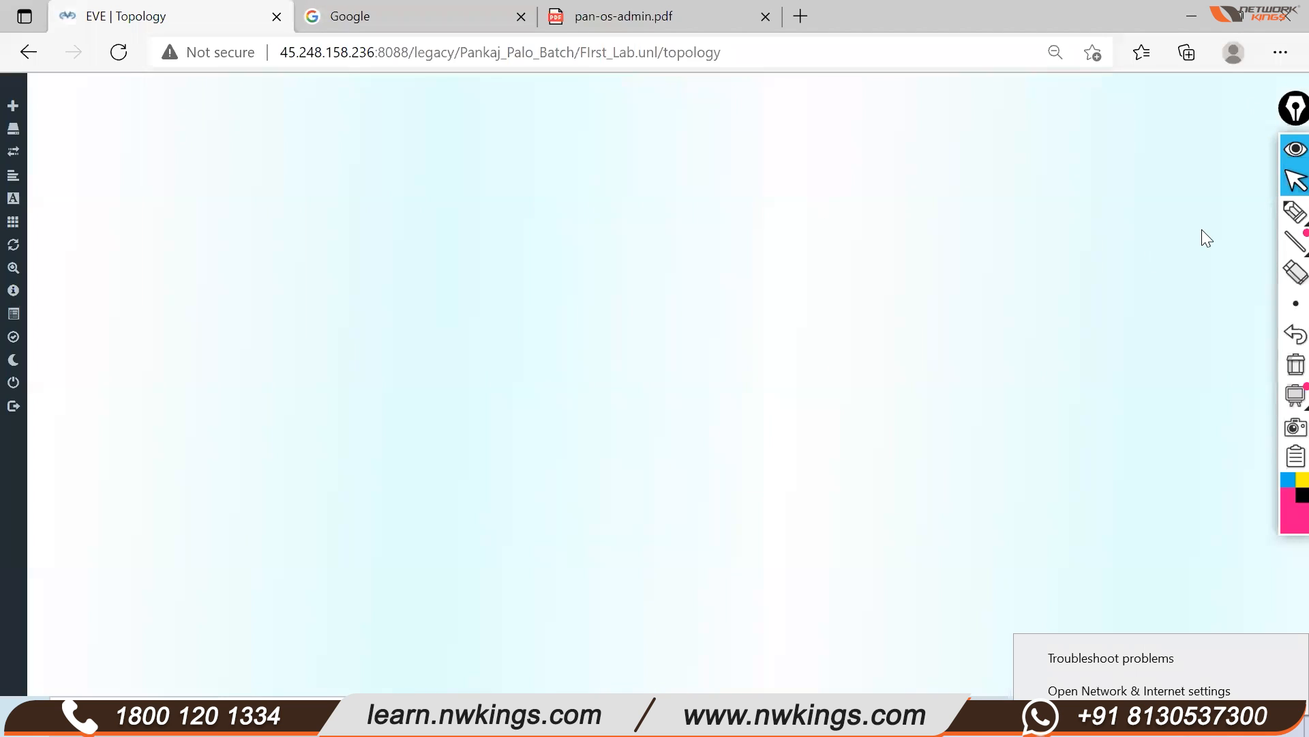
Add a new node using the Palo Alto template with the paloalto-10.x image
left_click_drag(1289, 110, 1261, 119)
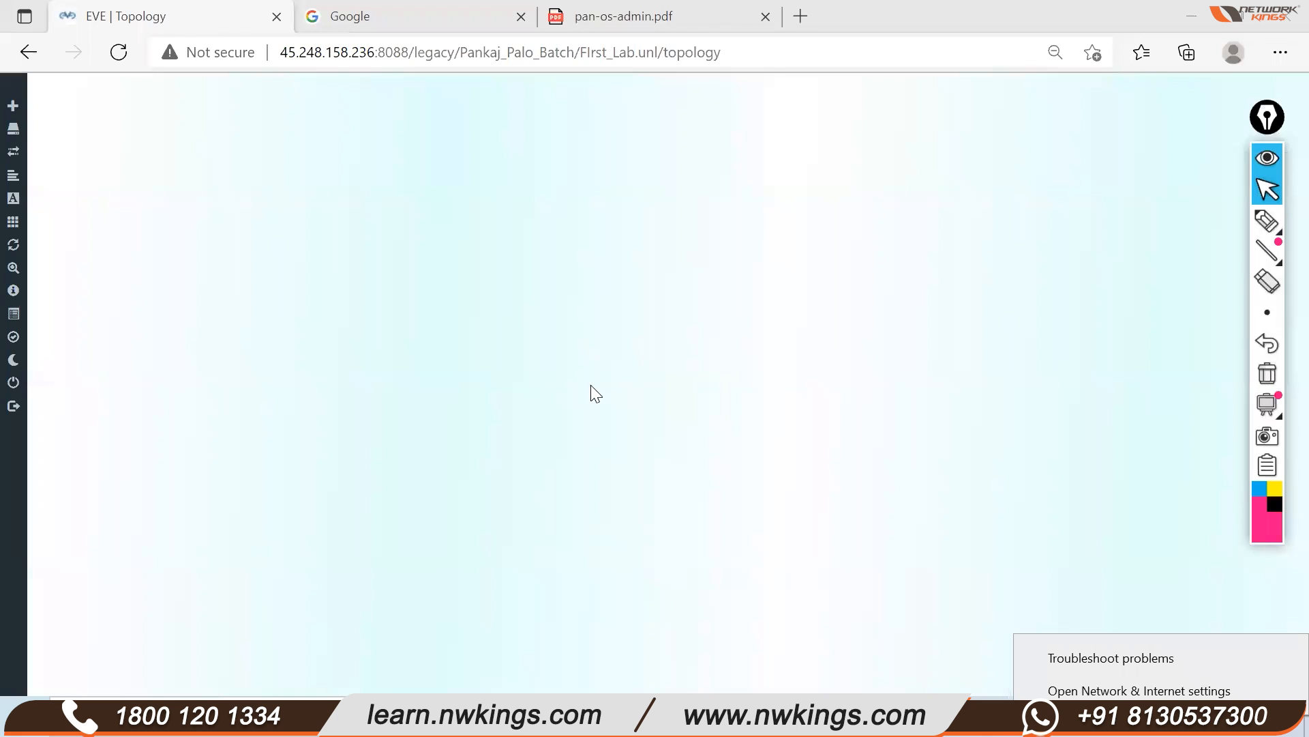
right_click(454, 162)
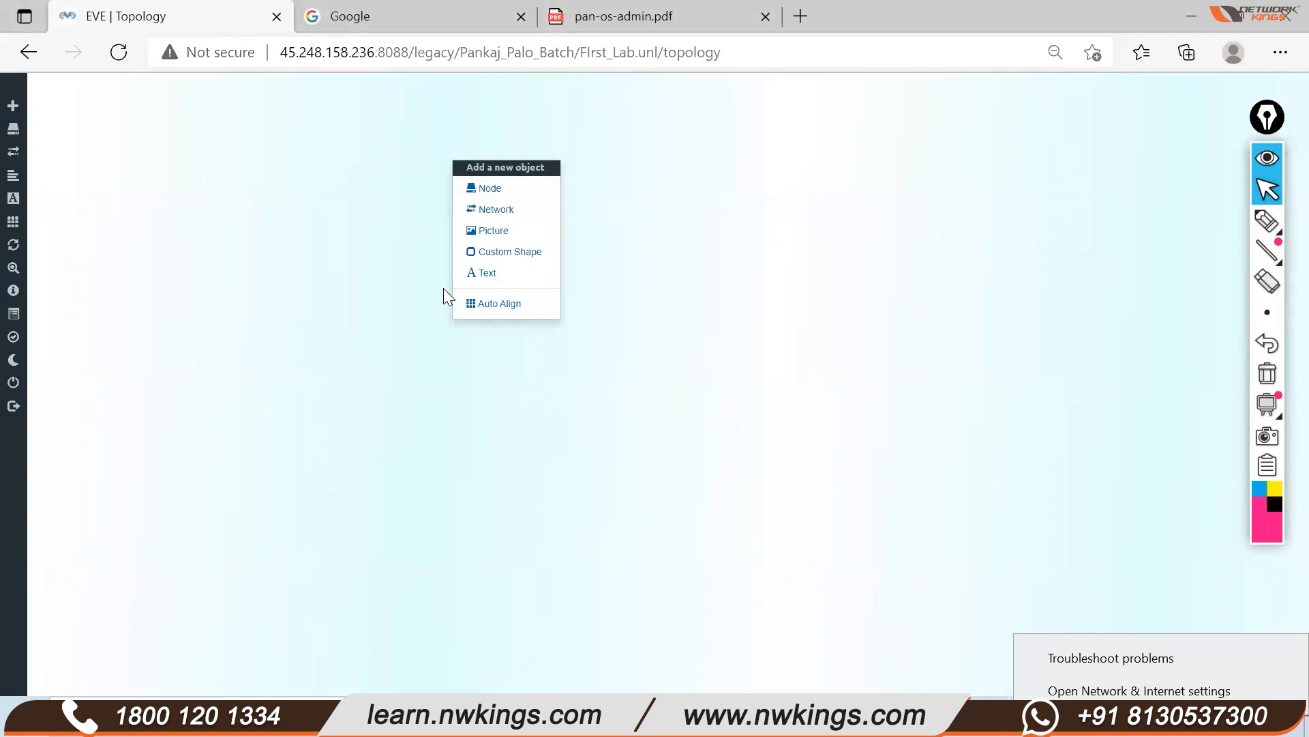
left_click(506, 190)
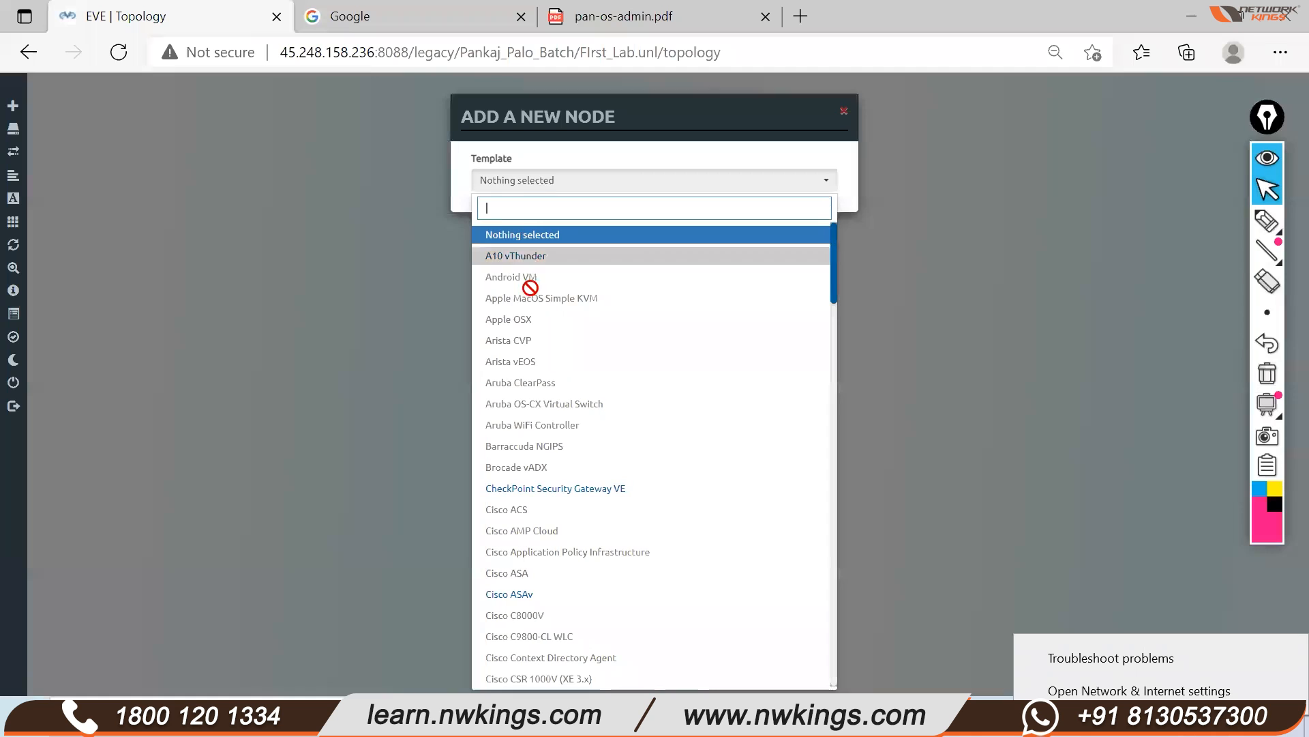
scroll(552, 368, "down", 8)
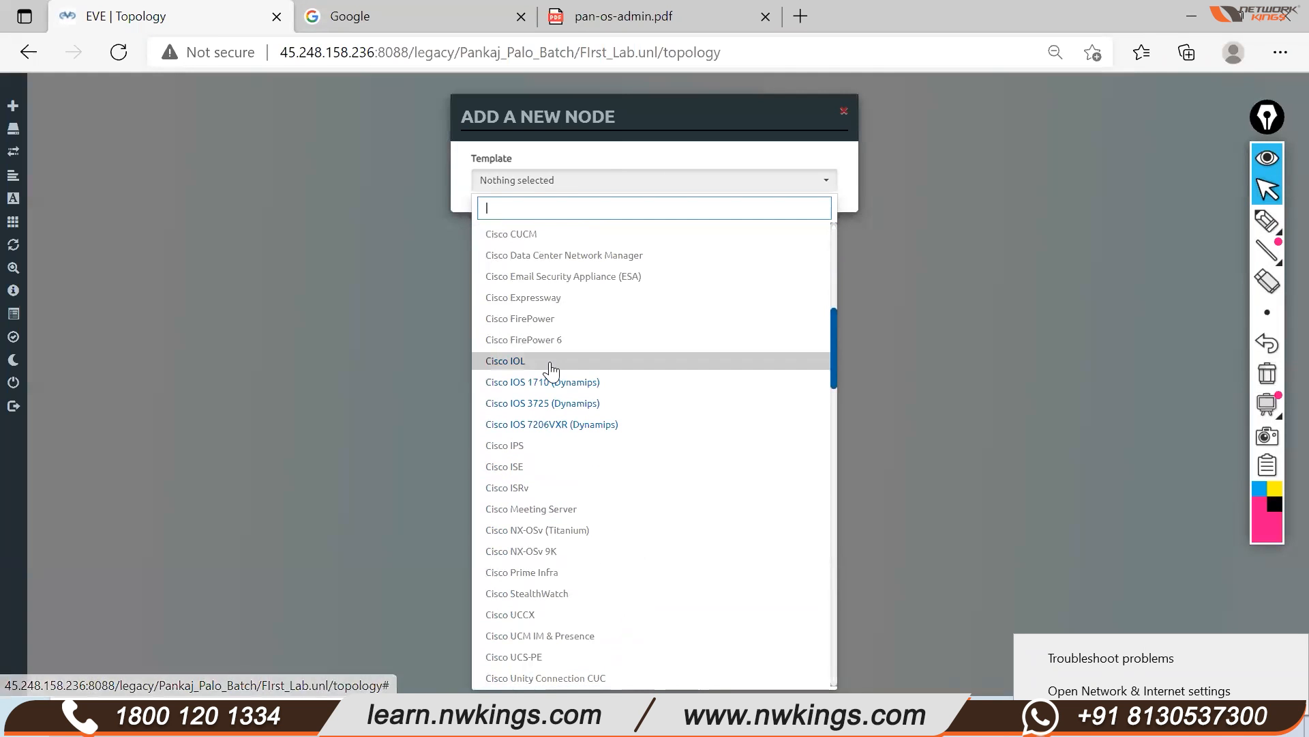
scroll(554, 375, "down", 15)
scroll(558, 390, "down", 6)
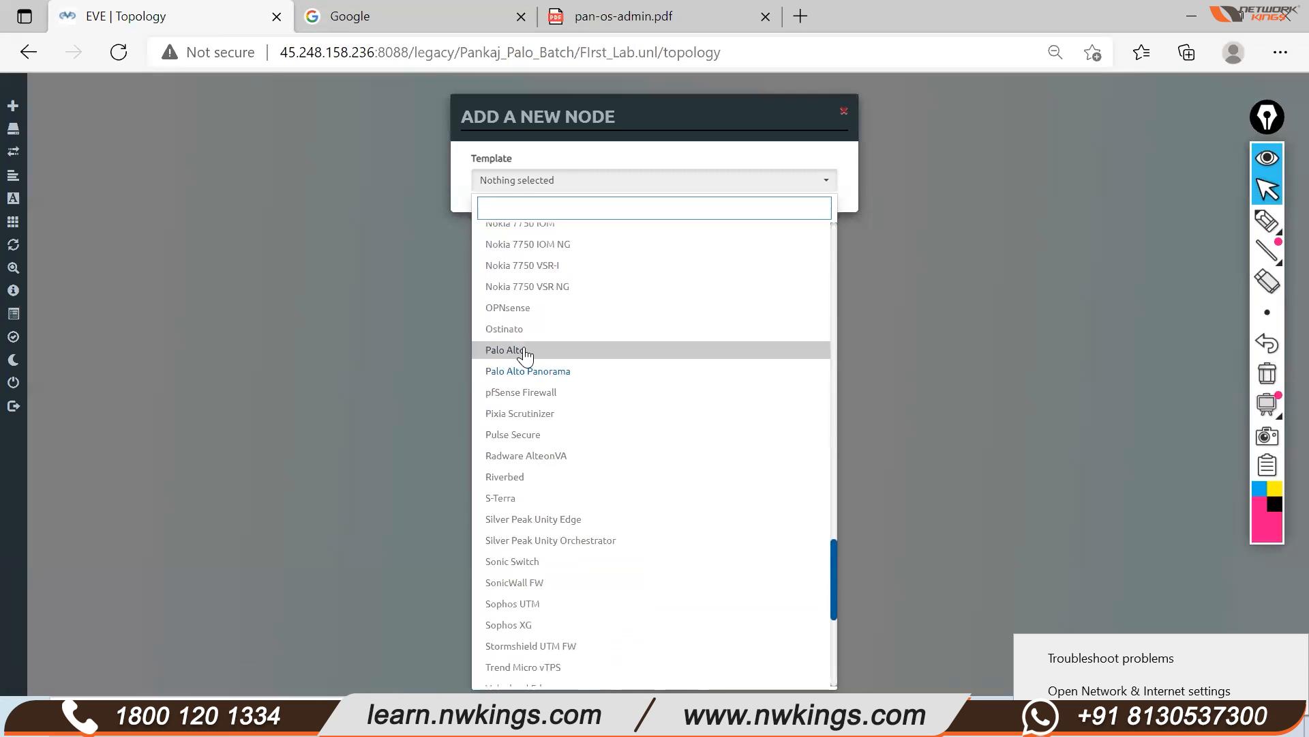
left_click(525, 352)
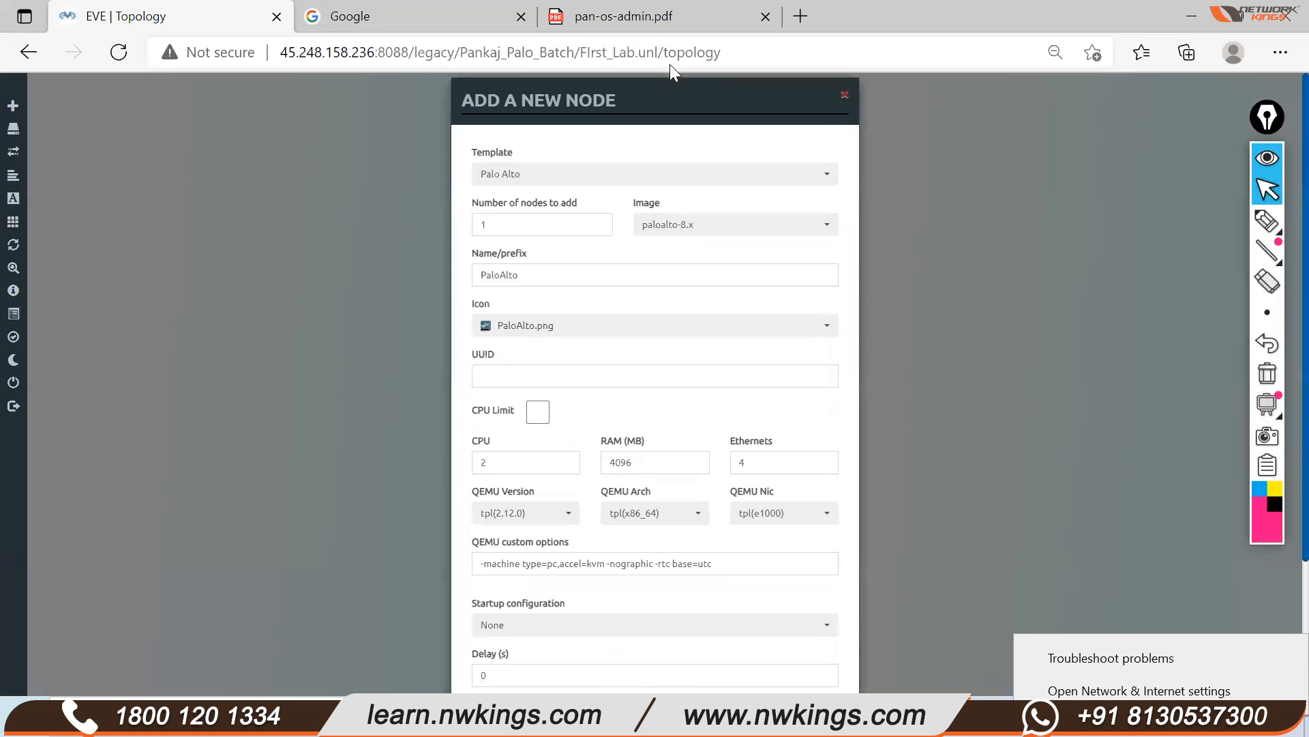
left_click(703, 217)
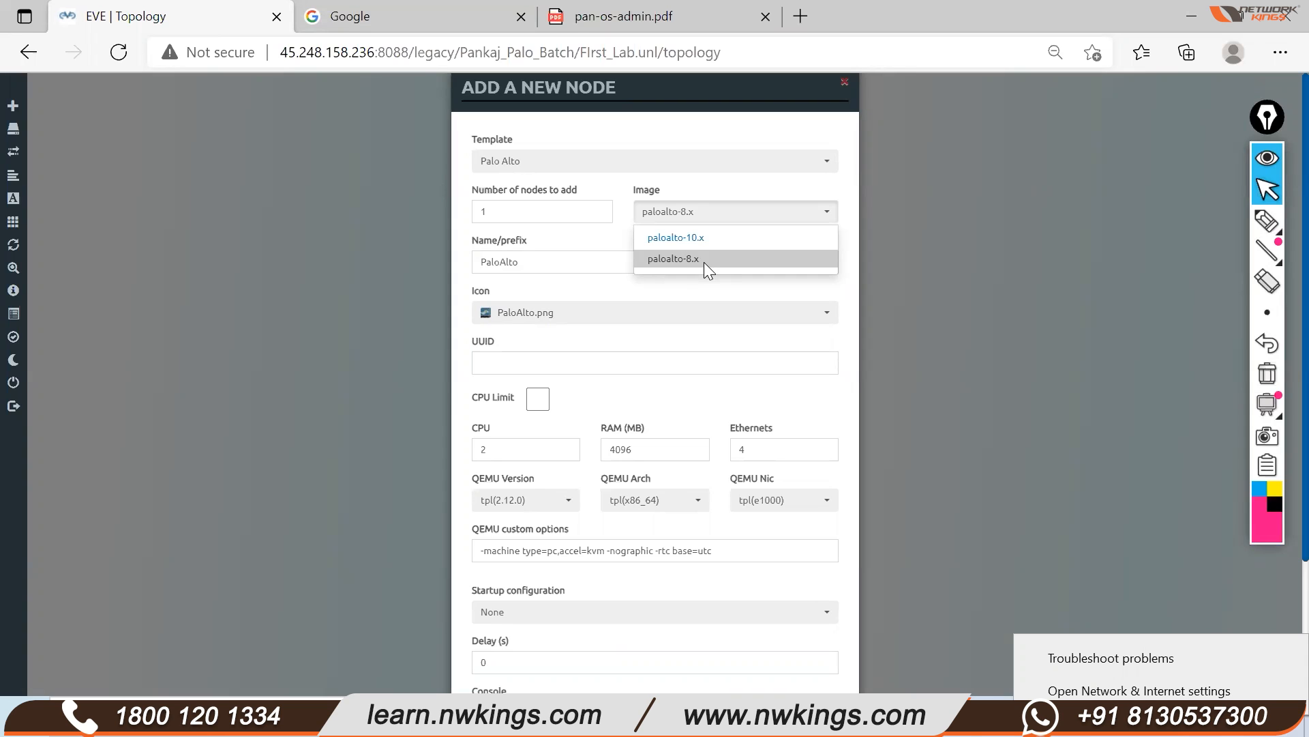
left_click(722, 238)
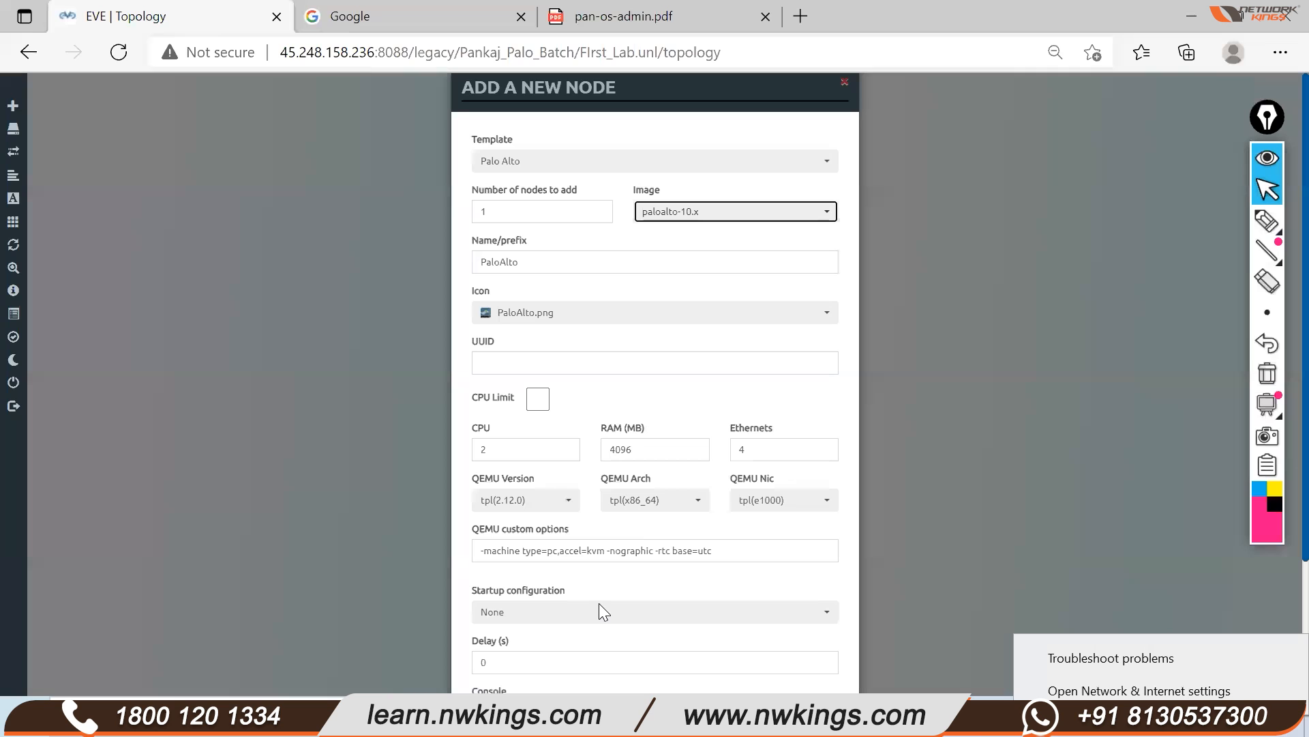
Keep the defaults of 2 CPUs, 4096 MB RAM and 4 Ethernets, and save the node
scroll(599, 603, "up", 1)
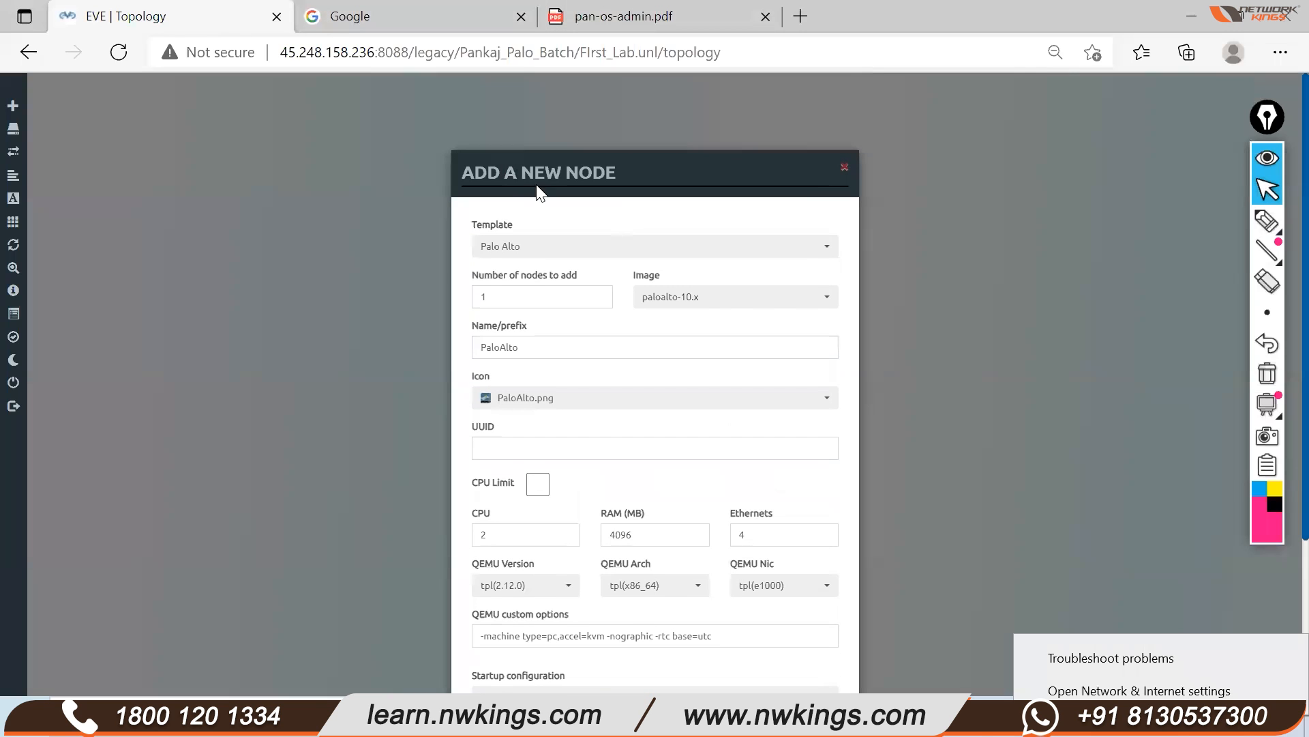
scroll(528, 119, "down", 1)
left_click_drag(575, 104, 572, 89)
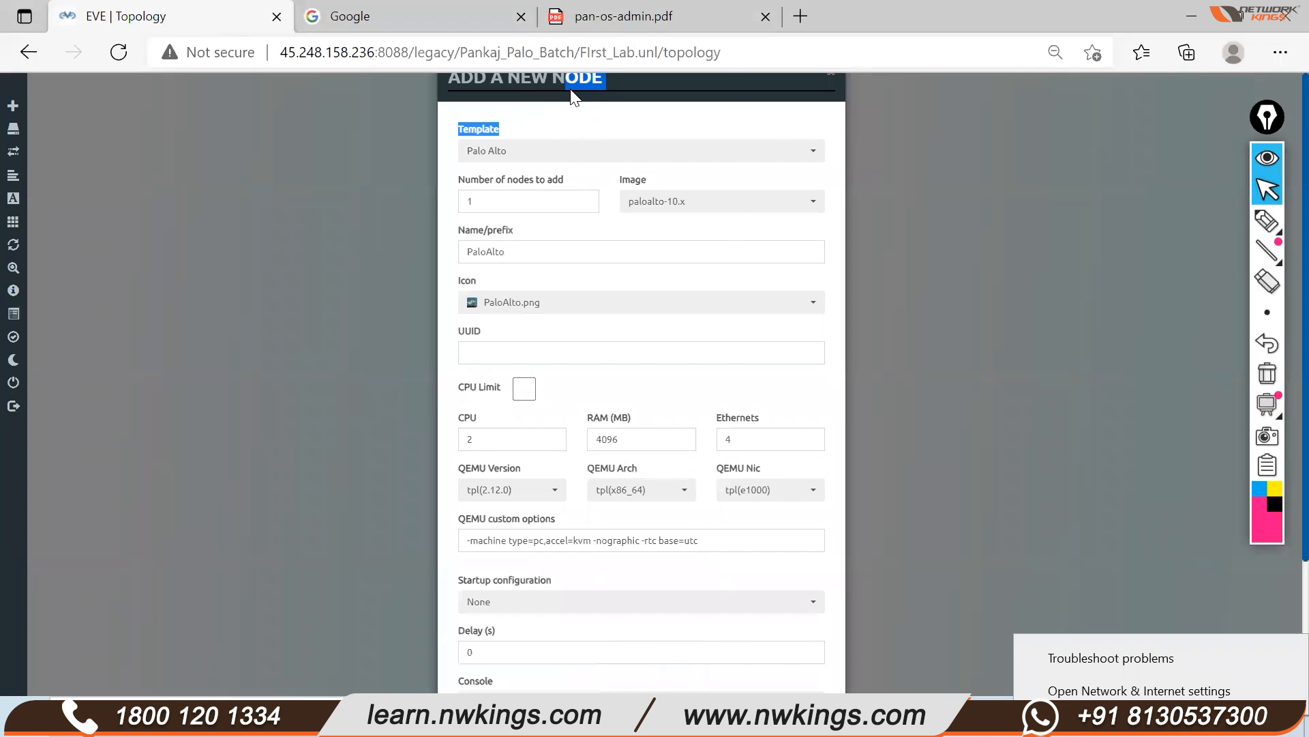
scroll(1218, 471, "down", 3)
scroll(564, 357, "up", 1)
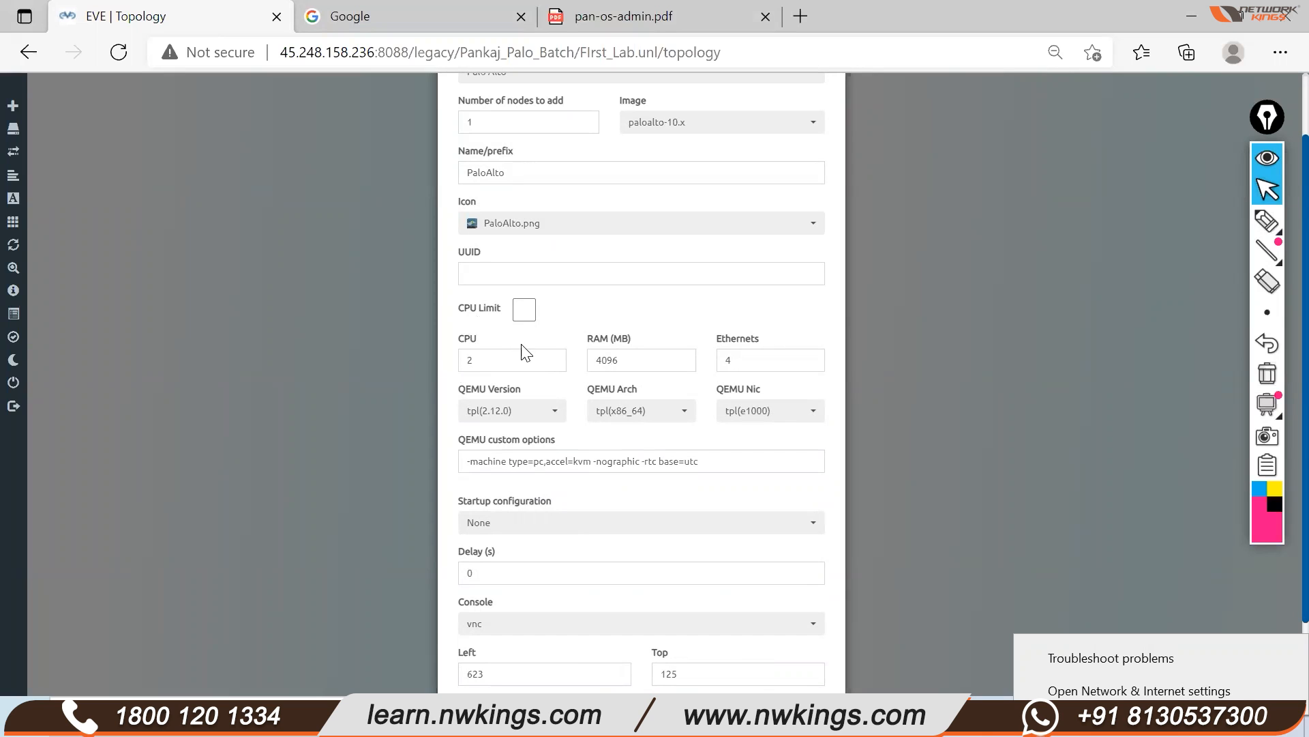
scroll(626, 359, "up", 2)
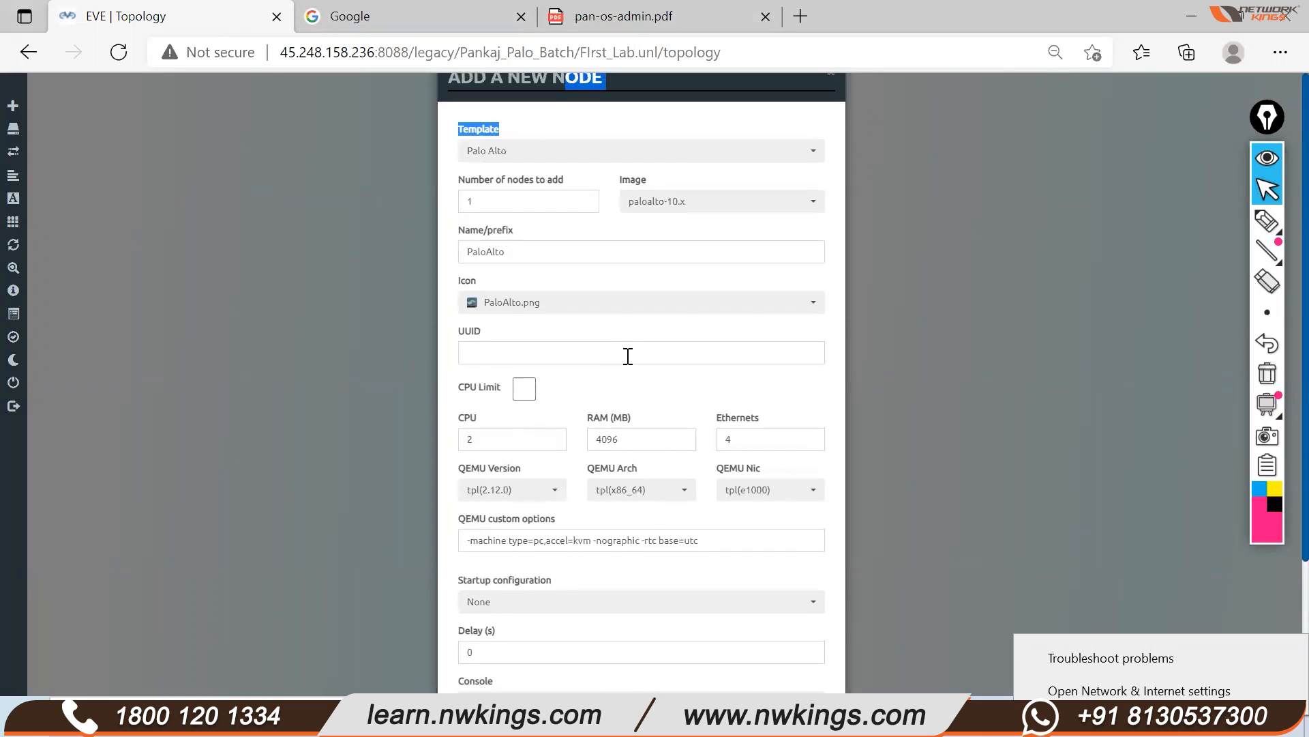
scroll(617, 443, "down", 3)
left_click(573, 616)
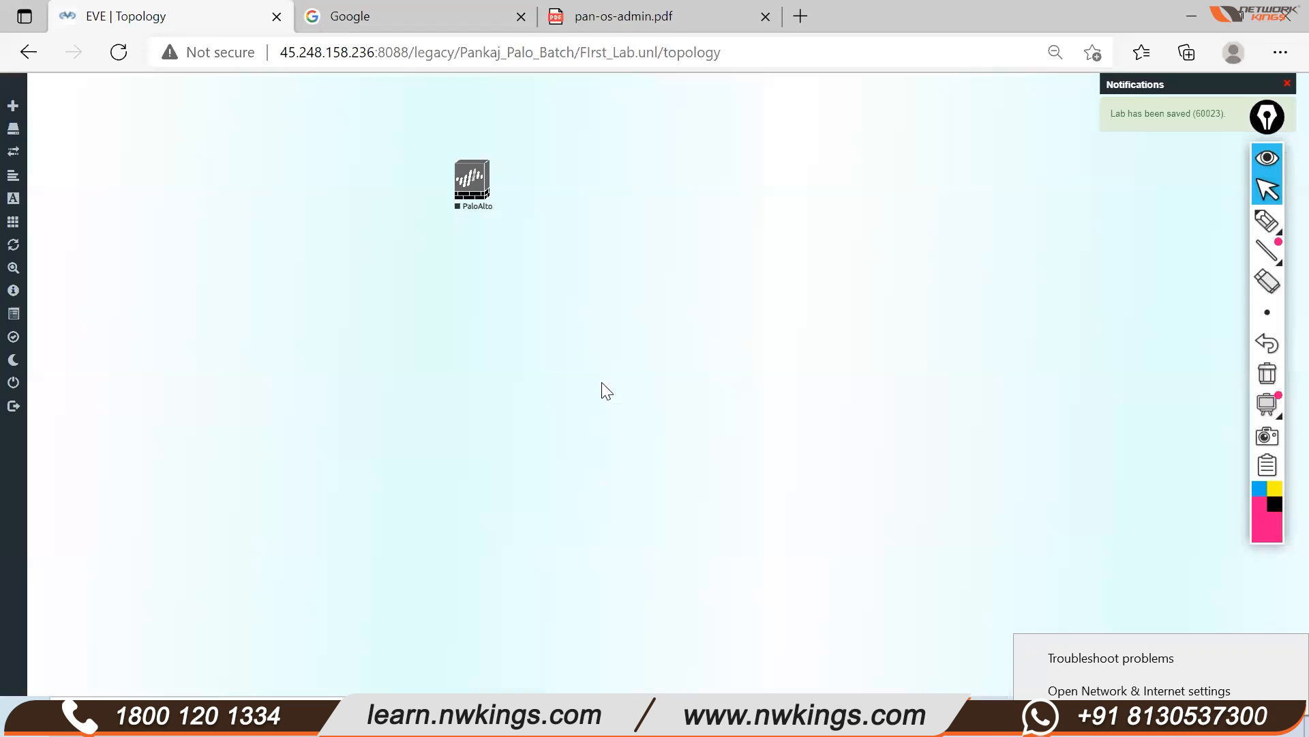
Move the PaloAlto node to the canvas centre, briefly circling it with a highlight
left_click_drag(478, 201, 623, 336)
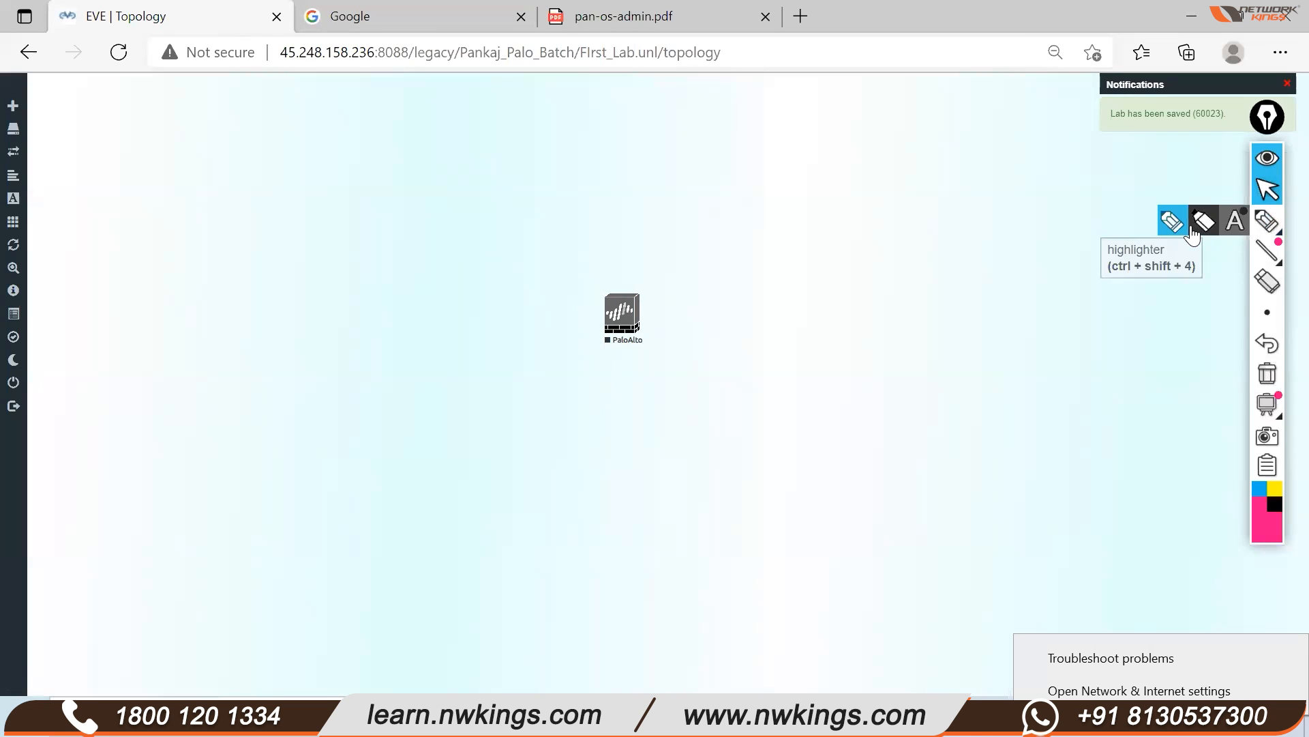
left_click(1198, 219)
mouse_move(681, 253)
left_mouse_down()
mouse_move(728, 309)
mouse_move(576, 236)
left_mouse_up()
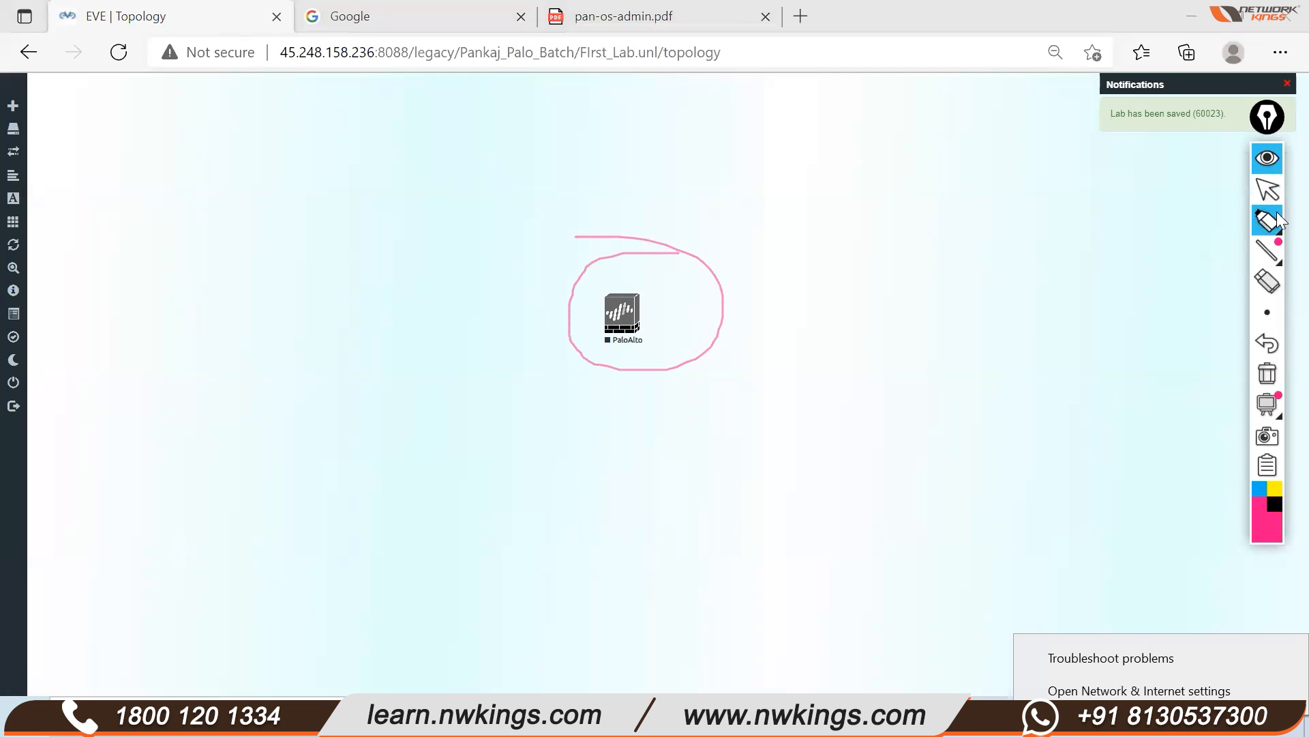
mouse_move(1268, 220)
left_click(1173, 220)
left_click(1047, 334)
left_click(1267, 189)
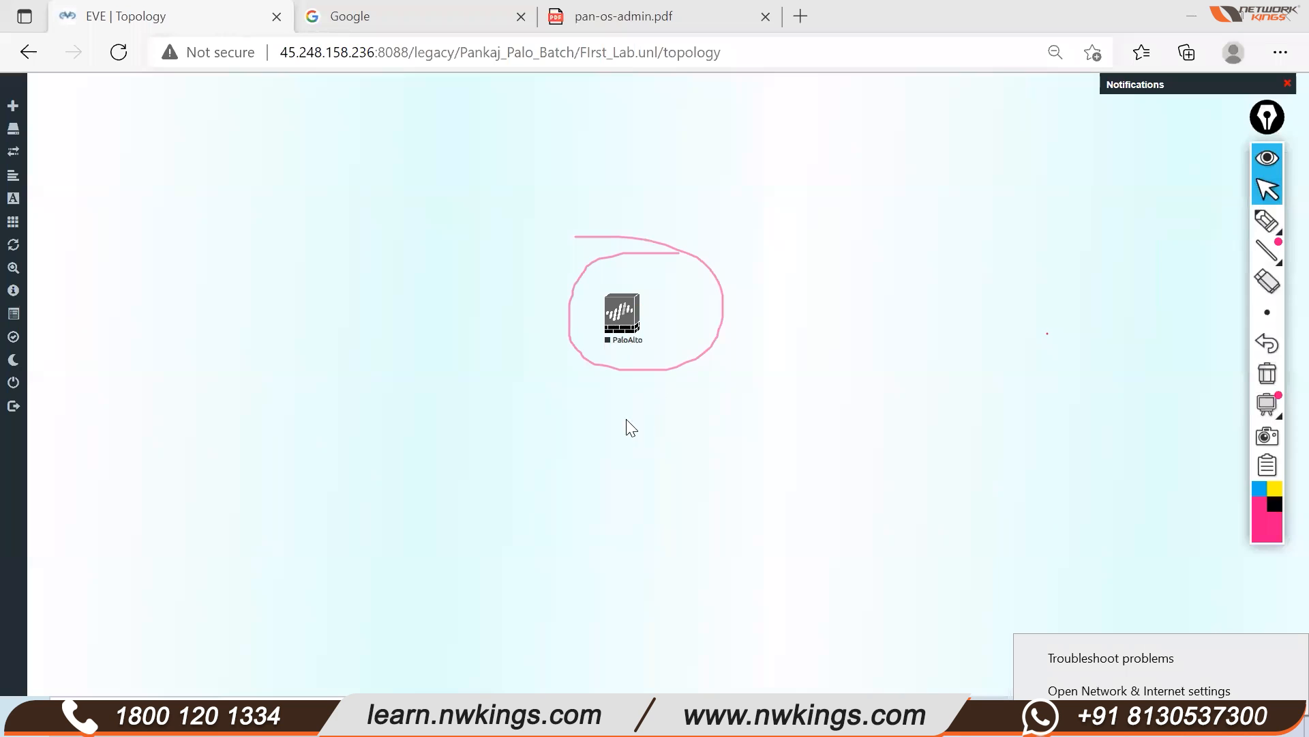
left_click(1267, 374)
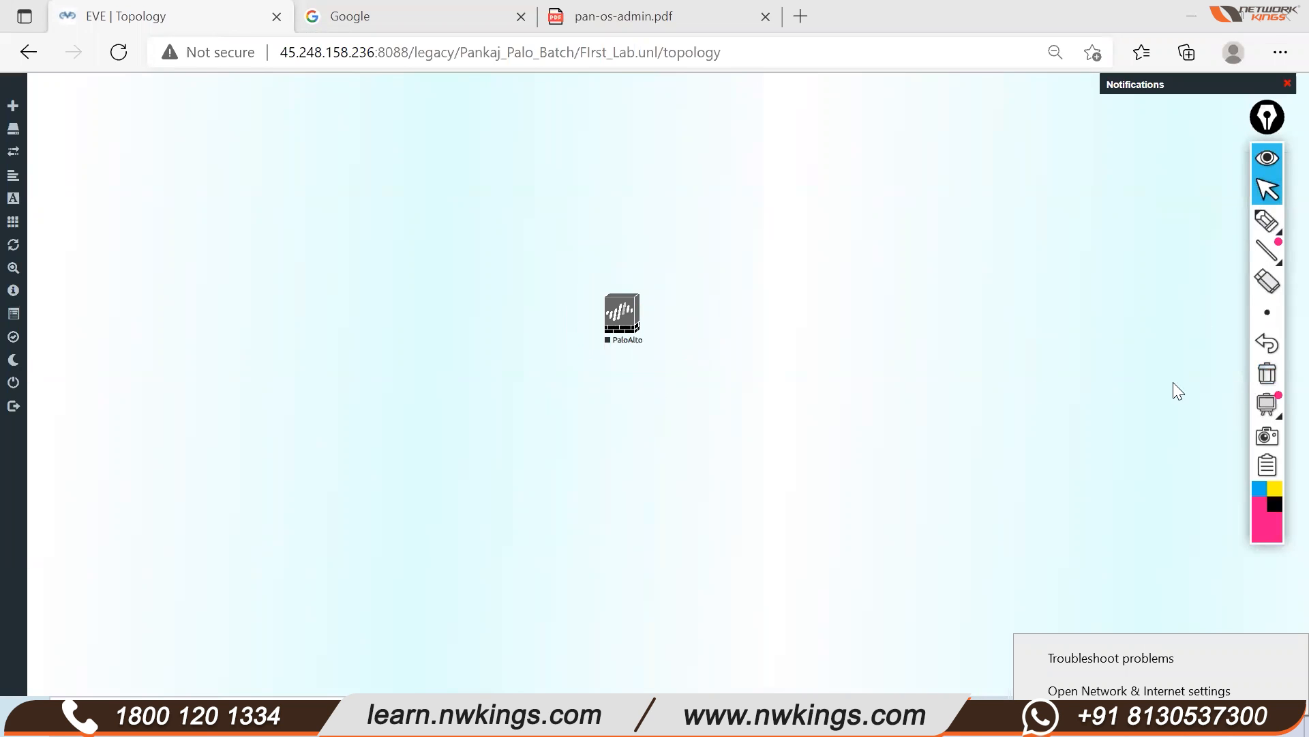
left_click(634, 315)
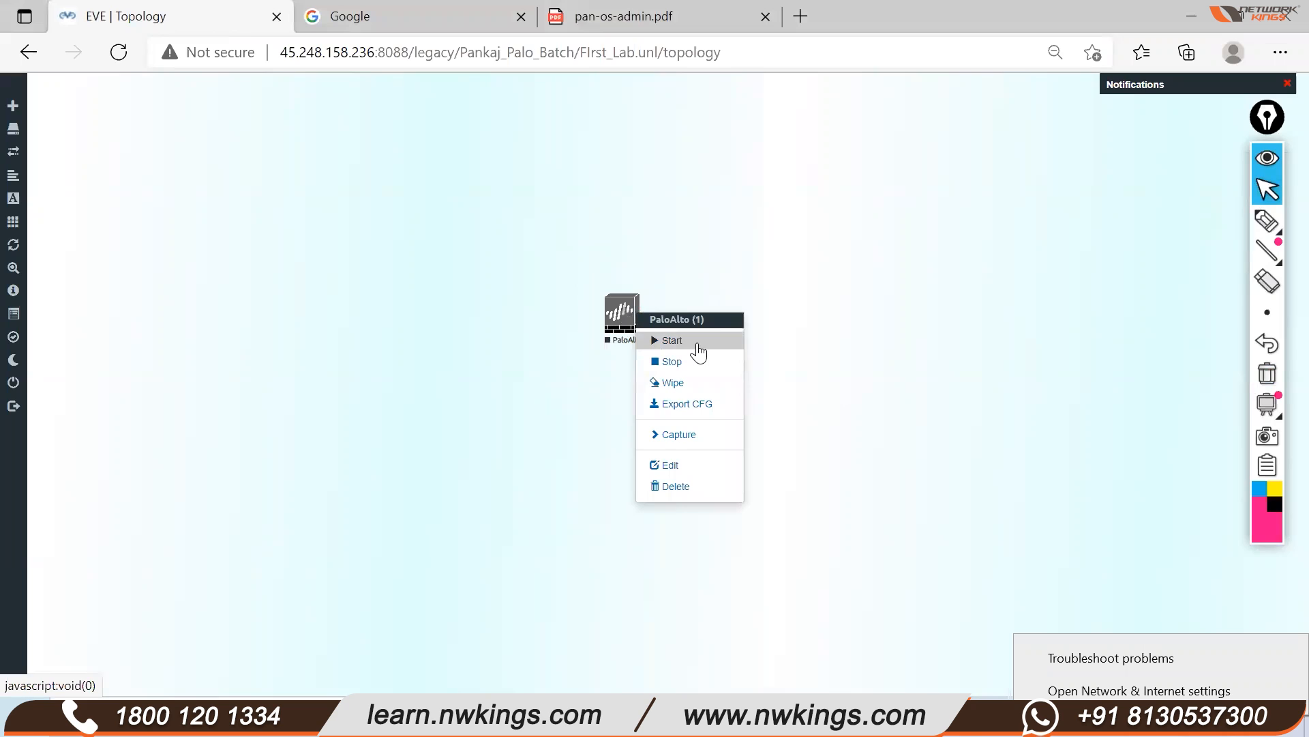
left_click(993, 307)
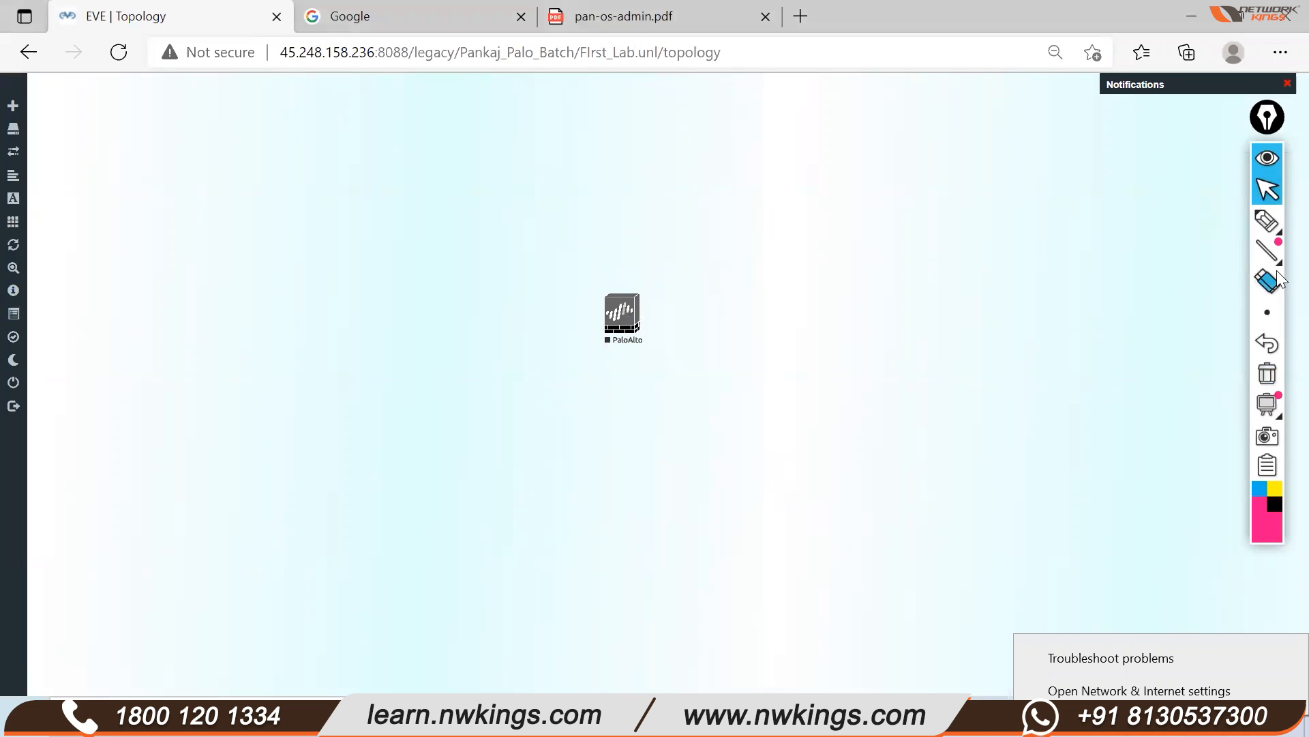
Sketch a link from the node to a second device, then erase the sketch
left_click(1268, 222)
left_click(1162, 230)
mouse_move(646, 320)
left_mouse_down()
mouse_move(716, 299)
mouse_move(716, 322)
mouse_move(724, 293)
mouse_move(763, 324)
mouse_move(725, 321)
mouse_move(743, 304)
mouse_move(727, 324)
left_mouse_up()
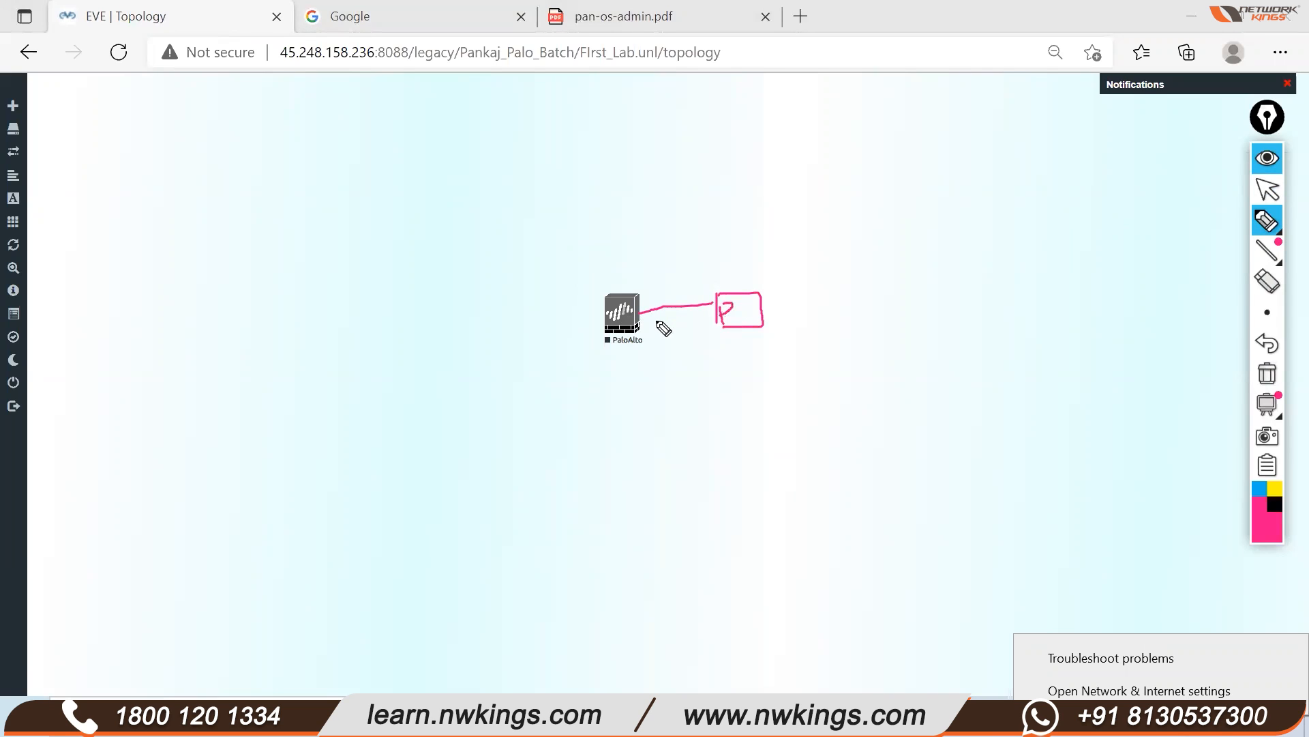
mouse_move(641, 307)
left_mouse_down()
mouse_move(651, 297)
mouse_move(628, 313)
left_mouse_up()
left_click(1267, 374)
left_click(1269, 190)
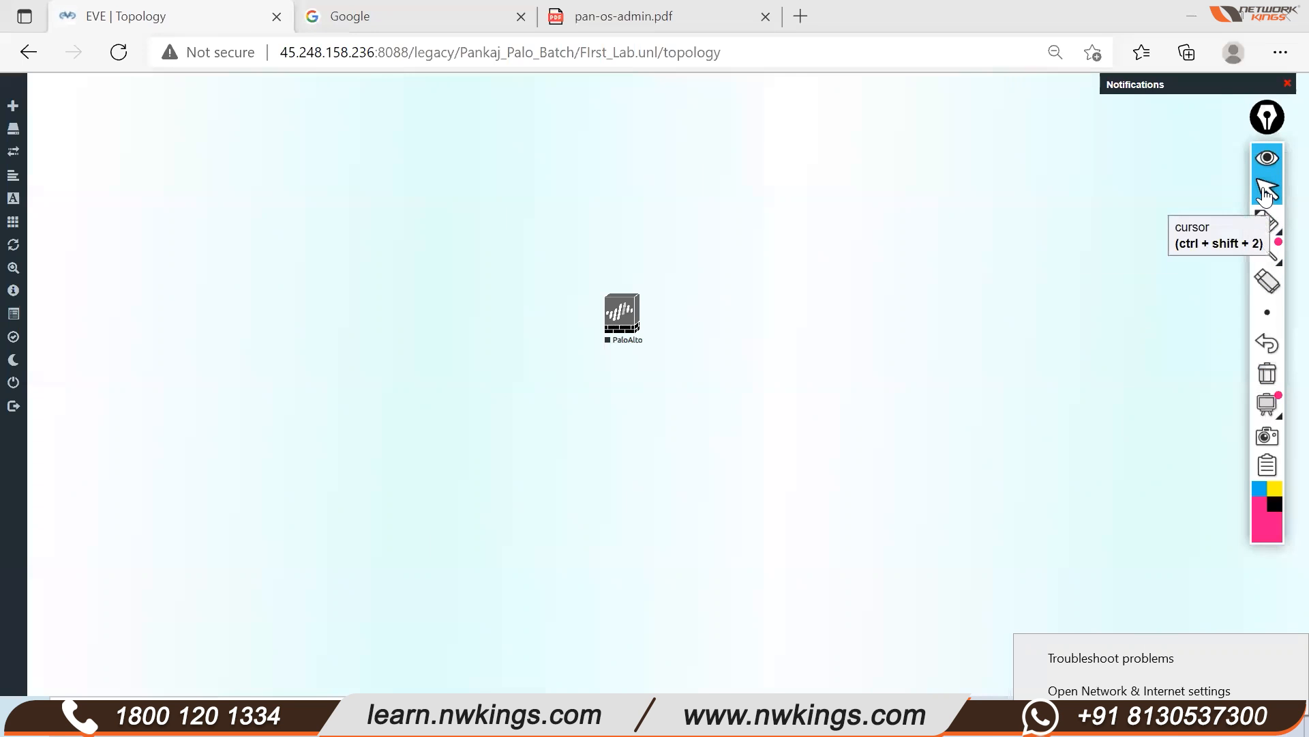
right_click(624, 315)
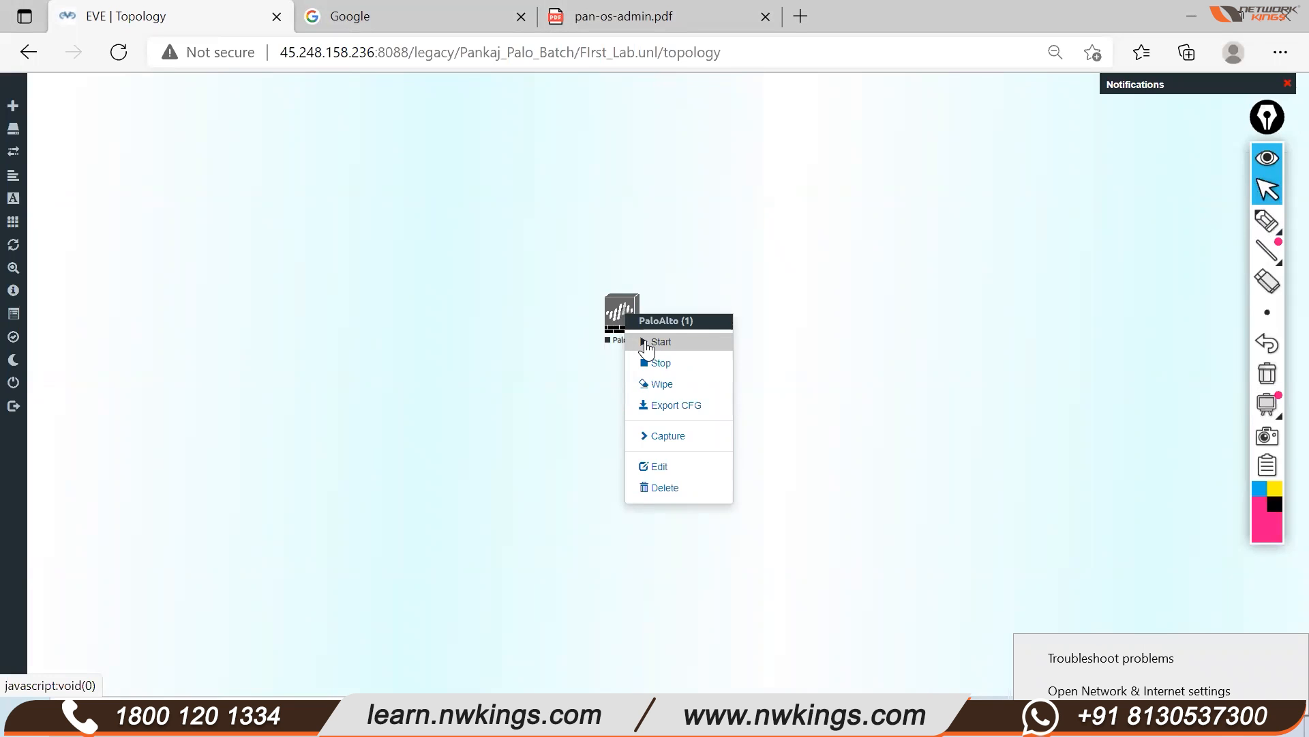
left_click(455, 417)
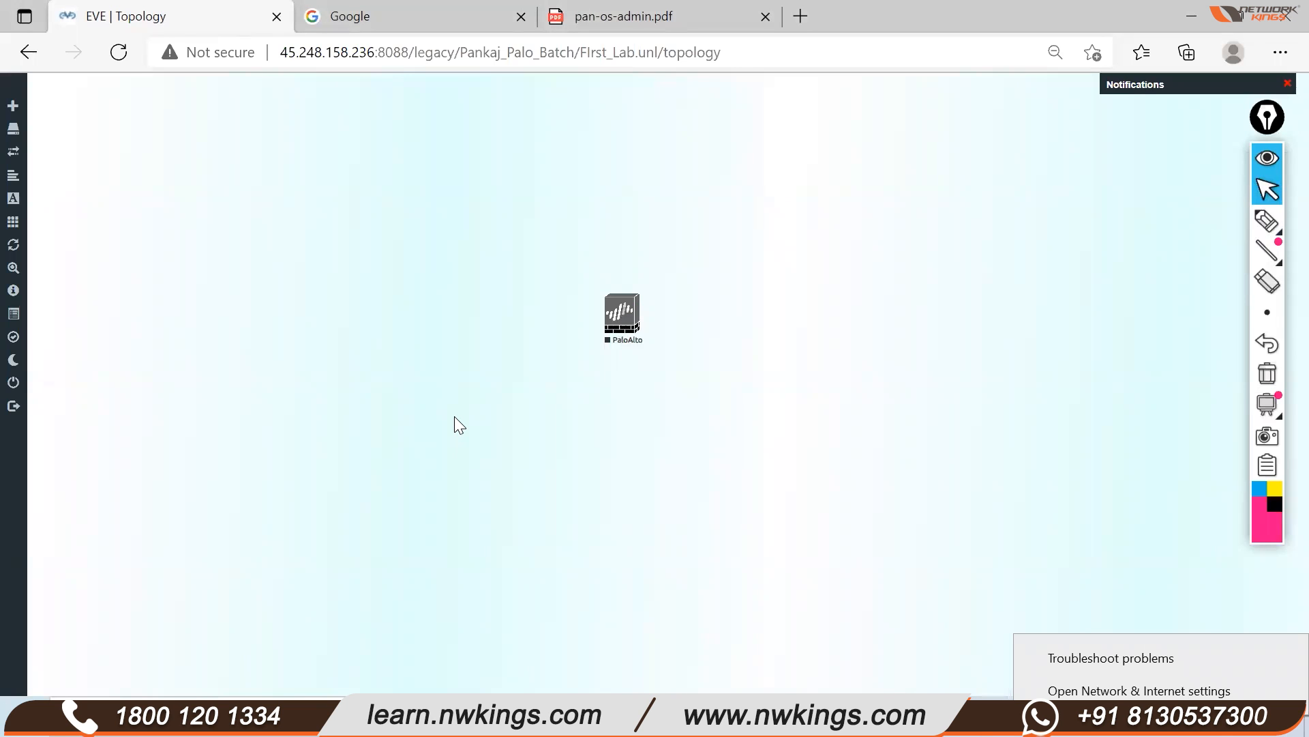
Handwrite an underlined 'Console Access' note with 'CLI - Access' beneath it
left_click(1267, 220)
mouse_move(833, 407)
left_mouse_down()
mouse_move(853, 423)
mouse_move(948, 371)
mouse_move(1011, 362)
mouse_move(1075, 316)
mouse_move(1076, 339)
mouse_move(1091, 314)
left_mouse_up()
left_click(847, 472)
left_click_drag(847, 472, 1125, 325)
mouse_move(971, 463)
left_mouse_down()
mouse_move(1074, 422)
mouse_move(1100, 390)
mouse_move(1166, 380)
left_mouse_up()
Draw an arrow down from the PaloAlto node ending in a circled label
left_click_drag(626, 348, 642, 545)
left_click_drag(606, 499, 641, 544)
mouse_move(667, 485)
left_mouse_down()
mouse_move(654, 582)
mouse_move(709, 611)
mouse_move(716, 643)
left_mouse_up()
left_click_drag(738, 597, 746, 641)
mouse_move(753, 585)
left_mouse_down()
mouse_move(769, 629)
mouse_move(766, 605)
left_mouse_up()
mouse_move(757, 558)
left_mouse_down()
mouse_move(795, 643)
mouse_move(756, 556)
left_mouse_up()
left_click_drag(842, 594, 868, 587)
Write and circle a 'GUI' note, then erase all the handwritten notes
mouse_move(913, 544)
left_mouse_down()
mouse_move(907, 615)
mouse_move(955, 538)
left_mouse_up()
mouse_move(955, 539)
left_mouse_down()
mouse_move(953, 583)
mouse_move(985, 549)
left_mouse_up()
left_click_drag(983, 567, 998, 558)
mouse_move(949, 513)
left_mouse_down()
mouse_move(912, 637)
mouse_move(853, 539)
left_mouse_up()
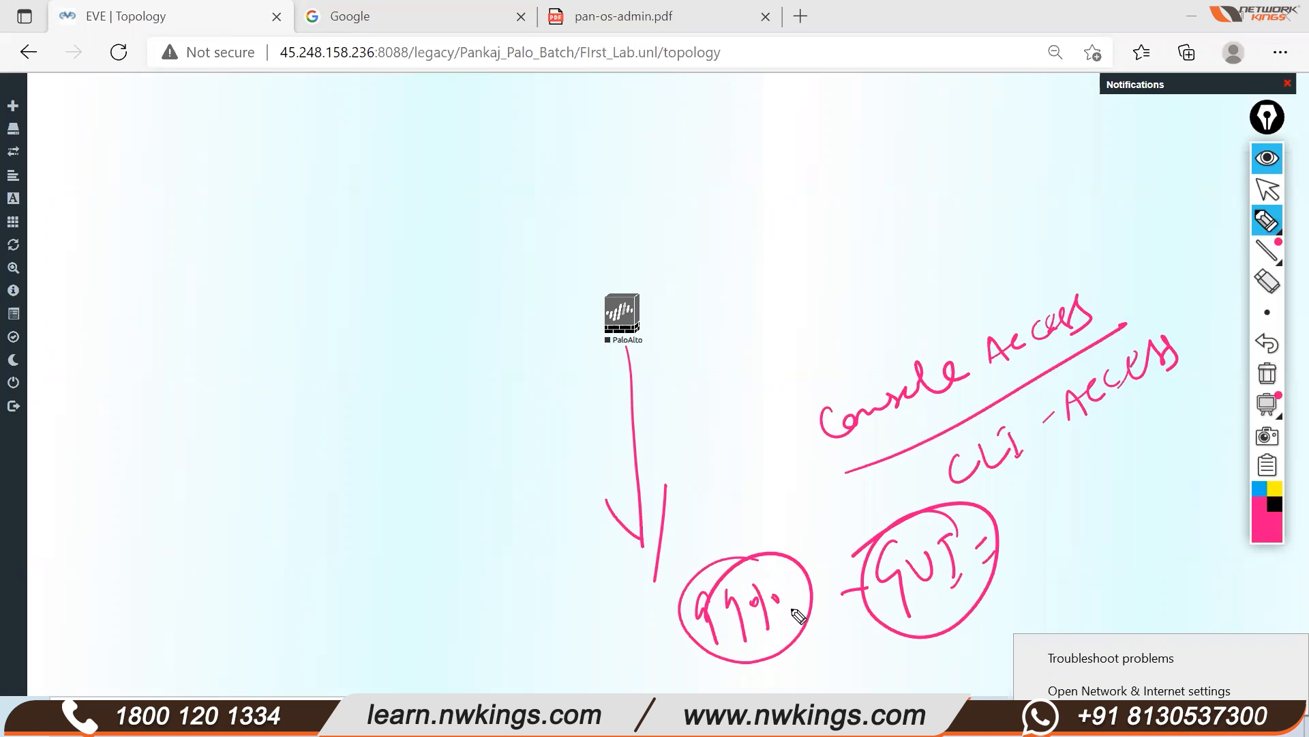
left_click(1278, 374)
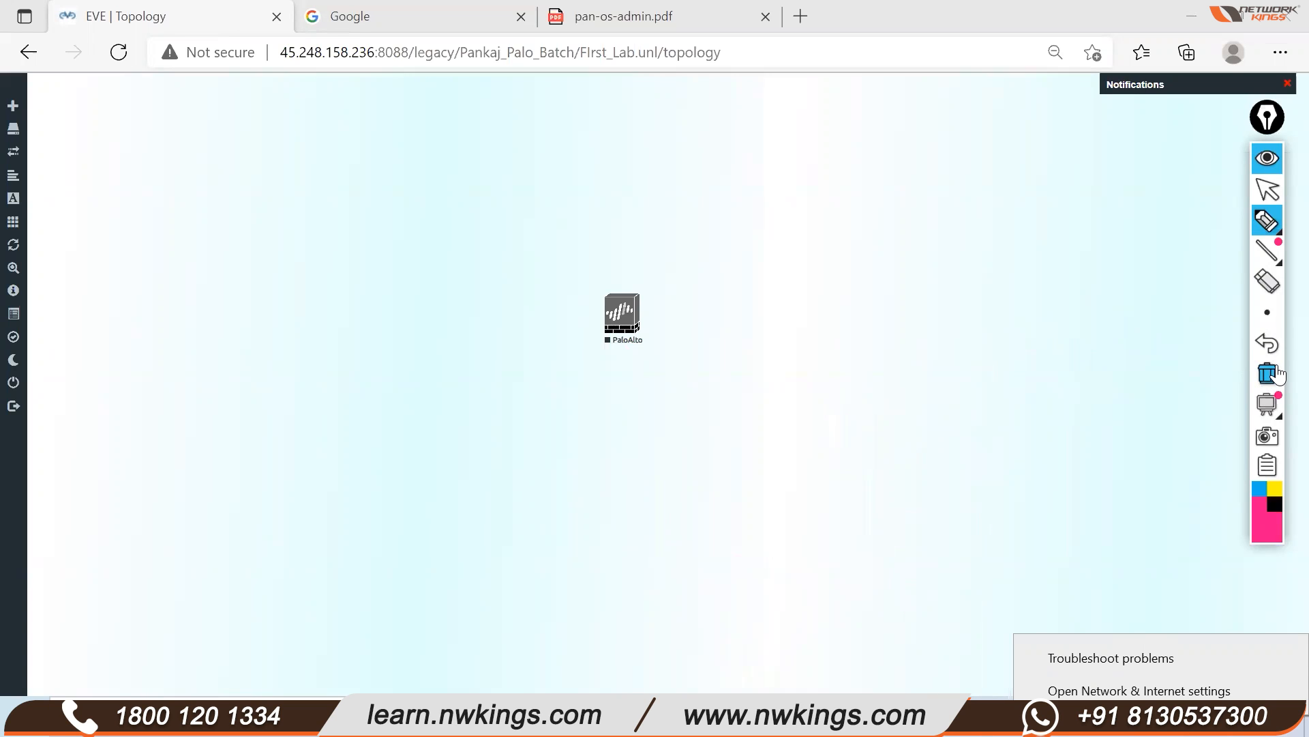
left_click(1267, 189)
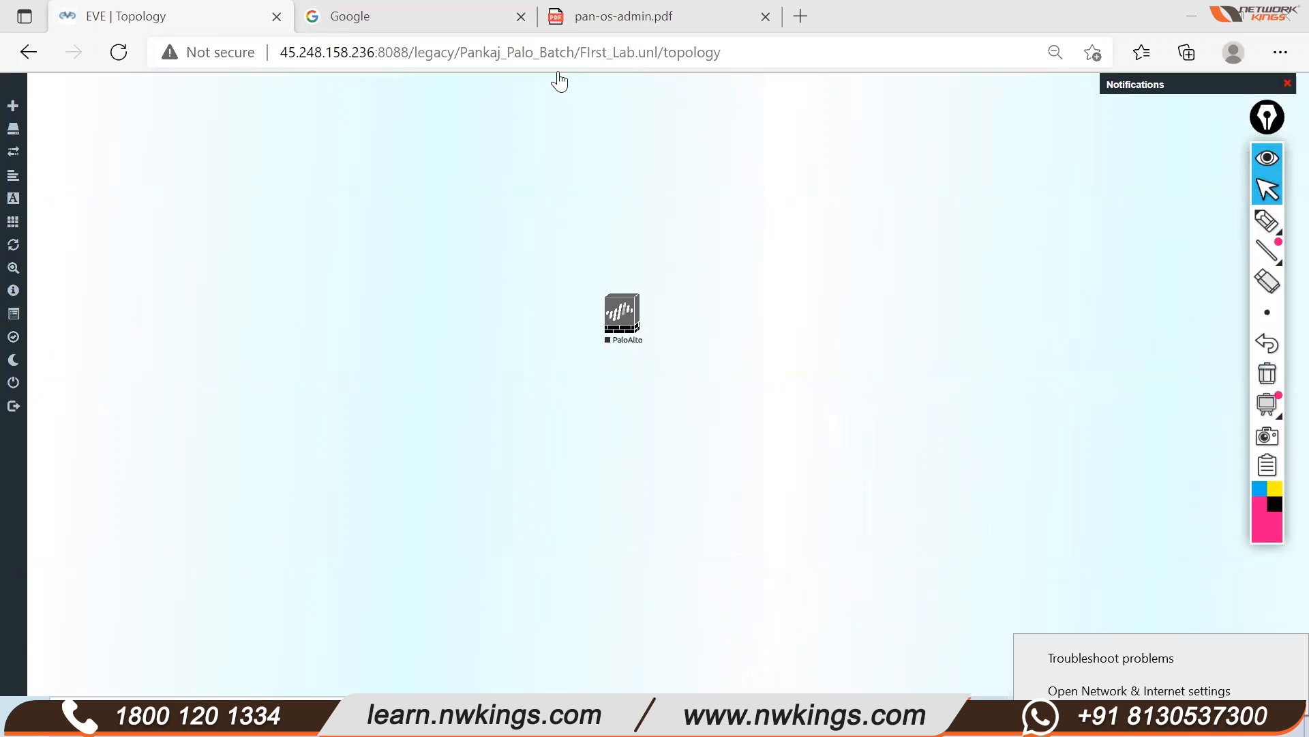
Open Google in a new tab, search 'palo alto firewall', and show the Images results
left_click(806, 11)
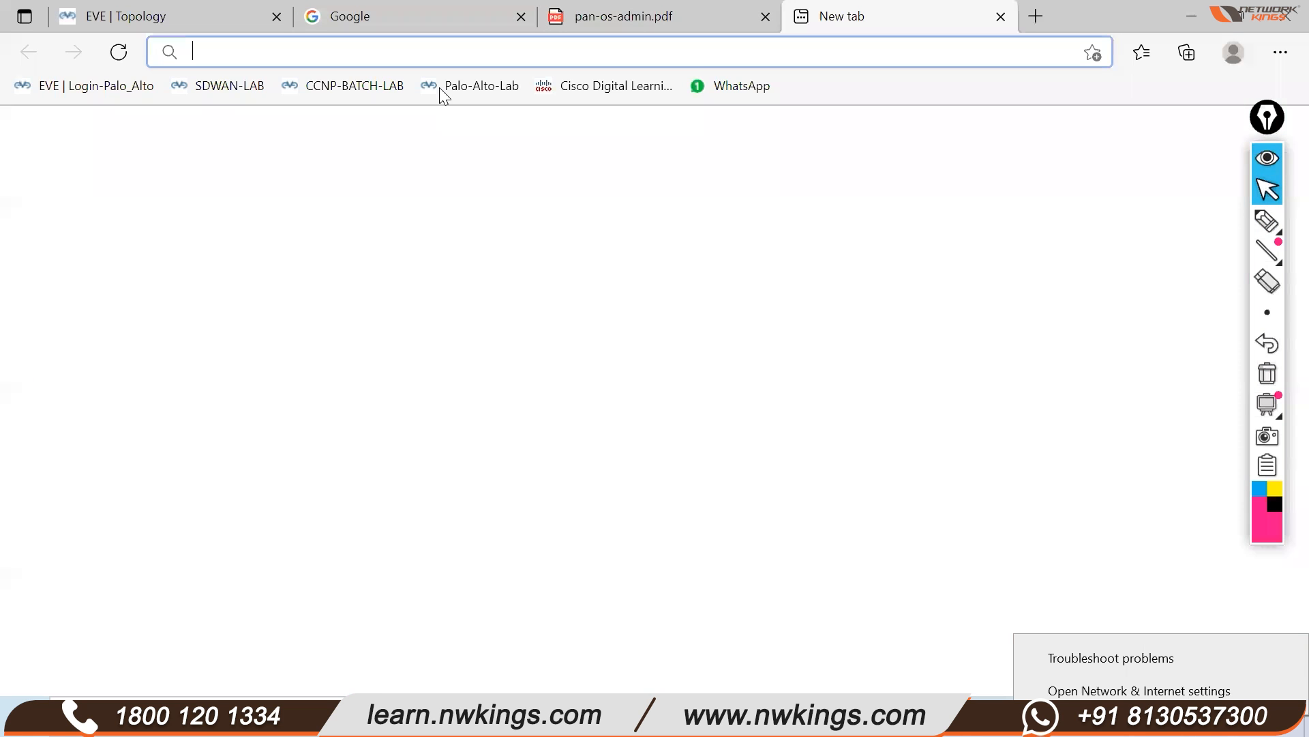
type("goo")
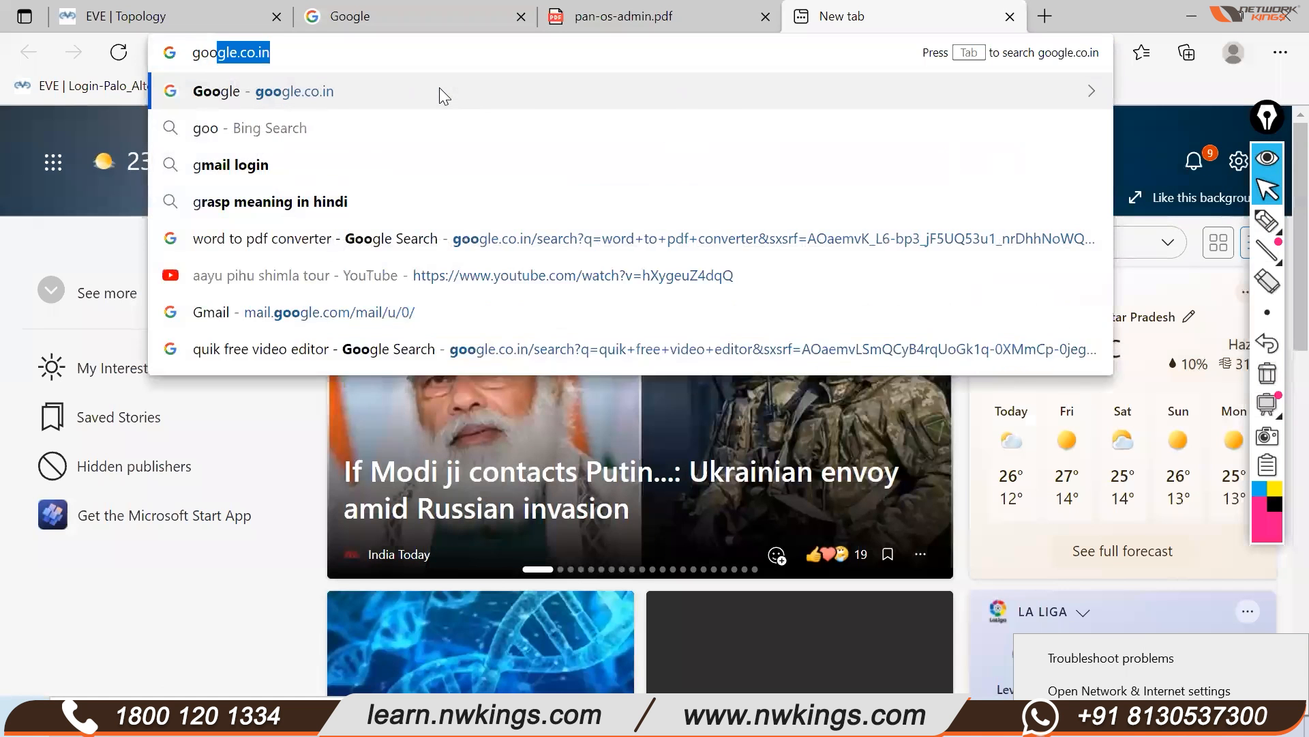
key("Return")
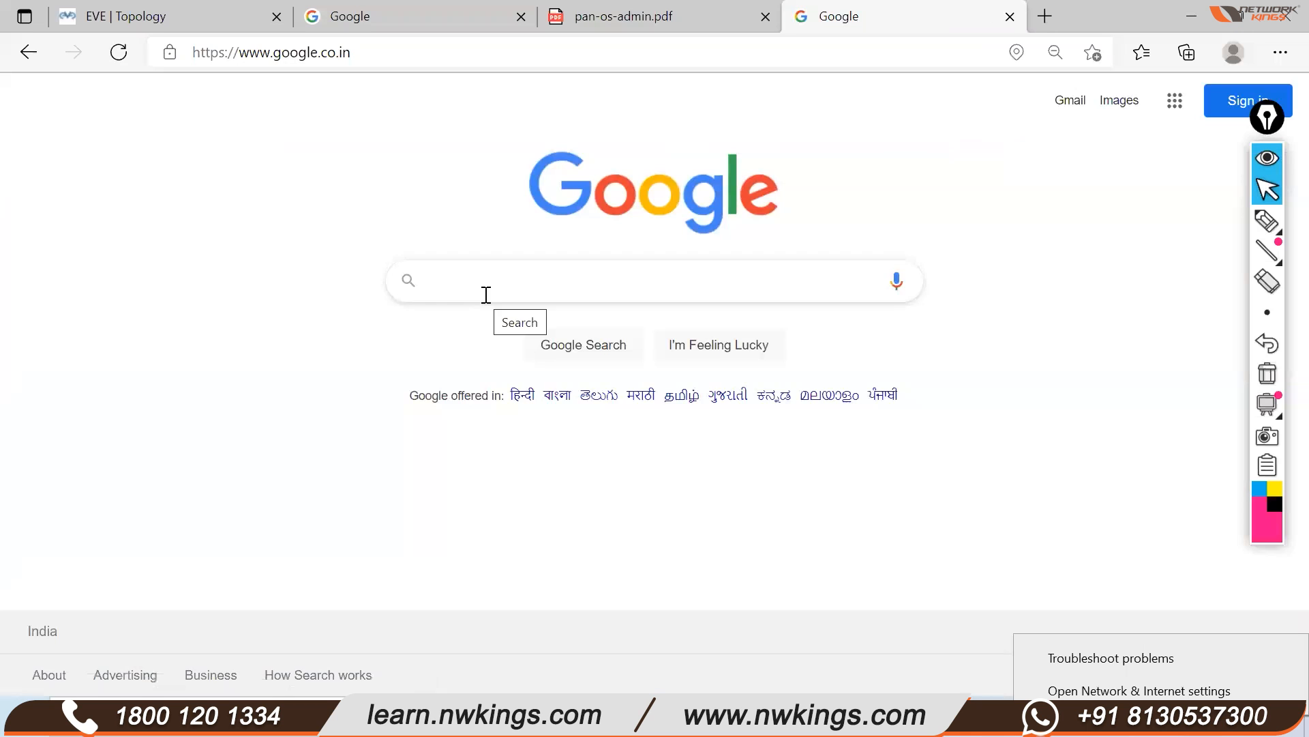
type("palo alto forewall")
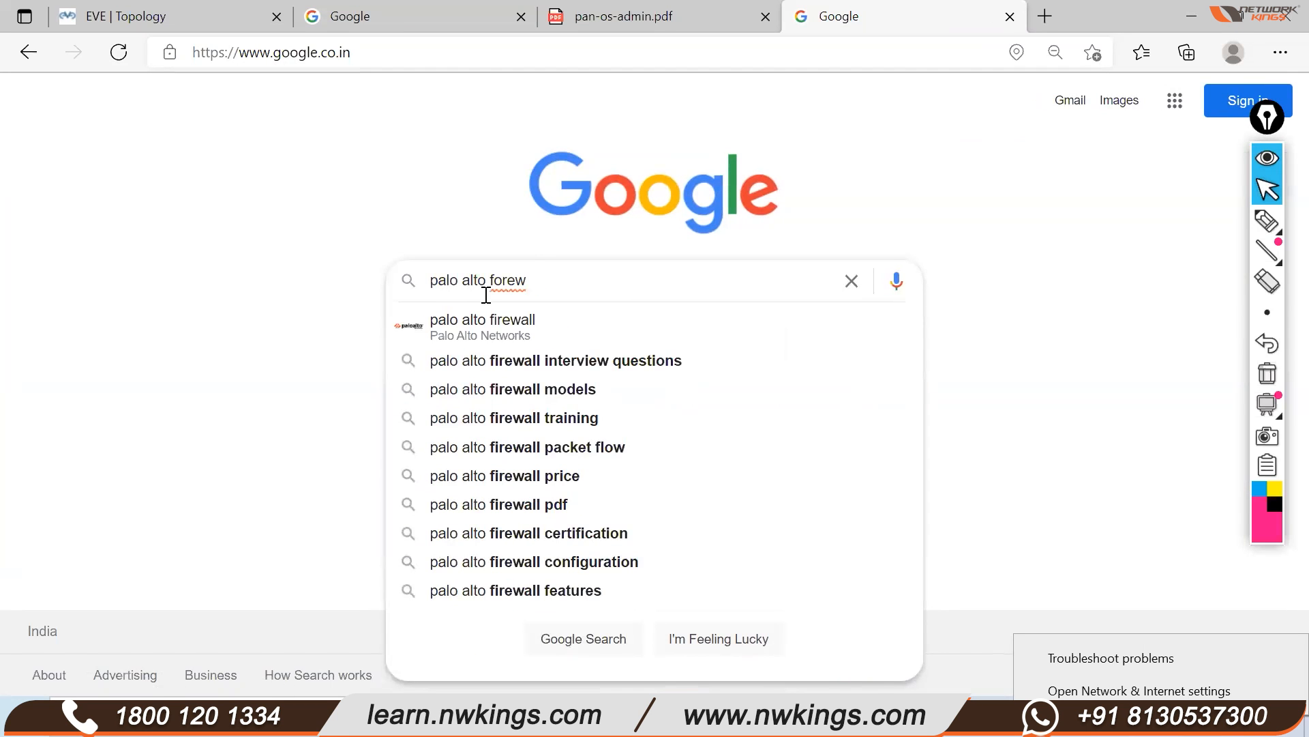
key("BackSpace")
key("BackSpace")
key("BackSpace")
key("BackSpace")
type("i")
type("l")
key("Return")
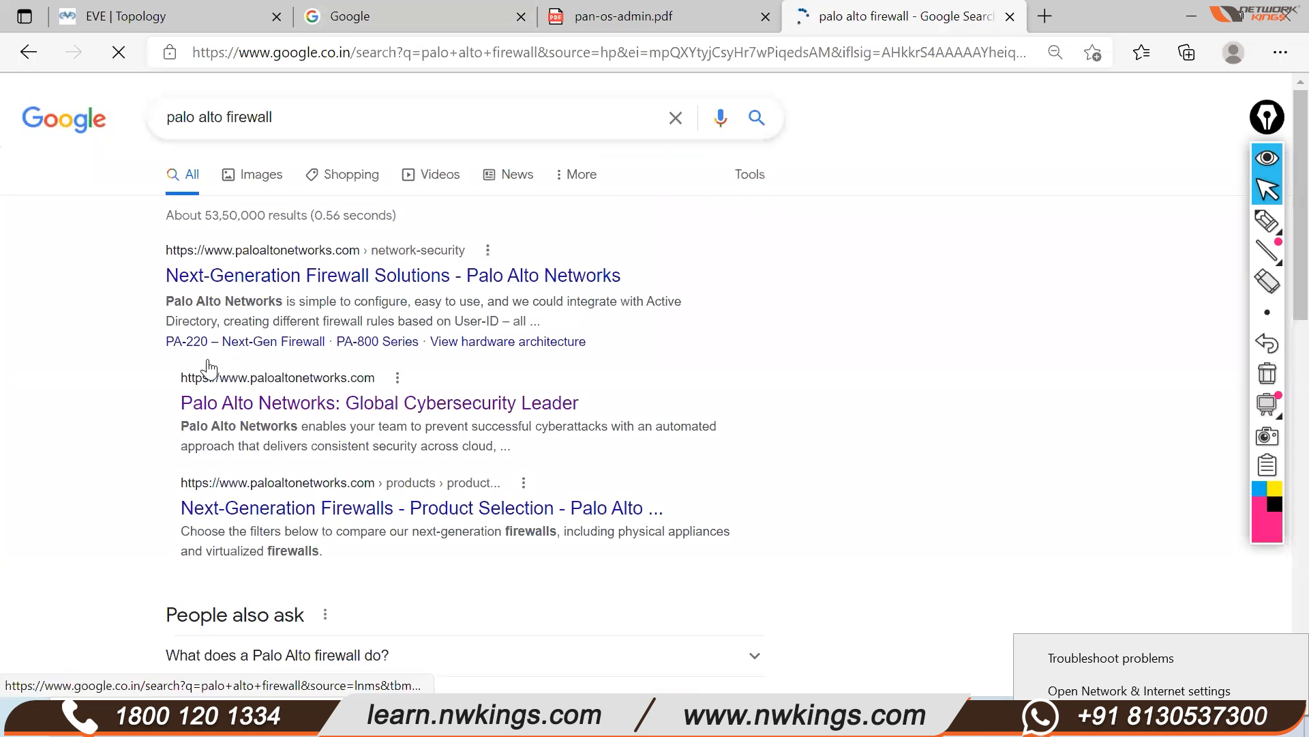
left_click(192, 368)
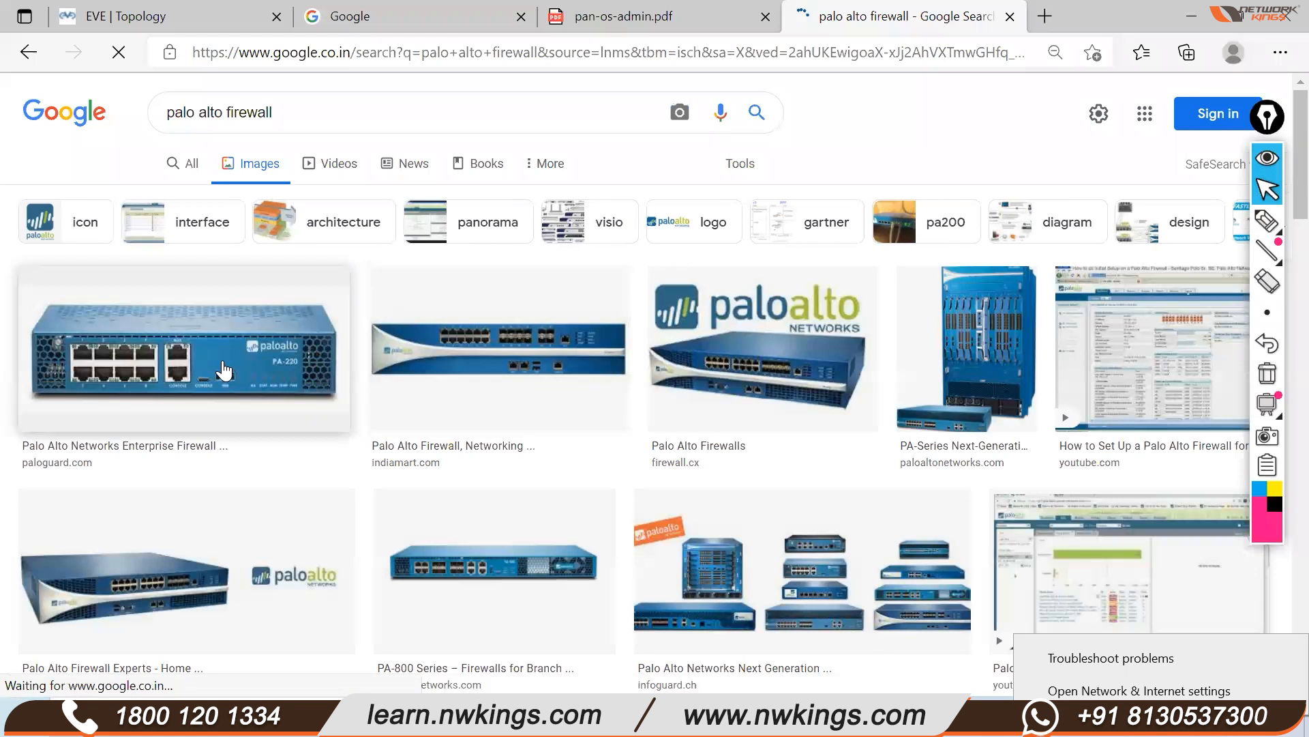
Enlarge the PA-220 image and tick its ethernet and MGT ports with the pen
left_click(224, 370)
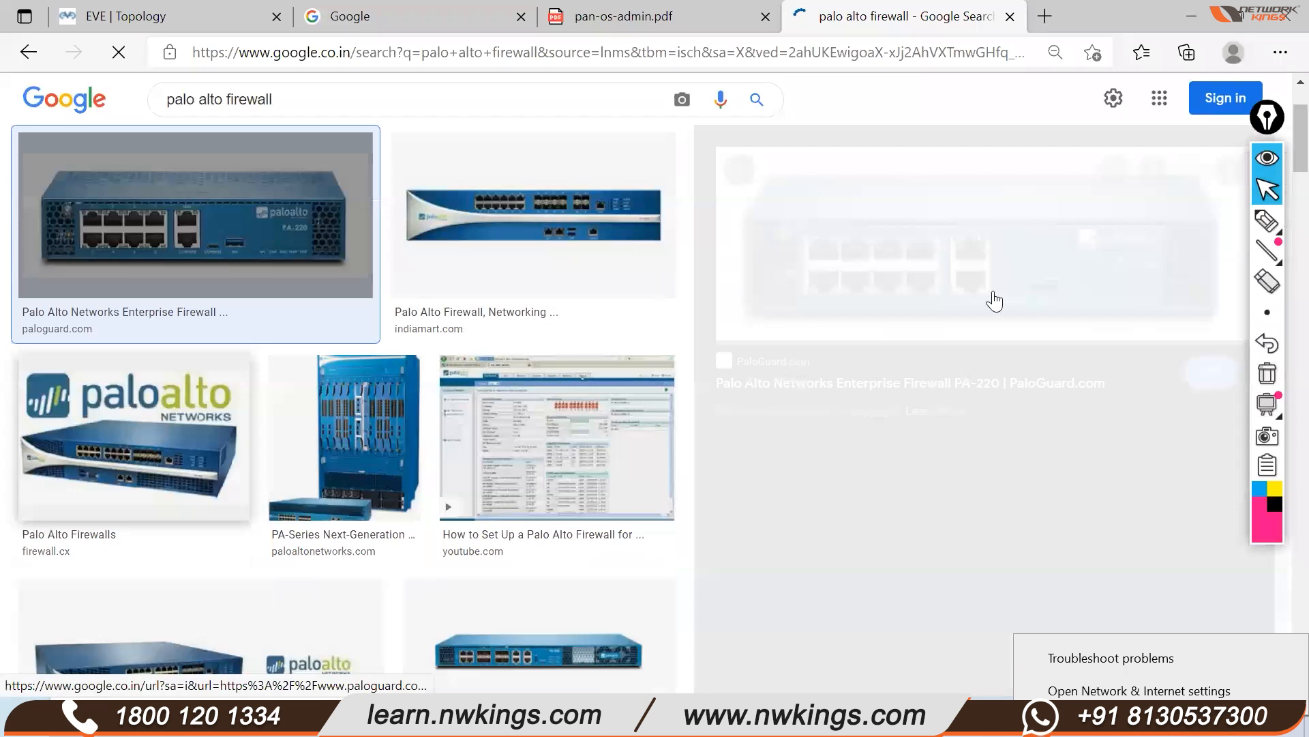
left_click(883, 285)
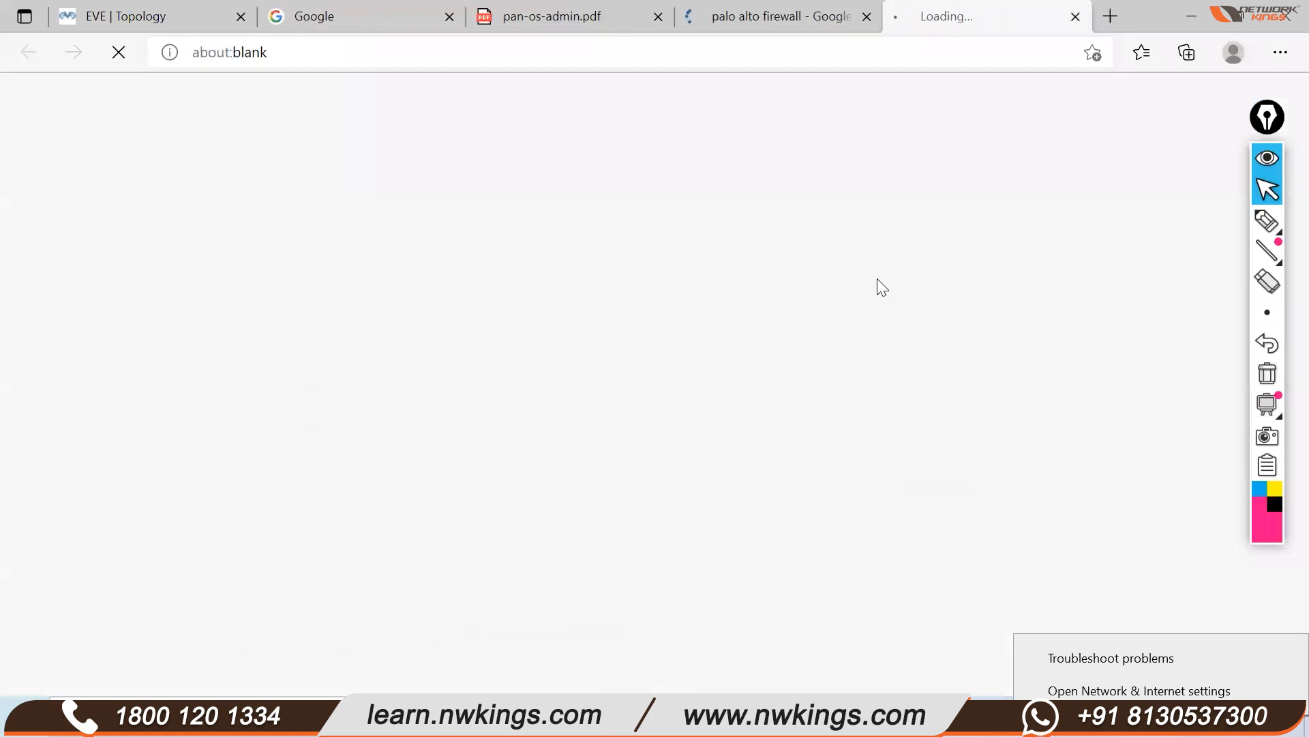
left_click(805, 17)
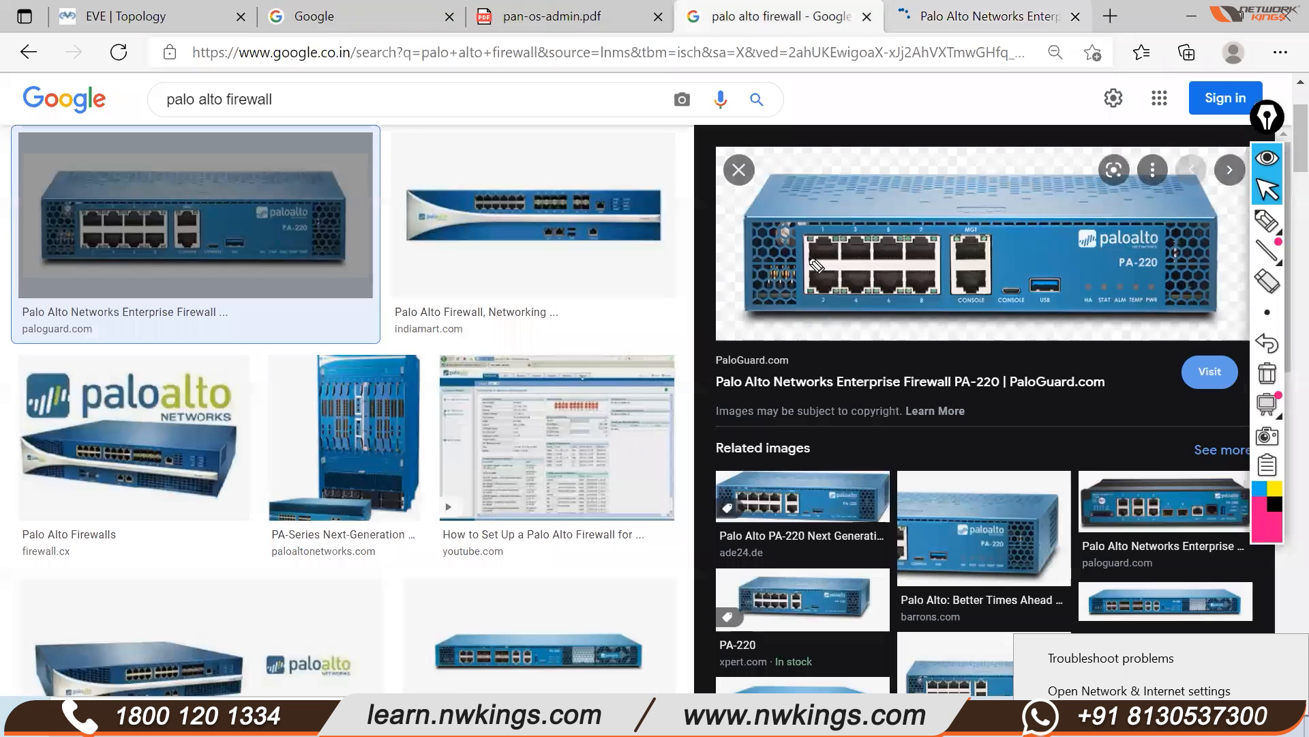
left_click_drag(811, 252, 836, 220)
left_click_drag(825, 296, 850, 264)
mouse_move(850, 253)
left_mouse_down()
mouse_move(860, 233)
mouse_move(889, 231)
left_mouse_up()
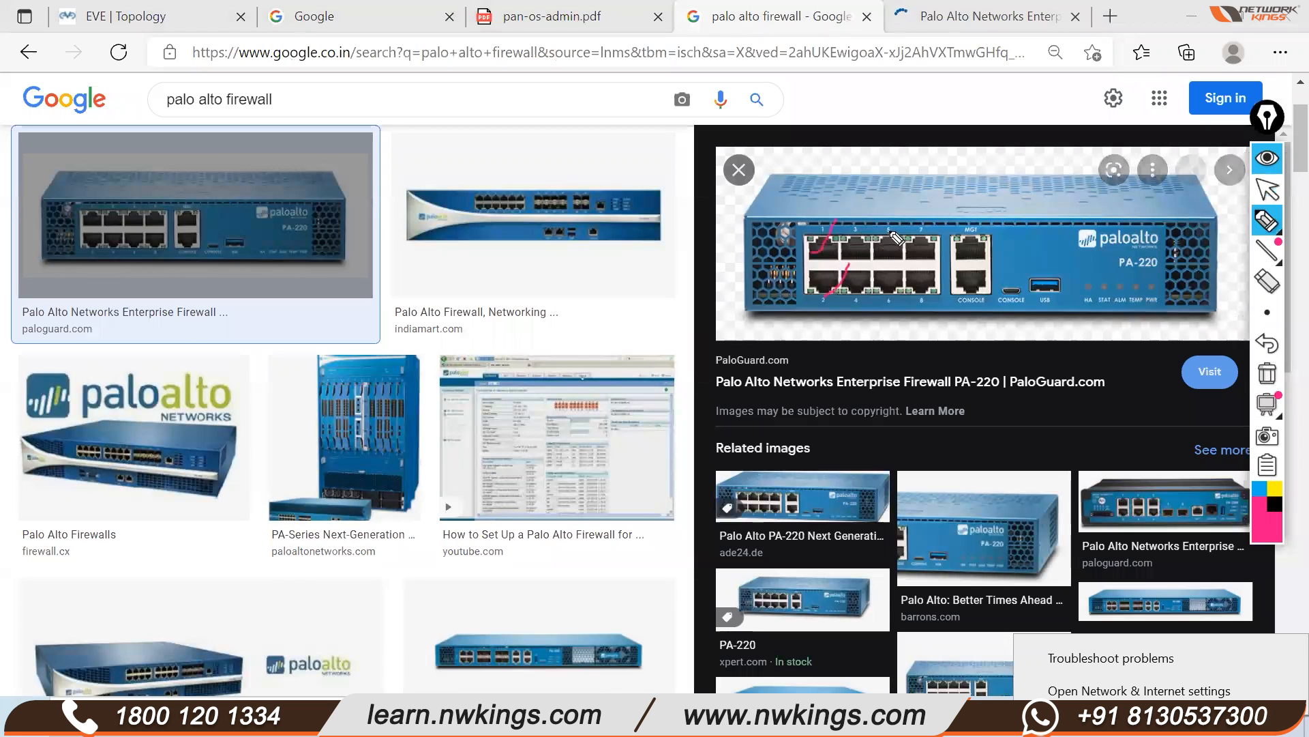
left_click_drag(987, 251, 998, 220)
Circle the CONSOLE port, add a few stray marks, then clear the drawings
left_click_drag(996, 290, 1011, 258)
mouse_move(1010, 309)
left_mouse_down()
mouse_move(1002, 292)
mouse_move(1060, 295)
mouse_move(1064, 276)
left_mouse_up()
mouse_move(1186, 185)
left_mouse_down()
mouse_move(1199, 161)
mouse_move(1205, 194)
left_mouse_up()
mouse_move(988, 154)
left_mouse_down()
mouse_move(1022, 169)
mouse_move(999, 169)
left_mouse_up()
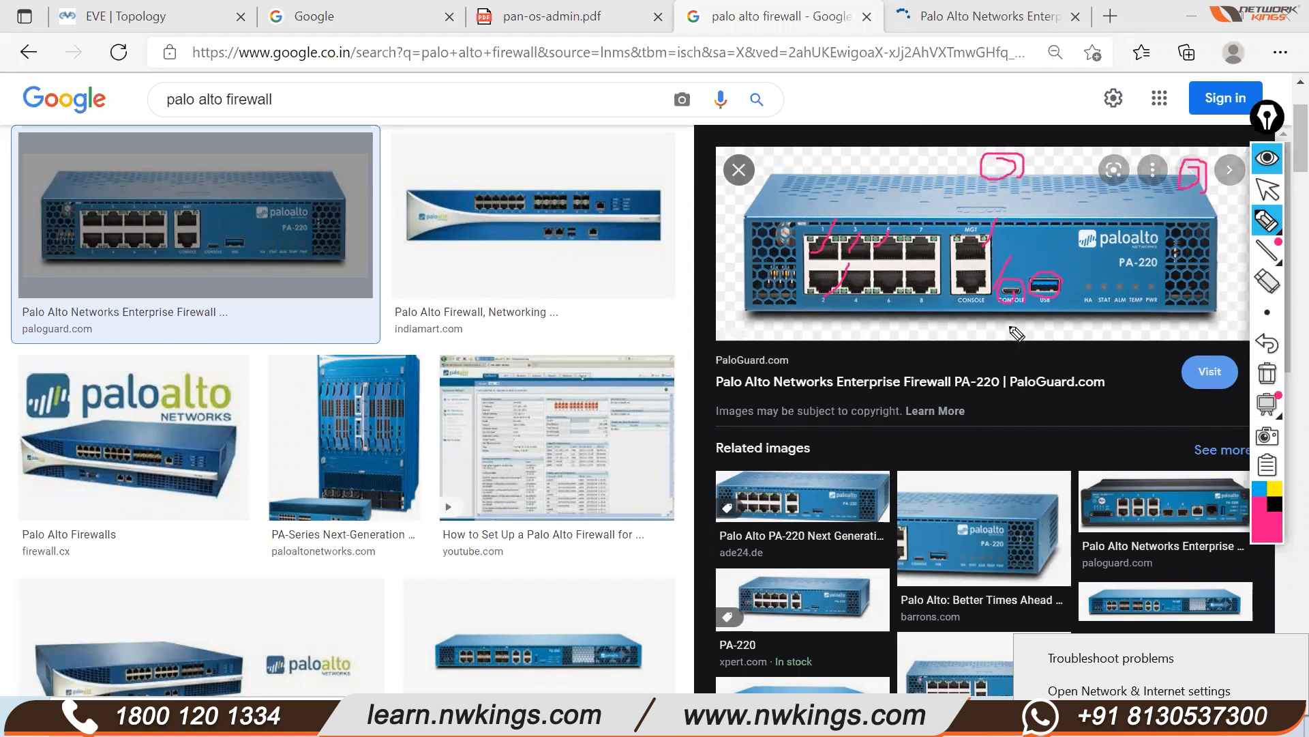
left_click(1267, 374)
Sketch an arrow from the port to a laptop labelled CLI
mouse_move(993, 275)
left_mouse_down()
mouse_move(973, 267)
mouse_move(995, 298)
mouse_move(1006, 279)
mouse_move(984, 268)
mouse_move(1034, 270)
left_mouse_up()
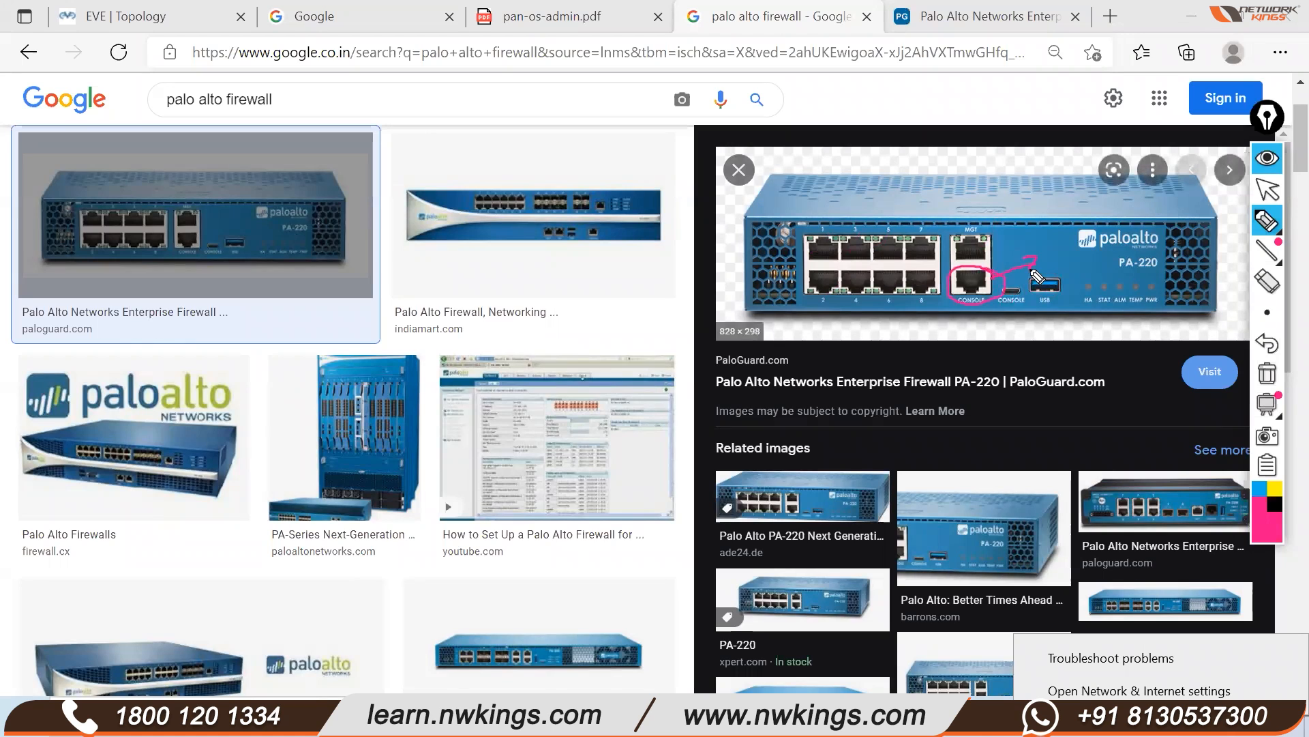
mouse_move(1039, 247)
left_mouse_down()
mouse_move(1050, 286)
mouse_move(1076, 283)
mouse_move(1047, 287)
left_mouse_up()
mouse_move(1092, 261)
left_mouse_down()
mouse_move(1118, 271)
mouse_move(1134, 256)
mouse_move(1131, 273)
left_mouse_up()
left_click_drag(1135, 273, 1142, 275)
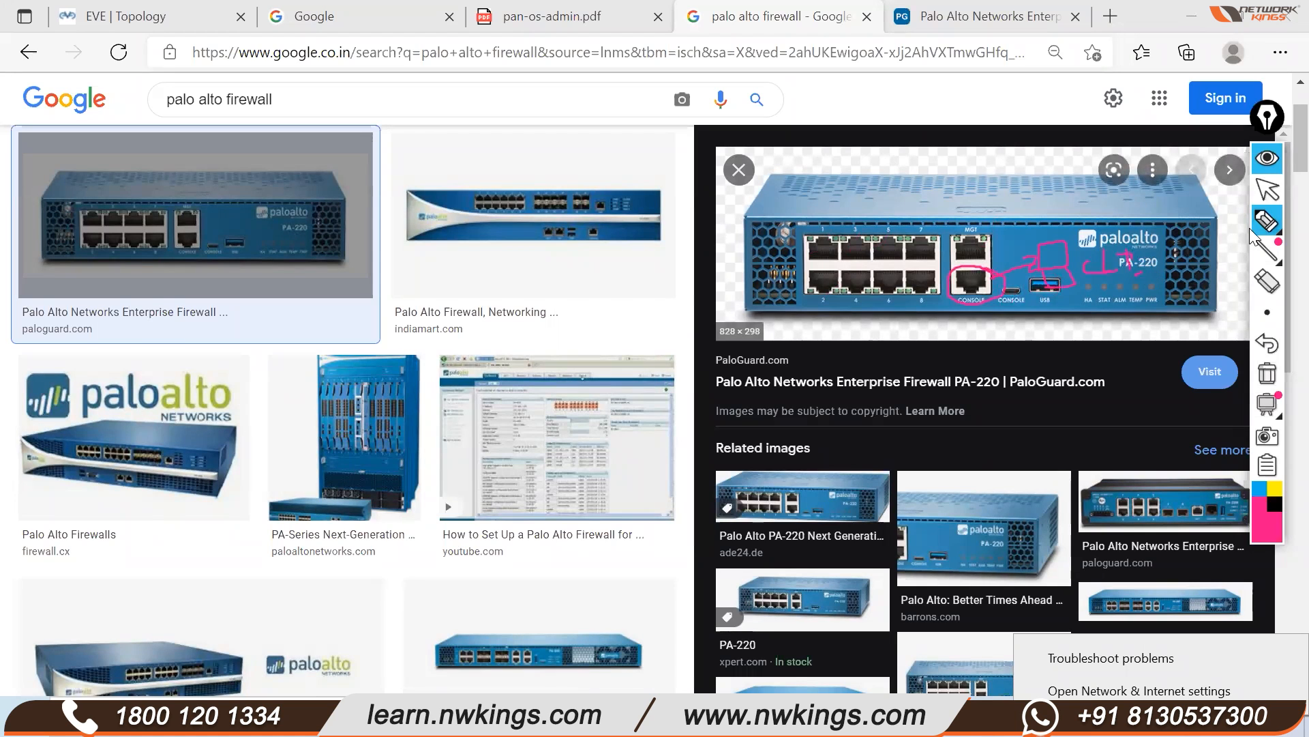
left_click(1267, 191)
In the EVE topology, view the PaloAlto node's context menu, then close it
key("ctrl+1")
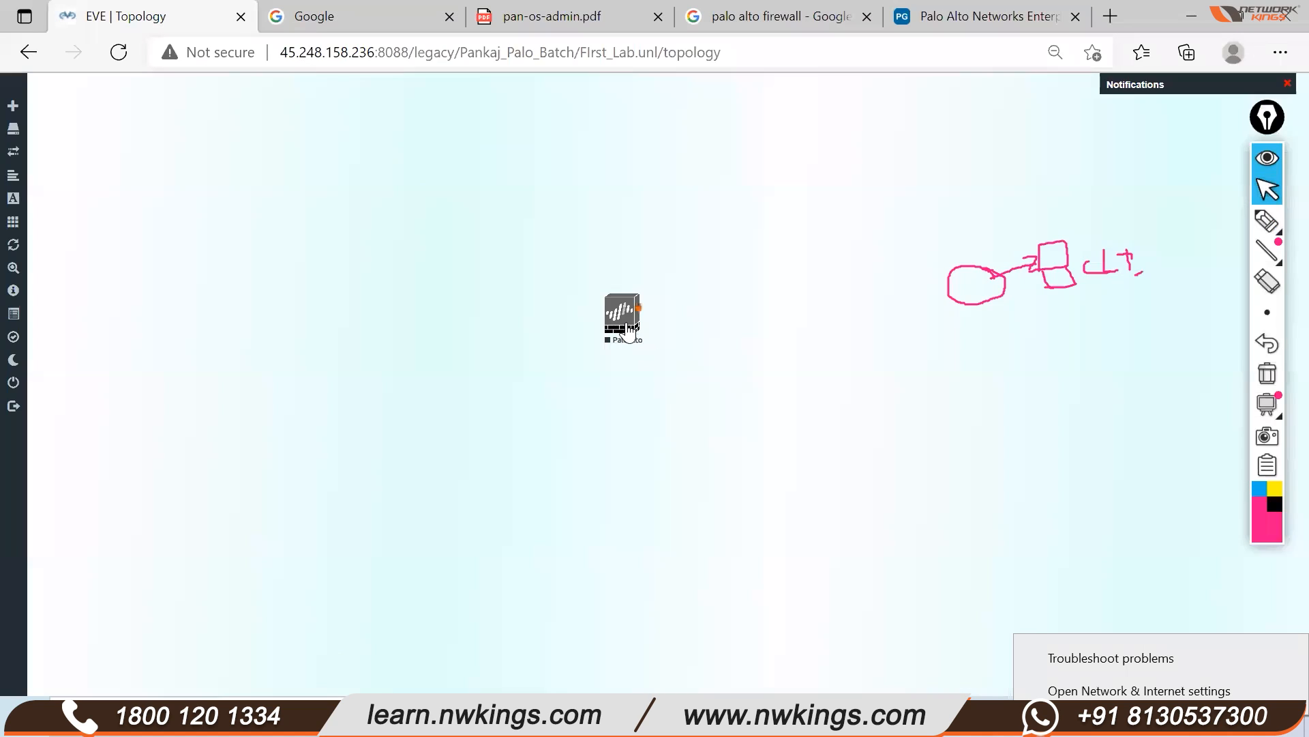
right_click(628, 321)
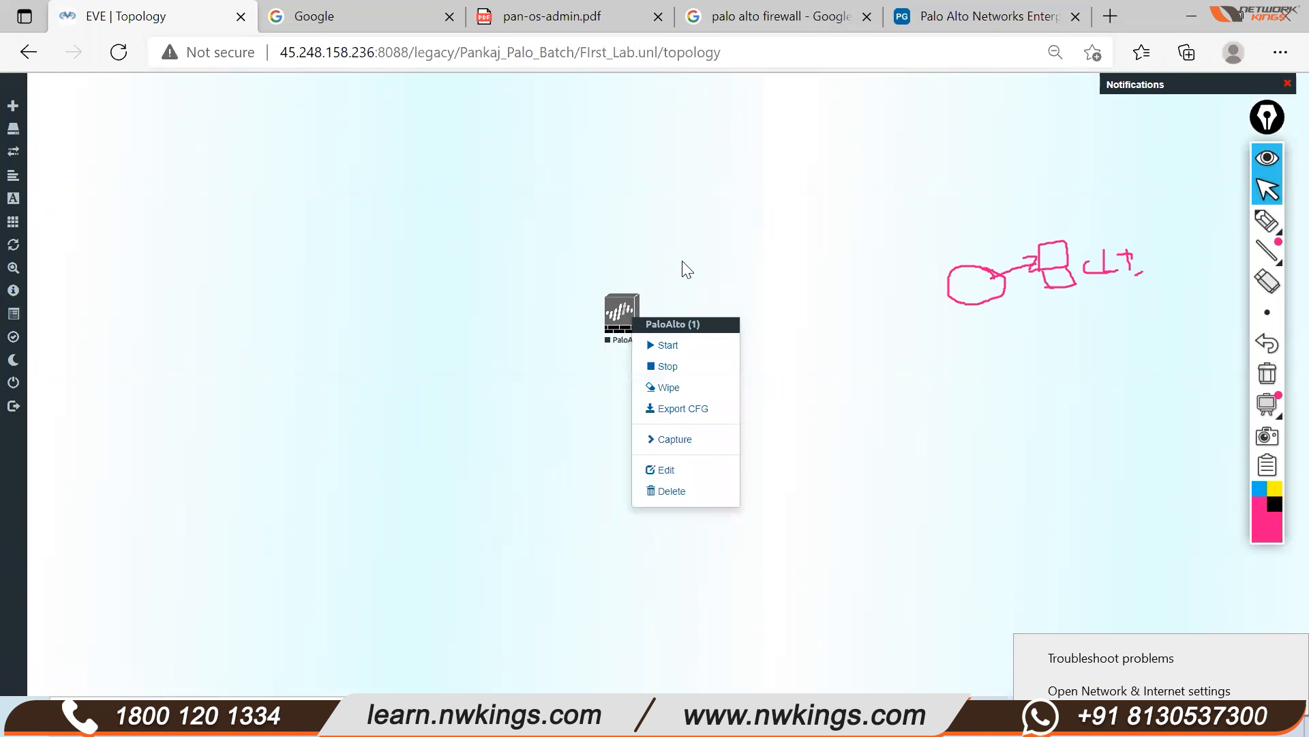
left_click(704, 245)
Return through the PaloGuard PA-220 page to the annotated Google Images picture
left_click(954, 28)
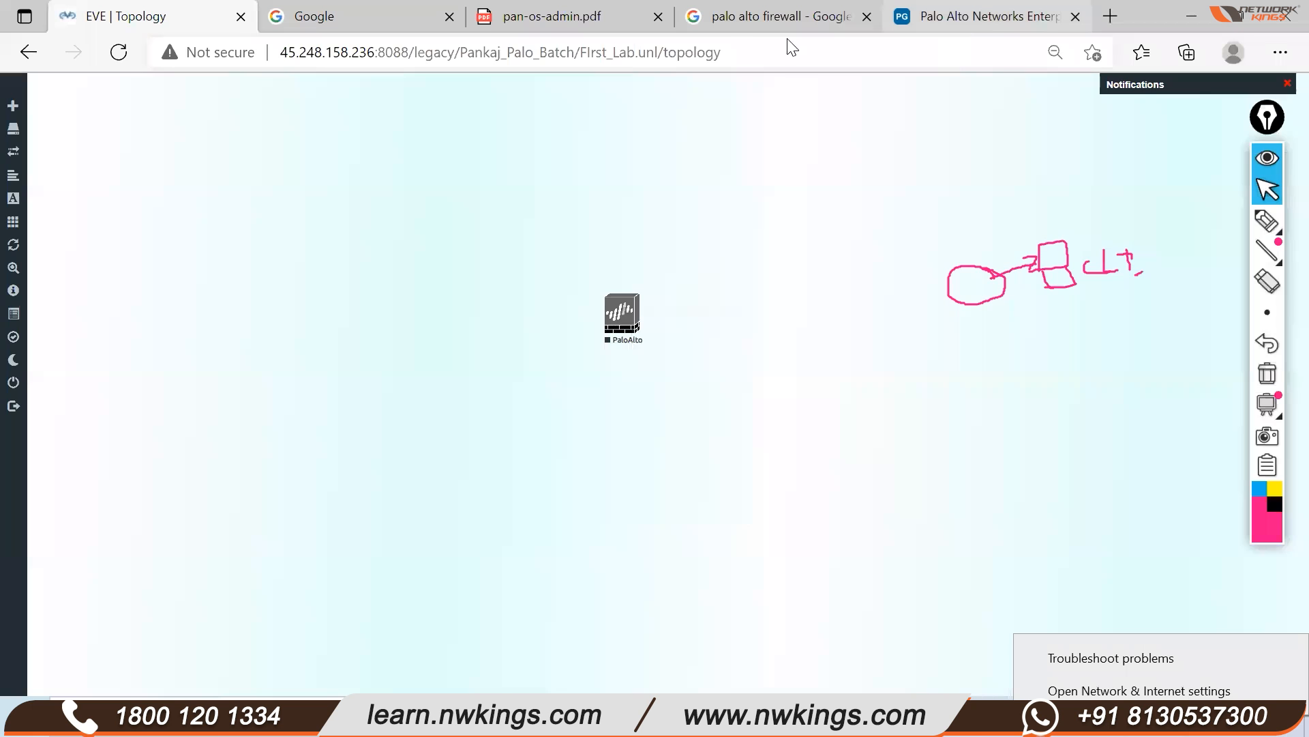
left_click(772, 20)
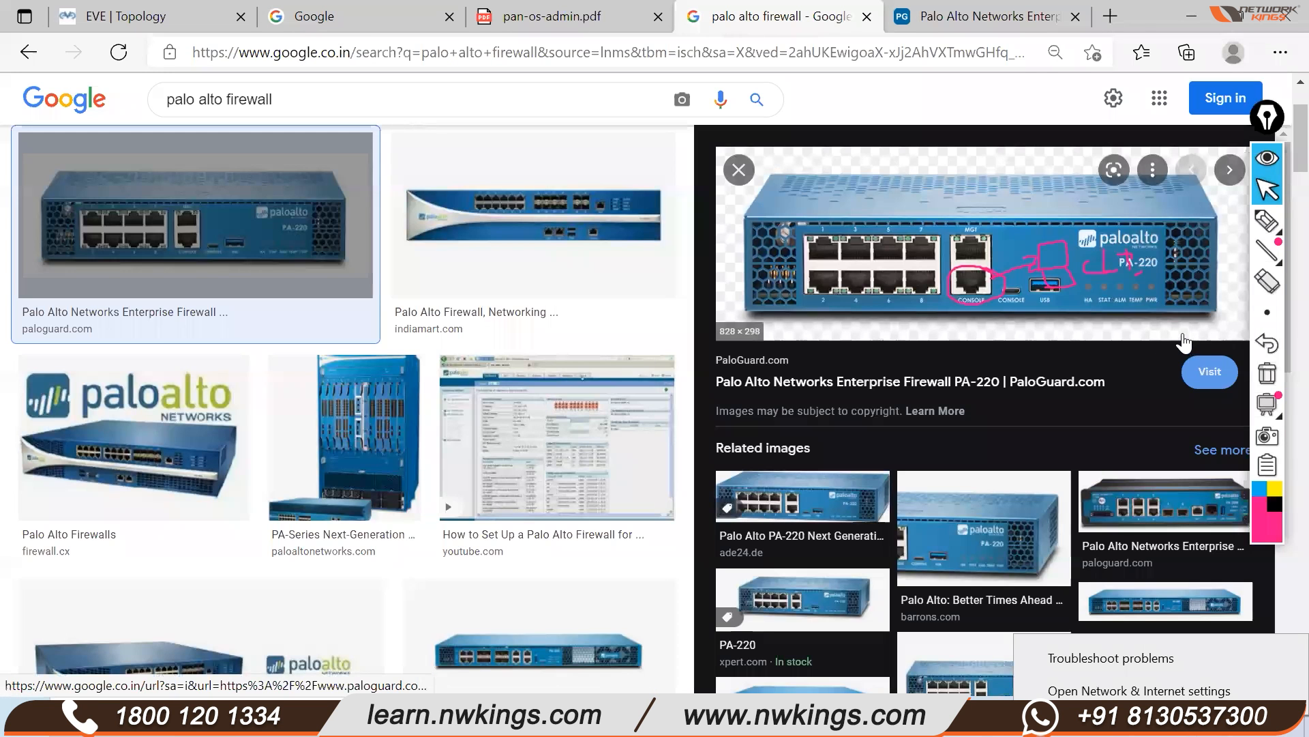
mouse_move(1272, 225)
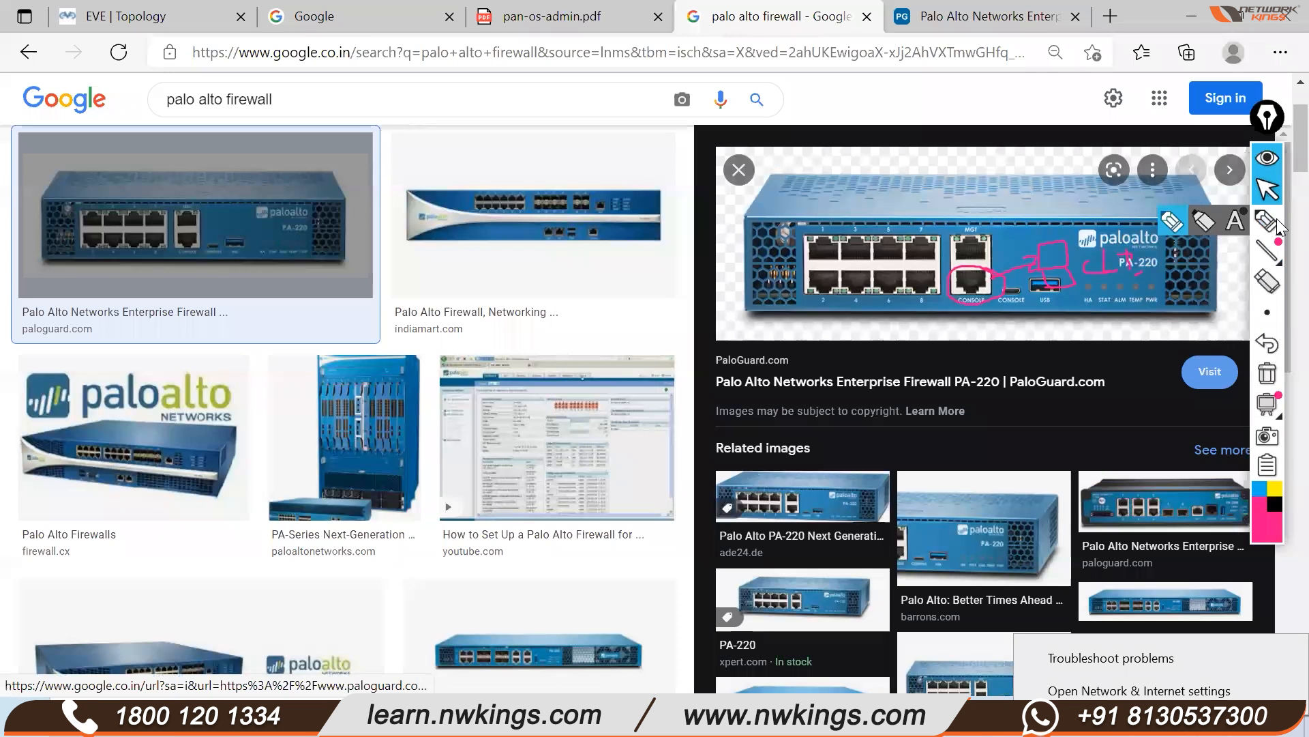
With the freehand pen, circle the MGT port and draw a box linked to it
left_click(1180, 225)
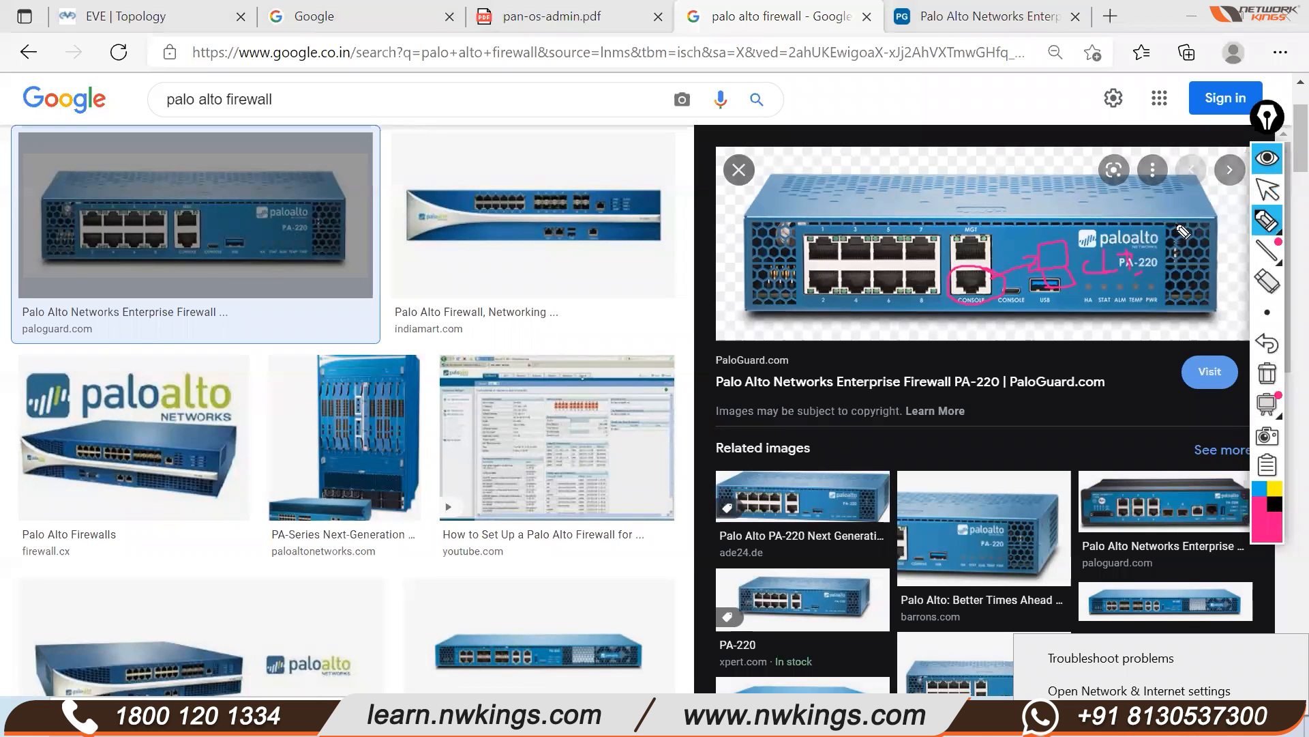
mouse_move(986, 227)
left_mouse_down()
mouse_move(948, 259)
mouse_move(985, 276)
mouse_move(1004, 238)
mouse_move(989, 232)
left_mouse_up()
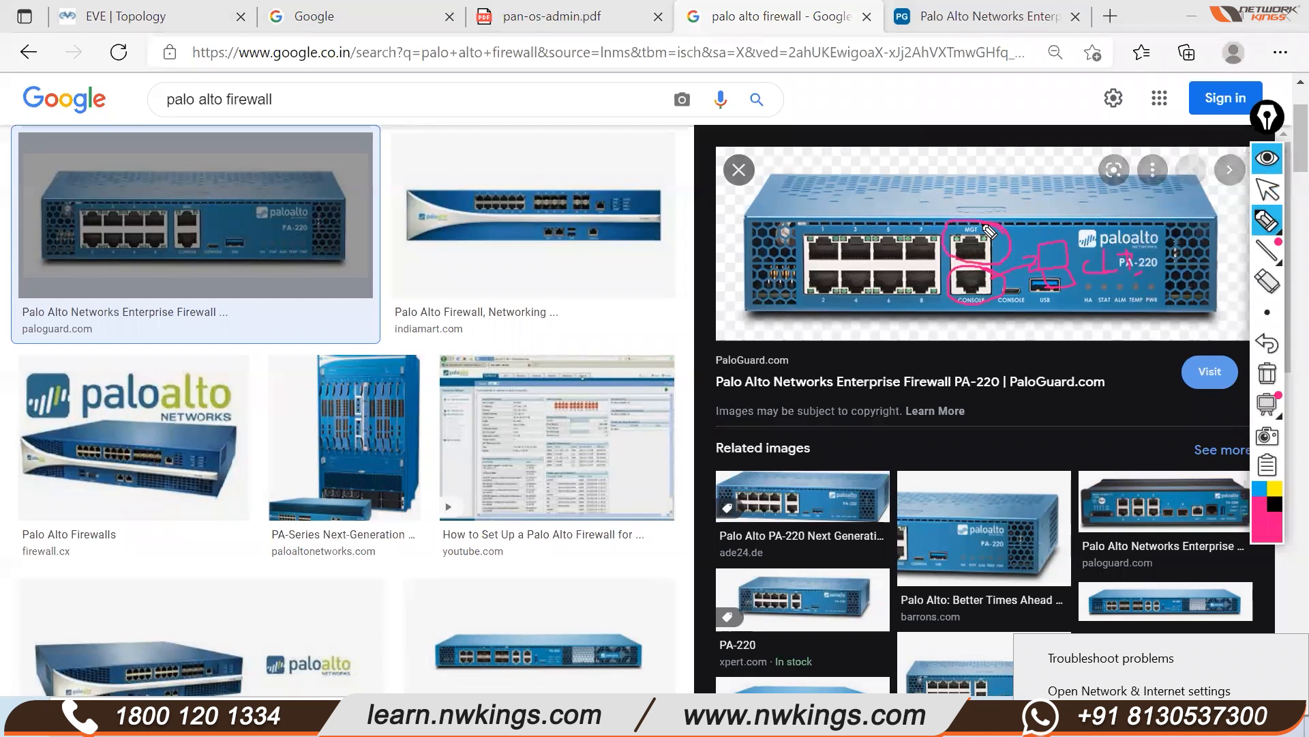
left_click_drag(992, 241, 1013, 216)
mouse_move(1009, 209)
left_mouse_down()
mouse_move(1044, 207)
mouse_move(1045, 223)
mouse_move(1068, 187)
left_mouse_up()
mouse_move(1029, 227)
left_mouse_down()
mouse_move(1108, 219)
mouse_move(1078, 230)
left_mouse_up()
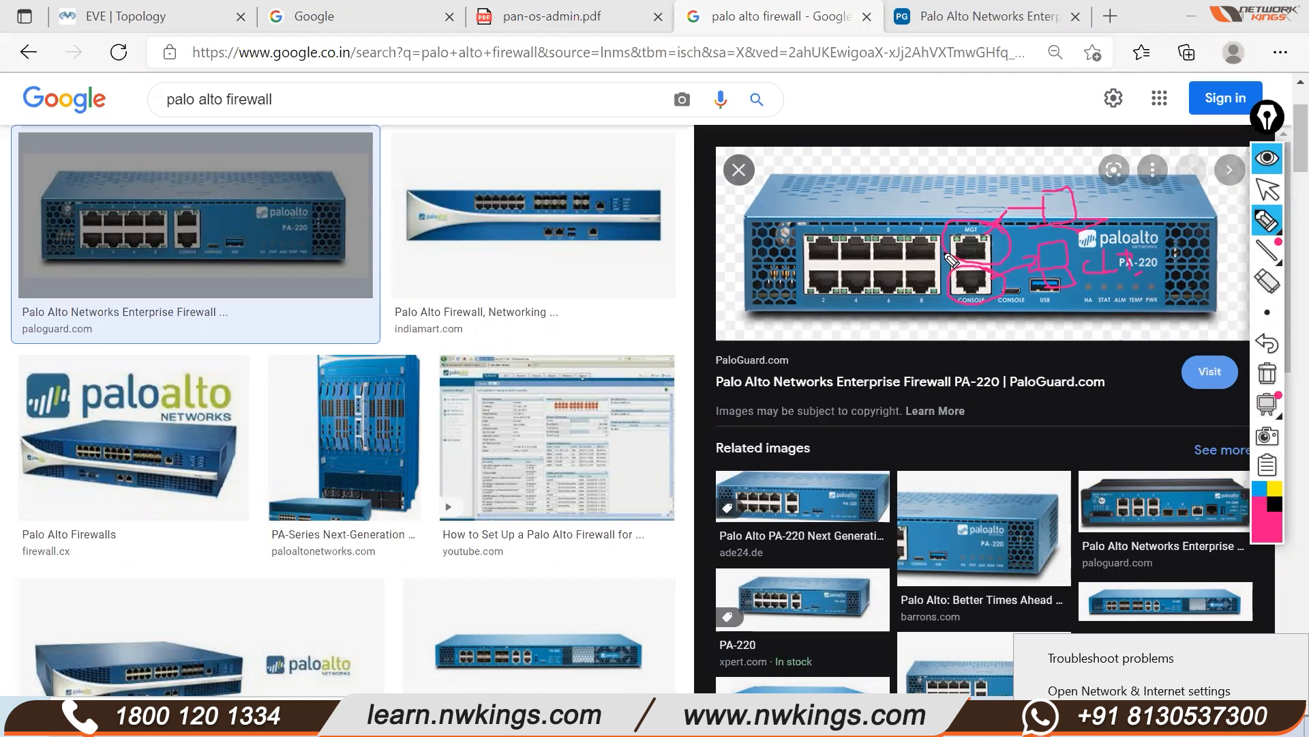
Outline the eight data ports and start writing 192.168.1.1 above the MGT port
mouse_move(804, 236)
left_mouse_down()
mouse_move(811, 300)
mouse_move(948, 310)
mouse_move(952, 251)
mouse_move(904, 229)
mouse_move(807, 233)
left_mouse_up()
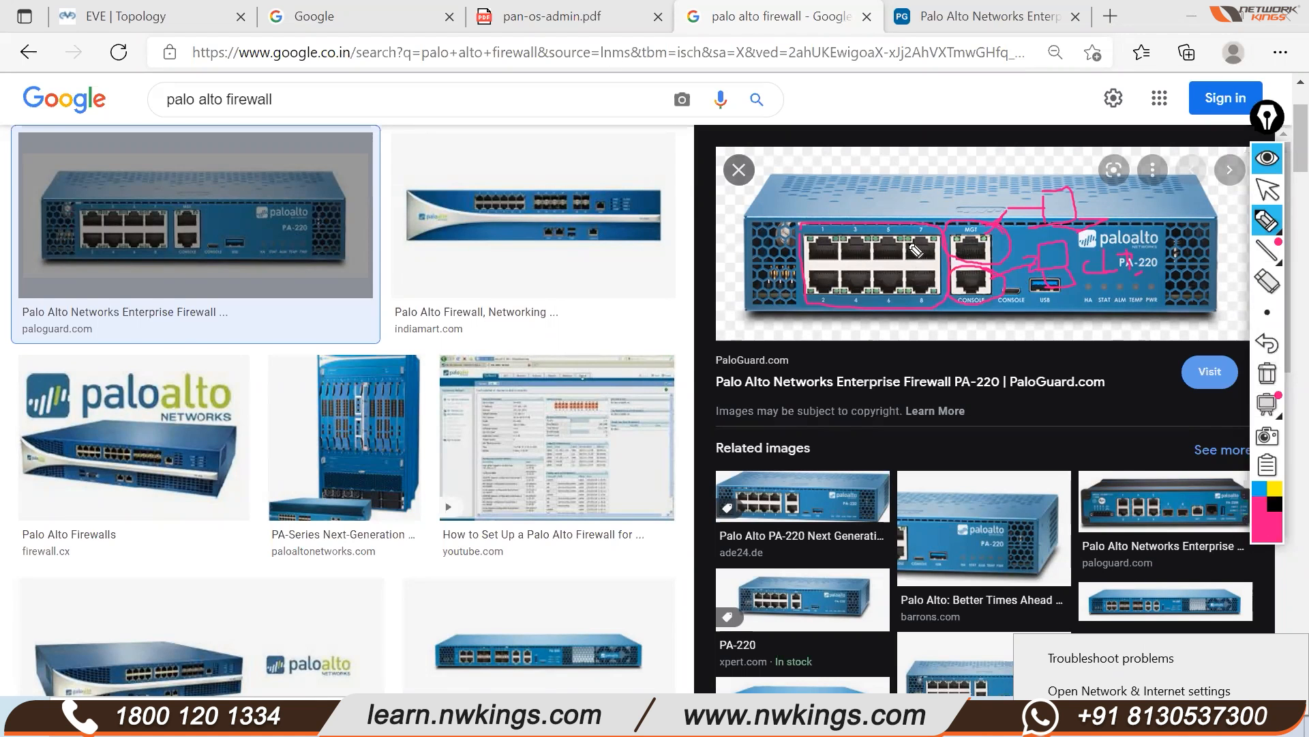
left_click_drag(936, 230, 940, 301)
left_click_drag(825, 299, 912, 224)
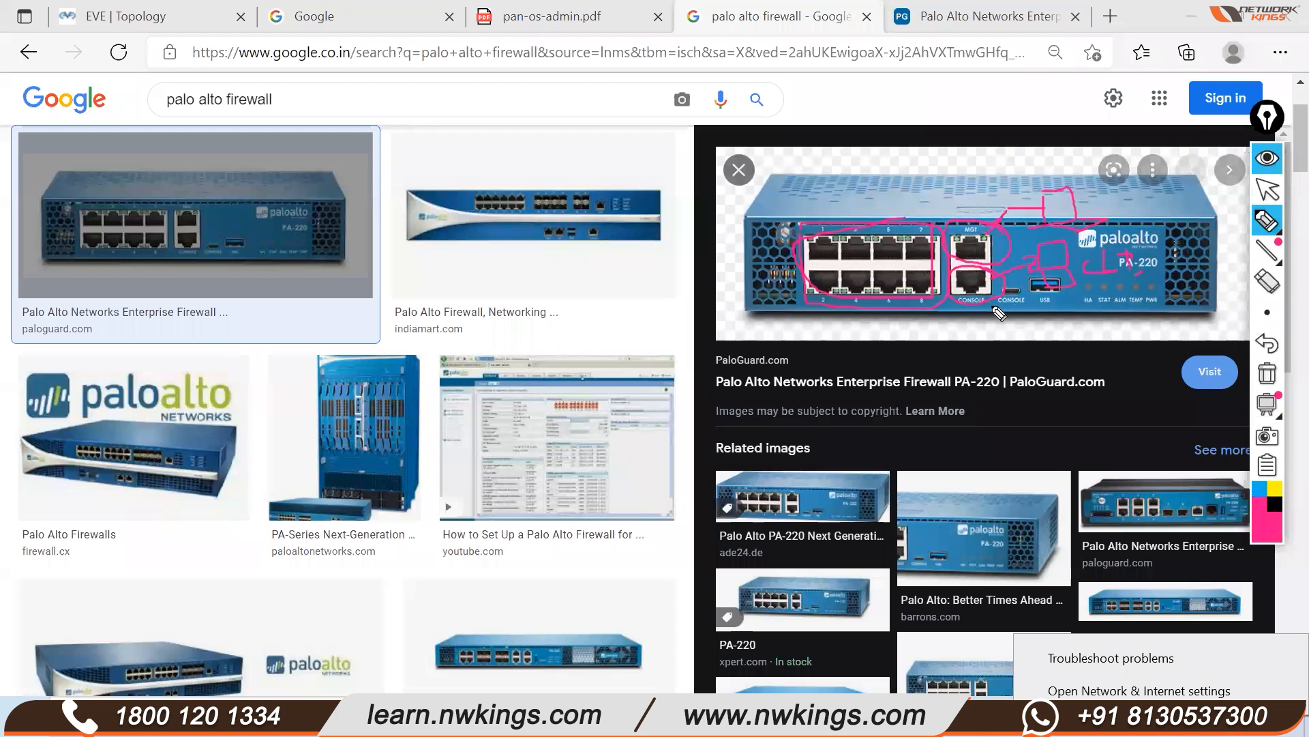
left_click_drag(969, 218, 984, 194)
mouse_move(925, 181)
left_mouse_down()
mouse_move(930, 198)
mouse_move(970, 196)
left_mouse_up()
mouse_move(979, 150)
left_mouse_down()
mouse_move(980, 169)
mouse_move(1030, 158)
left_mouse_up()
Finish writing 192.168.1.1 and circle the note
left_click(1018, 158)
left_click(1038, 153)
left_click_drag(1045, 131, 1047, 146)
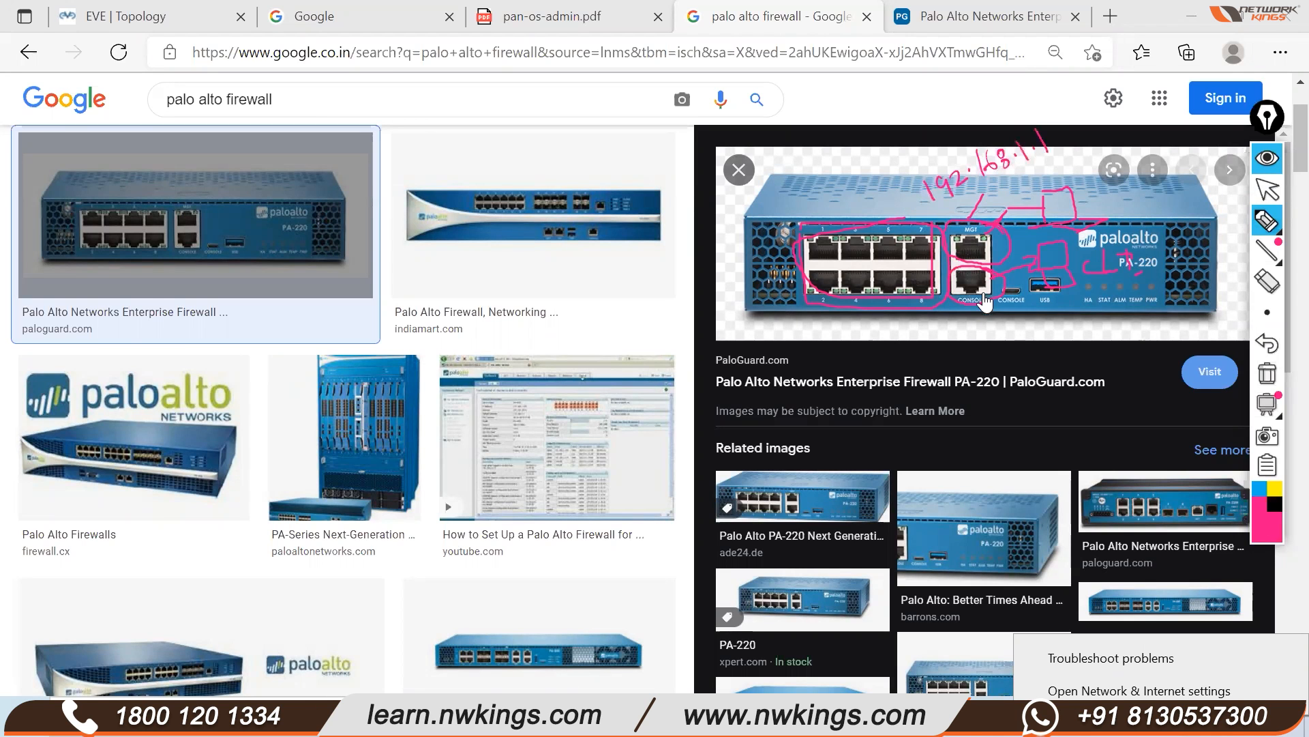
left_click_drag(986, 219, 1012, 205)
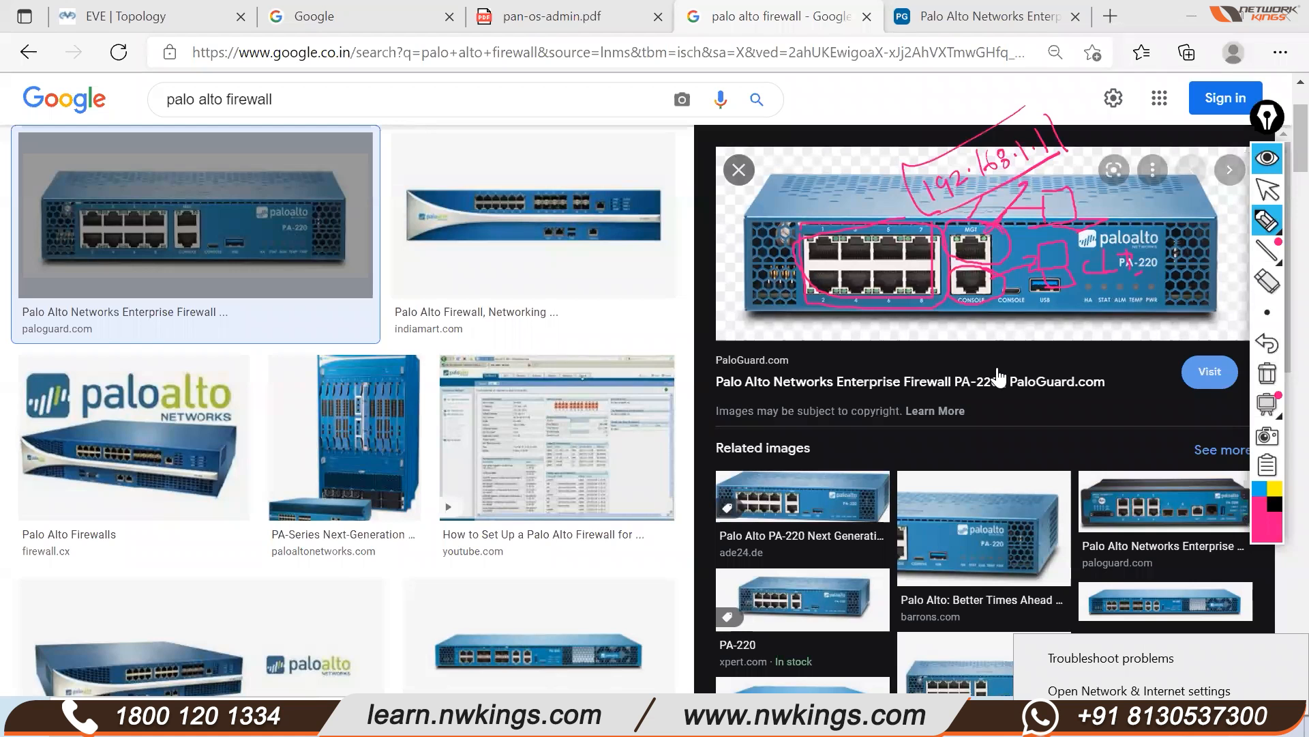
Clear the drawings and redraw lines from MGT and CONSOLE, with a laptop wired to MGT
left_click(1267, 374)
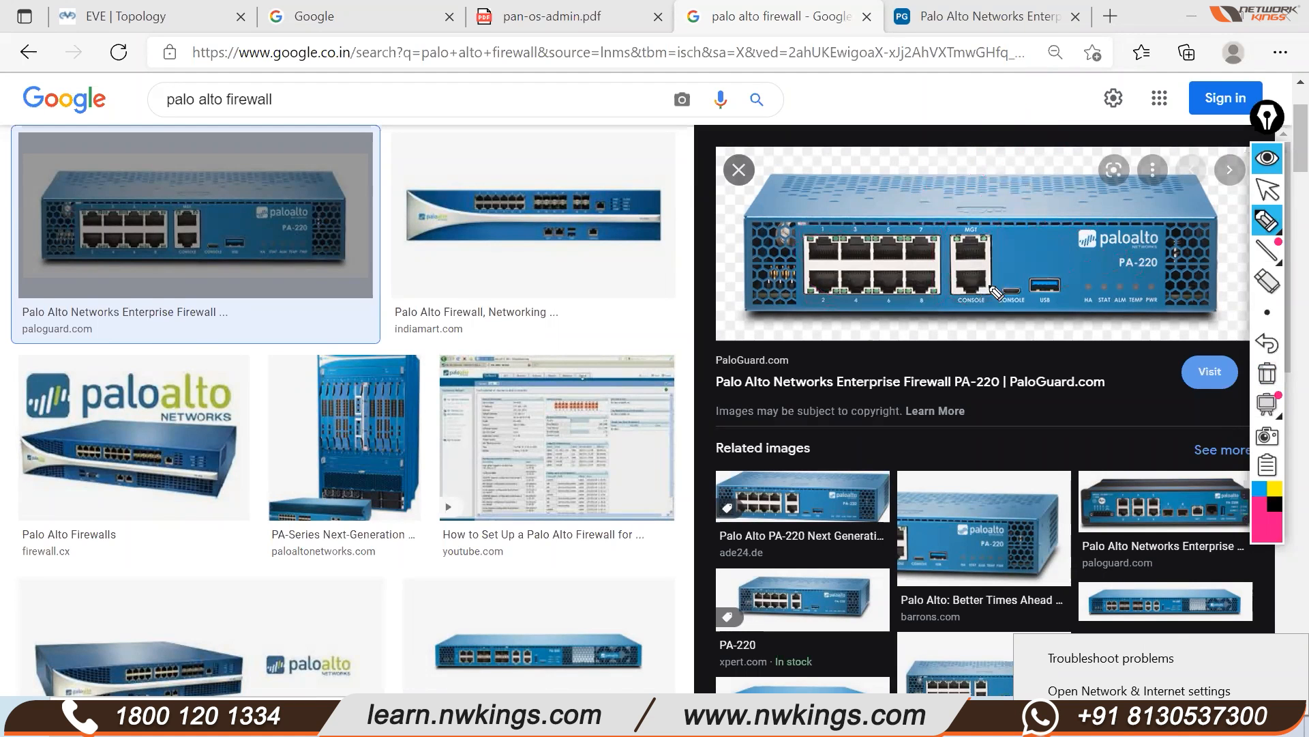
mouse_move(1029, 244)
left_mouse_down()
mouse_move(989, 336)
mouse_move(1016, 361)
mouse_move(1036, 356)
mouse_move(971, 345)
left_mouse_up()
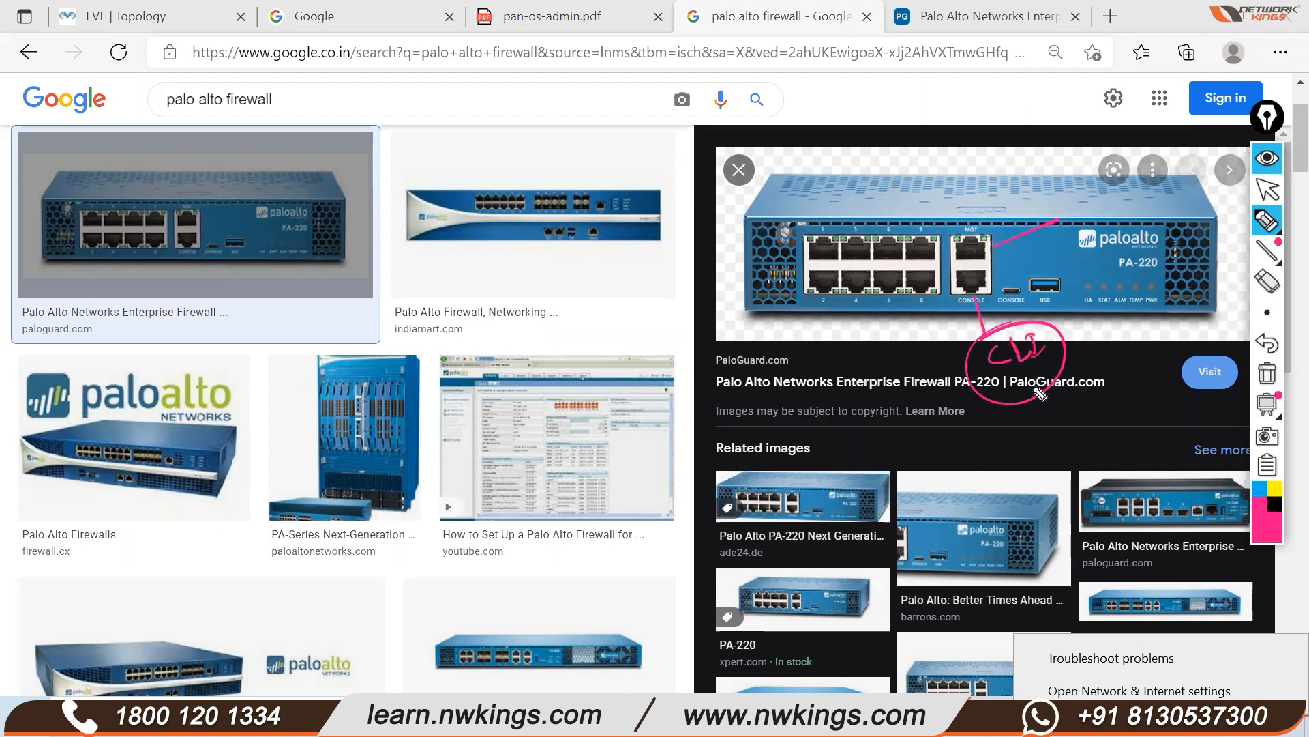
mouse_move(1095, 234)
left_mouse_down()
mouse_move(1077, 243)
mouse_move(1104, 271)
mouse_move(1125, 235)
mouse_move(1135, 244)
mouse_move(1084, 266)
mouse_move(1160, 222)
left_mouse_up()
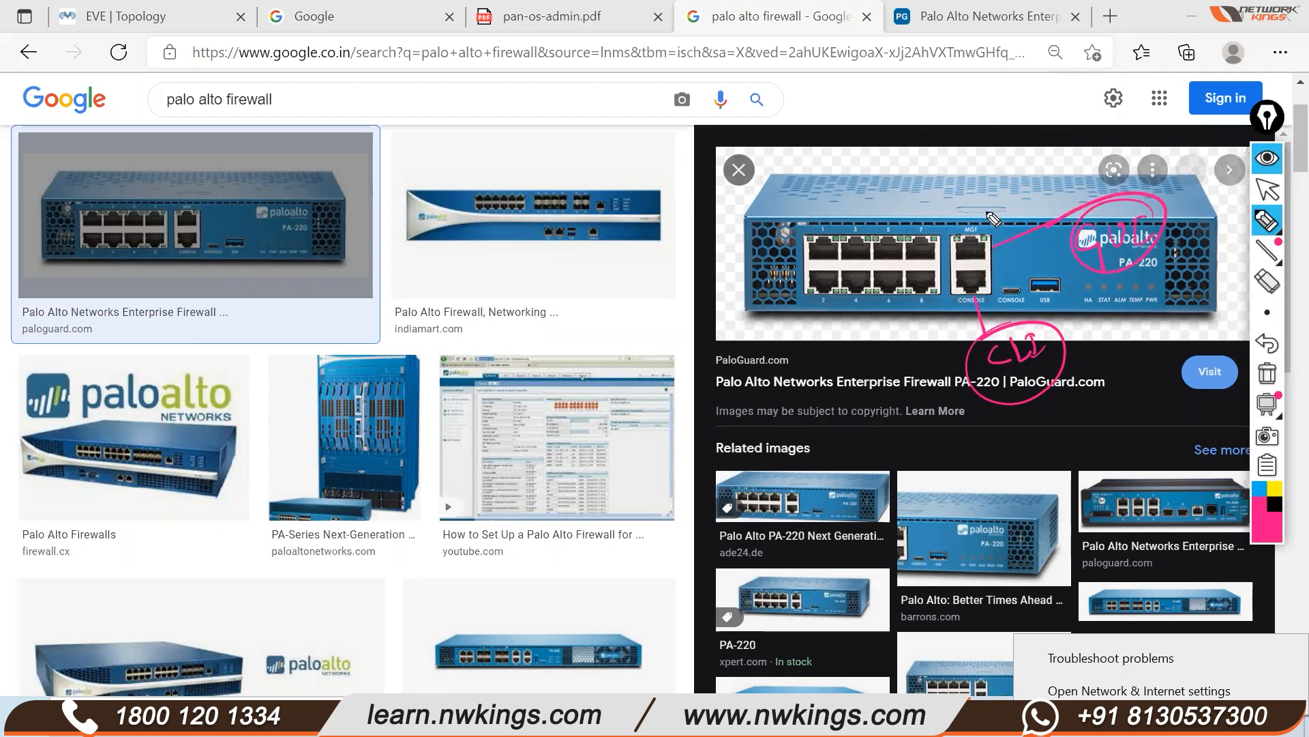
mouse_move(933, 136)
left_mouse_down()
mouse_move(943, 161)
mouse_move(996, 155)
mouse_move(951, 170)
mouse_move(999, 176)
mouse_move(931, 183)
mouse_move(960, 178)
left_mouse_up()
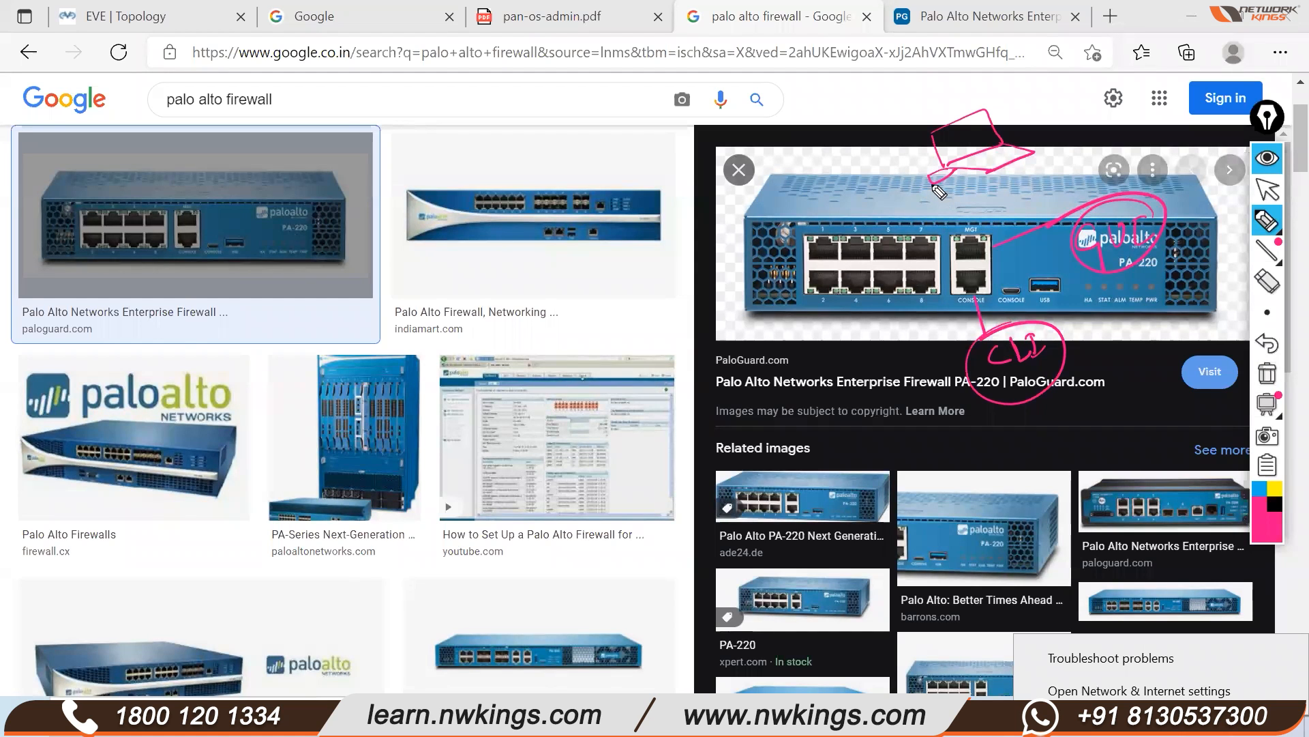
mouse_move(920, 193)
left_mouse_down()
mouse_move(913, 215)
mouse_move(972, 240)
mouse_move(972, 253)
mouse_move(988, 247)
mouse_move(929, 197)
mouse_move(951, 225)
left_mouse_up()
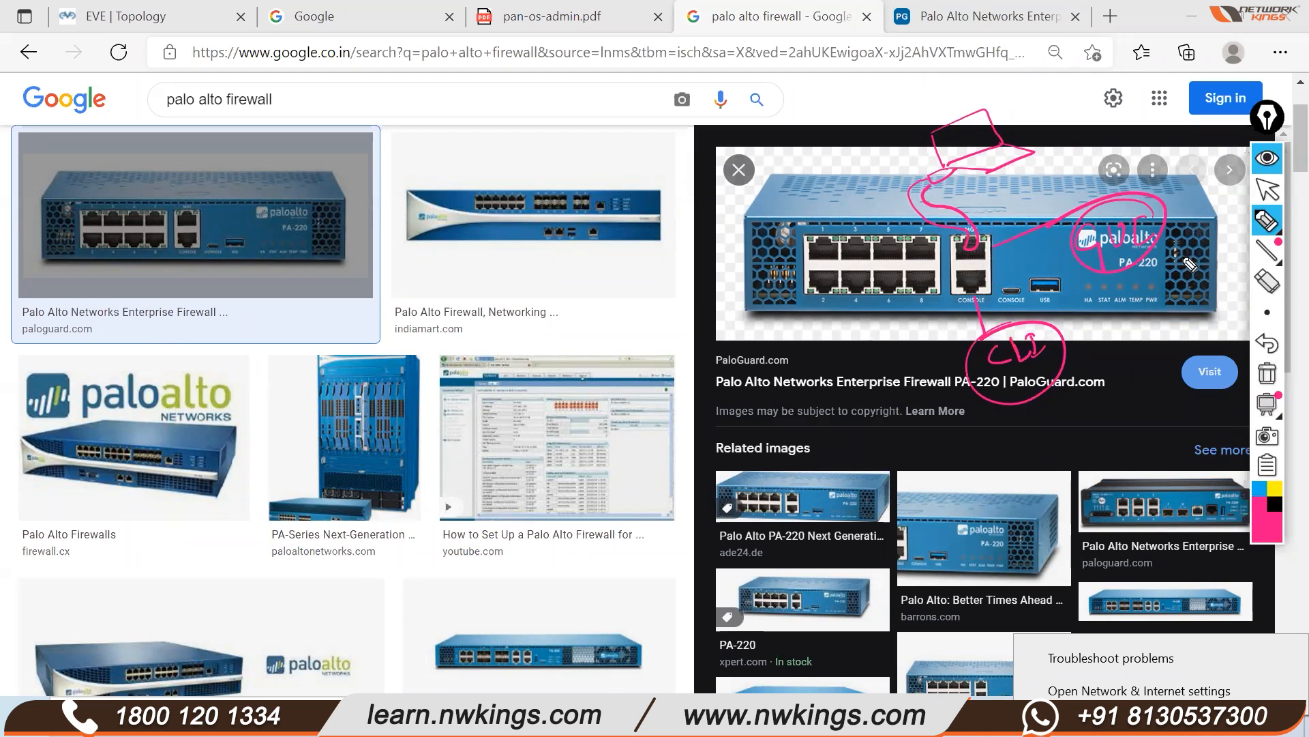
Erase the scribble and circle drawn around the paloalto logo
left_click(1267, 280)
mouse_move(1190, 254)
left_mouse_down()
mouse_move(1062, 254)
mouse_move(1034, 235)
left_mouse_up()
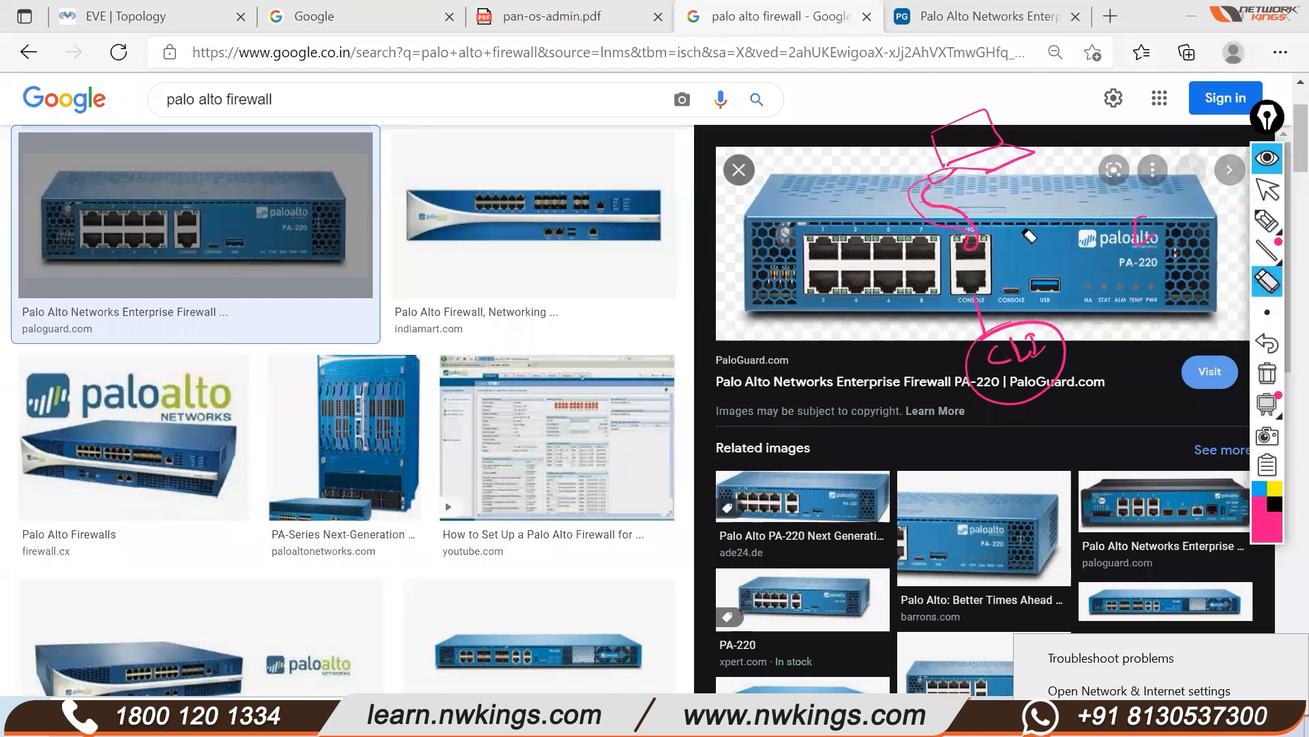
left_click(1268, 220)
Label the laptop link and write 192.168.1.1/24 beside the MGT sketch
left_click(1171, 230)
left_click_drag(963, 211, 989, 209)
mouse_move(989, 192)
left_mouse_down()
mouse_move(1023, 204)
mouse_move(1061, 186)
mouse_move(1072, 160)
mouse_move(1006, 165)
left_mouse_up()
left_click_drag(1008, 240, 1020, 231)
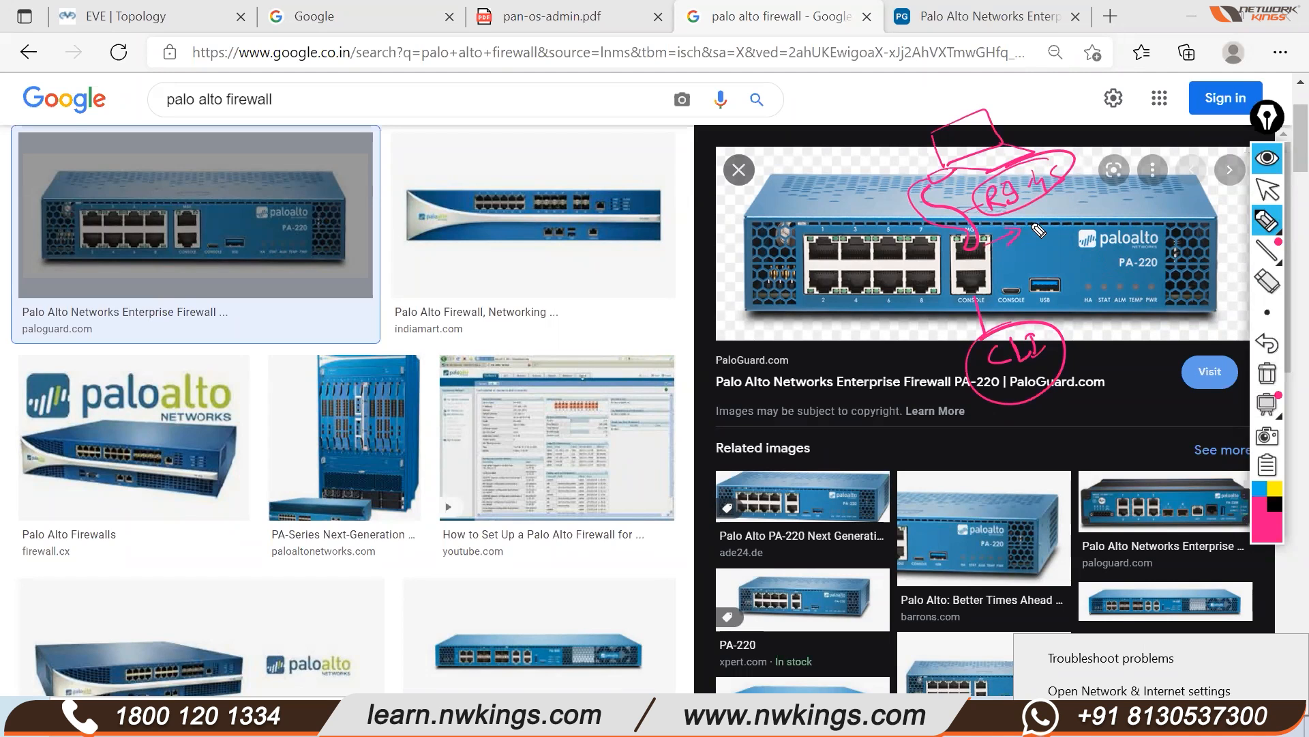
mouse_move(1058, 230)
left_mouse_down()
mouse_move(1136, 188)
mouse_move(1172, 189)
mouse_move(1159, 221)
left_mouse_up()
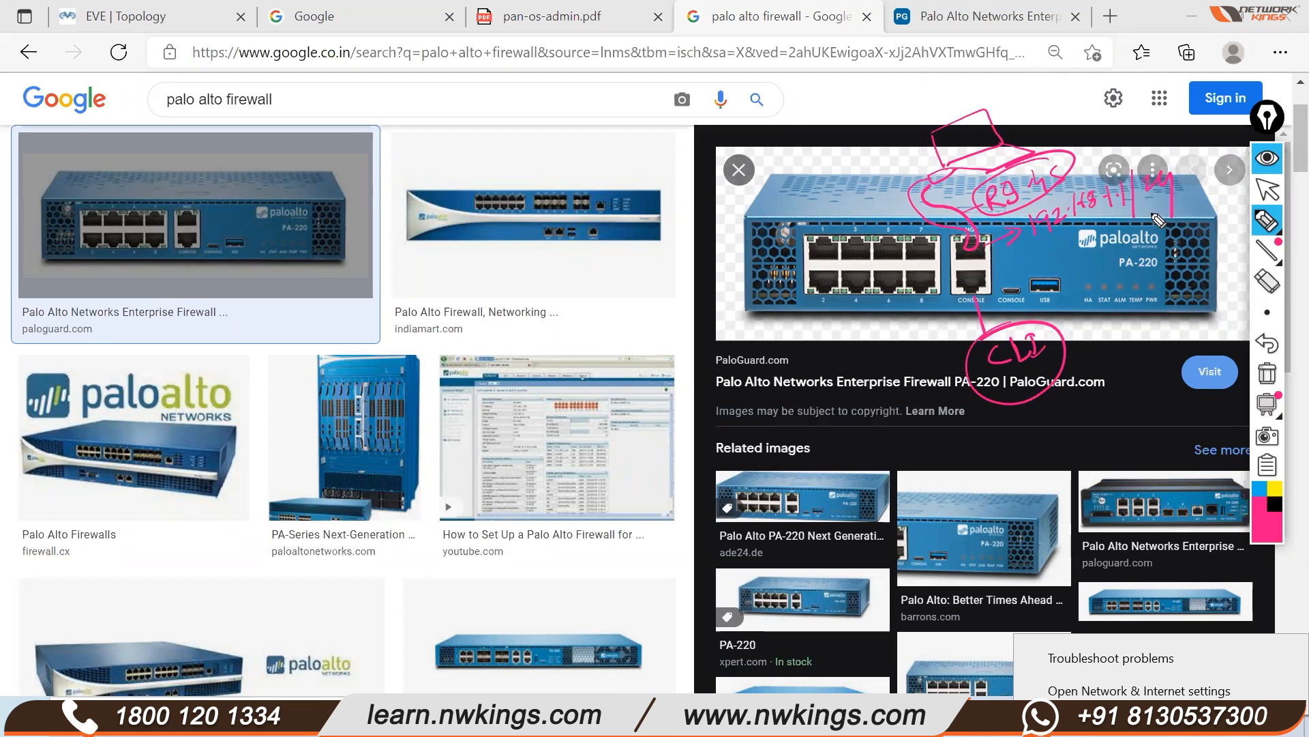
left_click_drag(1053, 250, 1159, 212)
mouse_move(936, 189)
left_mouse_down()
mouse_move(962, 172)
mouse_move(929, 198)
mouse_move(940, 234)
left_mouse_up()
left_click_drag(1050, 249, 1128, 214)
mouse_move(933, 165)
left_mouse_down()
mouse_move(913, 155)
mouse_move(861, 174)
left_mouse_up()
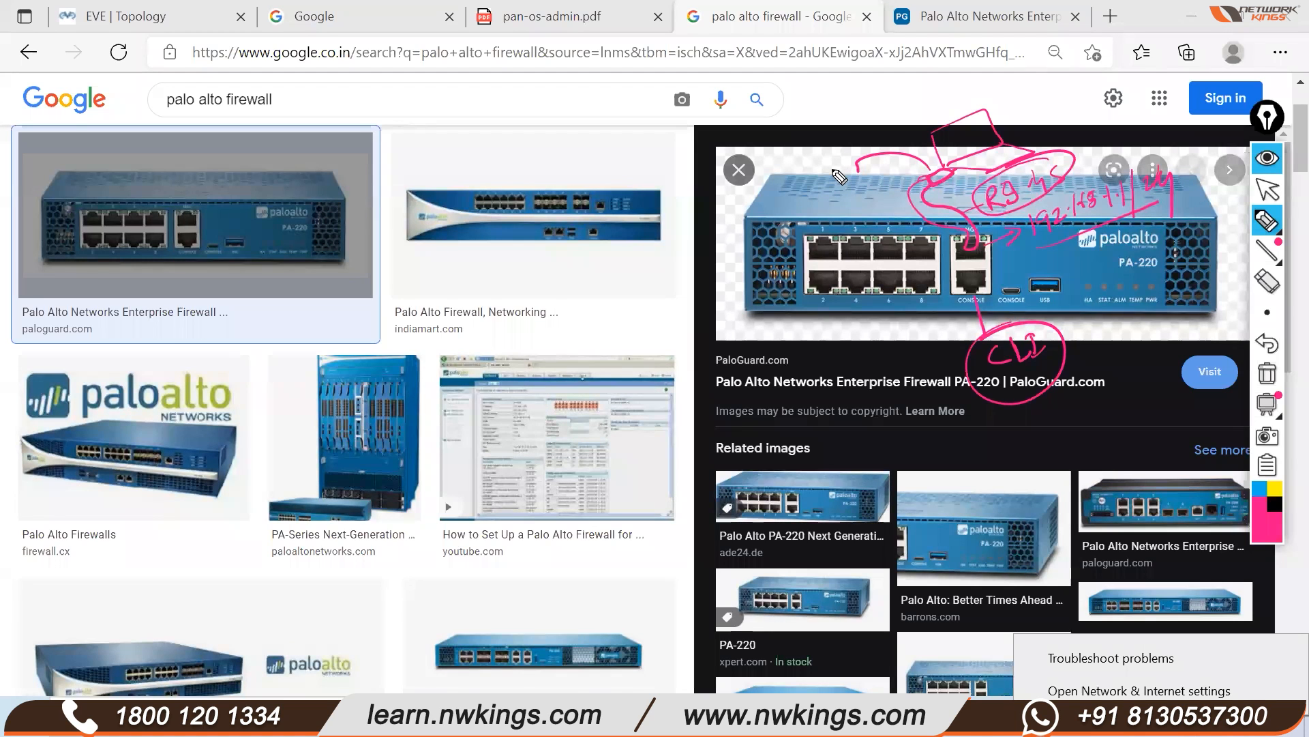
left_click(1267, 189)
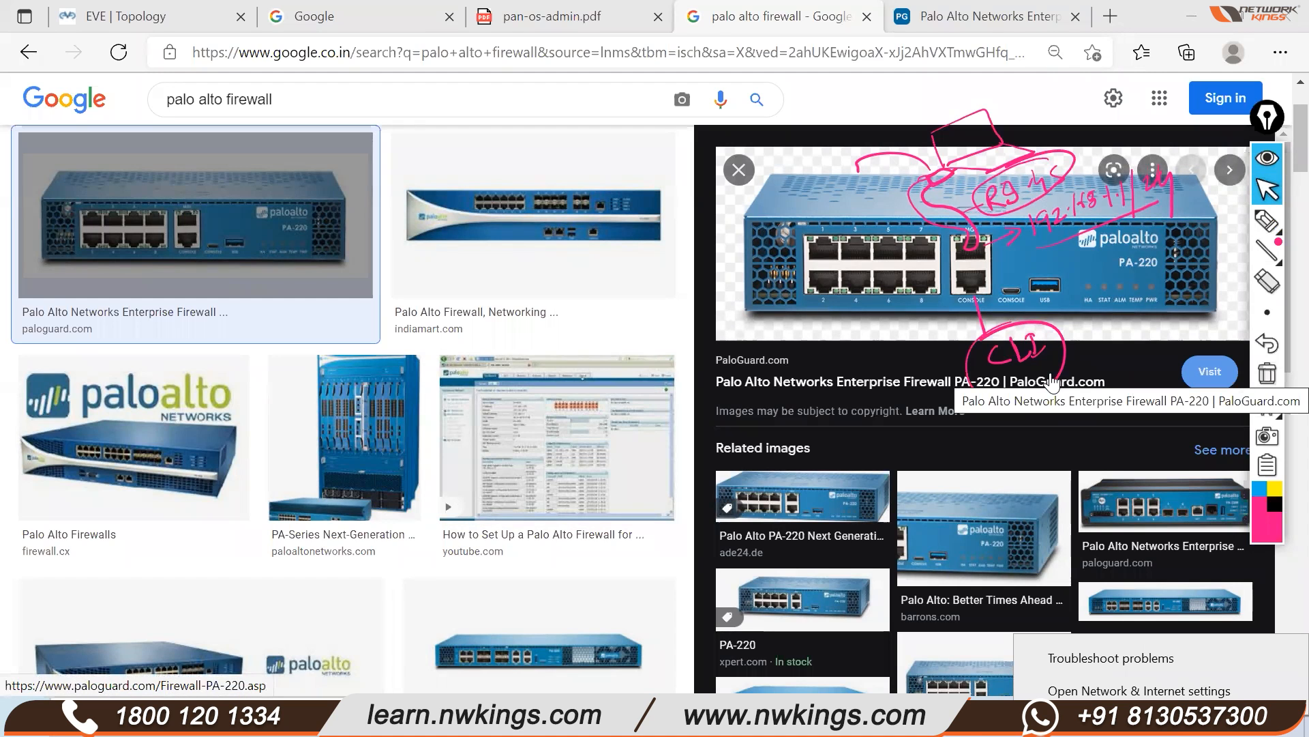
Write 192.168.1.2/24 by the laptop sketch, link it, and circle the 192.168.1.1/24 note
left_click(1268, 221)
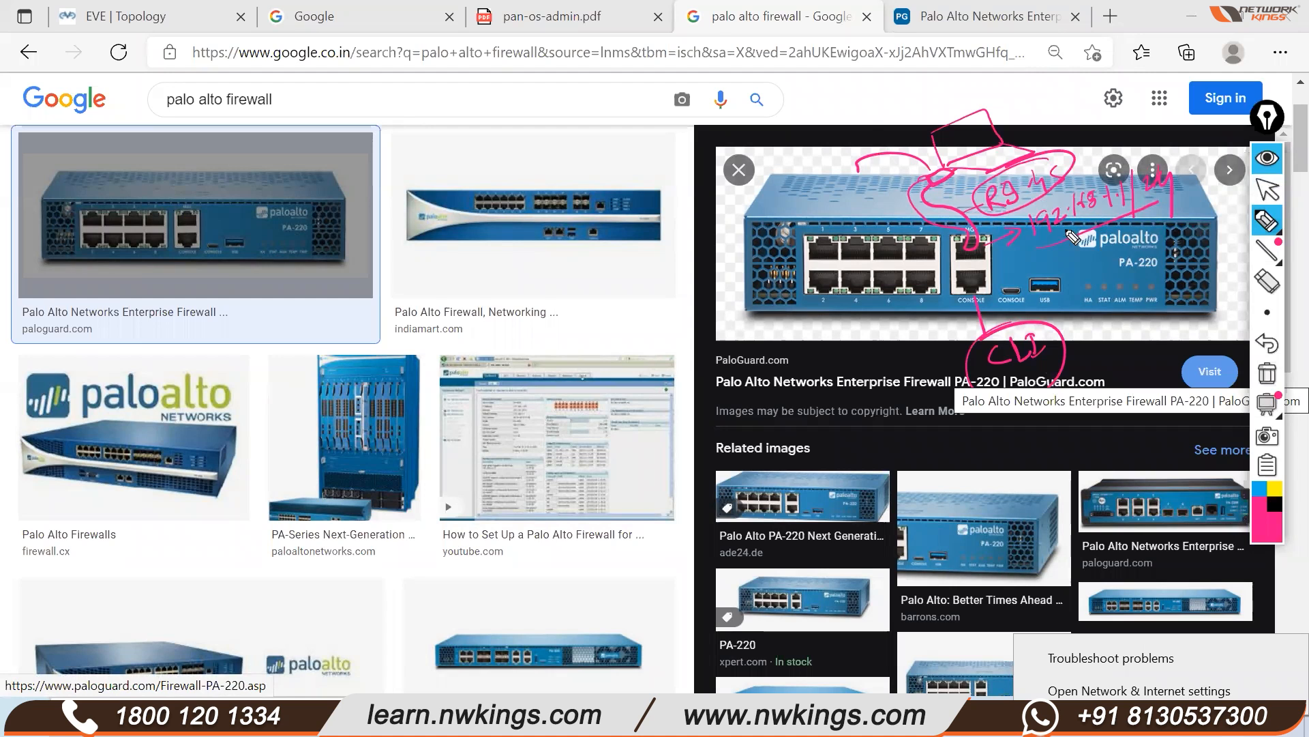
mouse_move(812, 134)
left_mouse_down()
mouse_move(805, 154)
mouse_move(871, 141)
mouse_move(856, 135)
left_mouse_up()
mouse_move(870, 109)
left_mouse_down()
mouse_move(866, 134)
mouse_move(977, 93)
left_mouse_up()
left_click_drag(972, 76, 975, 119)
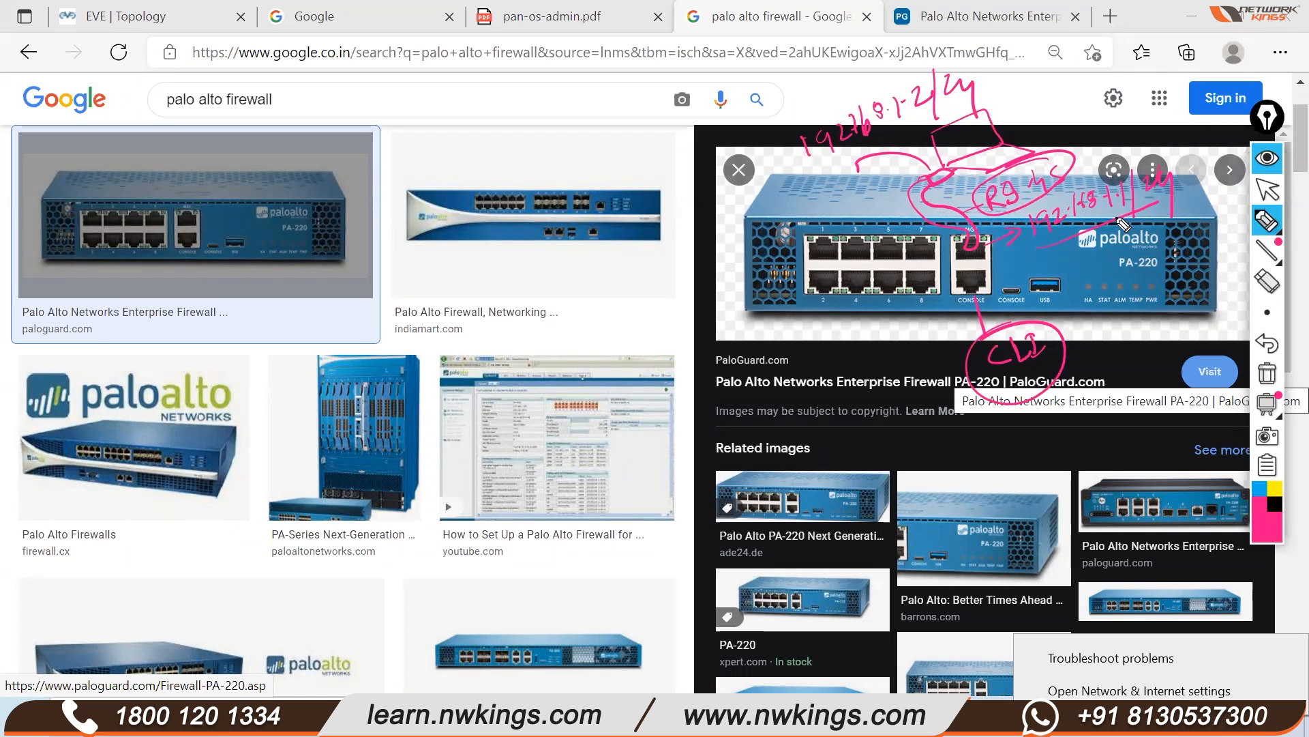
mouse_move(914, 133)
left_mouse_down()
mouse_move(949, 232)
mouse_move(1002, 219)
mouse_move(1004, 250)
left_mouse_up()
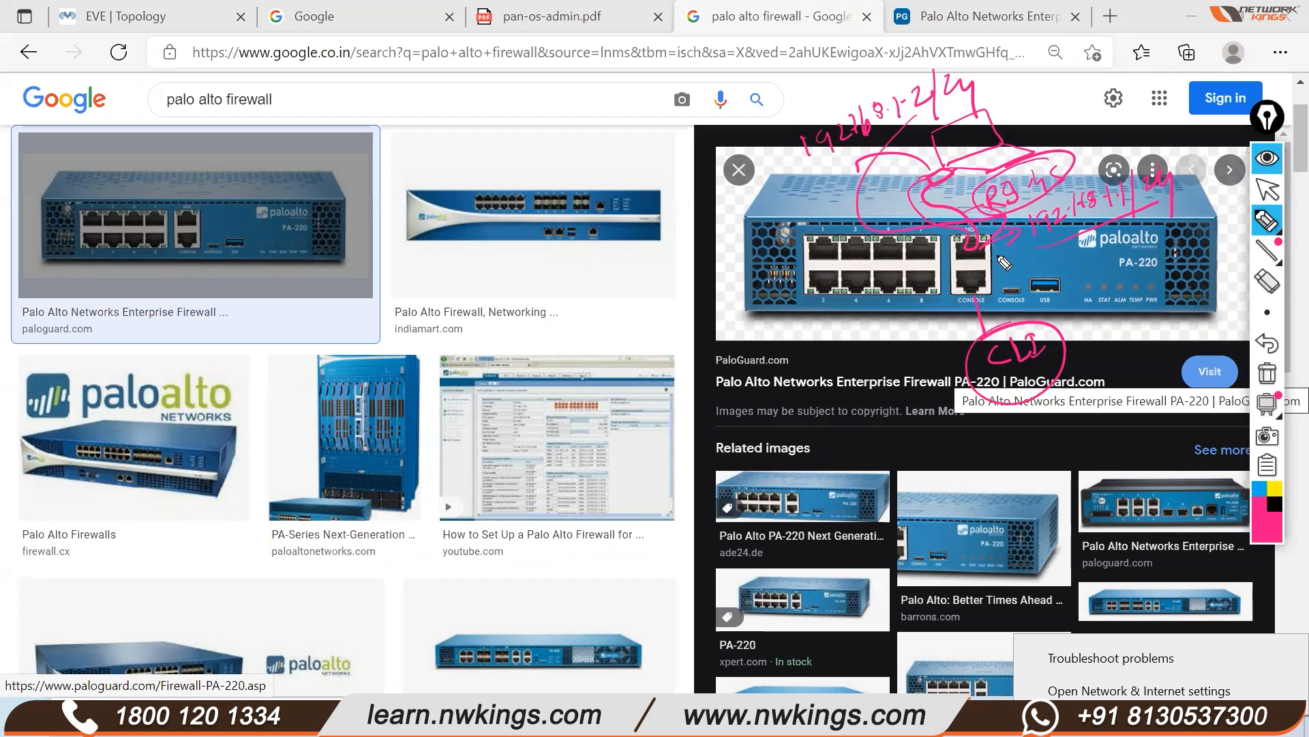
mouse_move(985, 120)
left_mouse_down()
mouse_move(1009, 116)
mouse_move(1019, 126)
mouse_move(1008, 131)
left_mouse_up()
mouse_move(1076, 240)
left_mouse_down()
mouse_move(1126, 219)
mouse_move(1054, 183)
mouse_move(1038, 197)
left_mouse_up()
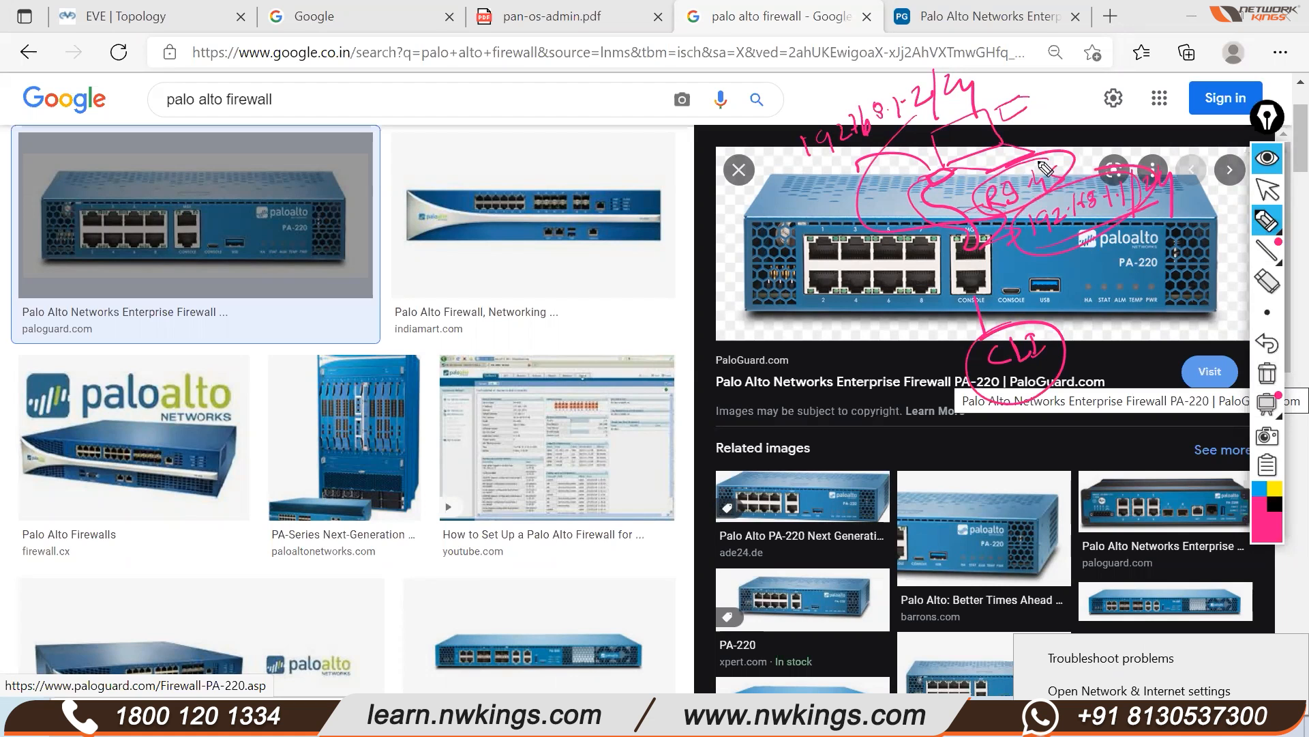
left_click(1266, 190)
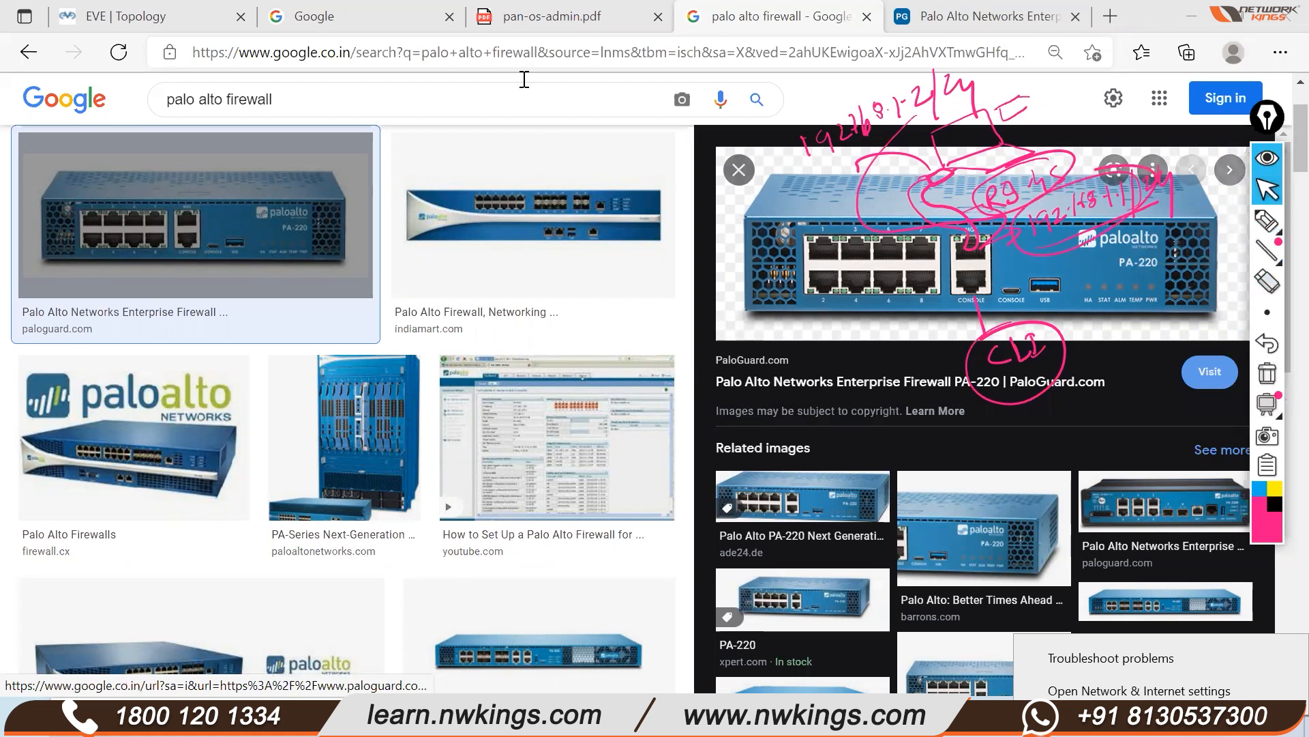
Move PaloAlto up and left, then add a new node from the Windows template
left_click(173, 13)
left_click_drag(625, 324, 477, 254)
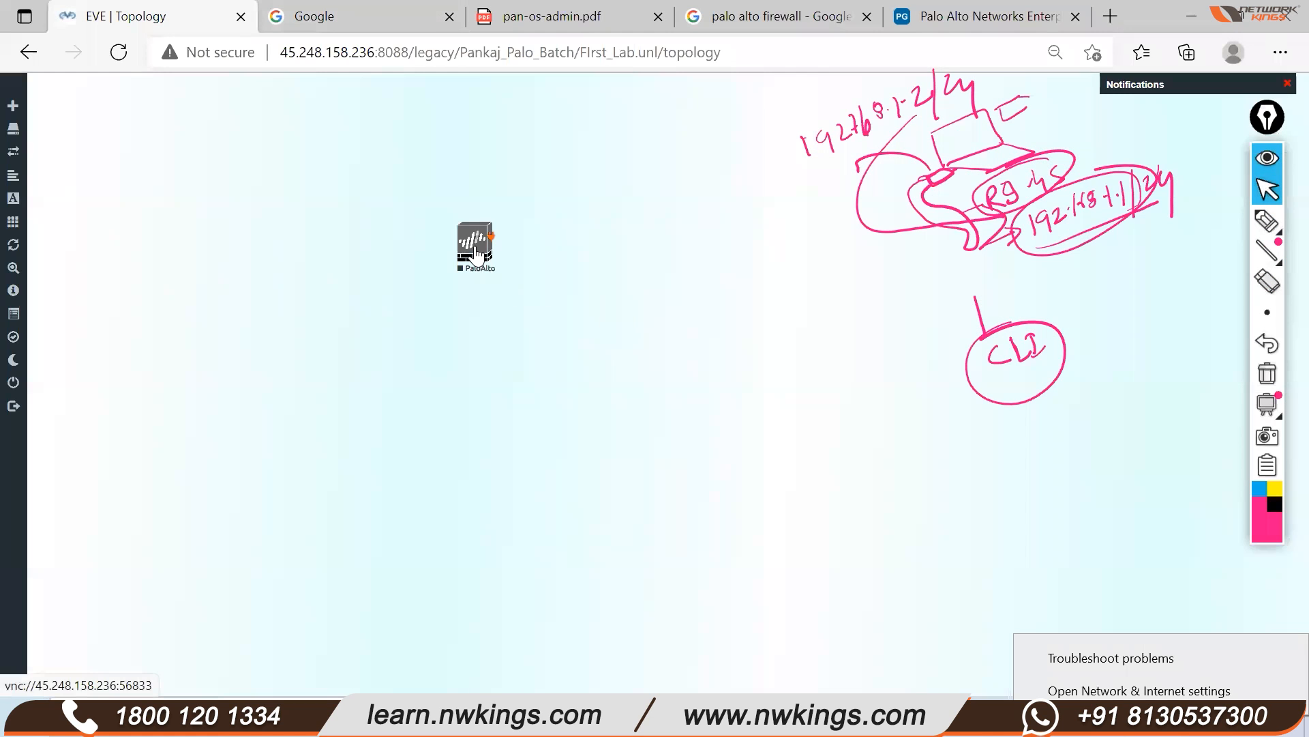
right_click(413, 364)
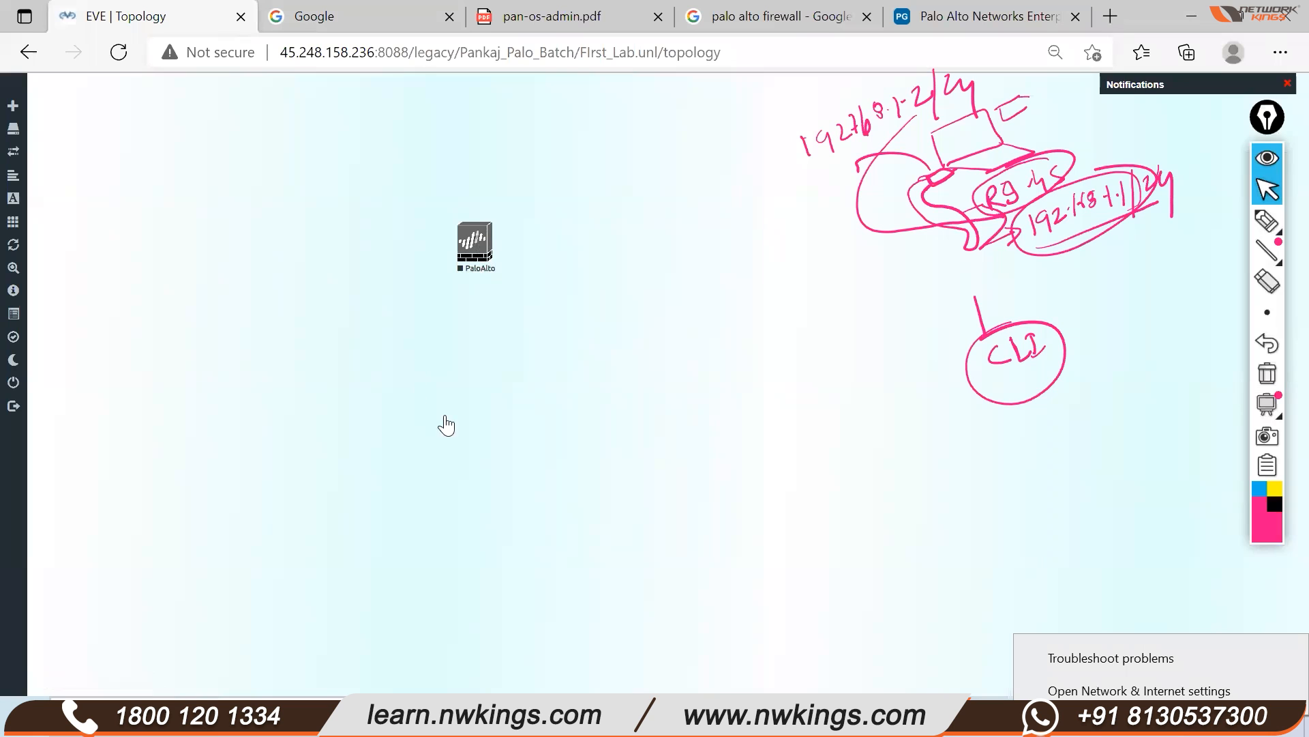
left_click(463, 390)
scroll(483, 505, "down", 15)
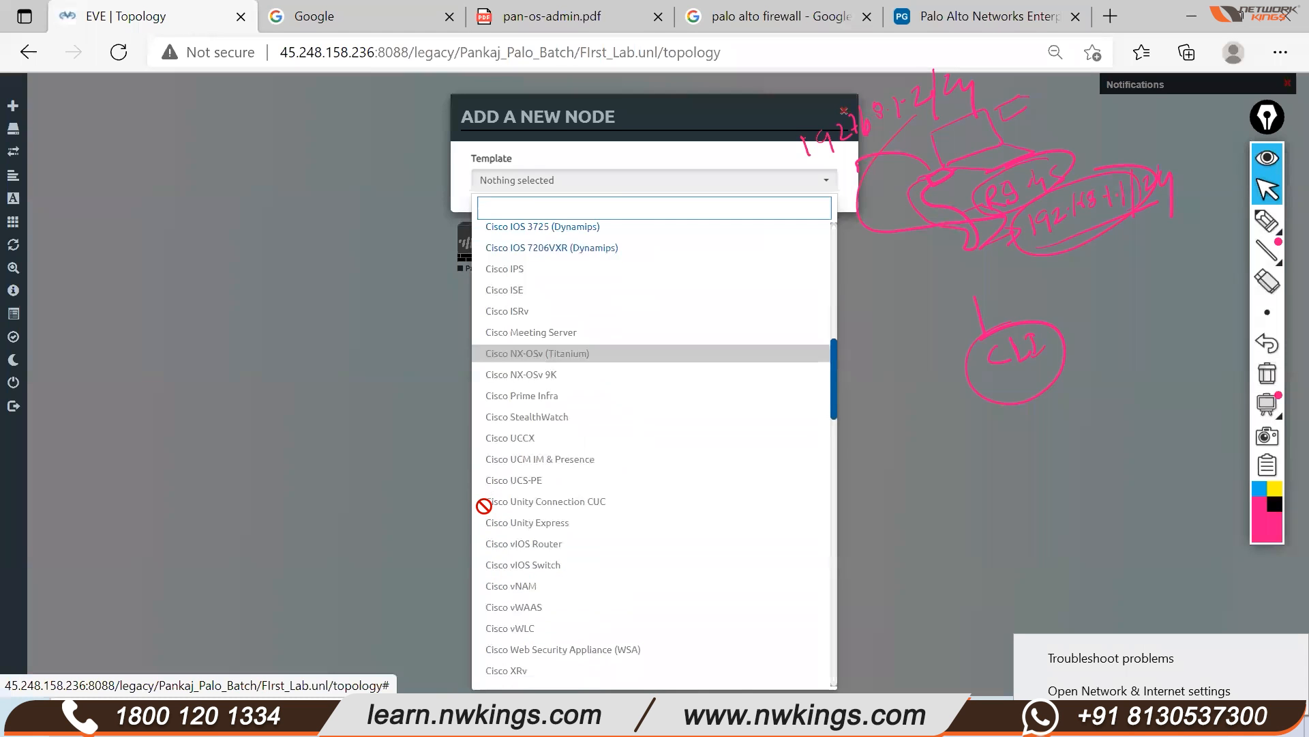
scroll(491, 508, "down", 10)
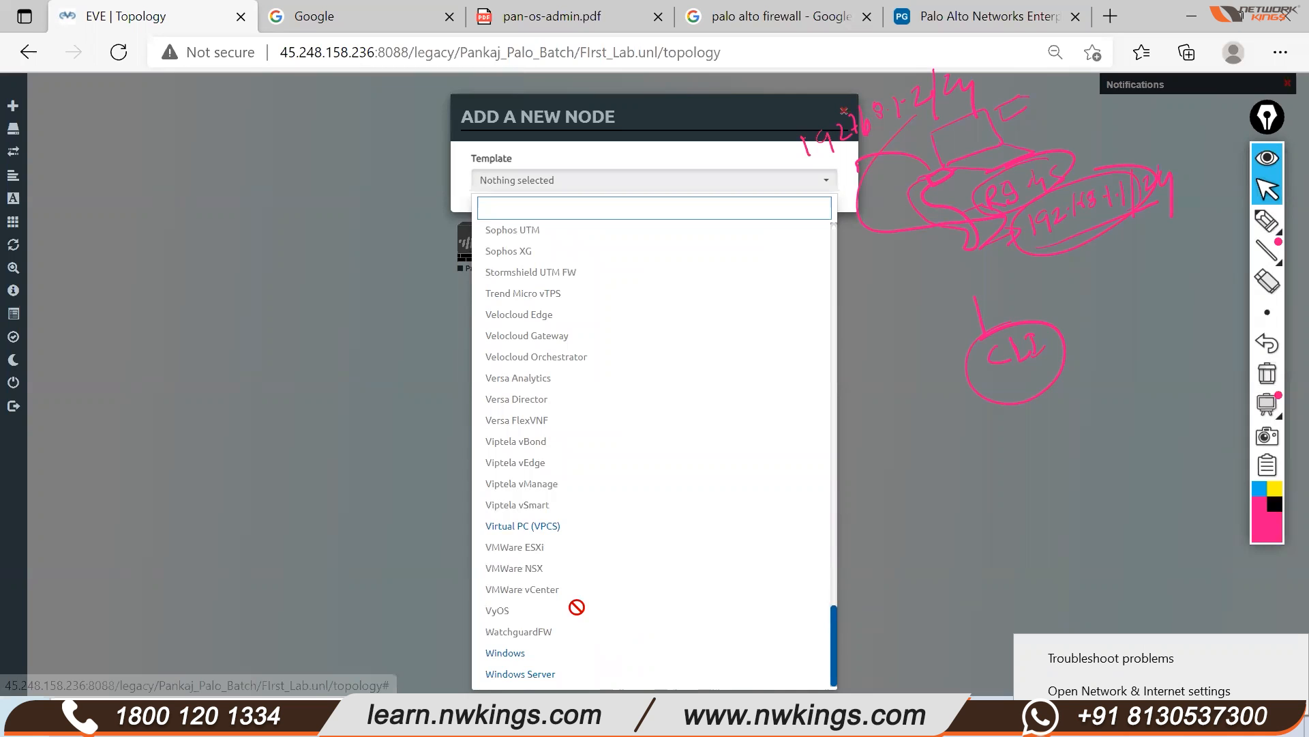
left_click(539, 655)
Give the Win node the Desktop4.png icon, save it, and place it below PaloAlto
left_click(569, 342)
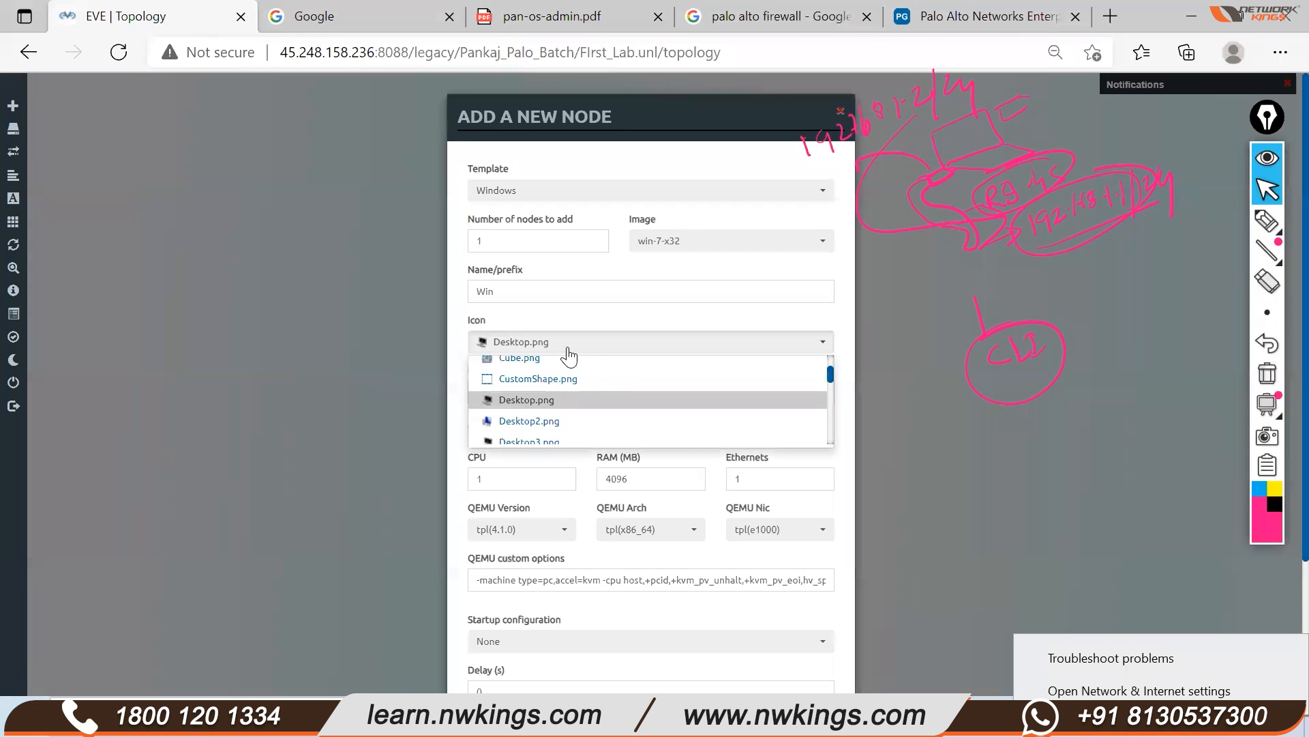
left_click(555, 418)
scroll(549, 470, "down", 1)
scroll(549, 471, "down", 2)
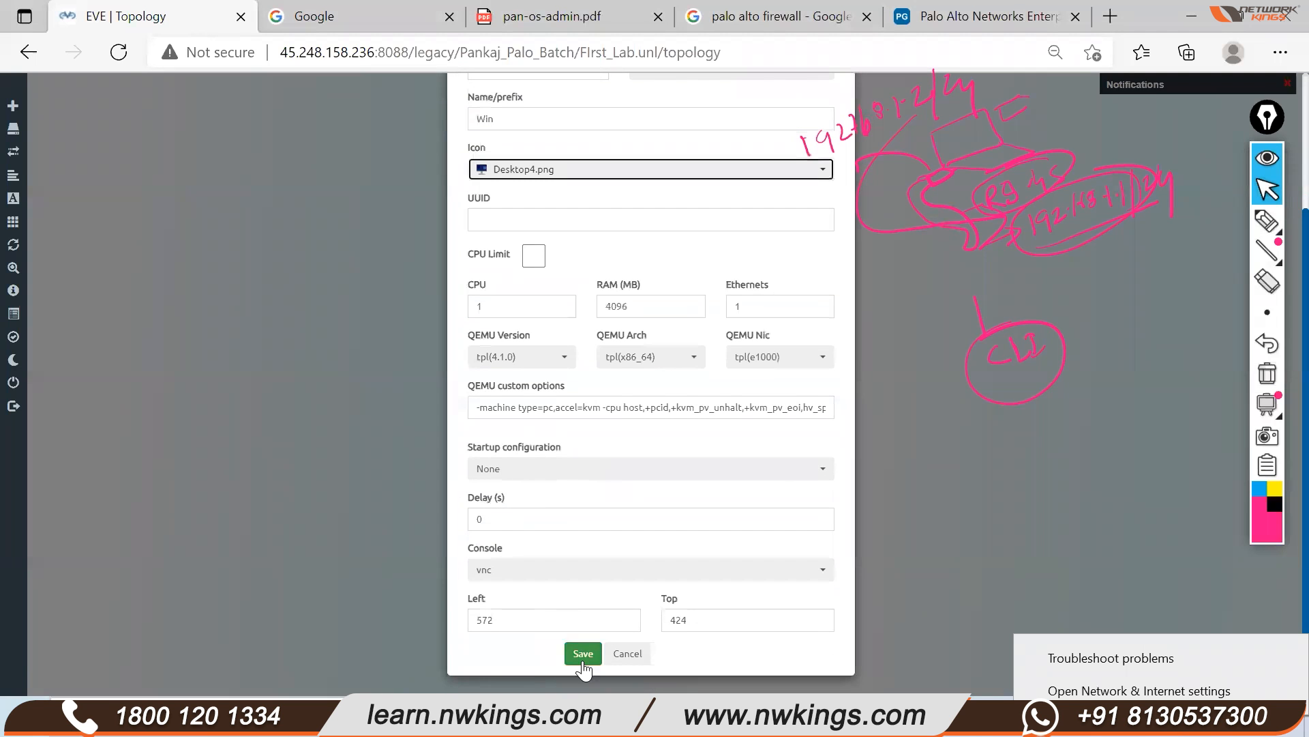
left_click(582, 649)
left_click_drag(470, 378, 475, 379)
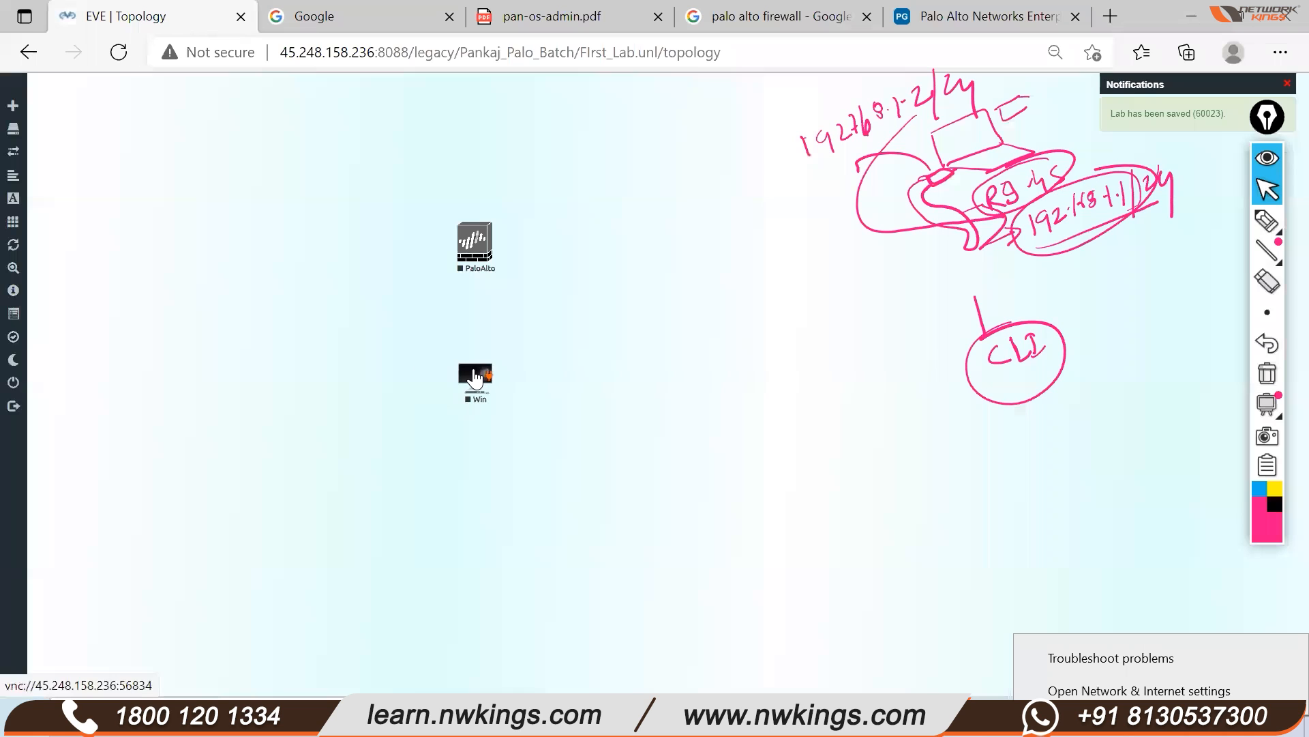
left_click_drag(475, 264, 481, 259)
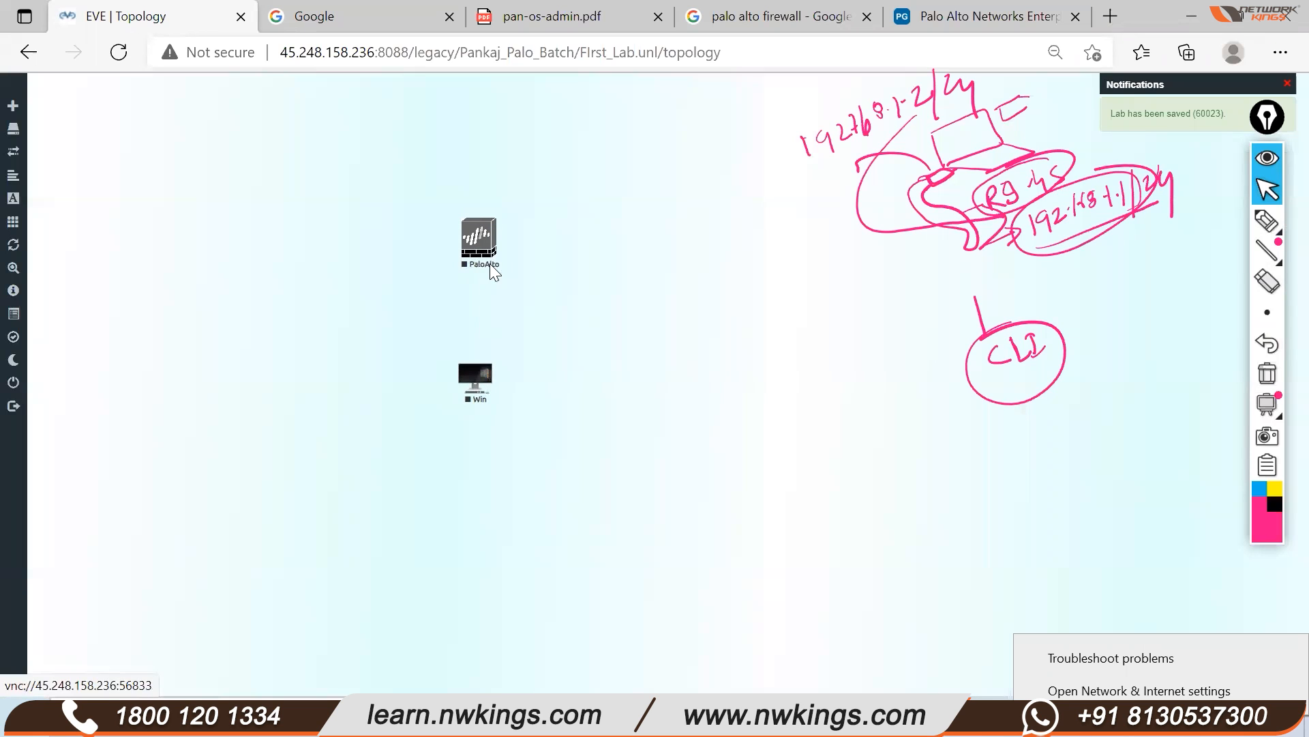
Link PaloAlto's mgmt interface to Win e0, align Win under PaloAlto, and reopen the firewall images
mouse_move(495, 232)
left_click_drag(496, 233, 518, 236)
left_click_drag(477, 354, 476, 373)
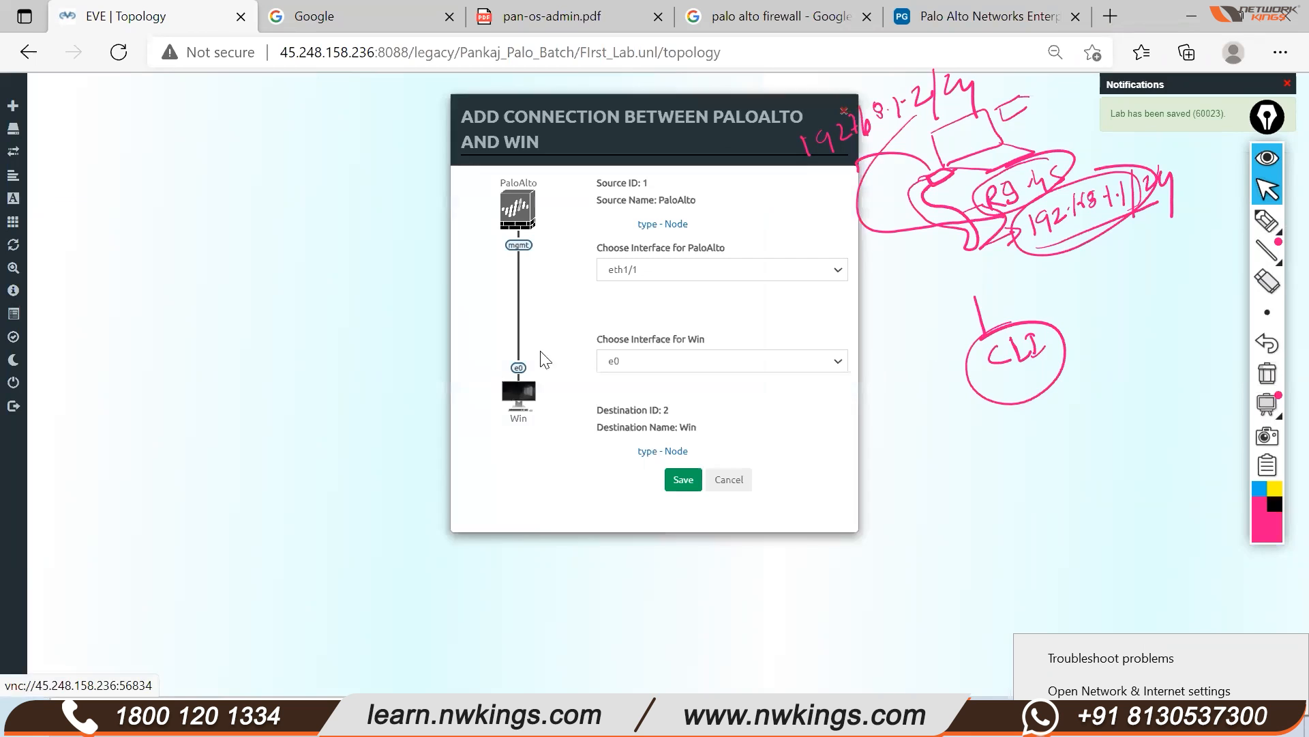
left_click(634, 273)
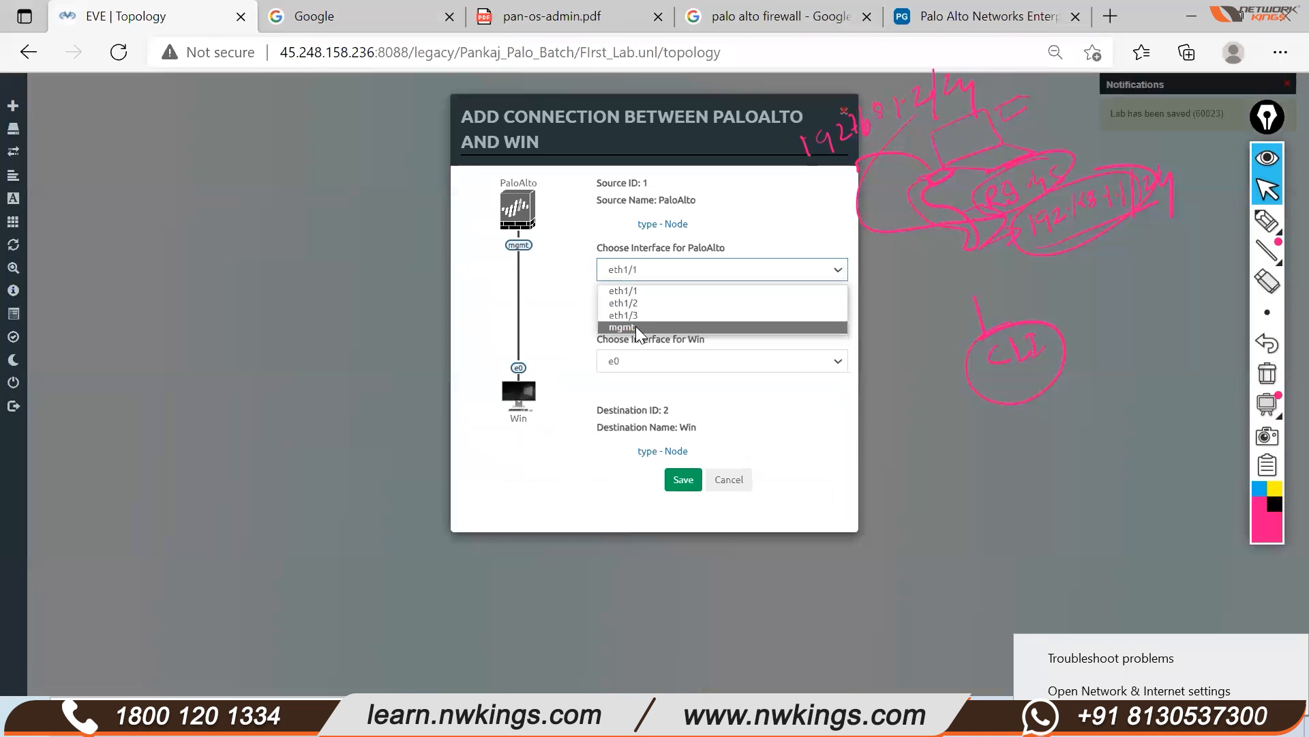
left_click(639, 328)
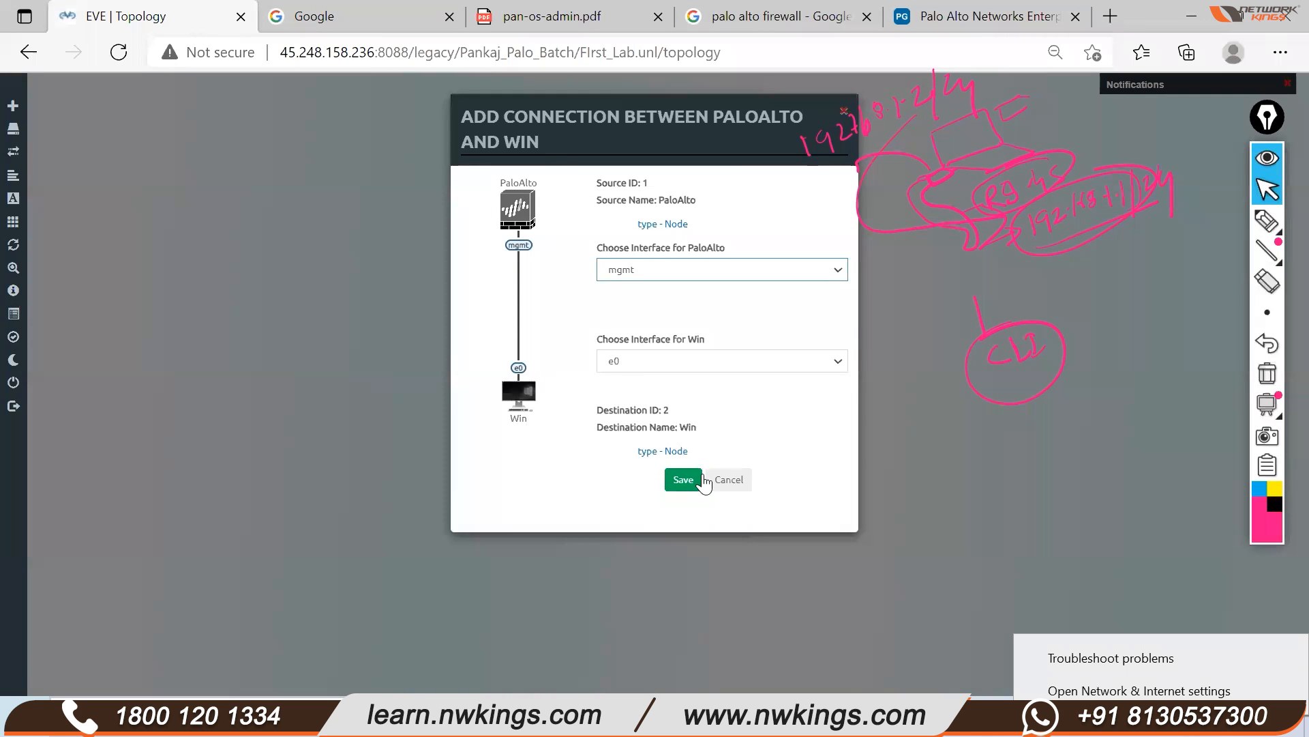
left_click(684, 483)
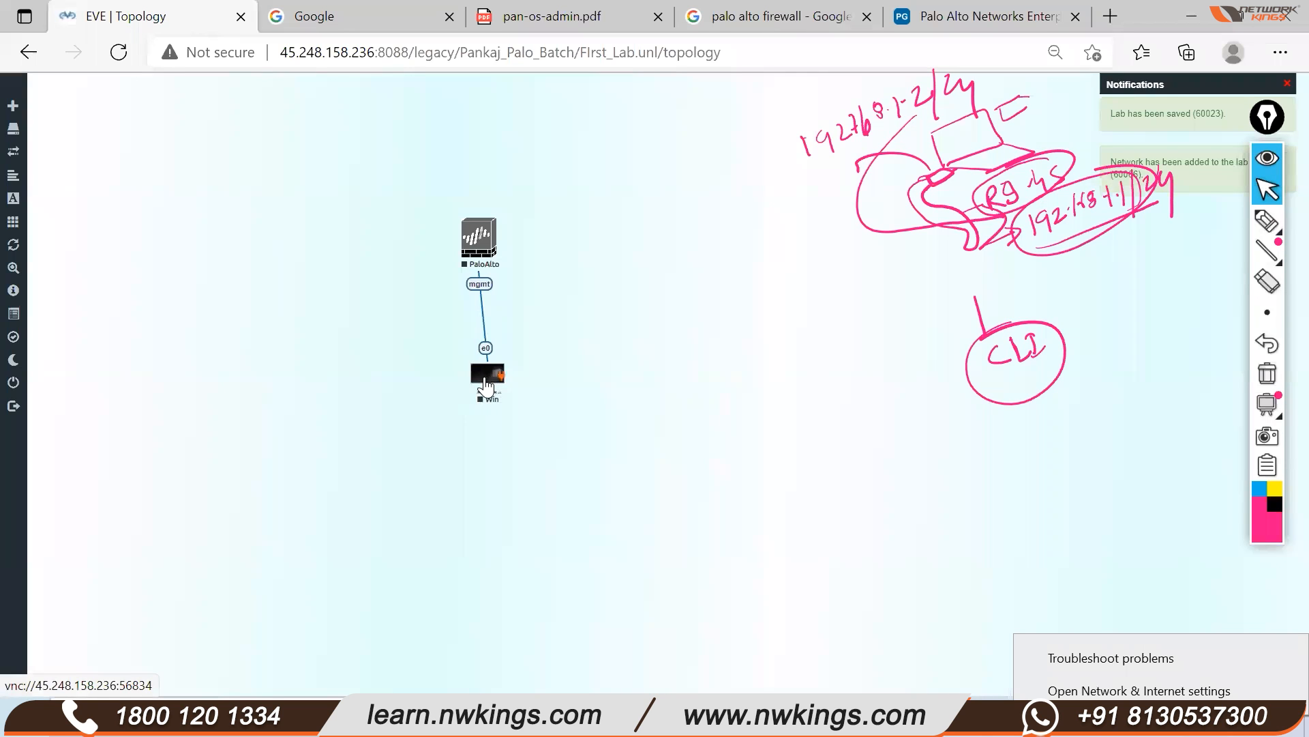
left_click_drag(484, 379, 476, 382)
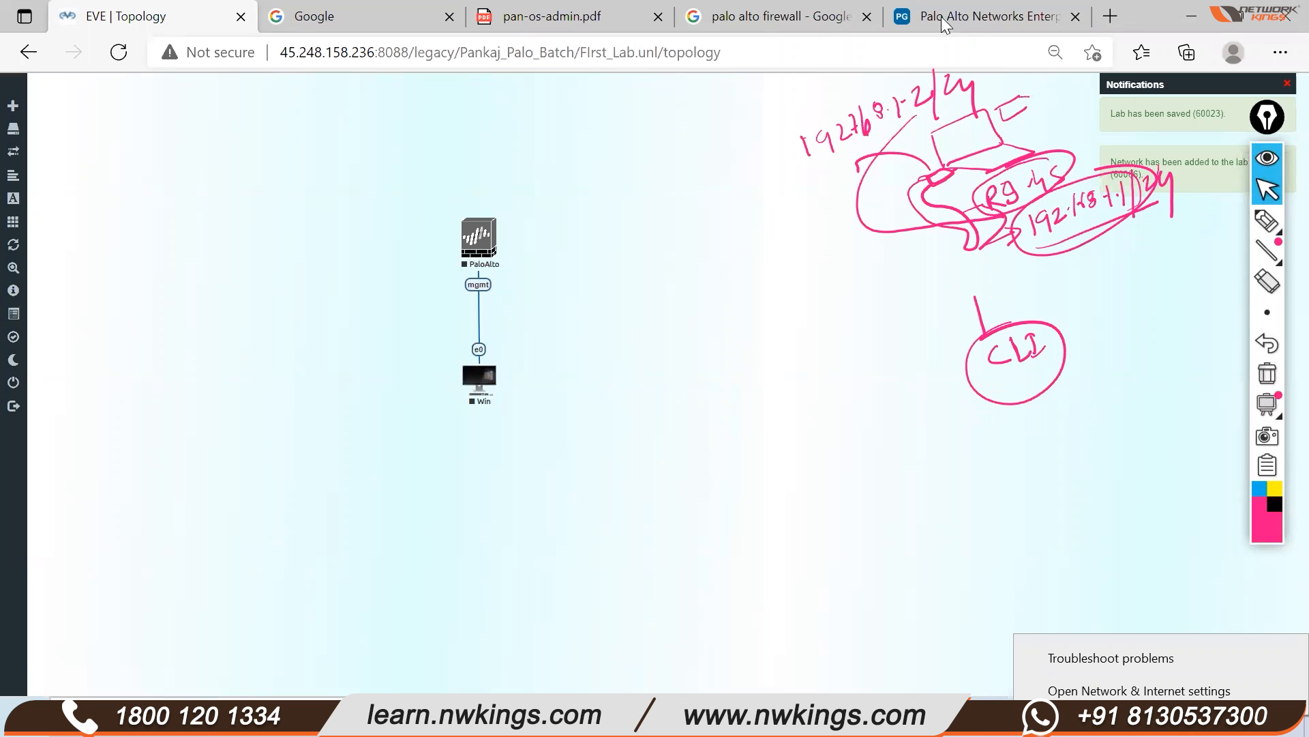
left_click(777, 17)
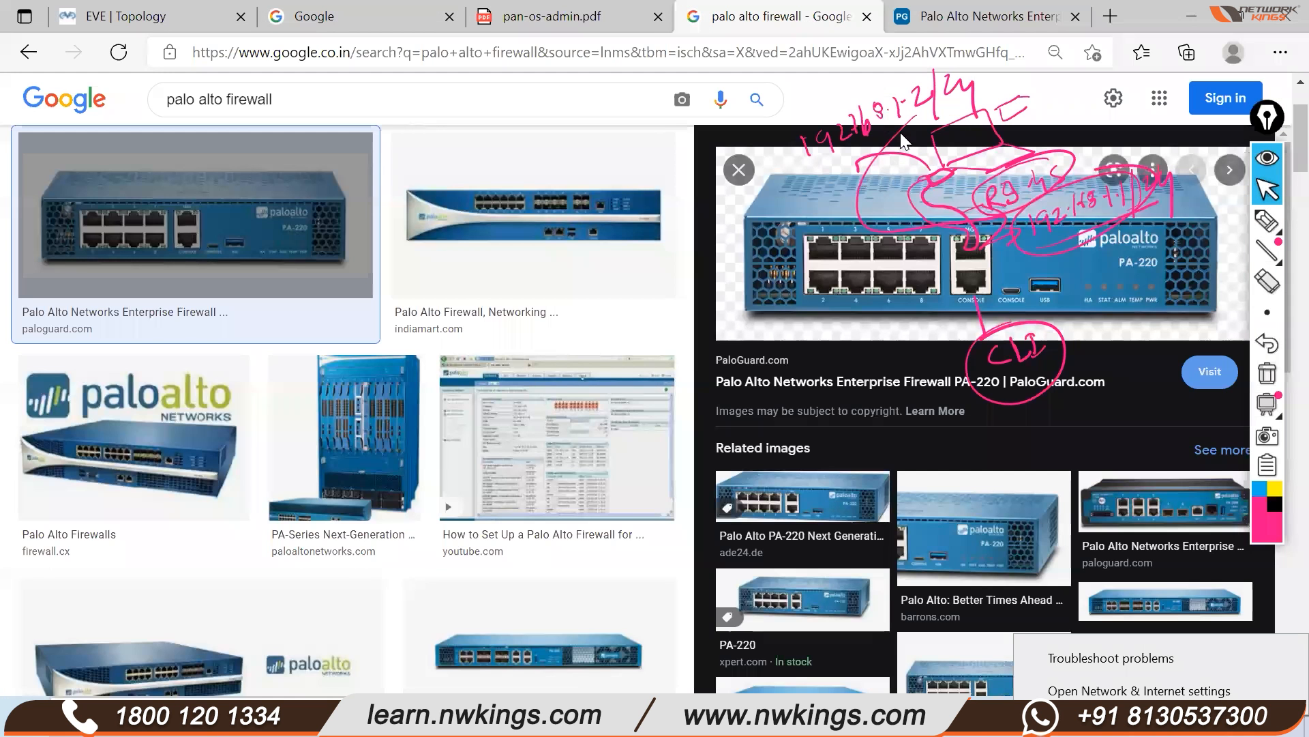
Back on the EVE topology, box and underline the 192.168.1.2/24 note with the pink pen
left_click(175, 15)
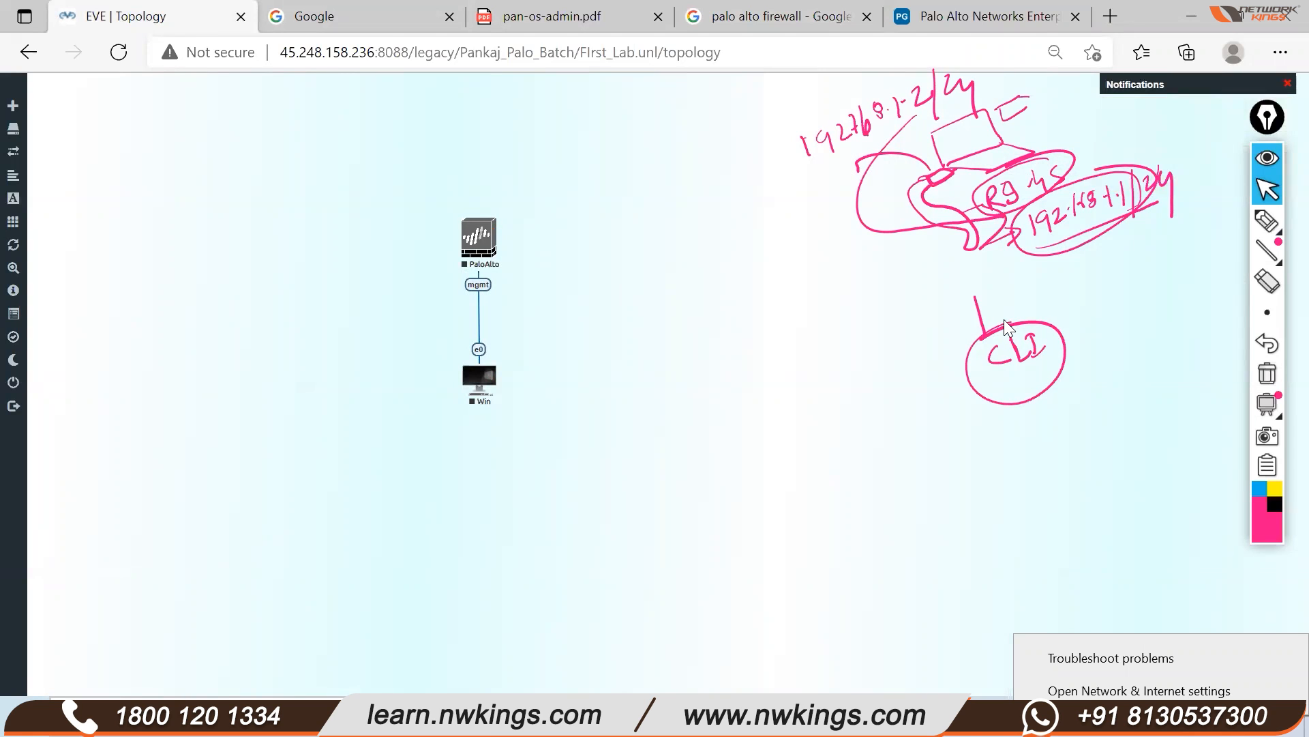
left_click(1280, 233)
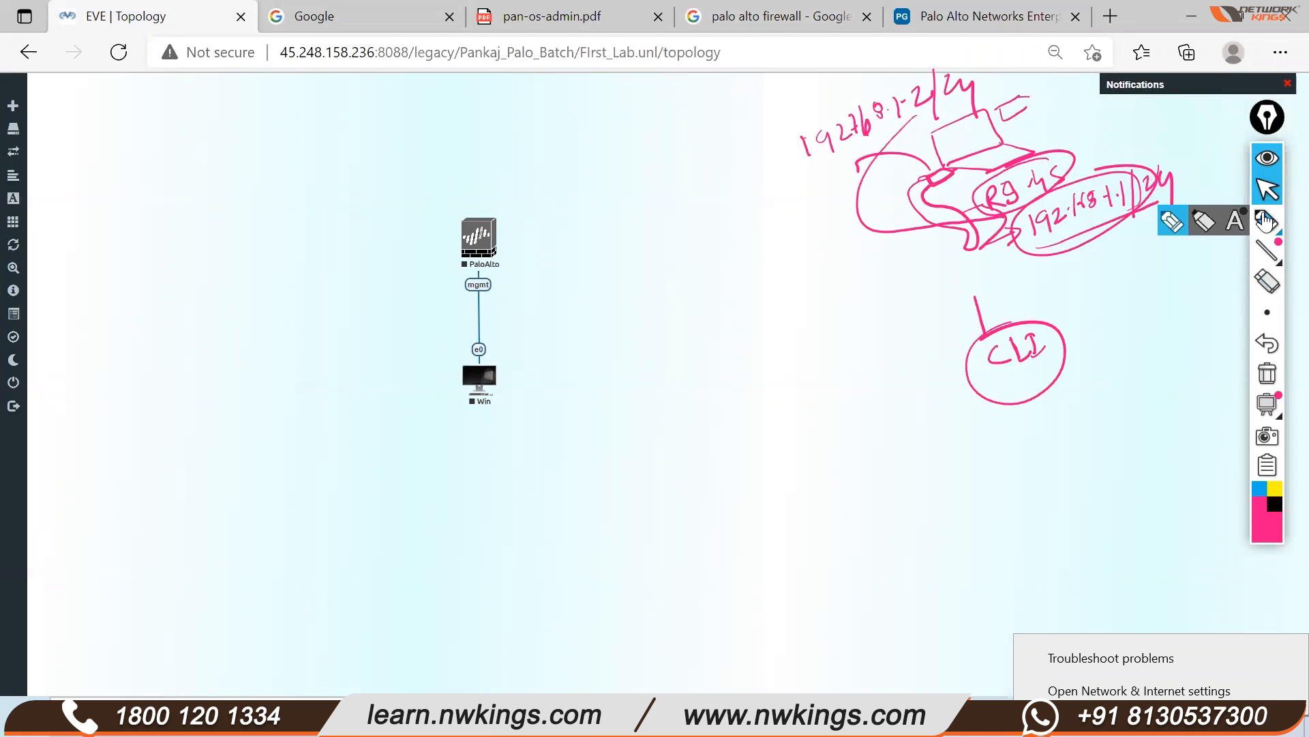
left_click(1175, 225)
mouse_move(757, 121)
left_mouse_down()
mouse_move(791, 393)
mouse_move(1227, 292)
mouse_move(1146, 111)
mouse_move(750, 93)
mouse_move(753, 138)
left_mouse_up()
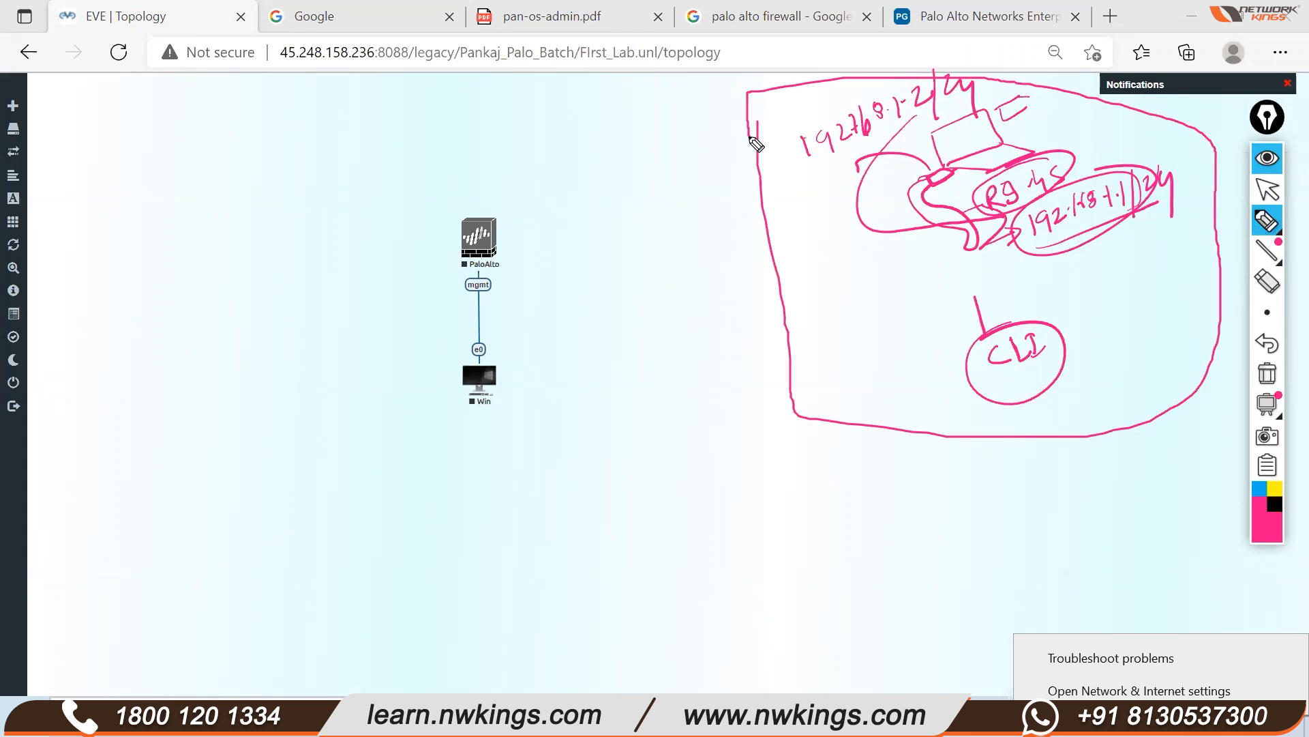
left_click_drag(828, 162, 948, 101)
left_click_drag(843, 82, 792, 133)
Circle PaloAlto's mgmt label, underline 192.168.1.2/24 again, and circle the 192.168.1.1 note
left_click_drag(479, 282, 520, 278)
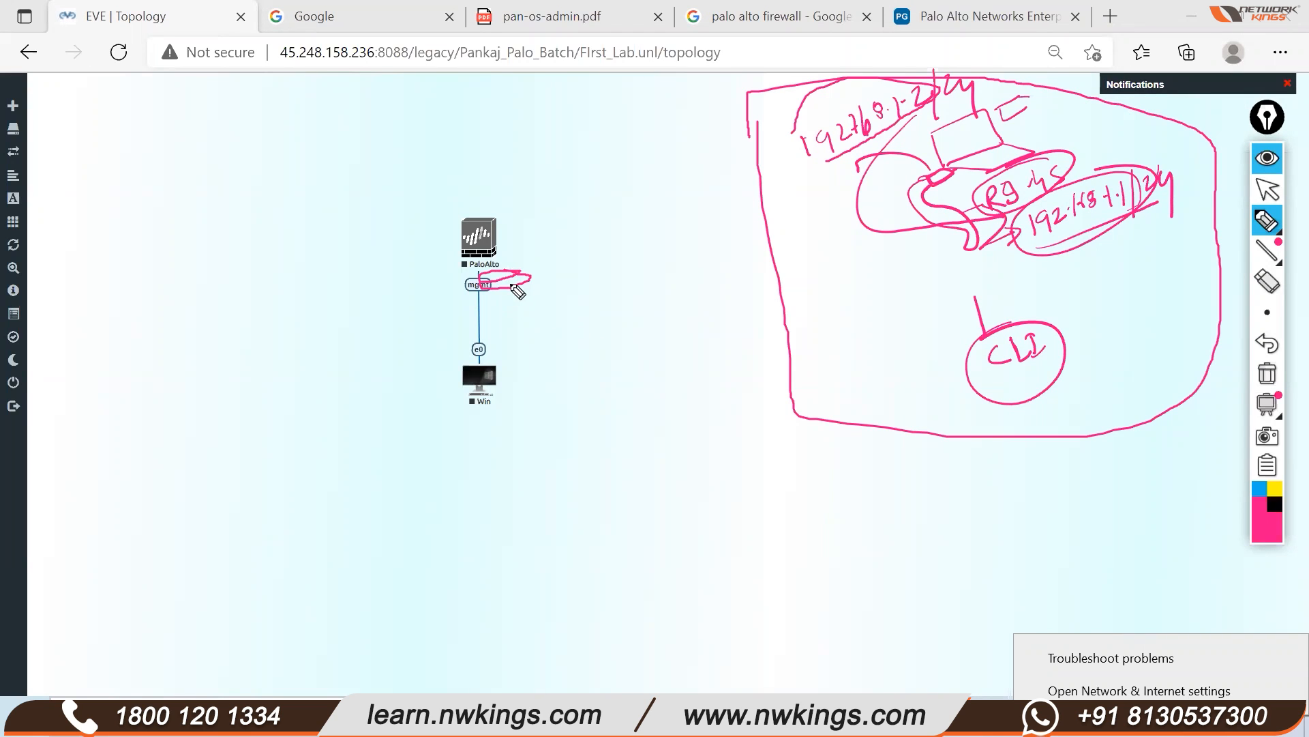
mouse_move(492, 280)
left_mouse_down()
mouse_move(465, 278)
mouse_move(486, 292)
left_mouse_up()
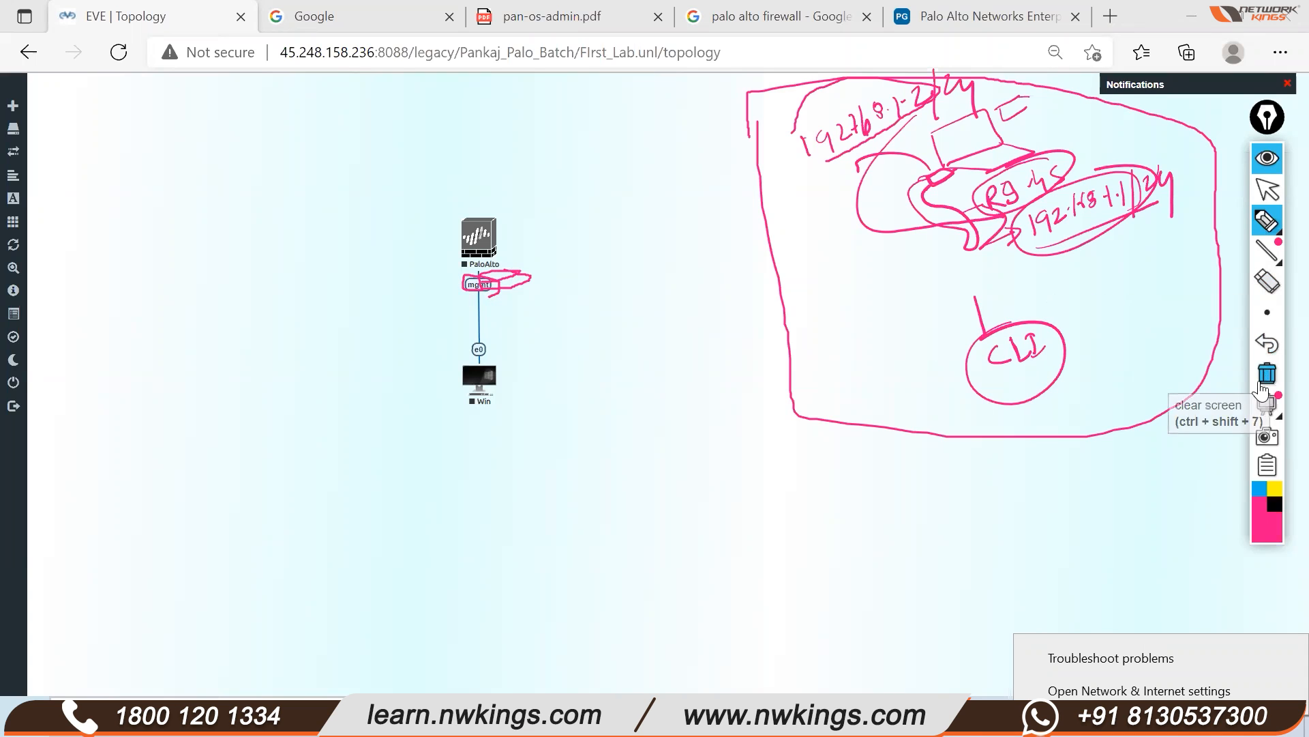
left_click_drag(755, 104, 756, 140)
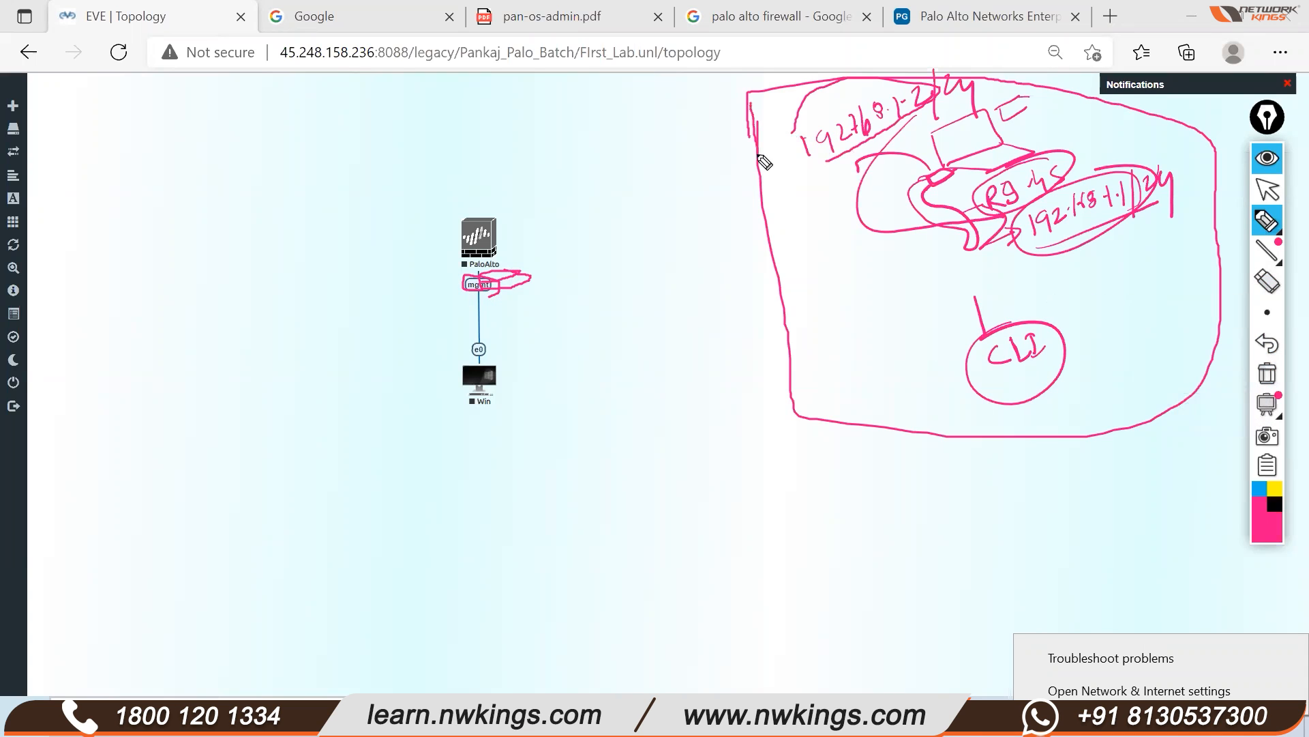
left_click_drag(496, 284, 534, 263)
left_click(805, 181)
left_click_drag(805, 180, 958, 96)
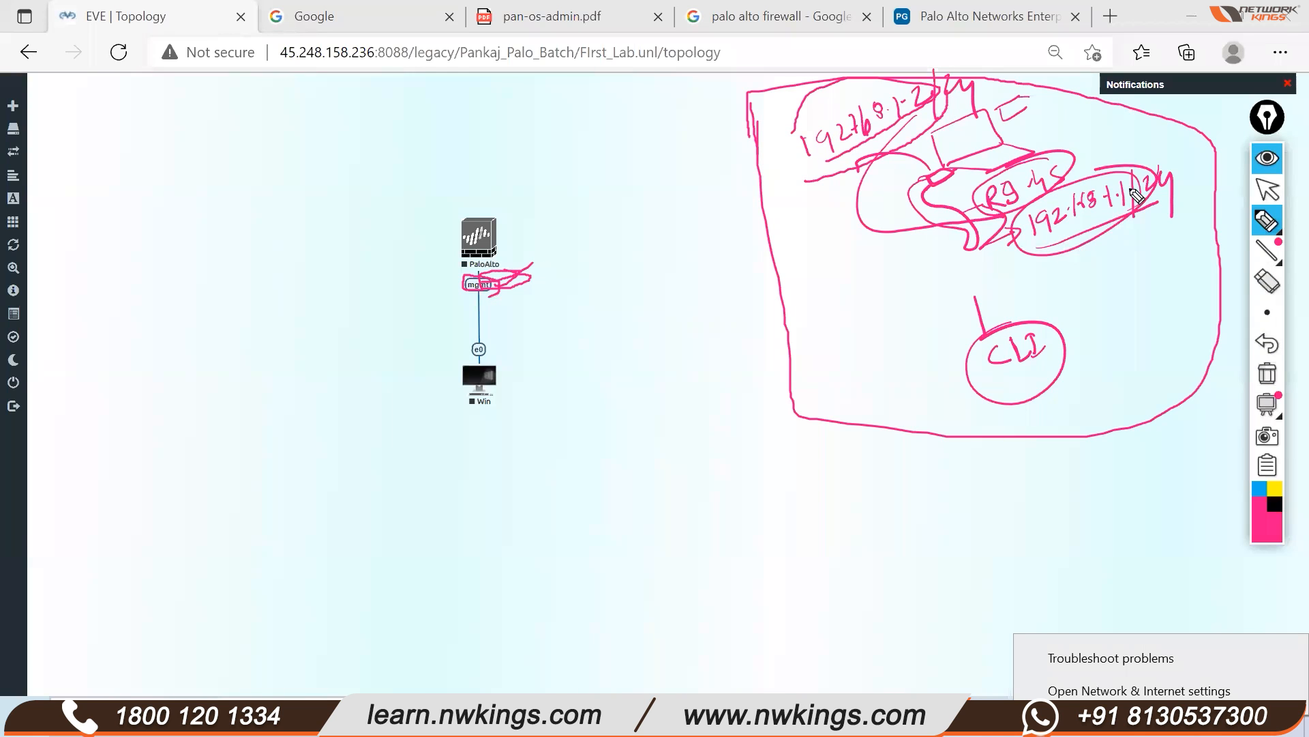
mouse_move(1015, 240)
left_mouse_down()
mouse_move(1137, 205)
mouse_move(1129, 178)
left_mouse_up()
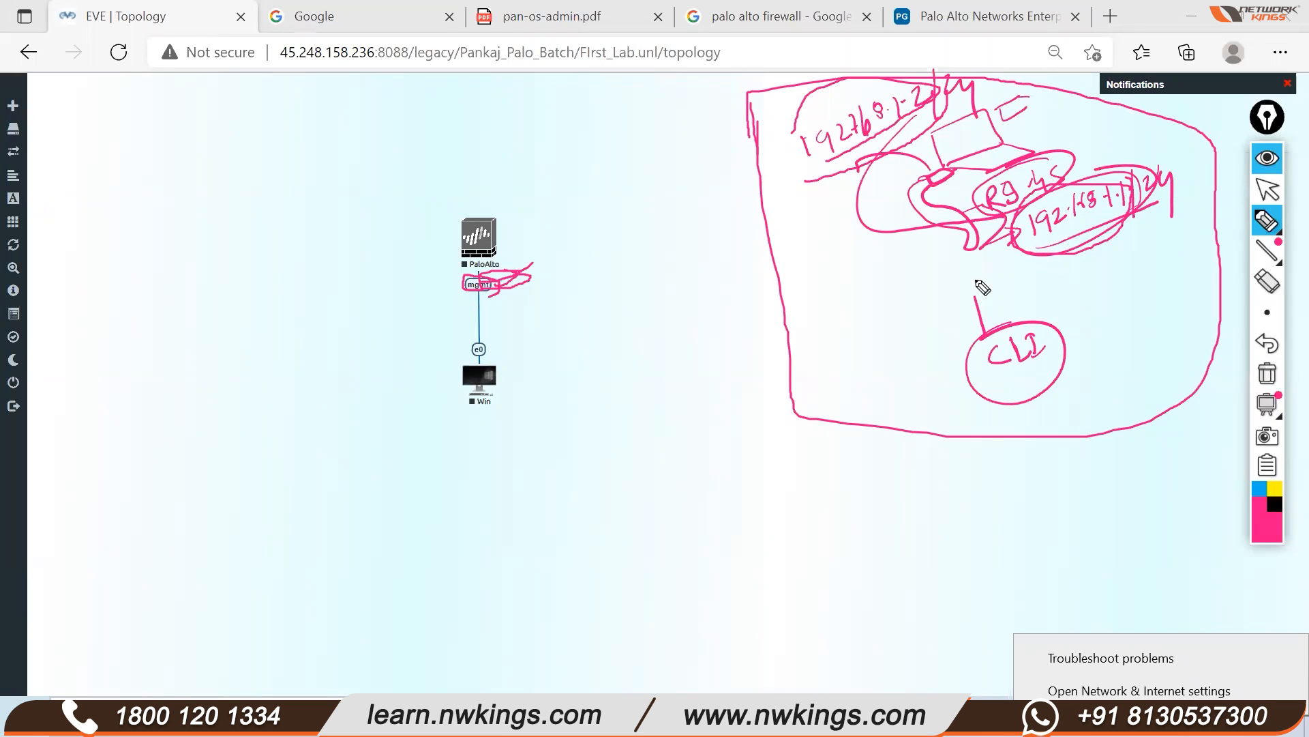
Clear the pink annotations and start both the PaloAlto and Win nodes
left_click(1267, 374)
left_click(1267, 190)
mouse_move(392, 204)
left_mouse_down()
mouse_move(455, 380)
mouse_move(628, 448)
left_mouse_up()
right_click(493, 241)
left_click(533, 268)
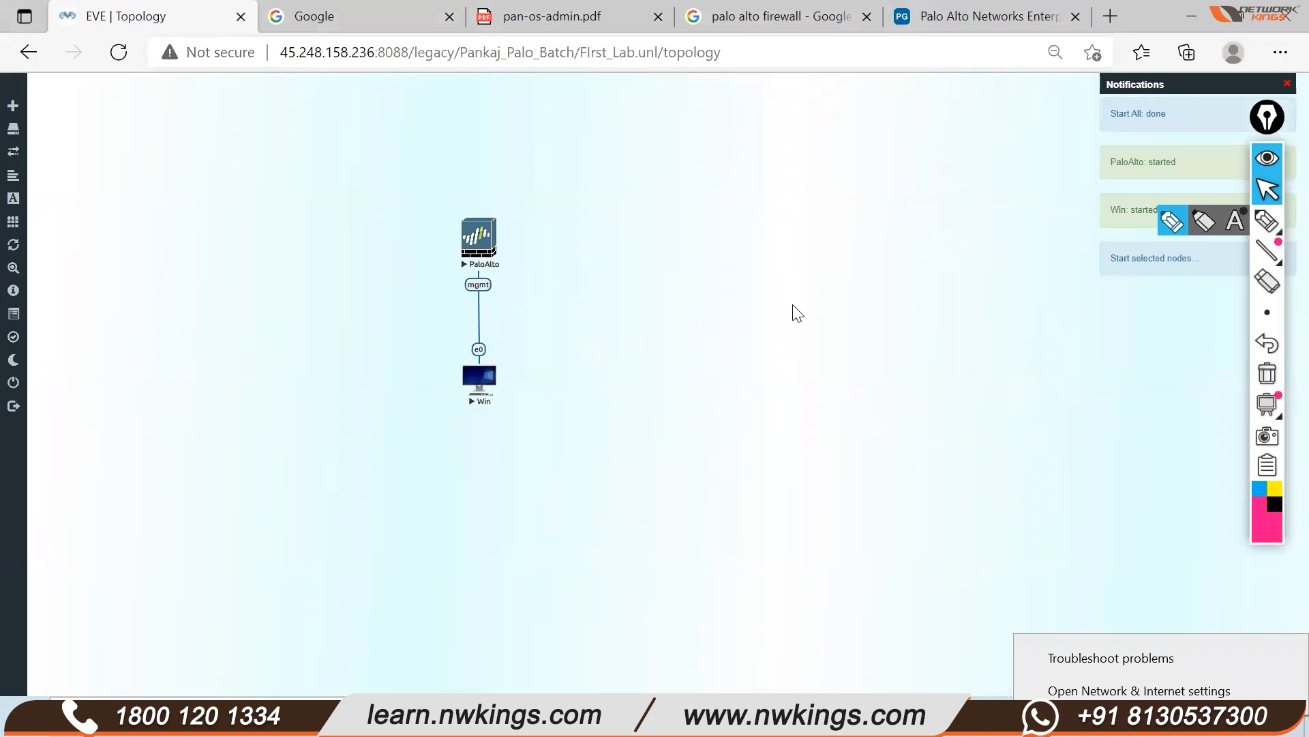
Open the Win node's VNC console and move the connection status window aside
left_click(495, 383)
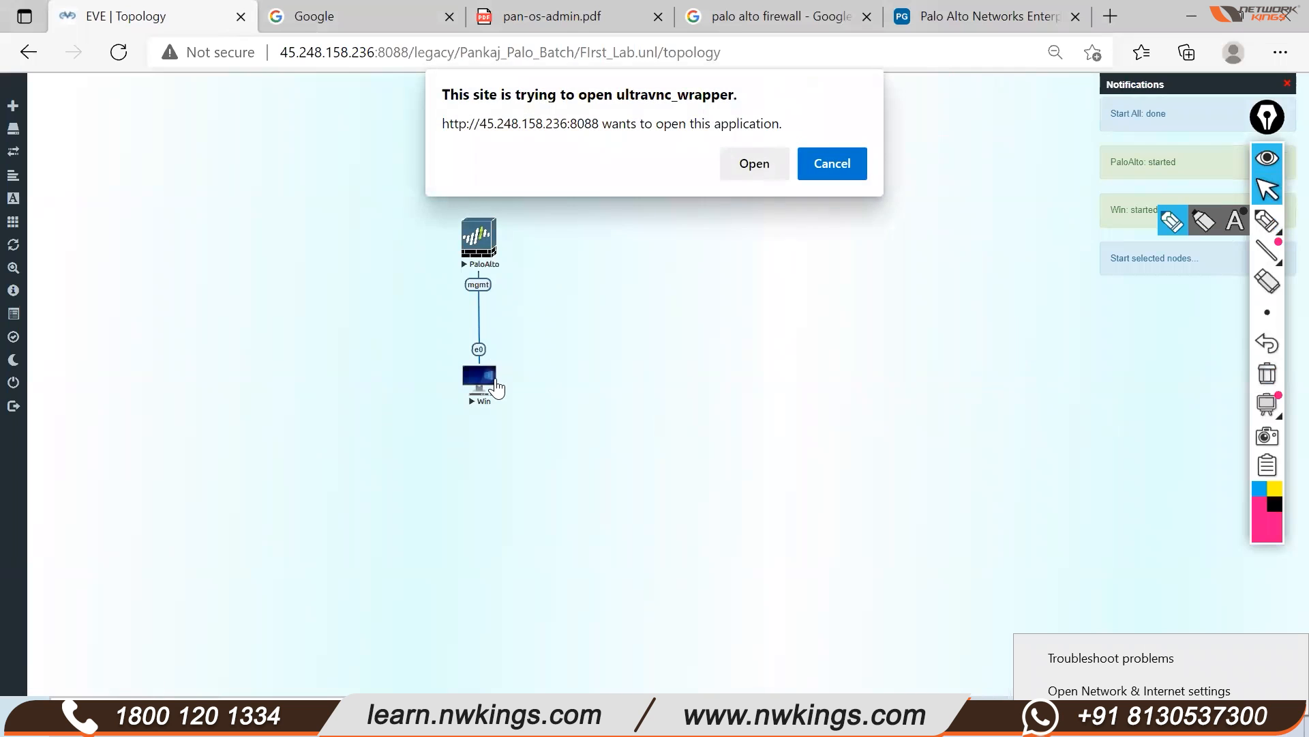
left_click(753, 164)
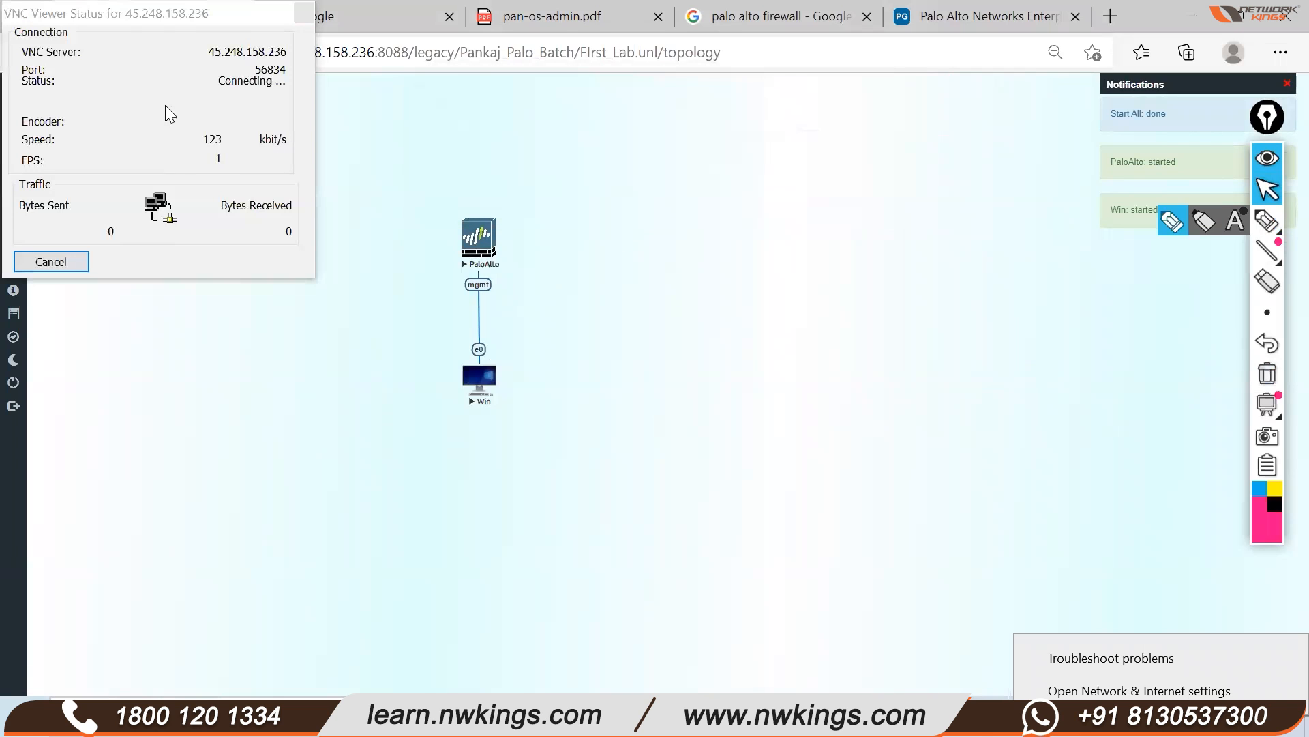
left_click_drag(147, 22, 240, 43)
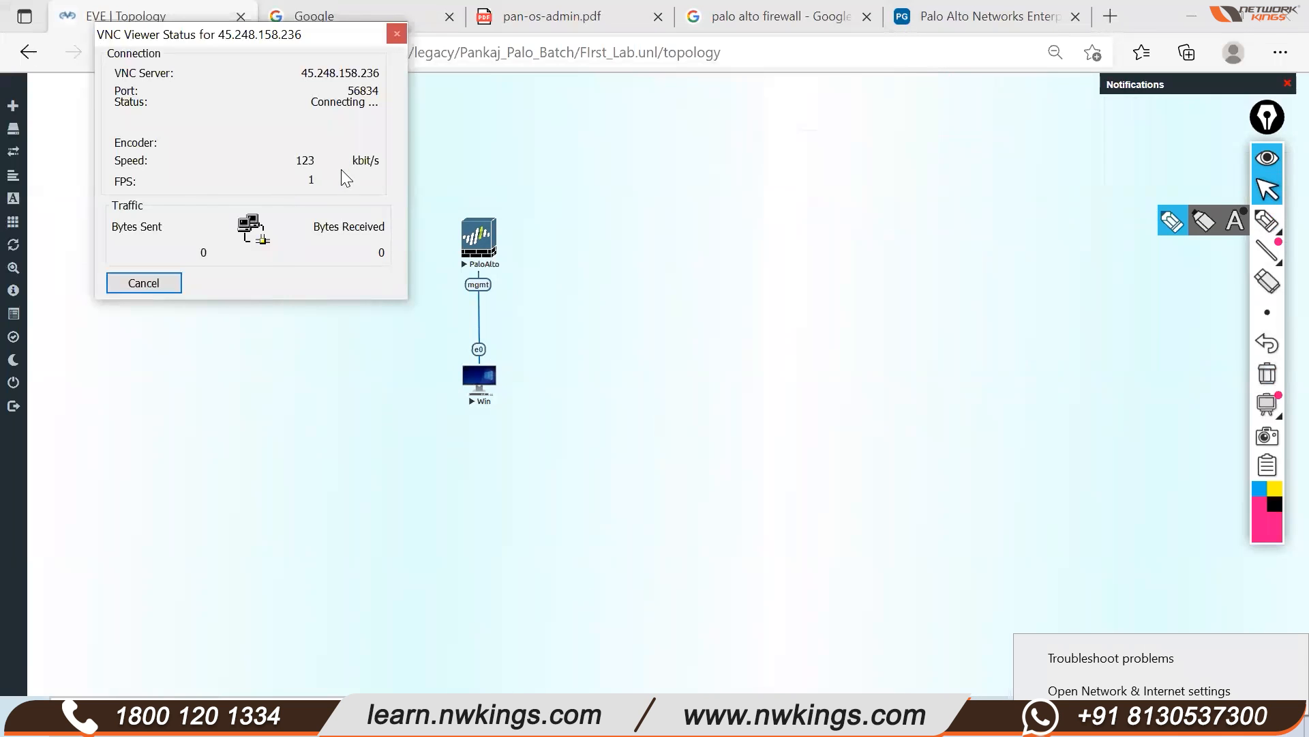
left_click_drag(223, 41, 283, 82)
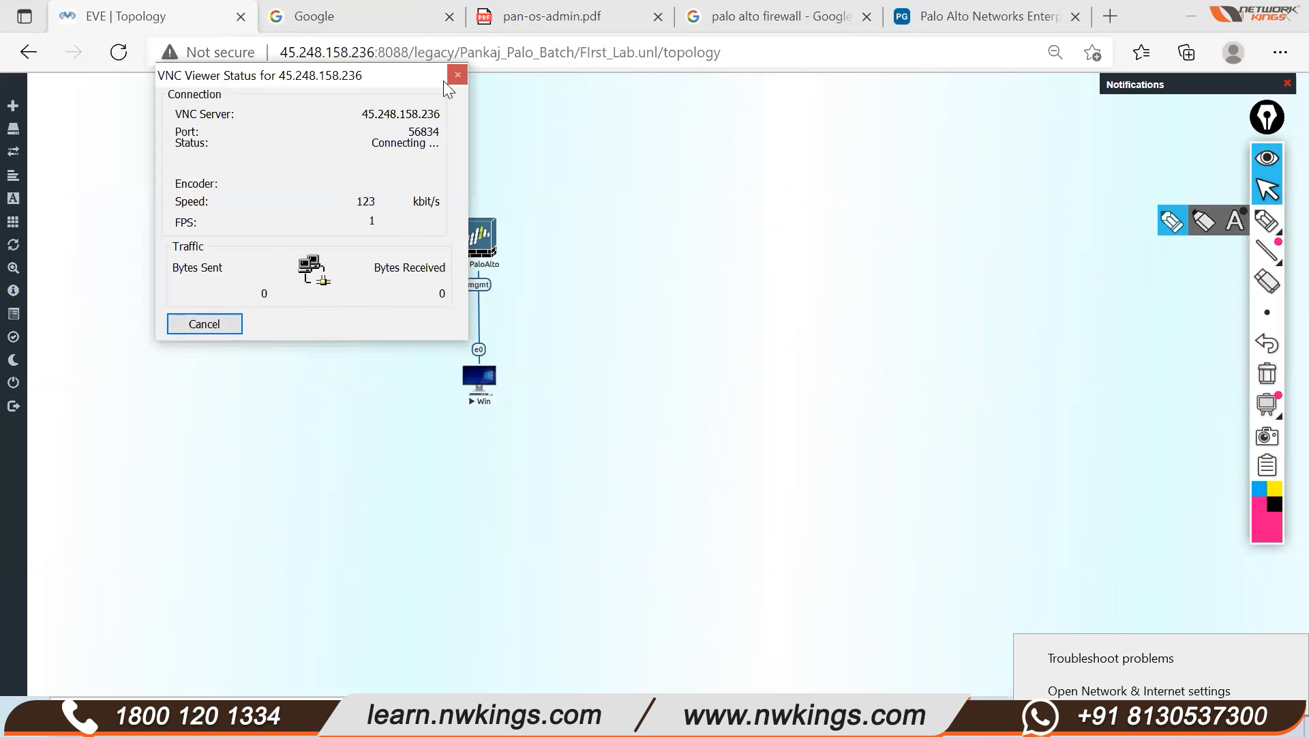
Cancel the pending console connection and stop both the PaloAlto and Win nodes
left_click(201, 326)
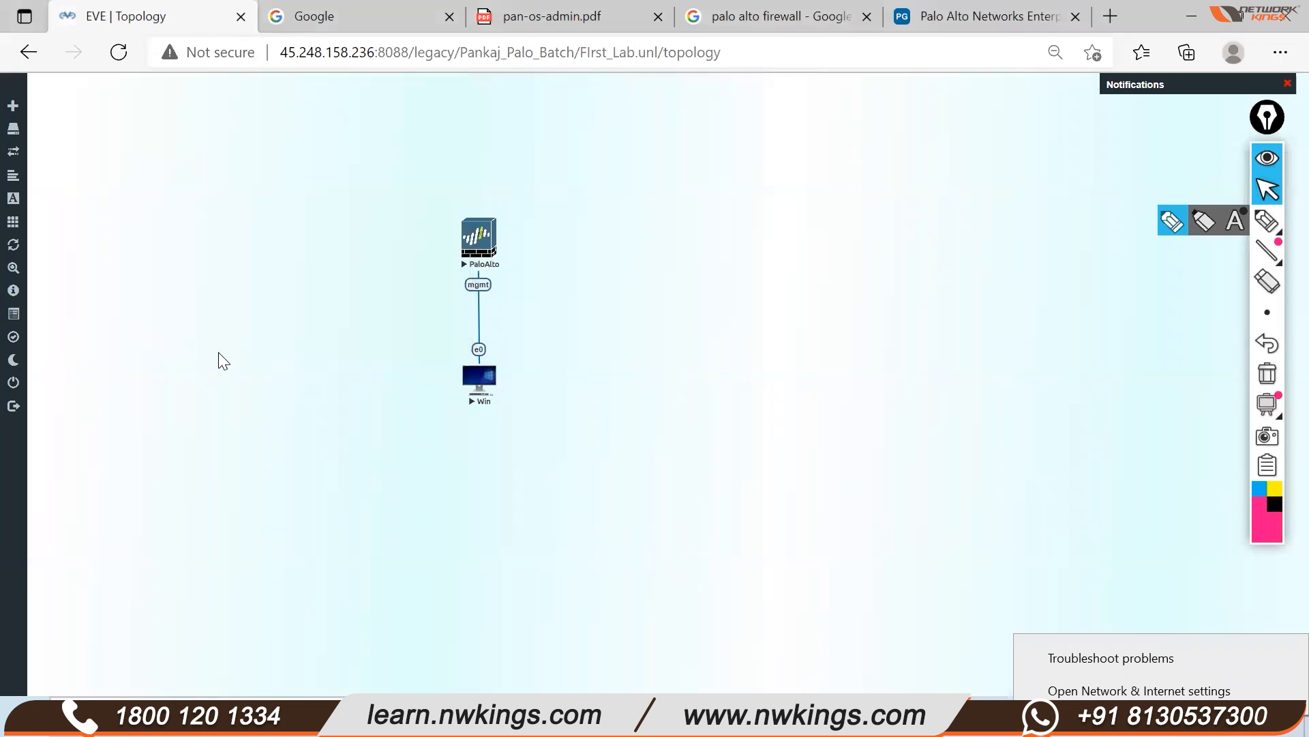
mouse_move(15, 164)
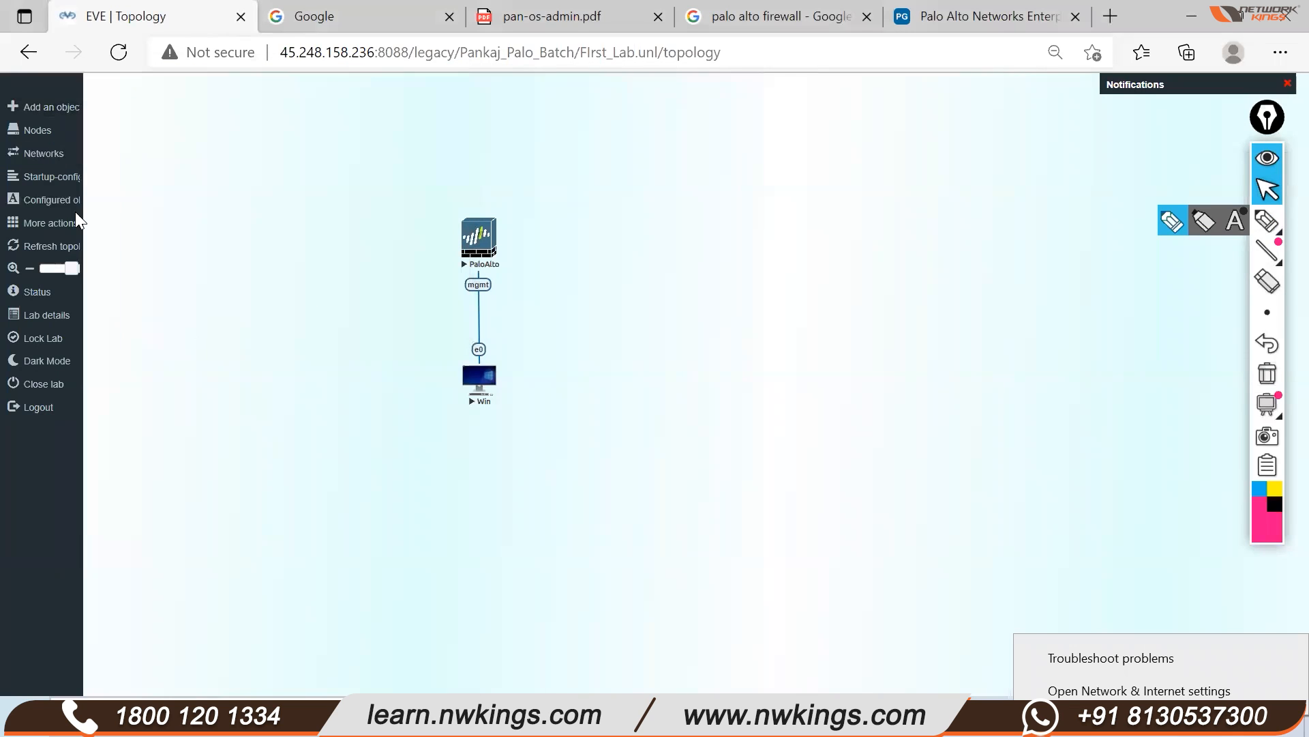
left_click_drag(418, 199, 593, 421)
right_click(492, 270)
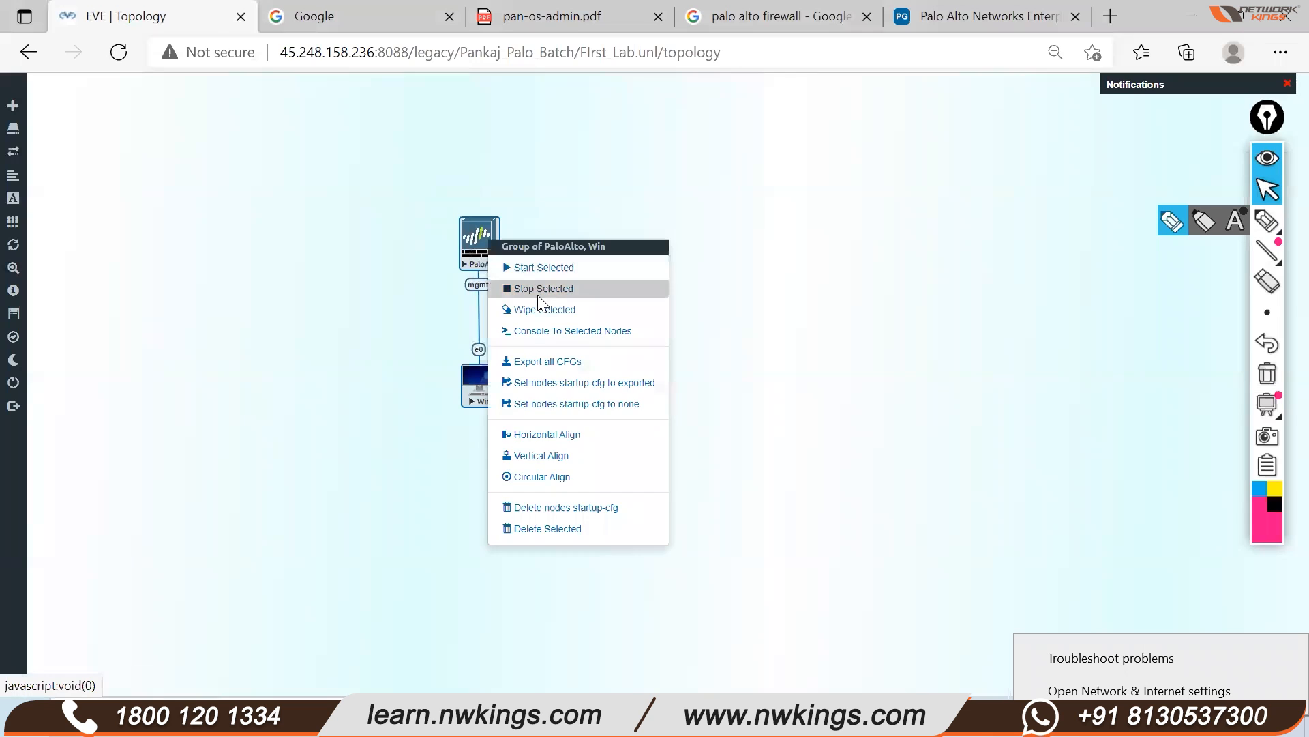
left_click(537, 287)
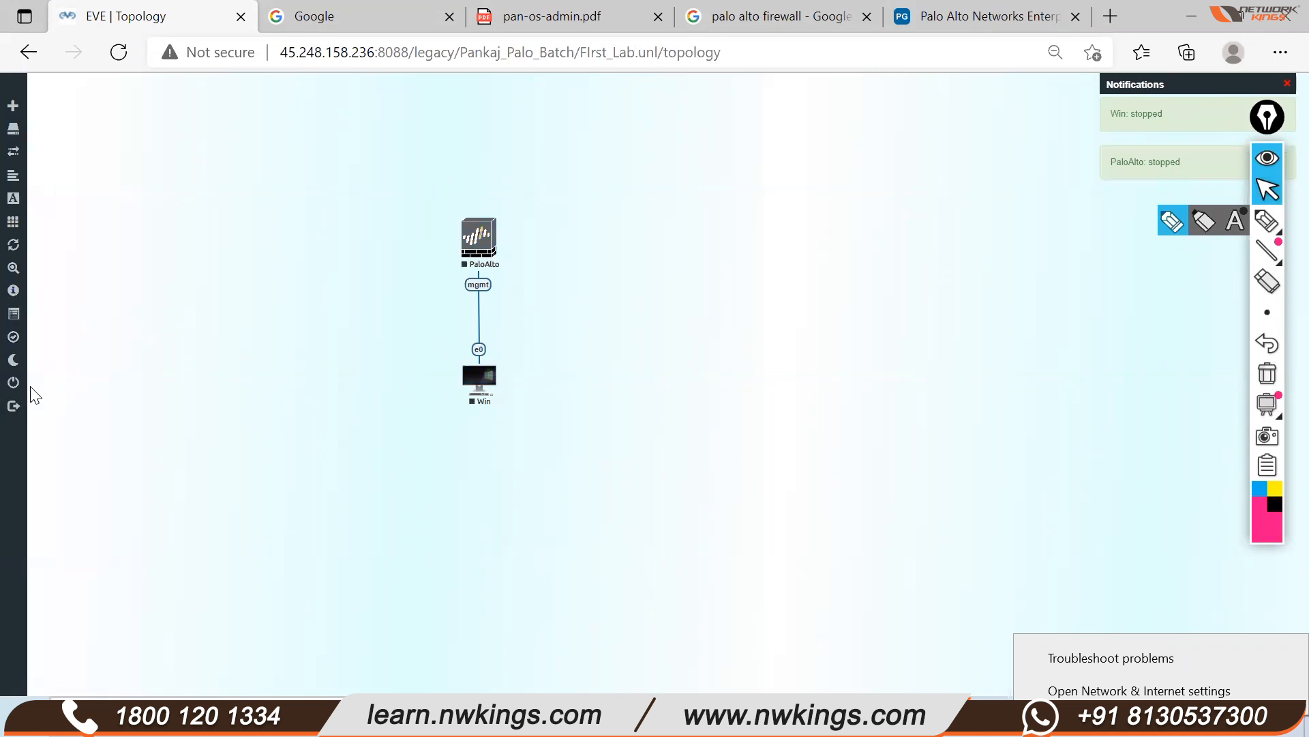
Close the lab, sign out and back in with the saved account, then open FIrst_Lab
left_click(41, 382)
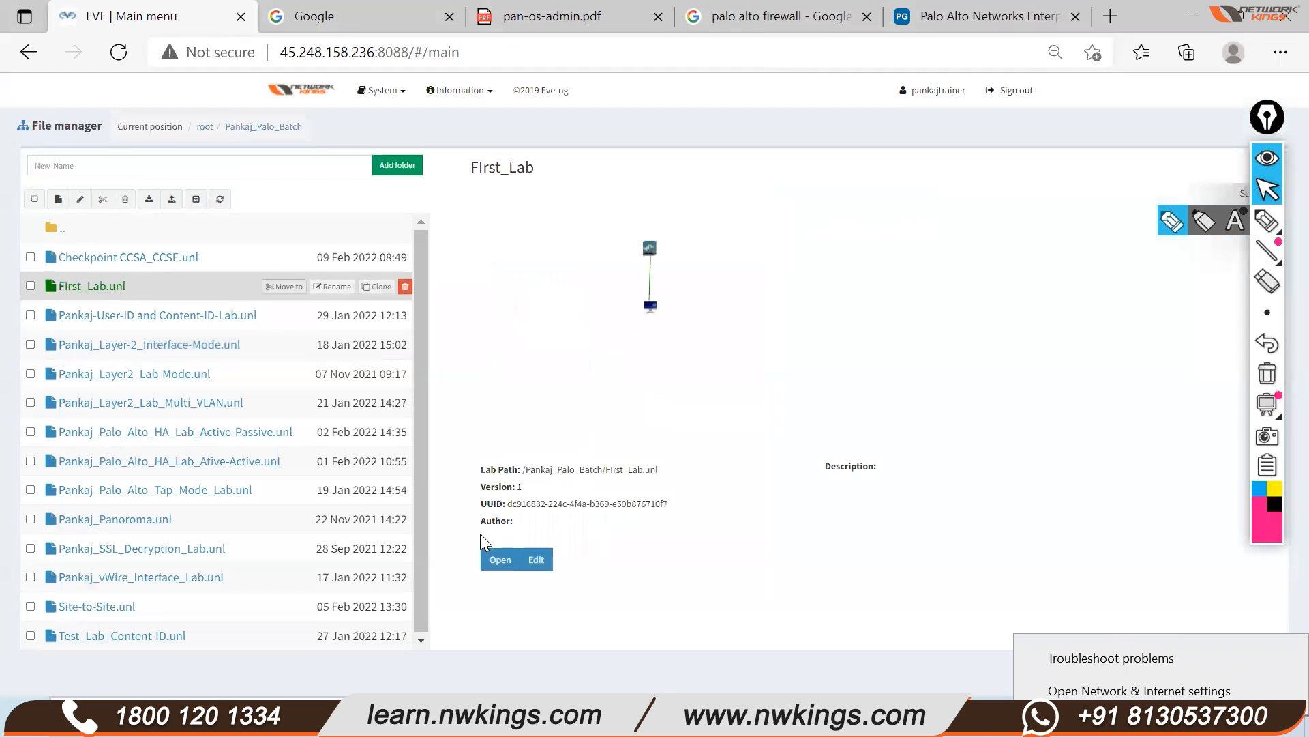
left_click(1016, 90)
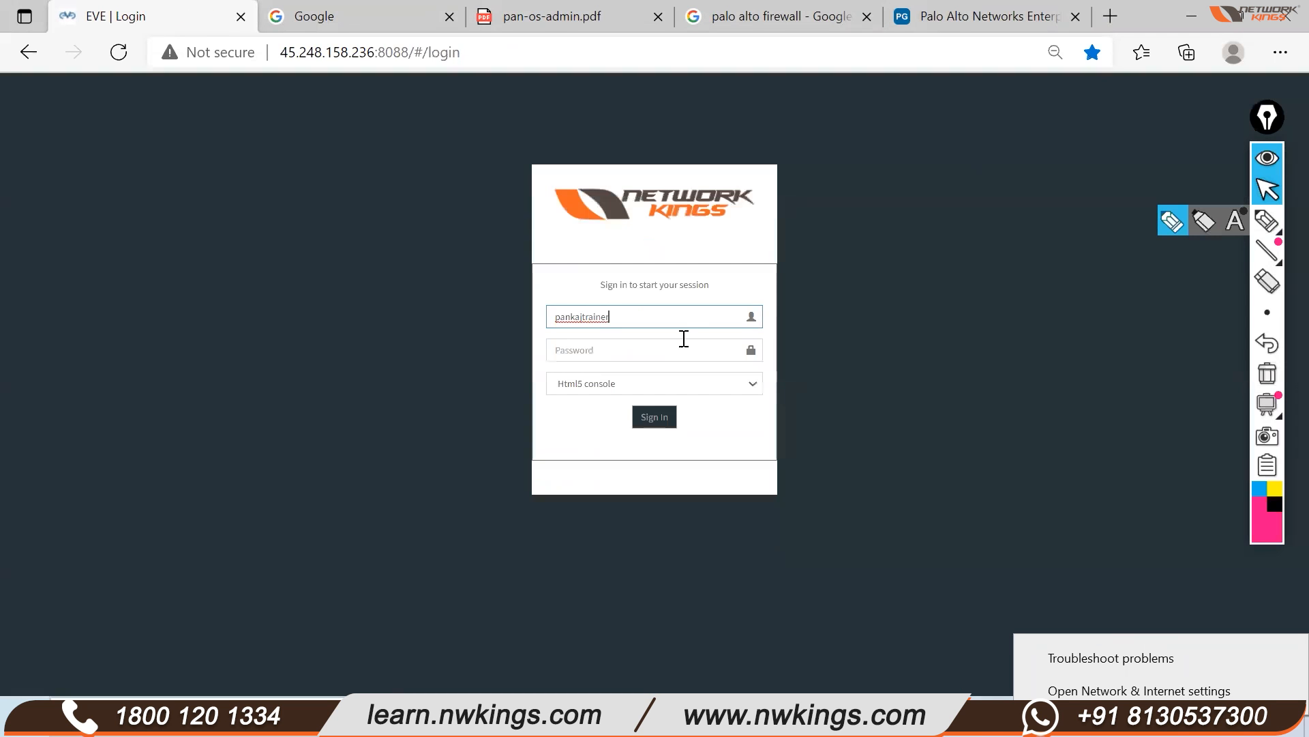
double_click(622, 318)
left_click(570, 351)
key("ctrl+v")
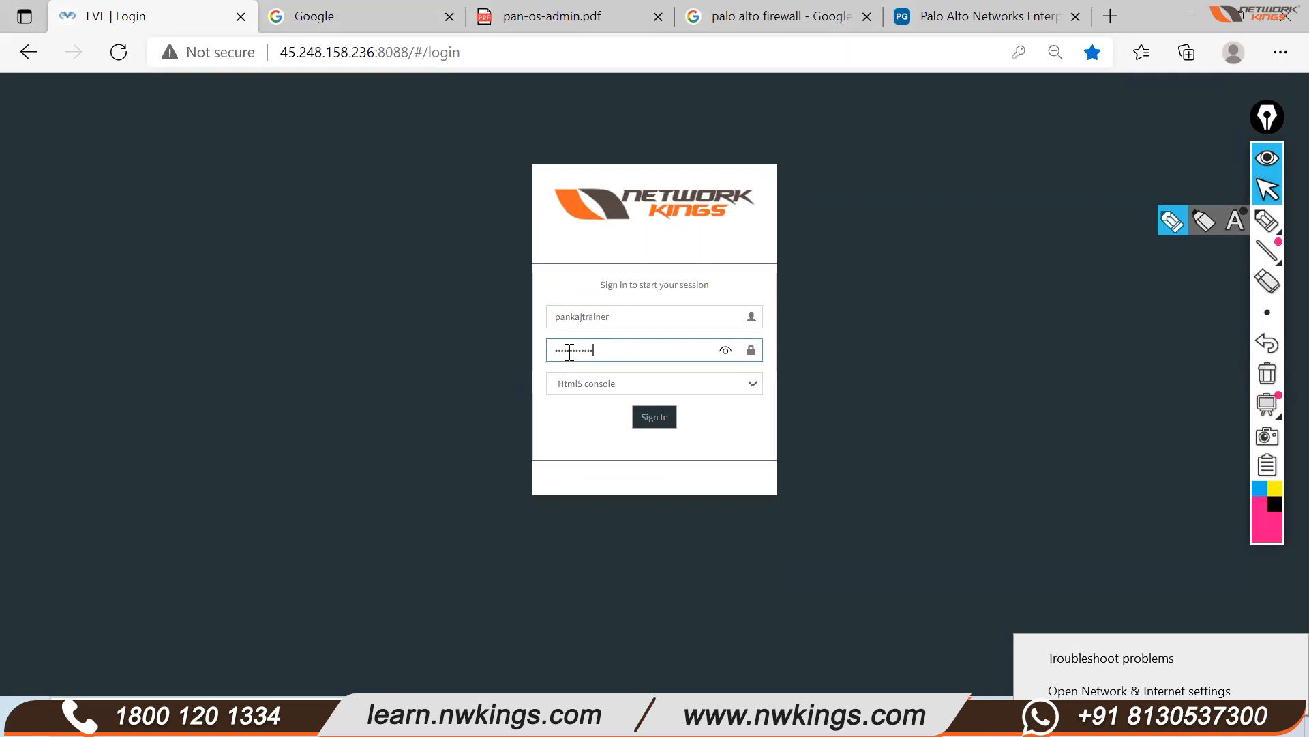
left_click(646, 418)
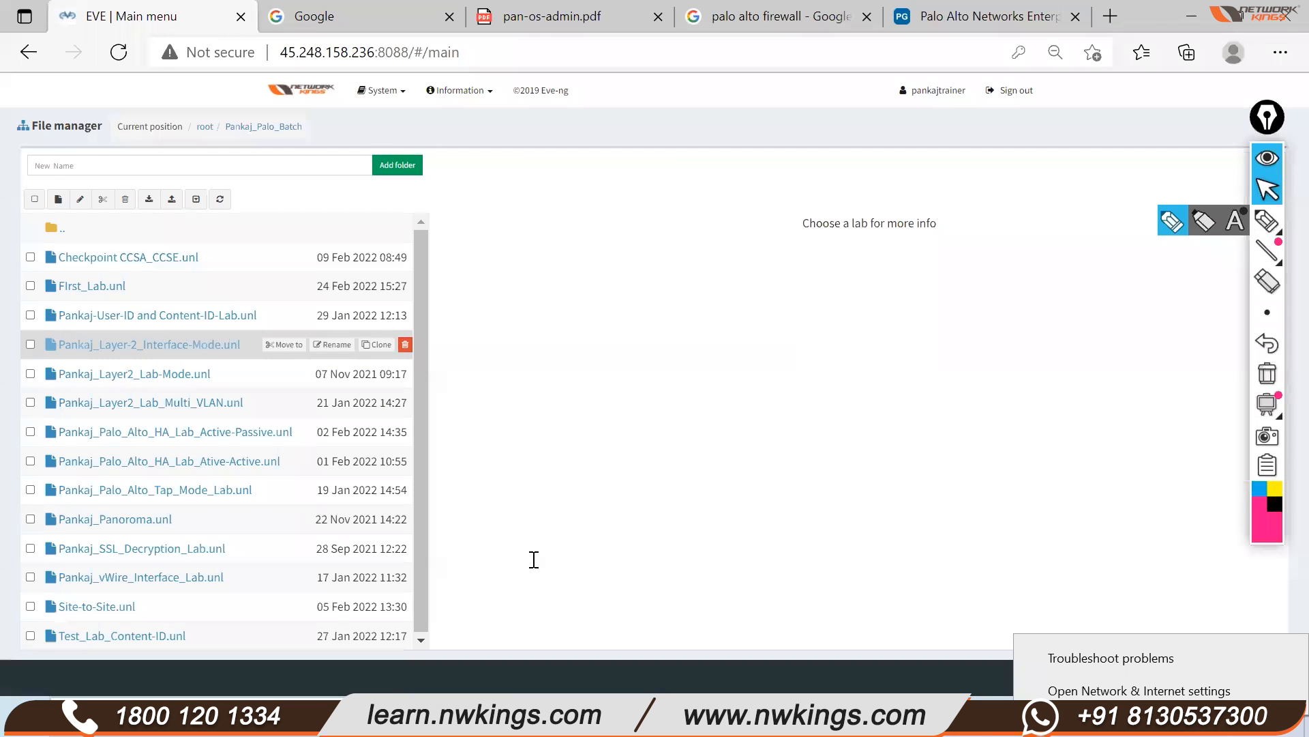
left_click(92, 286)
left_click(500, 558)
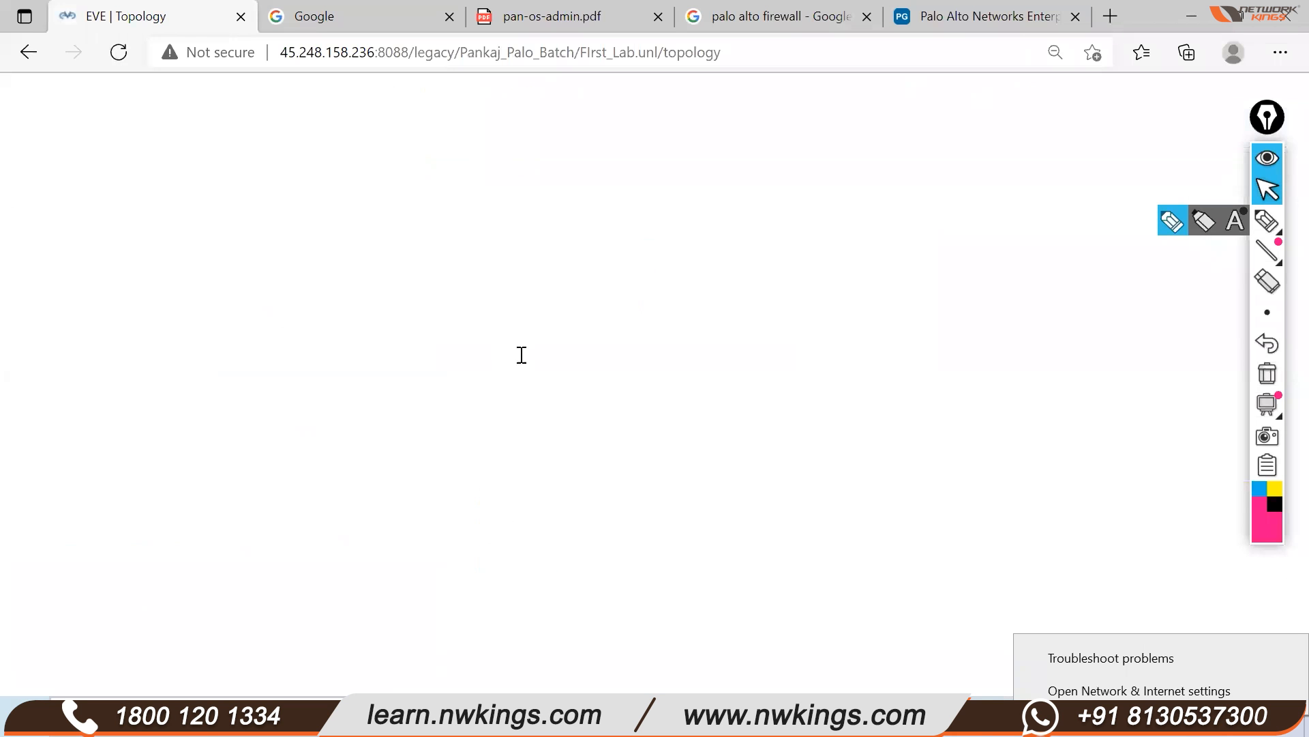
Start the PaloAlto and Win nodes, let Windows start normally, and open both consoles
right_click(477, 258)
left_click(508, 292)
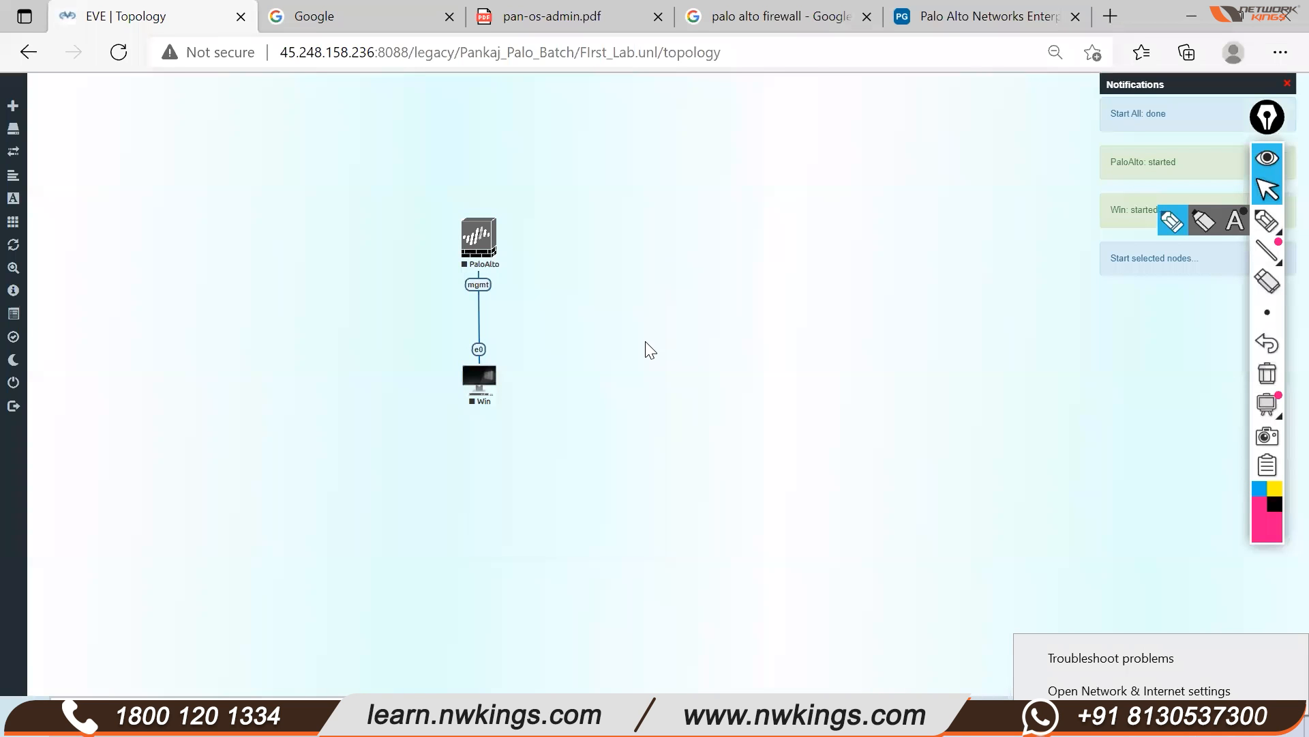
left_click(478, 382)
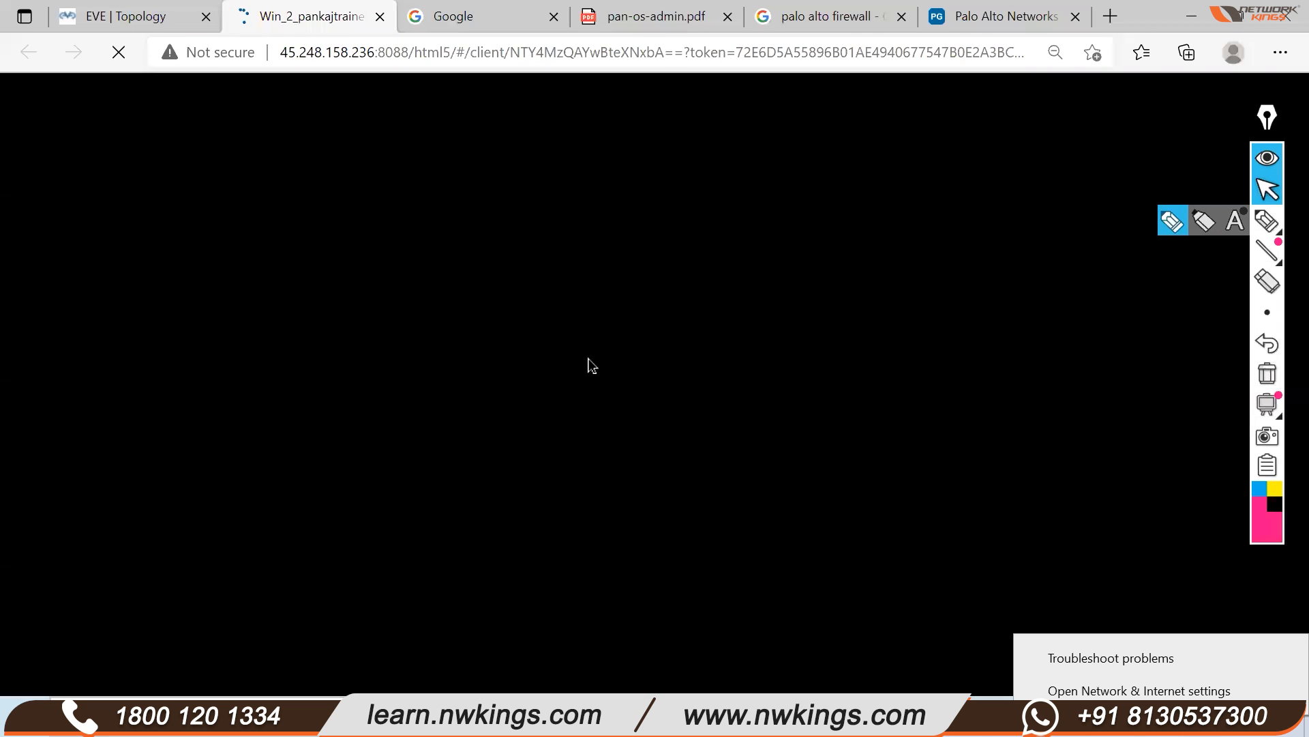
key("Return")
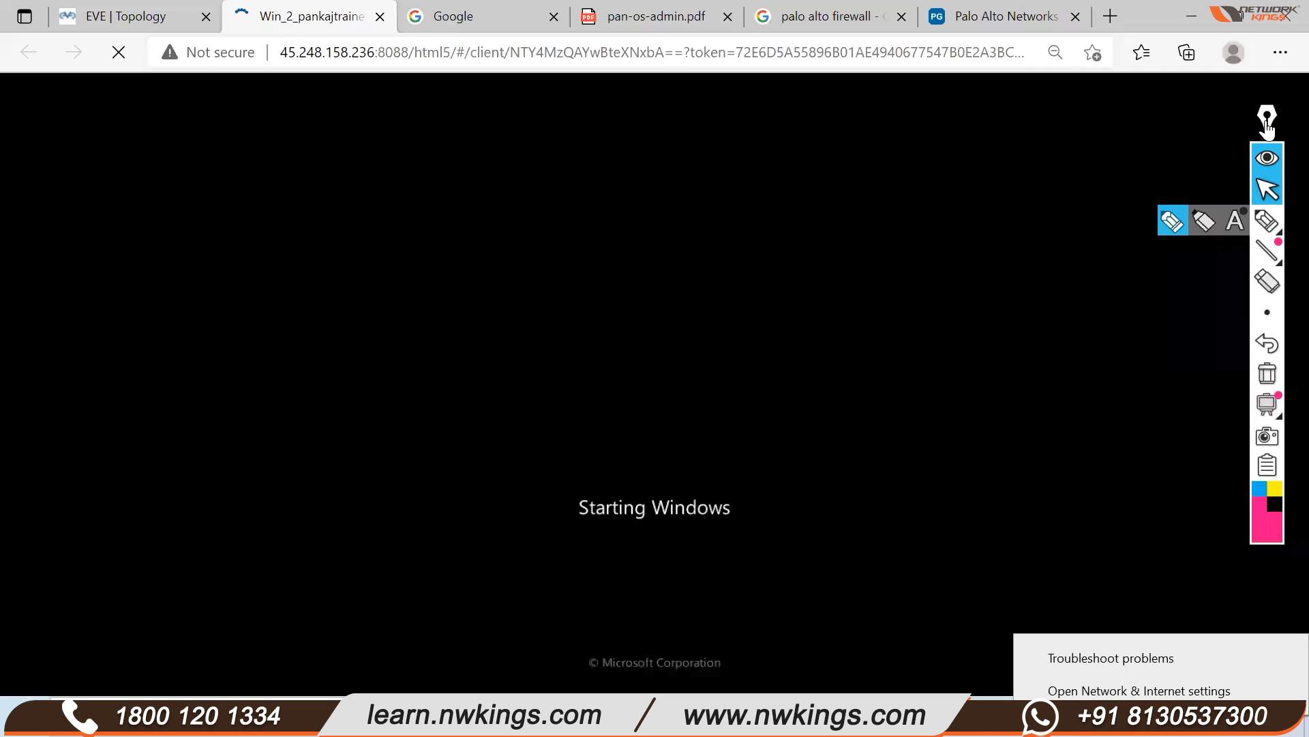
left_click(93, 22)
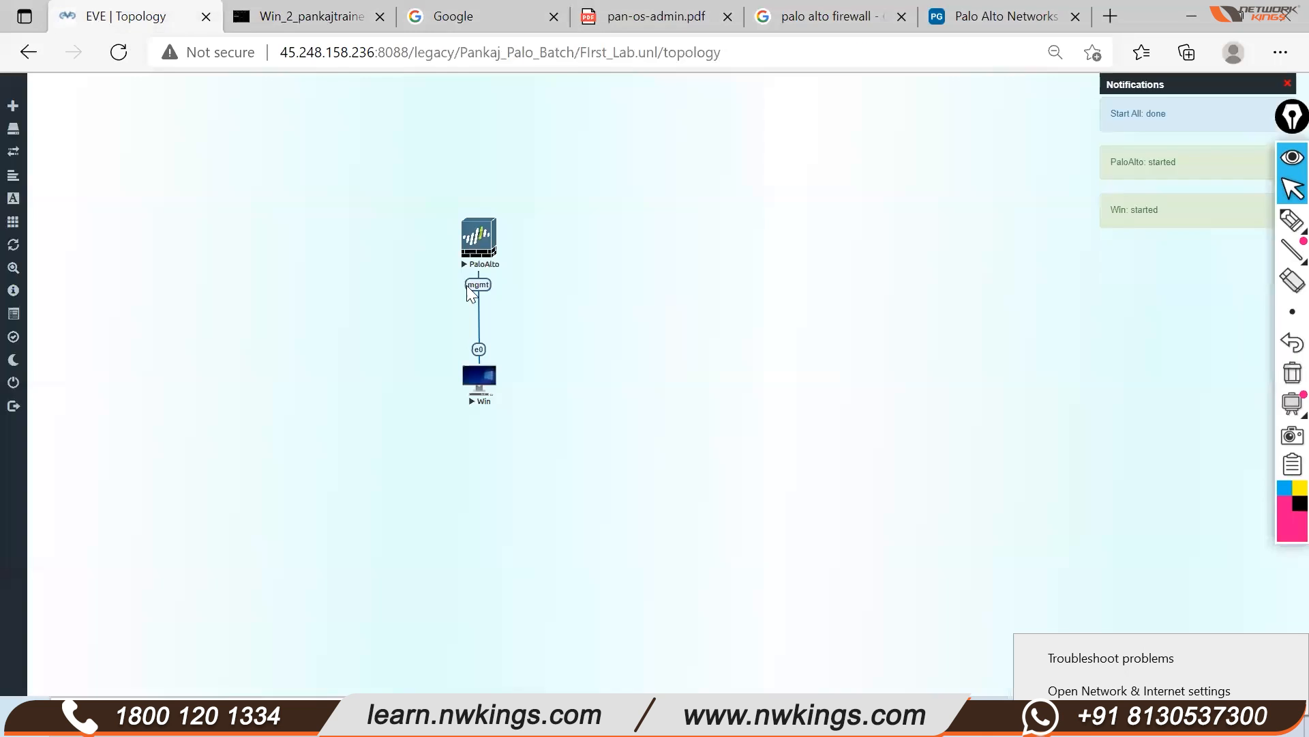
left_click(482, 239)
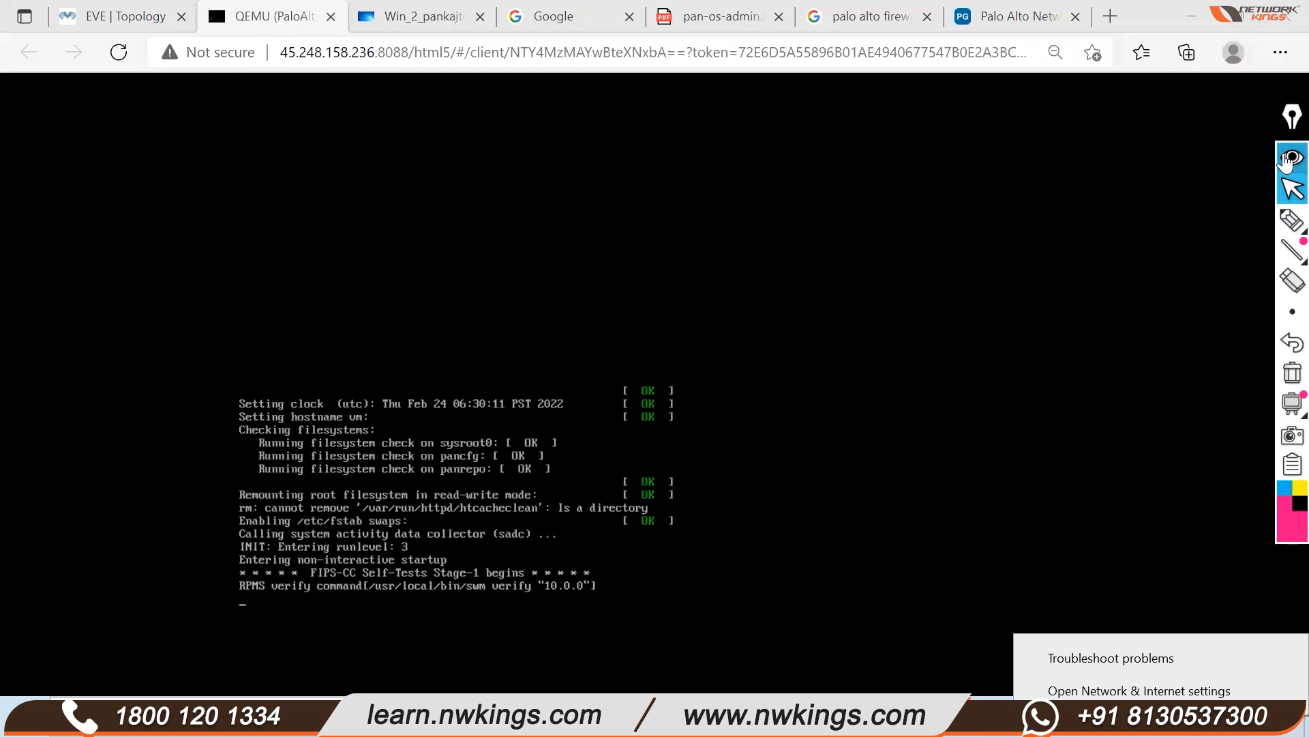
left_click_drag(1292, 121, 1276, 120)
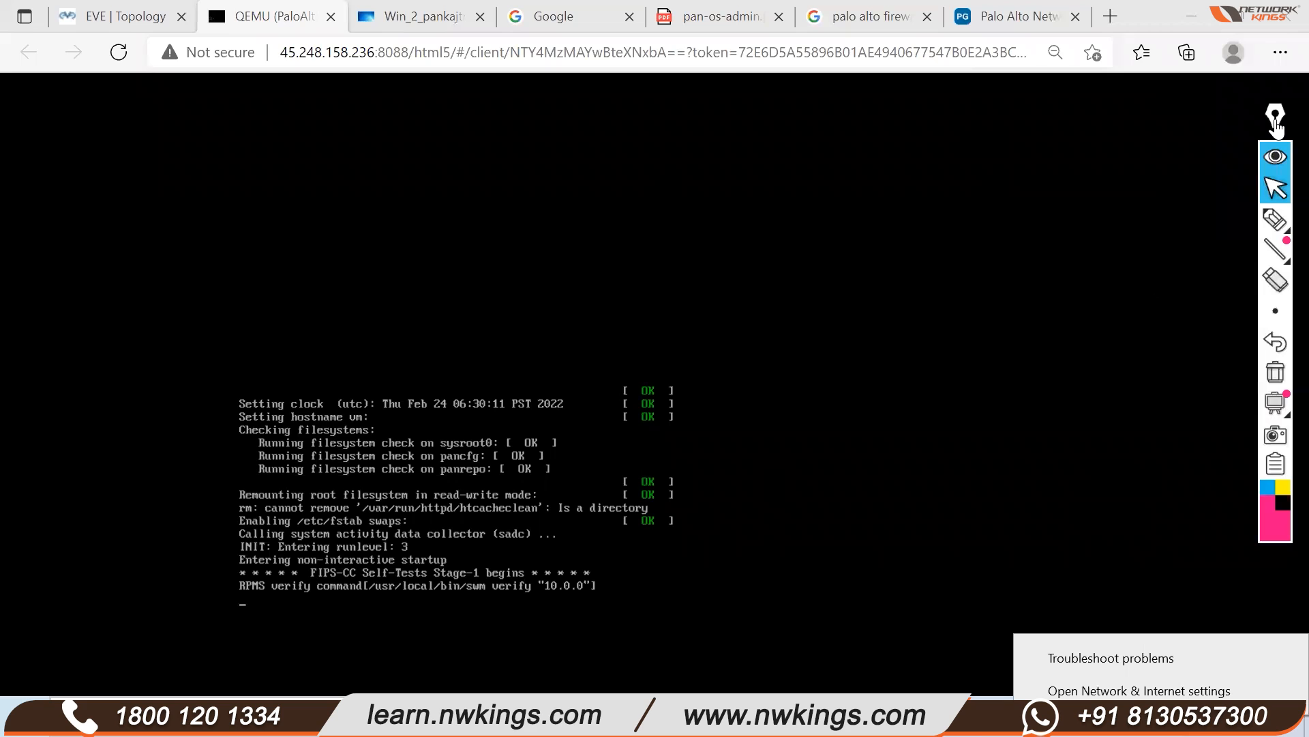
left_click_drag(1276, 121, 1289, 114)
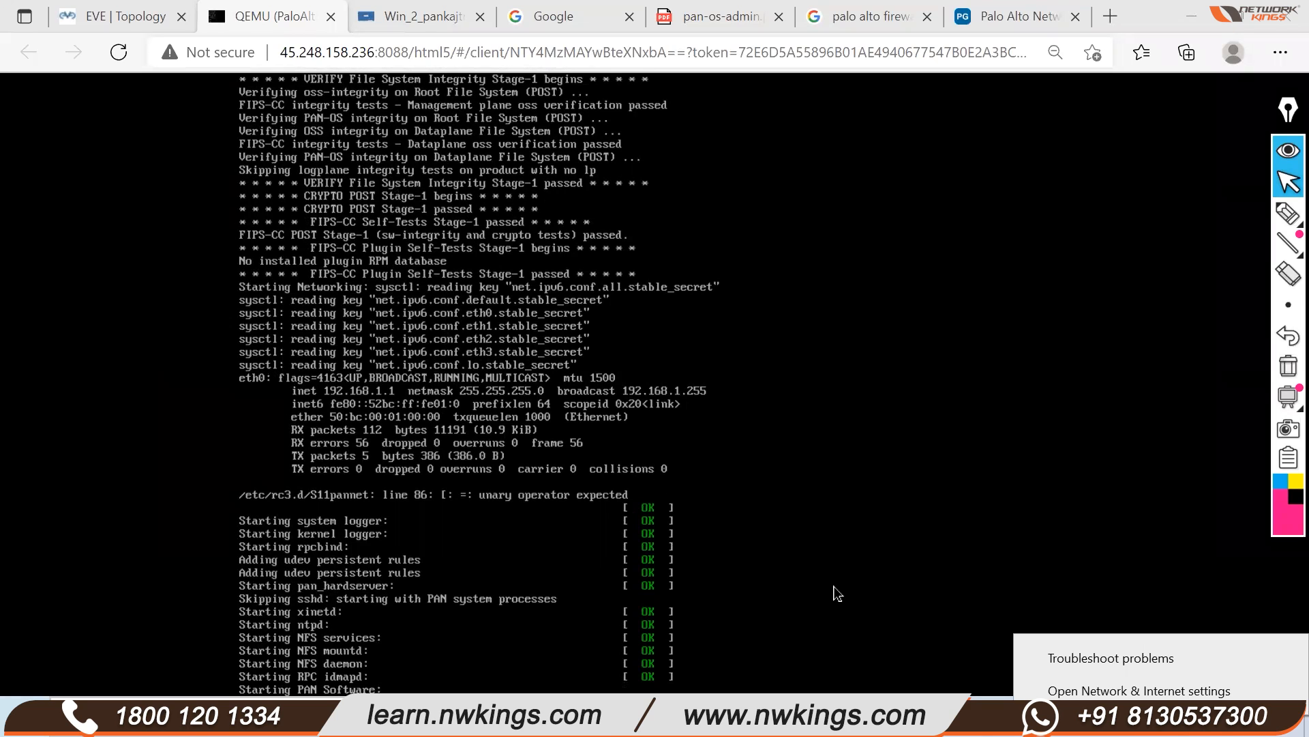
Wait on the PaloAlto console while PAN-OS services start toward the login prompt
left_click_drag(1279, 130, 1256, 121)
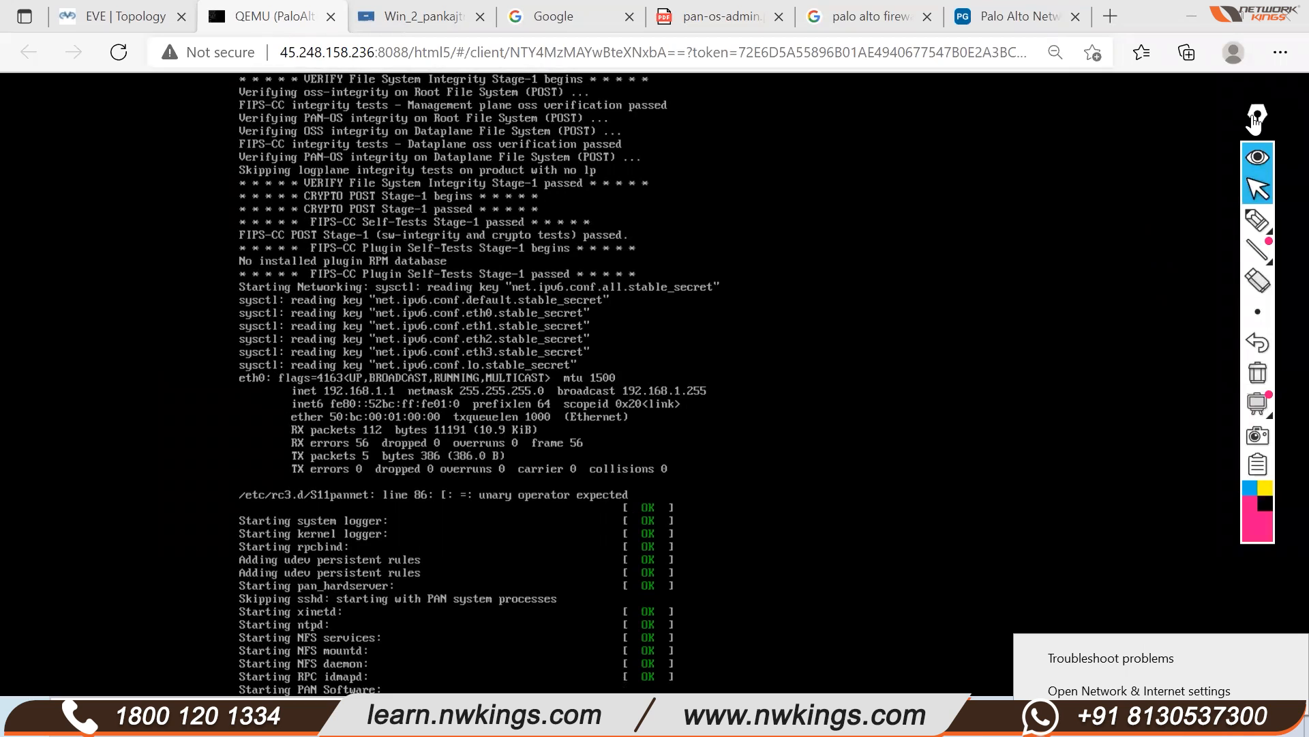
left_click_drag(1256, 122, 1286, 123)
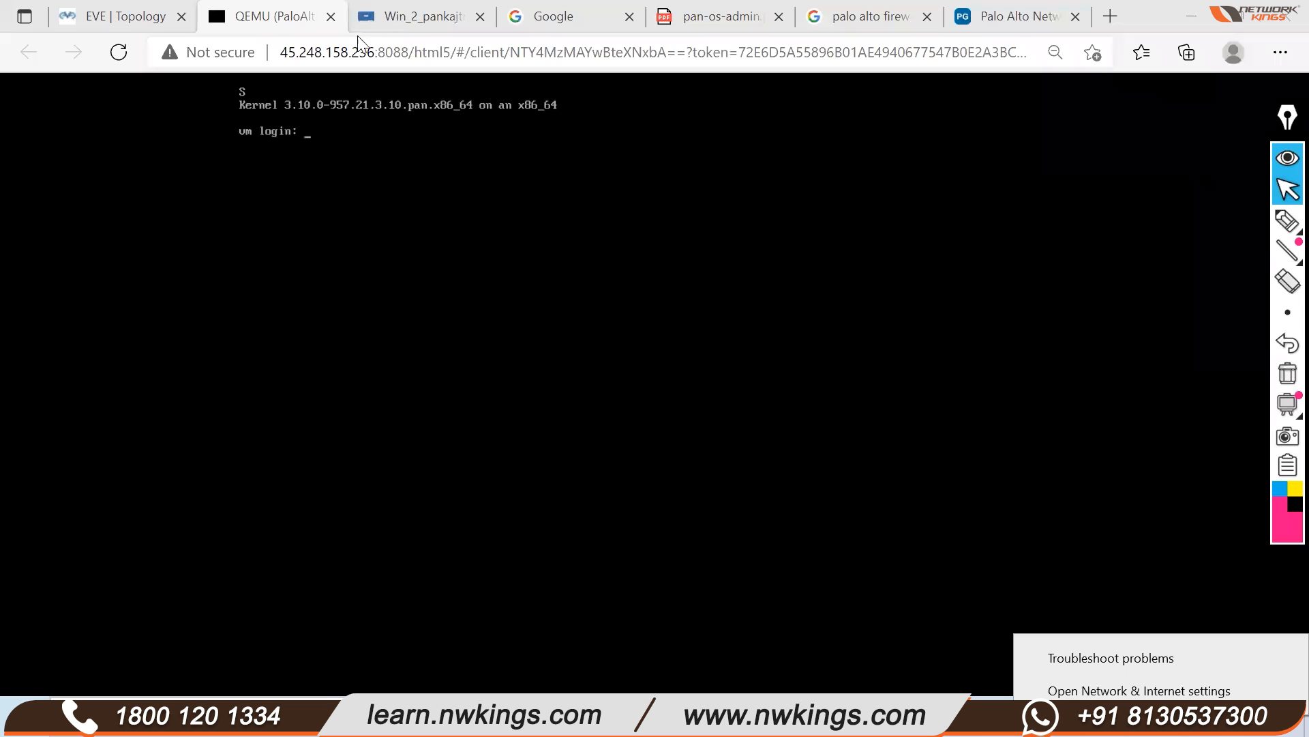
Postpone the Windows restart, then enter admin at the PaloAlto console's login prompt
left_click(402, 24)
left_click(748, 387)
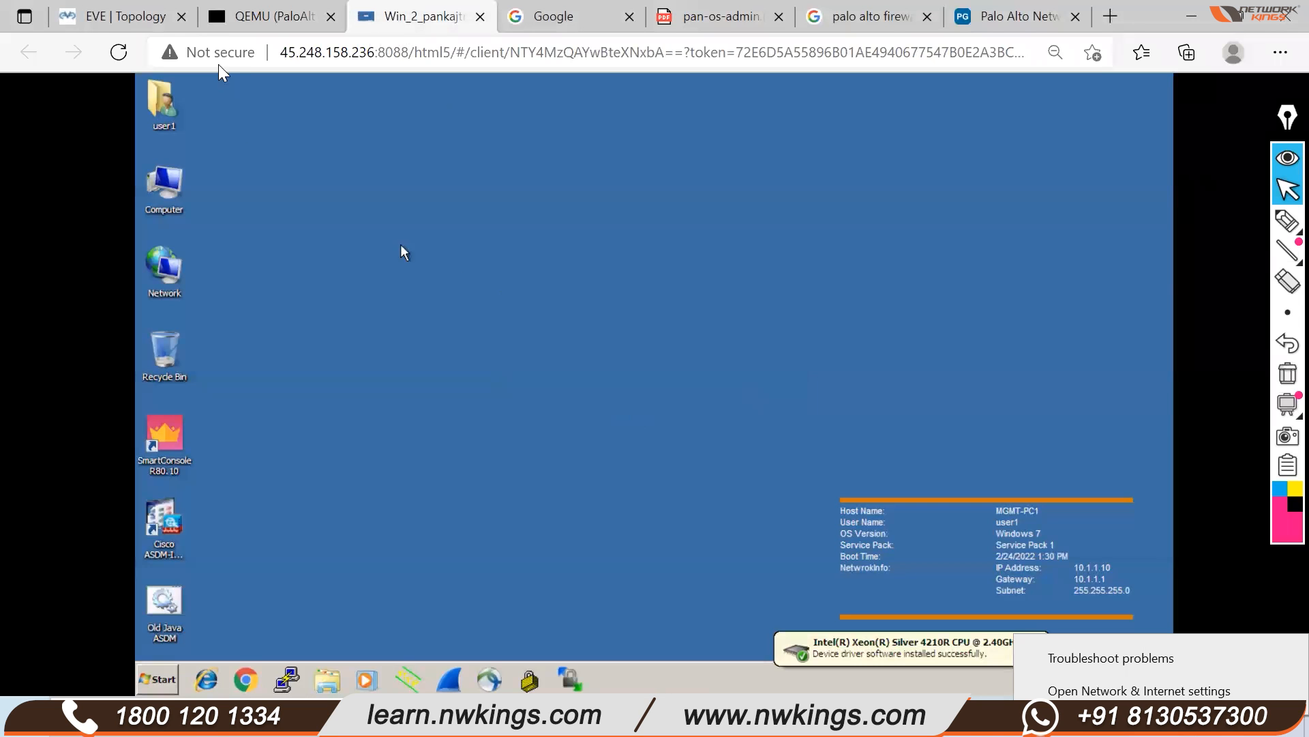
left_click(265, 19)
left_click(120, 24)
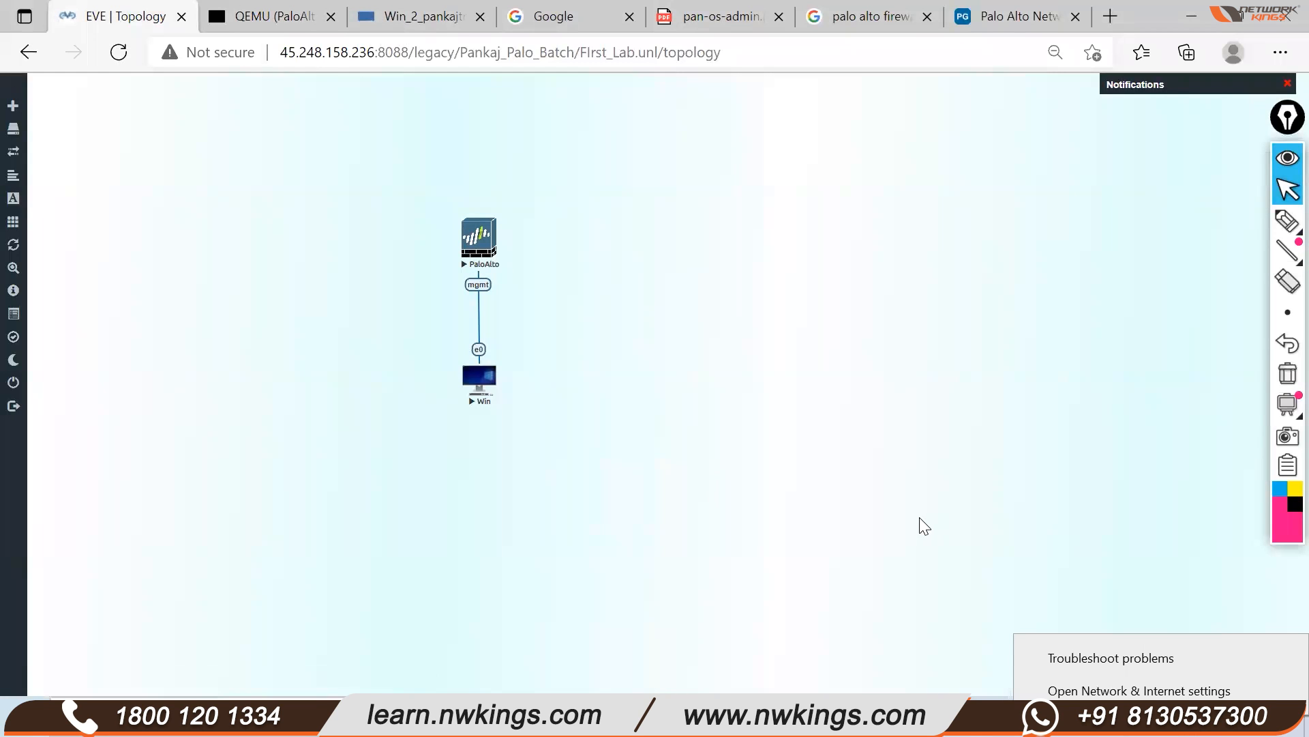
left_click(283, 22)
type("admin")
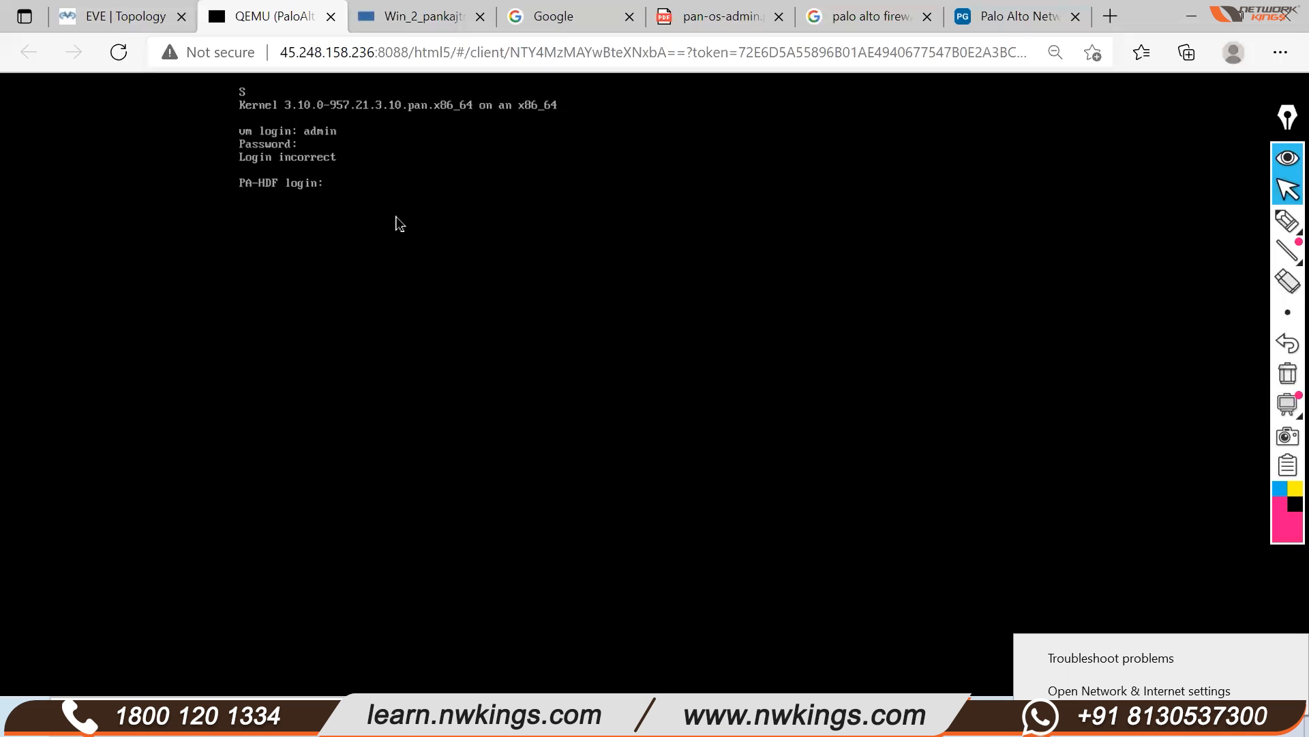
Retry the admin username at the PA-HDF login prompt several times, reopening the PaloAlto console once
type("admin")
key("Return")
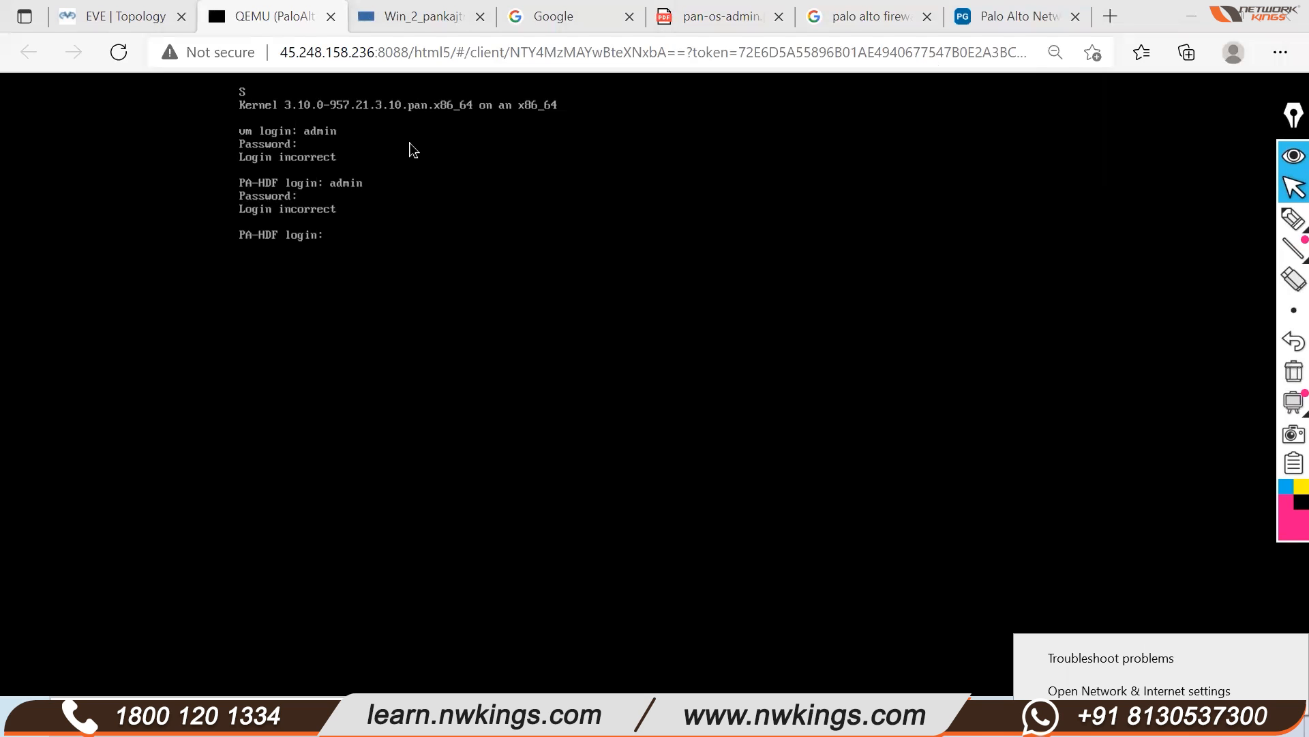
left_click(119, 17)
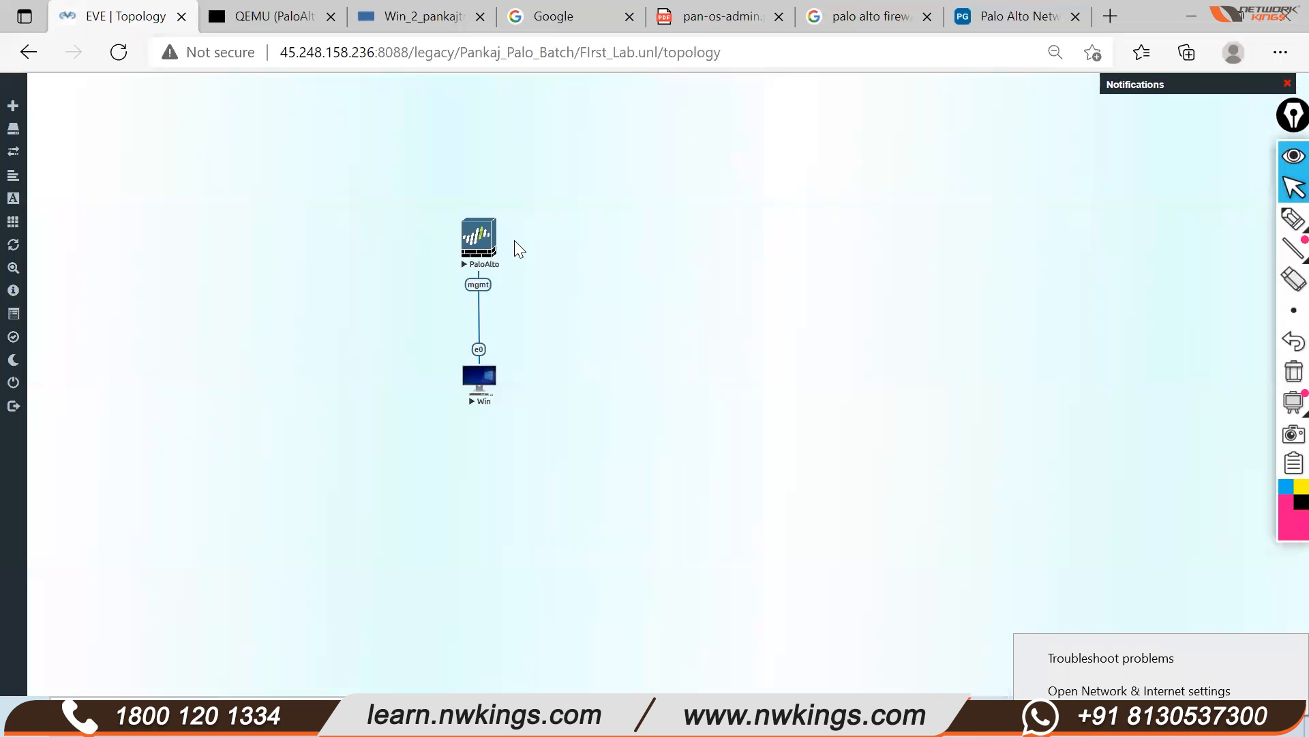
left_click(479, 237)
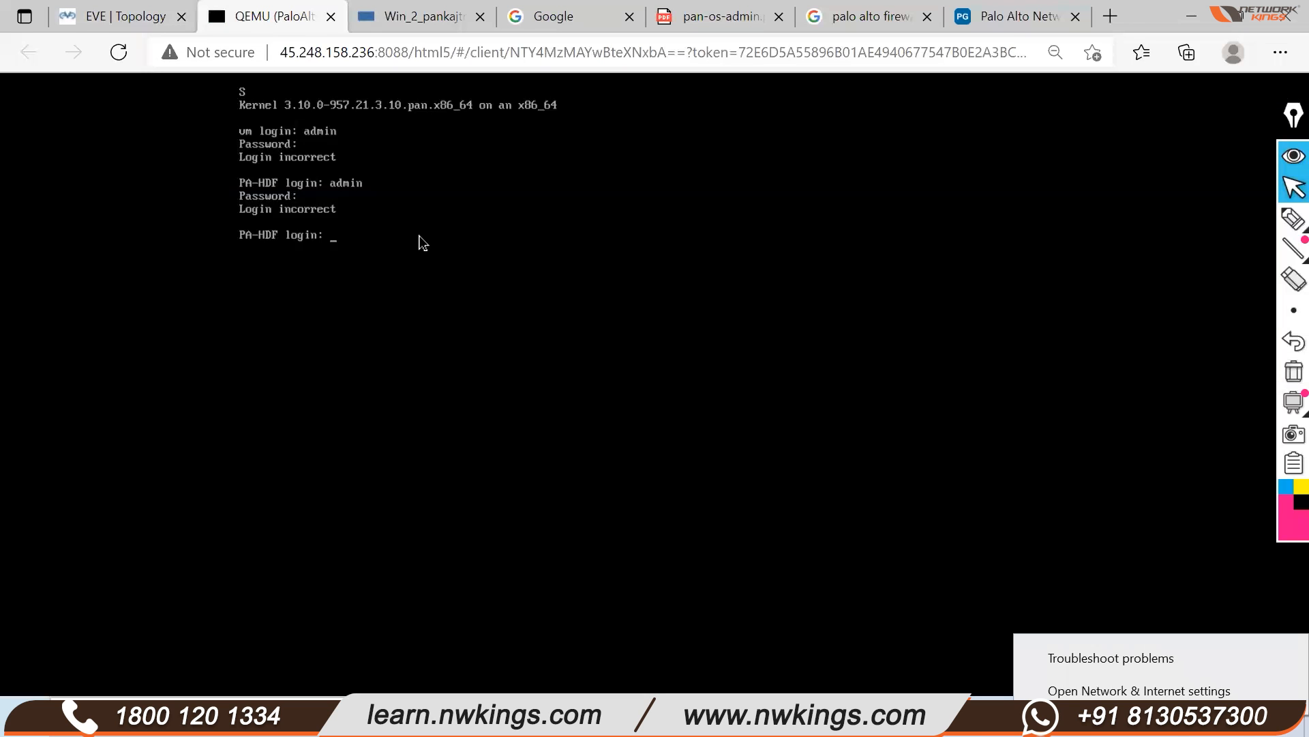
type("admin")
key("Return")
key("Return")
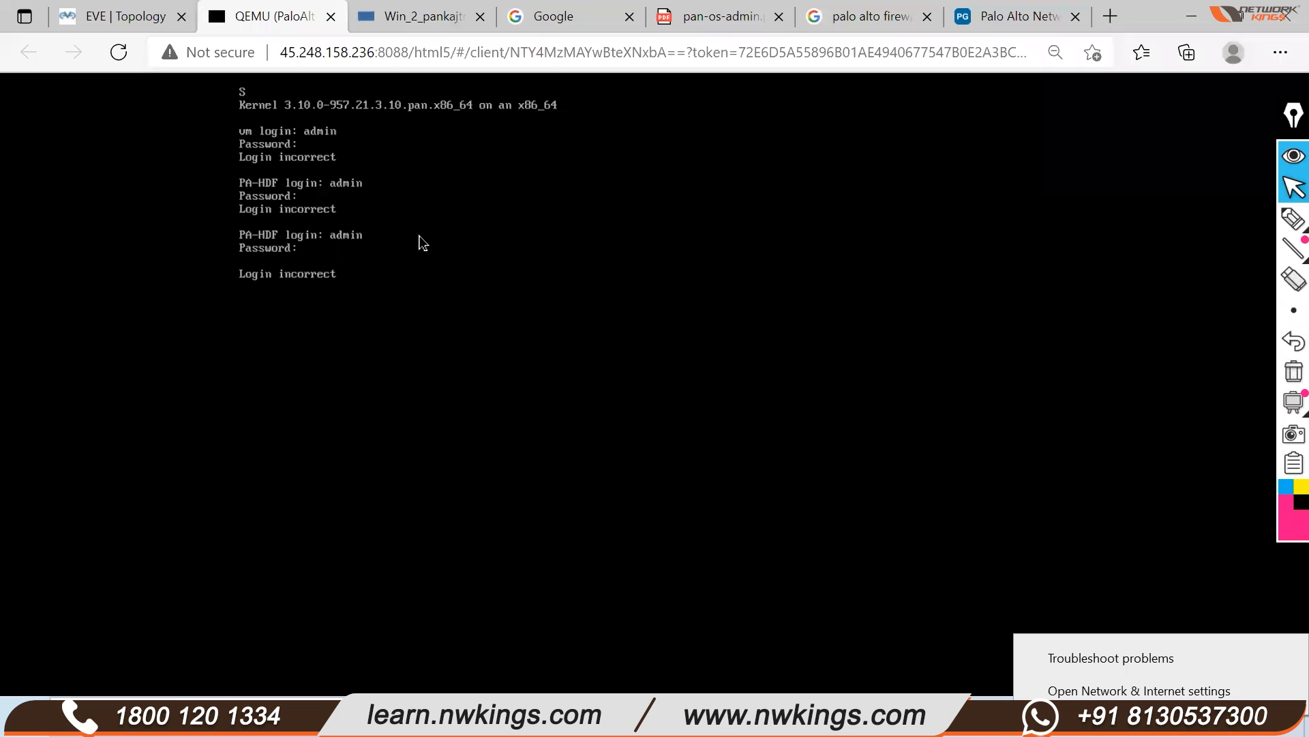
type("admin")
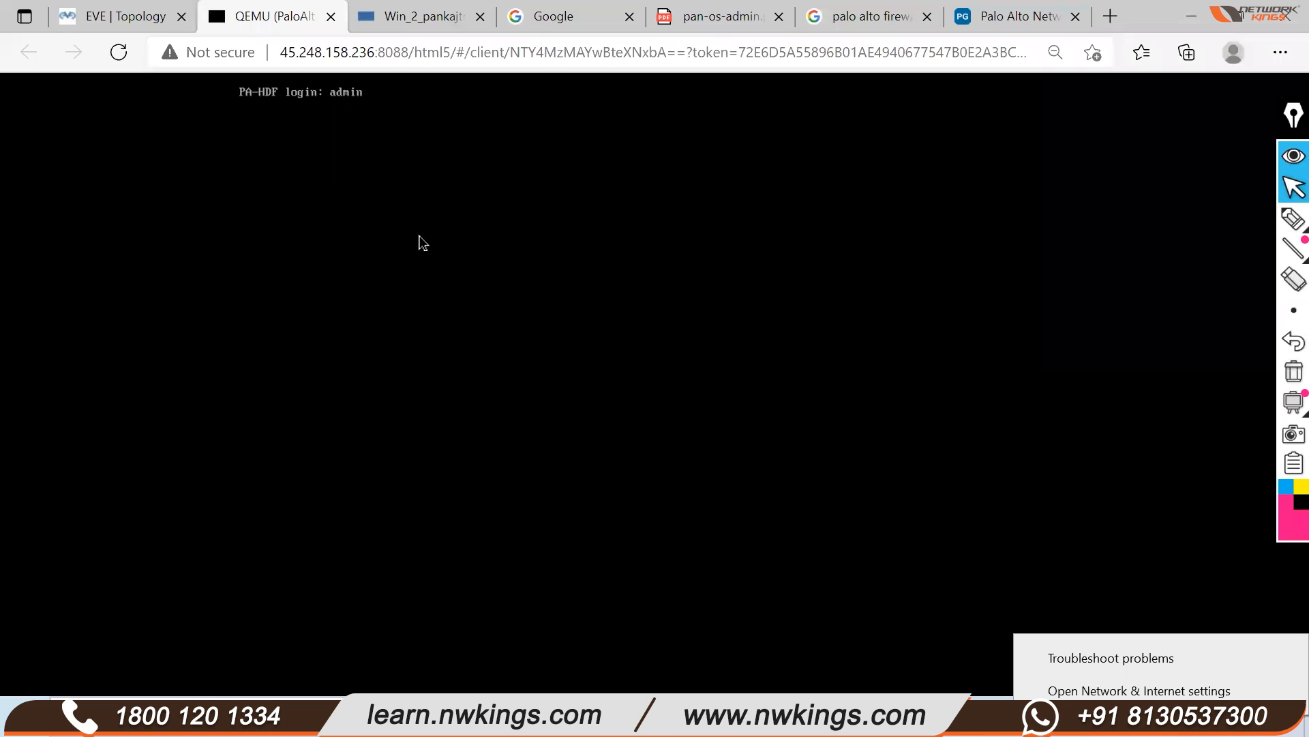
key("Return")
key("Return")
type("admin")
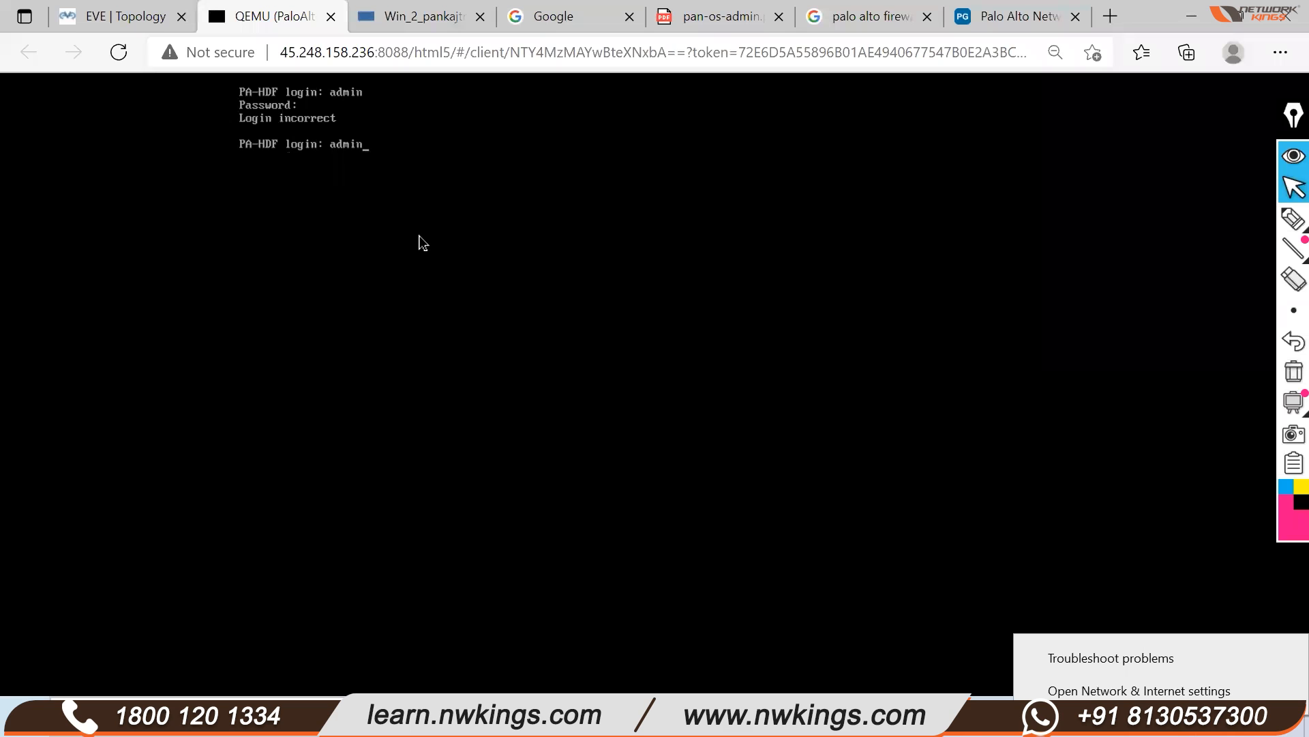
key("Return")
key("Return")
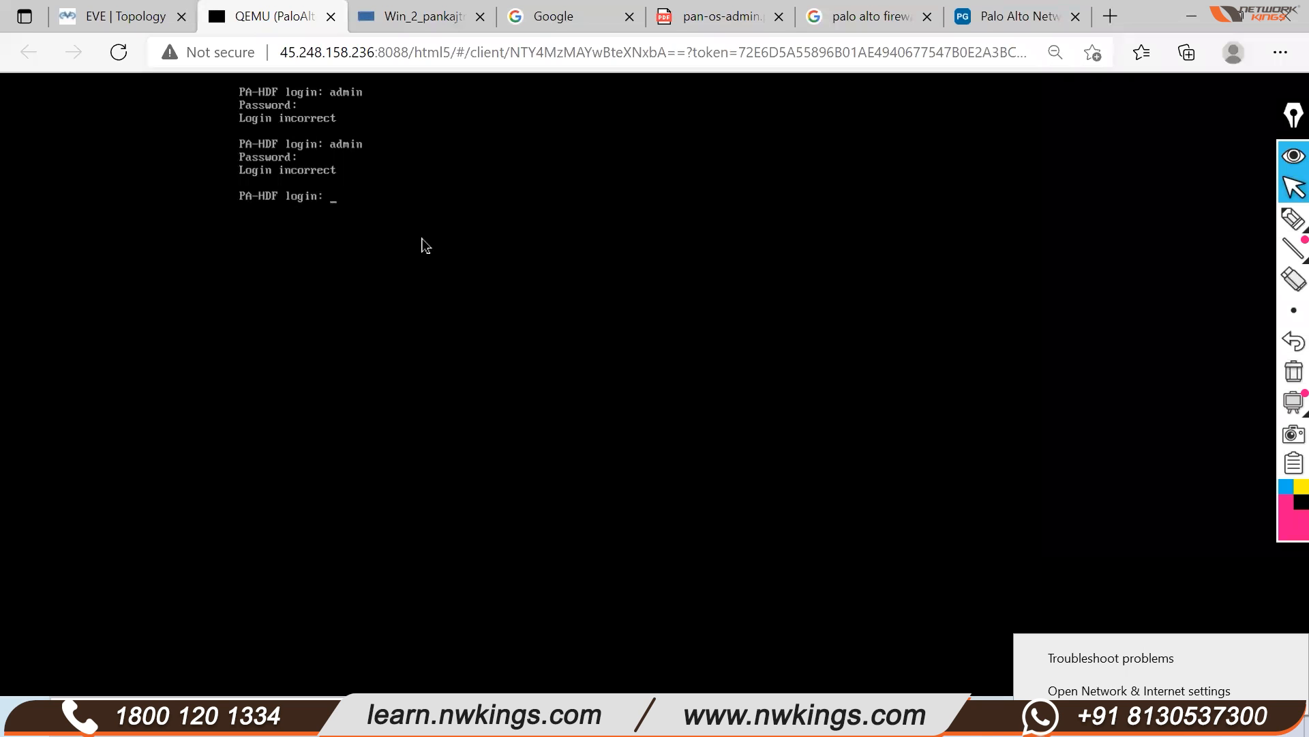
Check the Windows desktop and lab topology, returning each time to the PaloAlto console
left_click(436, 16)
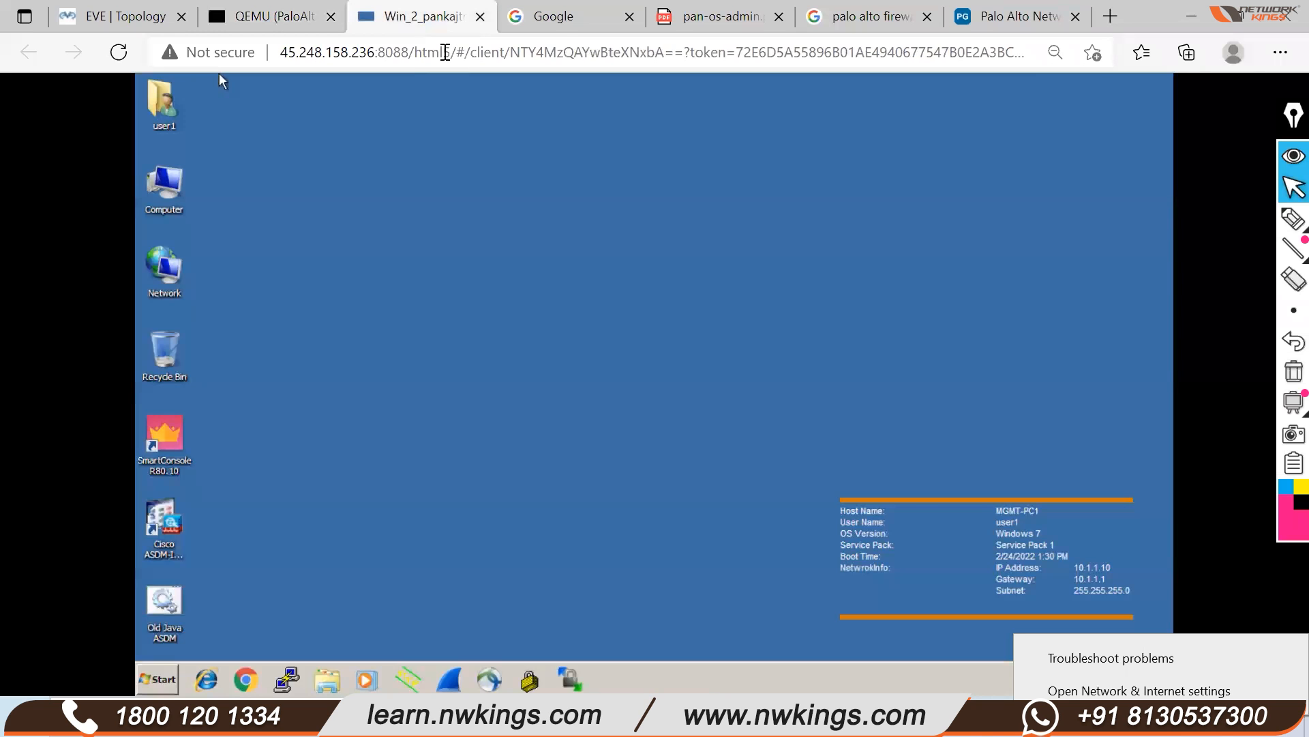
left_click(279, 25)
left_click(116, 16)
left_click(286, 26)
left_click(412, 22)
left_click(263, 21)
left_click(140, 19)
left_click(272, 18)
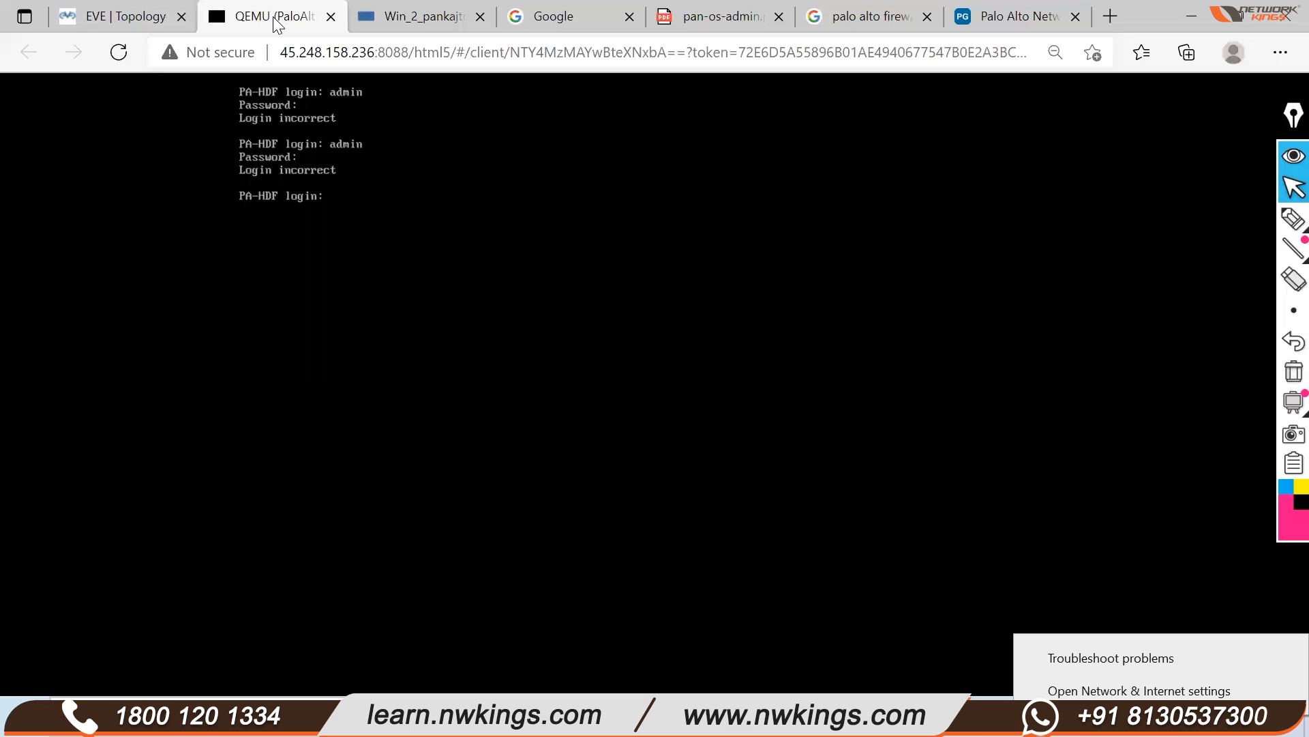
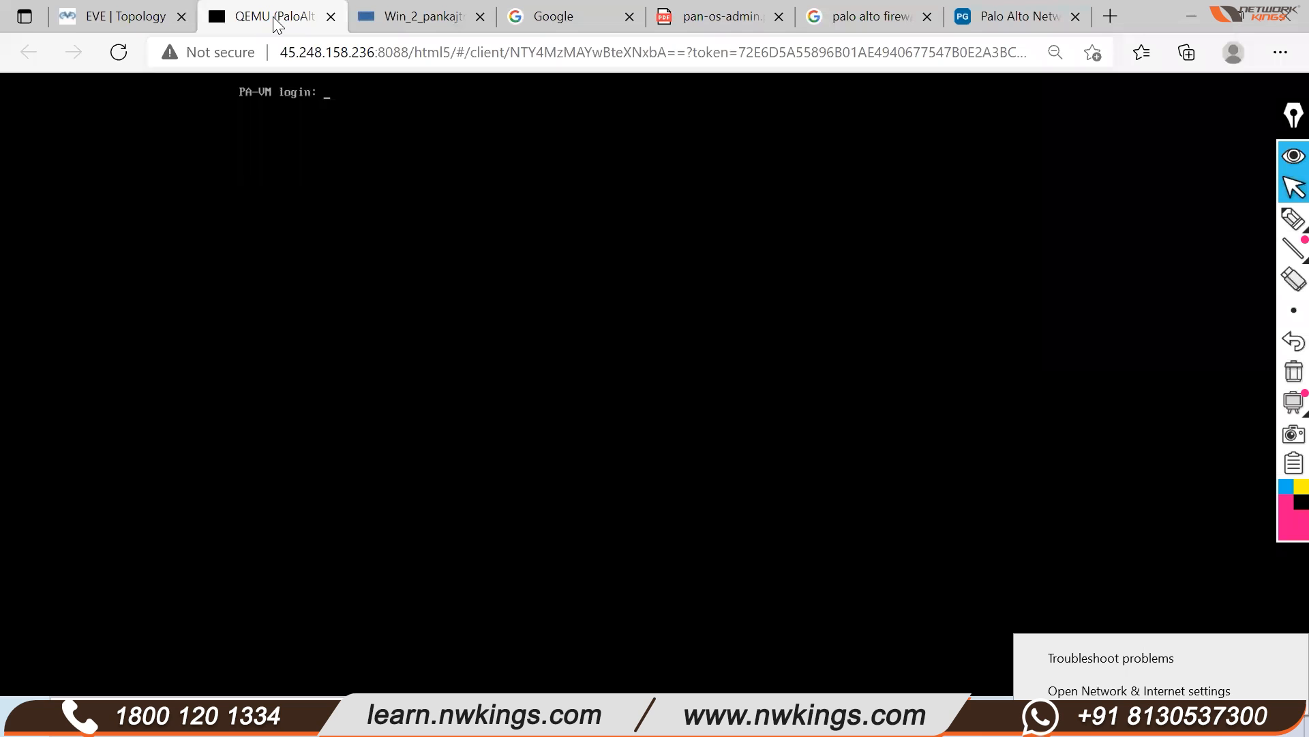
Log in to the PA-VM console as admin and enter the old default password
type("admin")
key("Return")
key("Return")
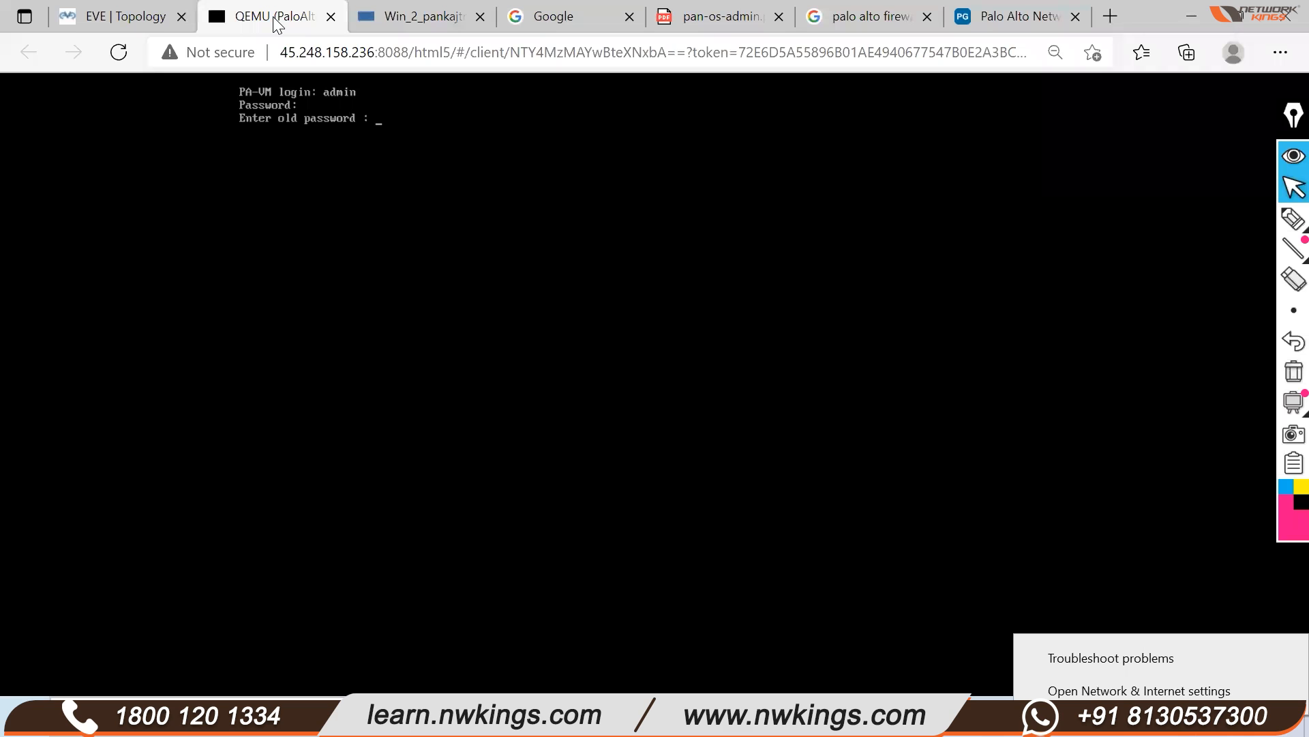
key("Return")
left_click(1294, 219)
mouse_move(1174, 234)
left_mouse_down()
mouse_move(1238, 273)
mouse_move(1070, 281)
left_mouse_up()
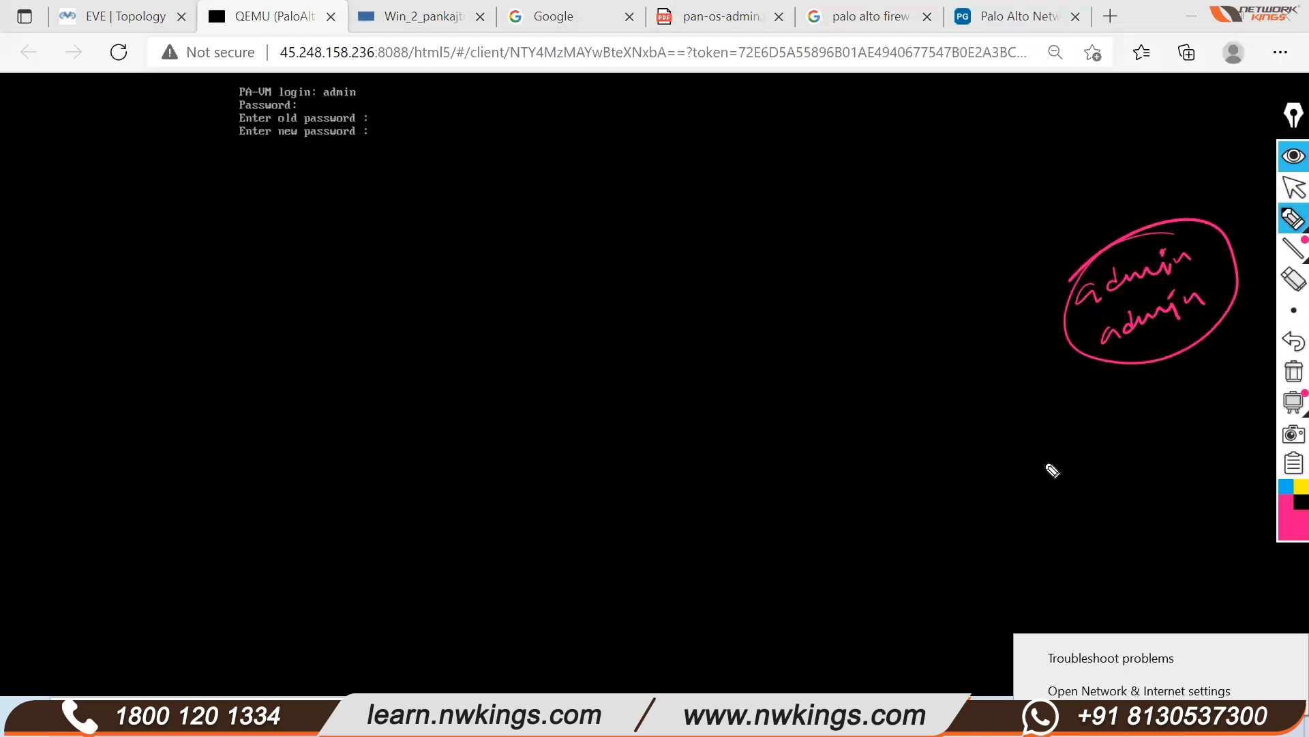
mouse_move(1049, 450)
left_mouse_down()
mouse_move(1105, 444)
mouse_move(1046, 505)
mouse_move(1162, 423)
left_mouse_up()
mouse_move(1146, 408)
left_mouse_down()
mouse_move(1163, 432)
mouse_move(1204, 390)
mouse_move(1245, 396)
mouse_move(1251, 375)
left_mouse_up()
left_click(1291, 191)
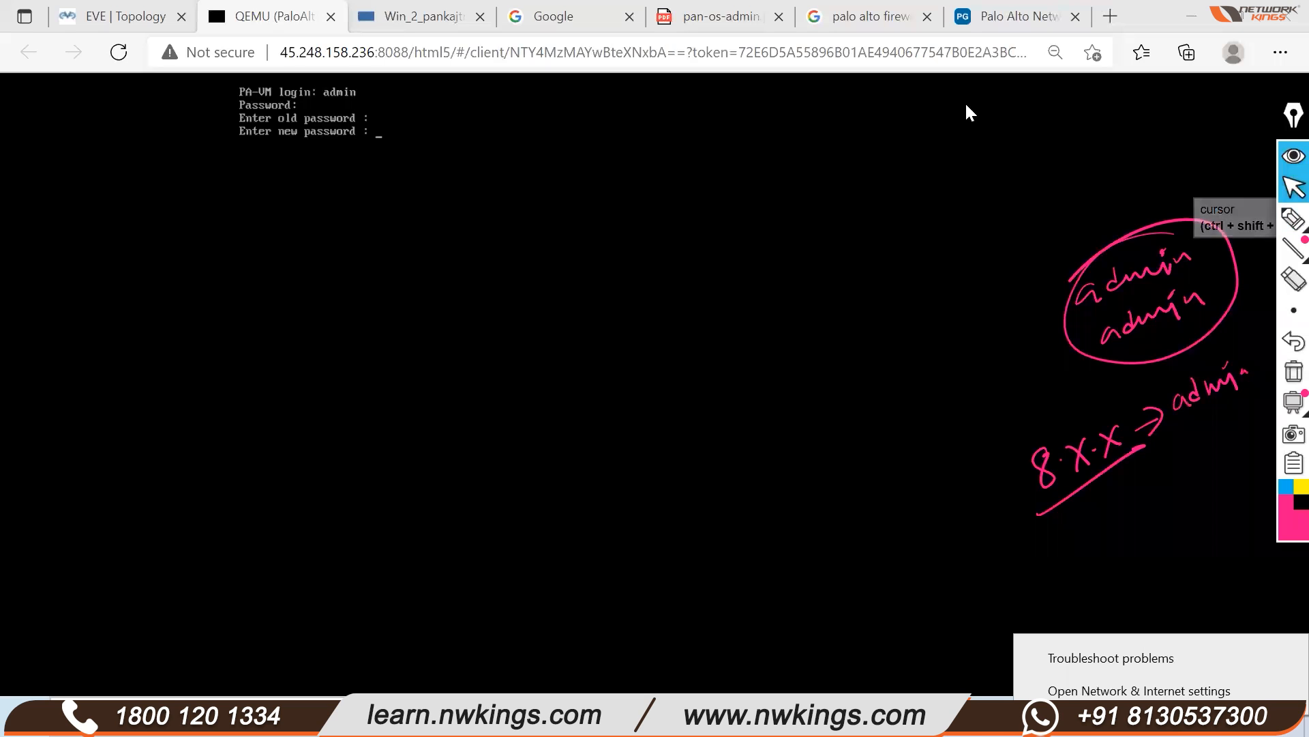
left_click(1154, 316)
left_click(1294, 219)
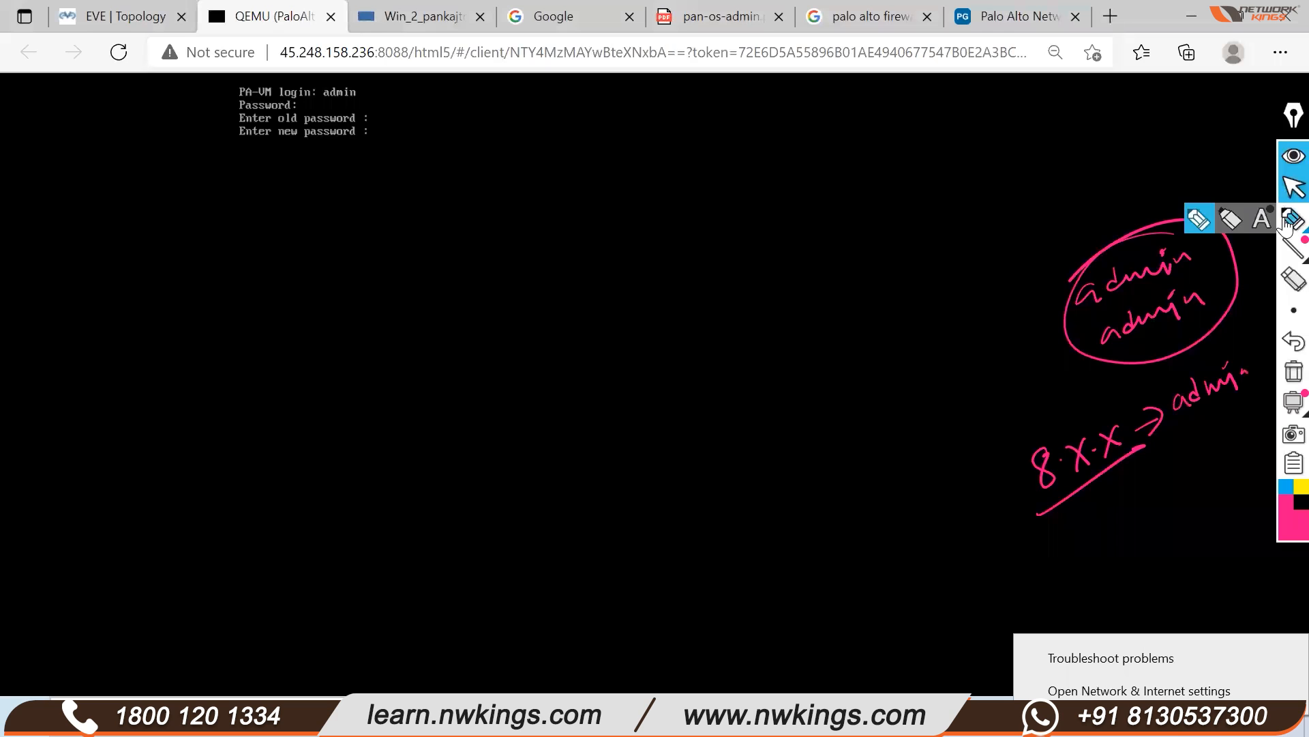
left_click(1082, 543)
mouse_move(1071, 539)
left_mouse_down()
mouse_move(1076, 575)
mouse_move(1101, 546)
left_mouse_up()
mouse_move(1100, 526)
left_mouse_down()
mouse_move(1087, 547)
mouse_move(1140, 539)
left_mouse_up()
left_click_drag(1144, 505, 1124, 541)
mouse_move(1067, 607)
left_mouse_down()
mouse_move(1172, 527)
mouse_move(1207, 475)
left_mouse_up()
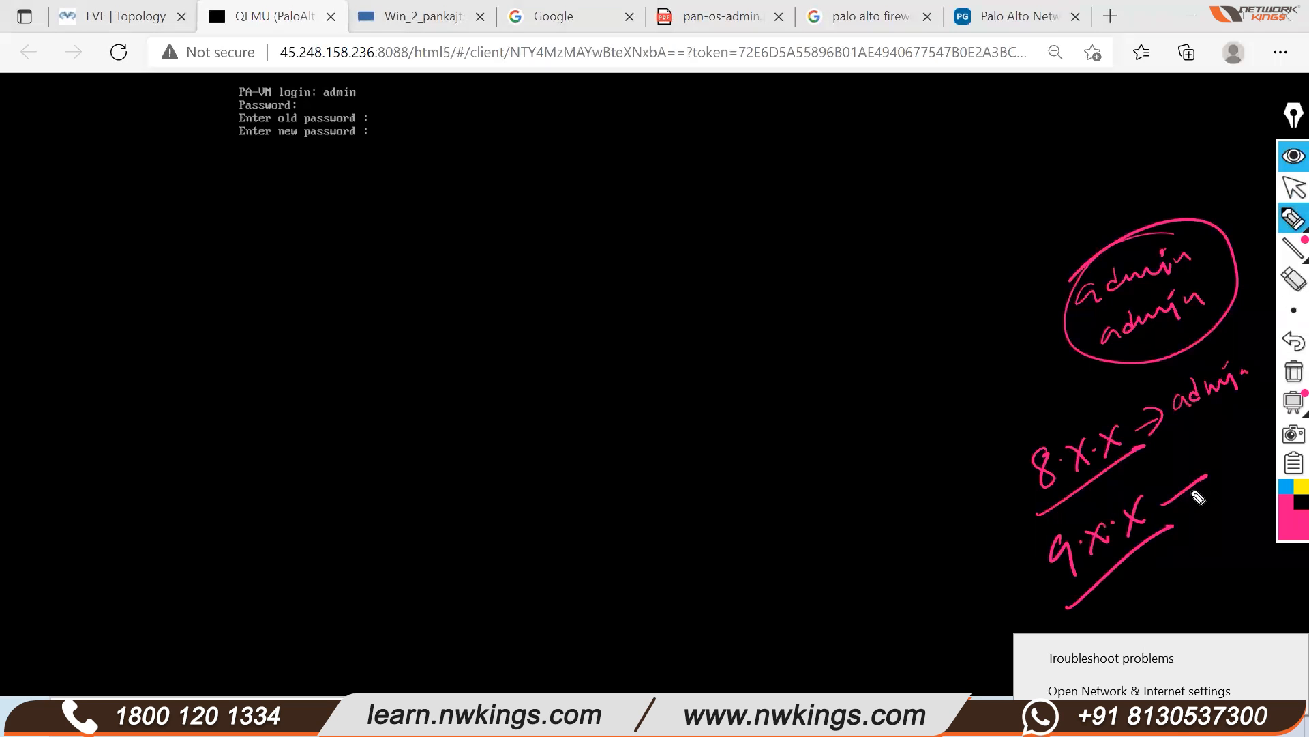
left_click_drag(1105, 593, 1117, 627)
mouse_move(1137, 595)
left_mouse_down()
mouse_move(1177, 601)
mouse_move(1161, 604)
left_mouse_up()
left_click_drag(1193, 546, 1220, 561)
left_click_drag(1218, 539, 1188, 595)
left_click_drag(1133, 620, 1243, 561)
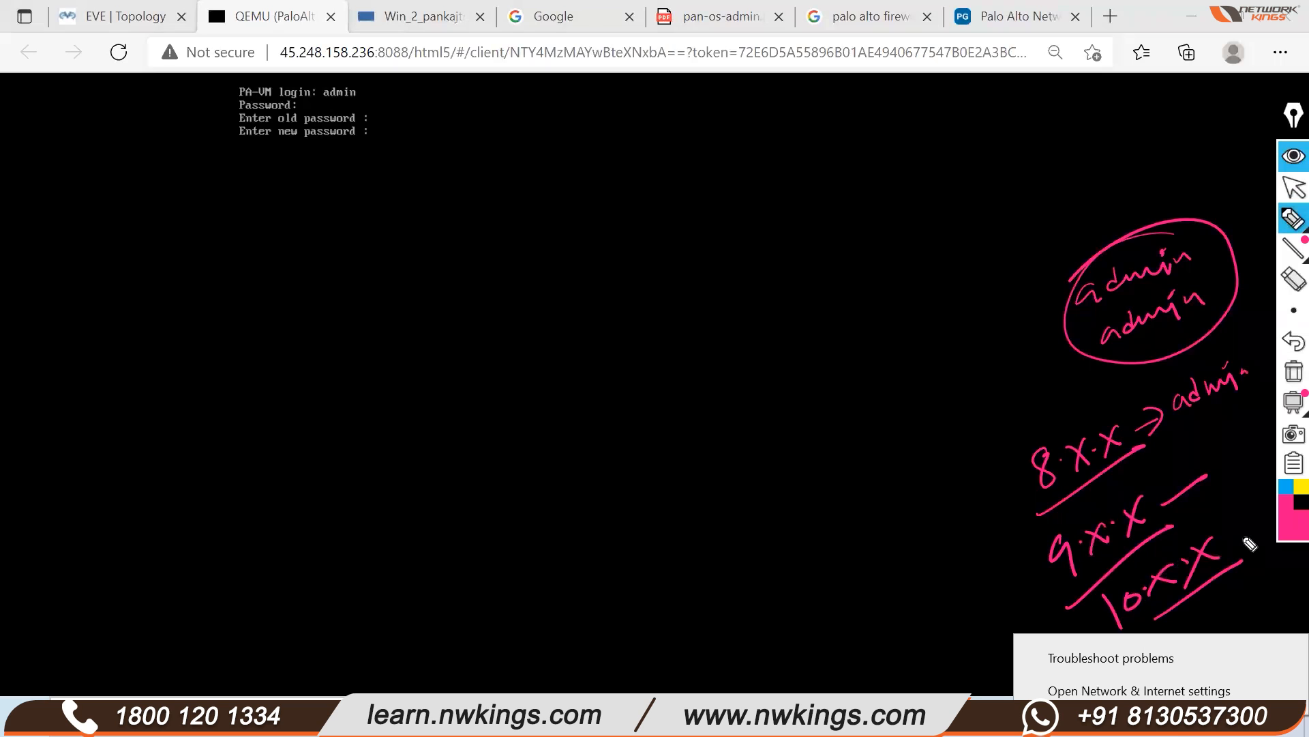
left_click(1293, 186)
left_click(1286, 158)
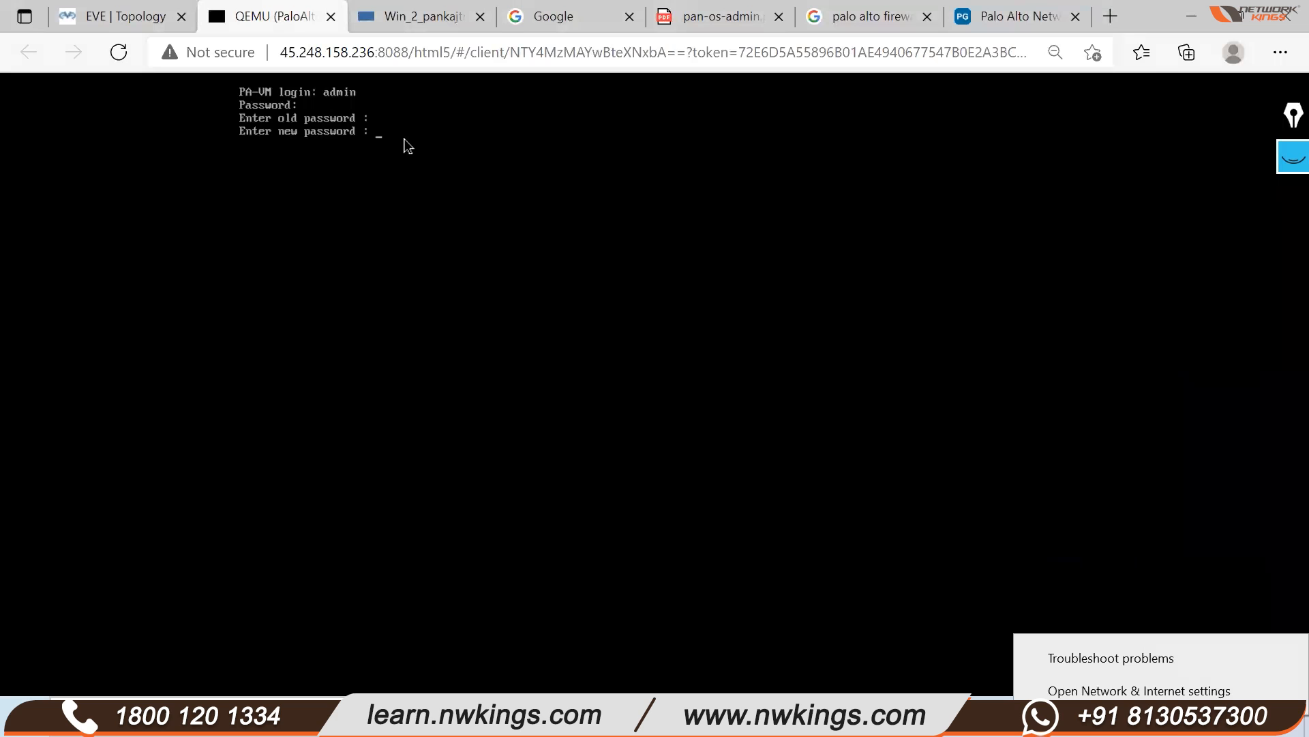
Confirm the new PA-VM password, then bring up the First_Lab topology page
key("Return")
key("Return")
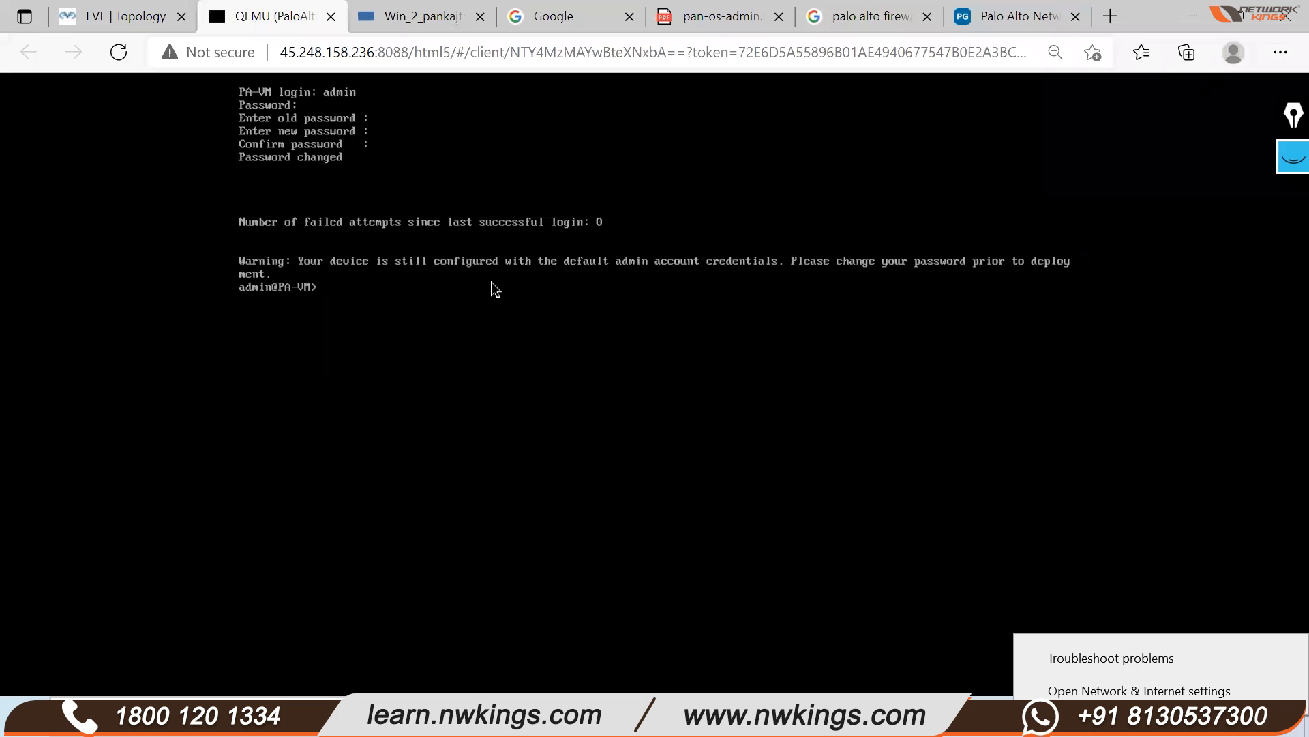
left_click(135, 25)
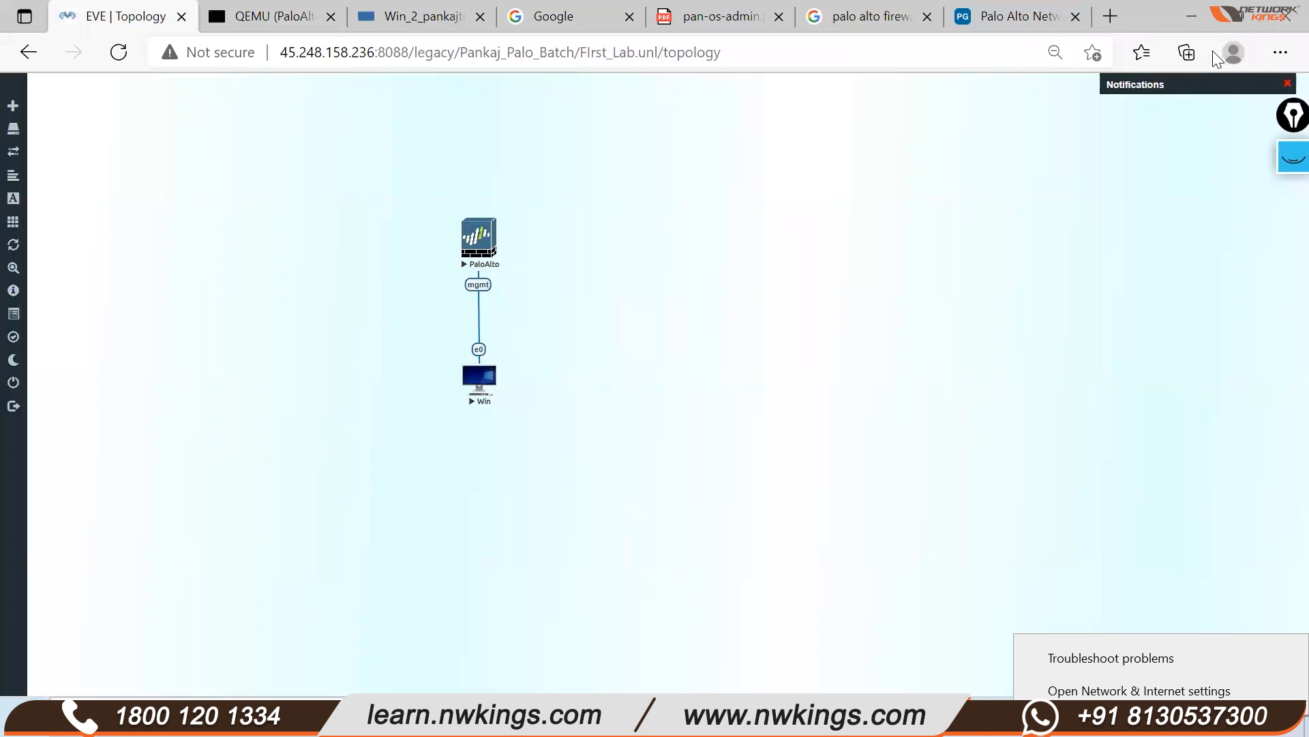
Compare the topology and PA-VM console, ending on the admin@PA-VM> prompt
left_click(265, 15)
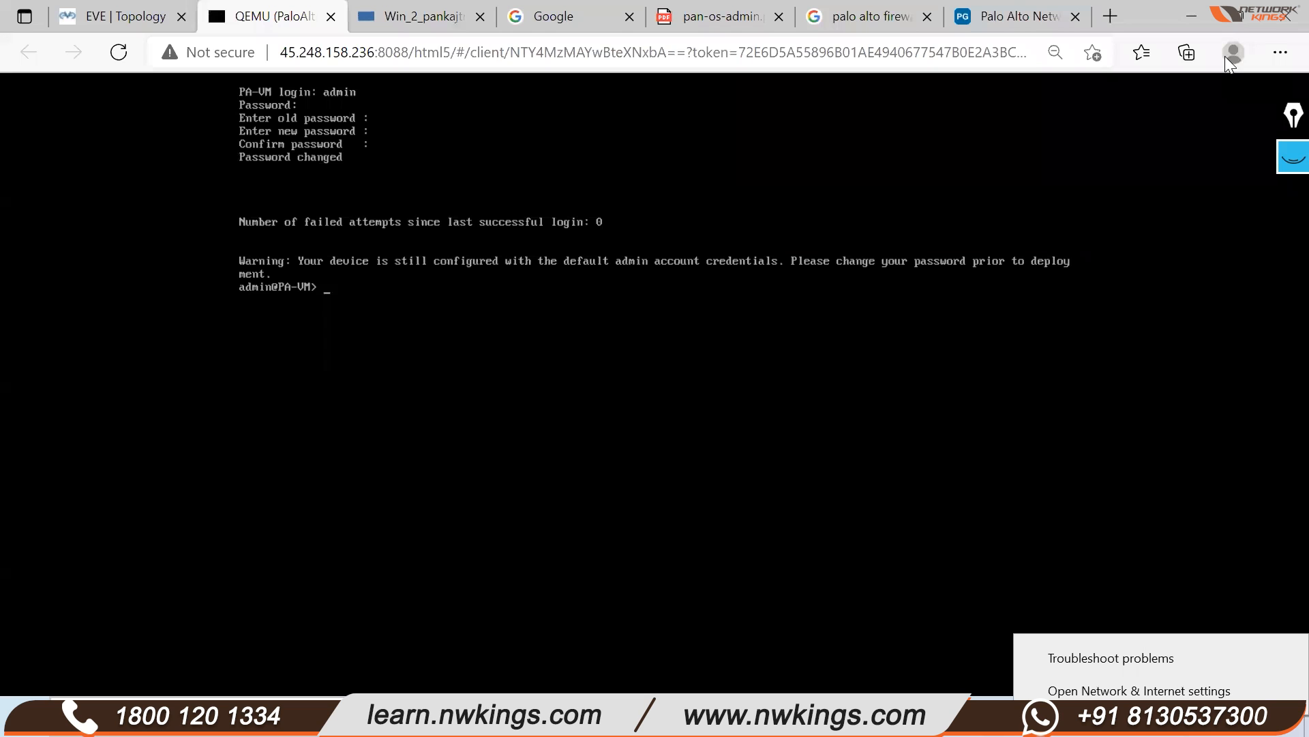
left_click(103, 17)
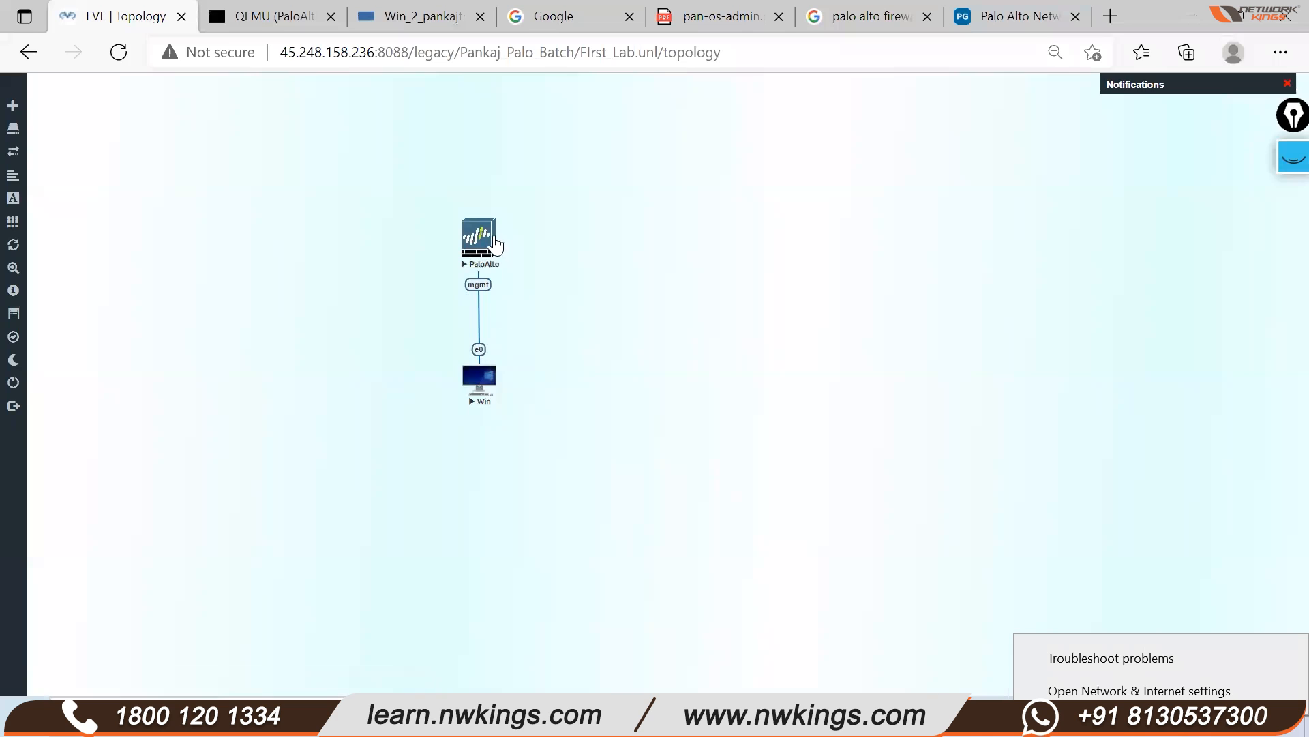
left_click(269, 16)
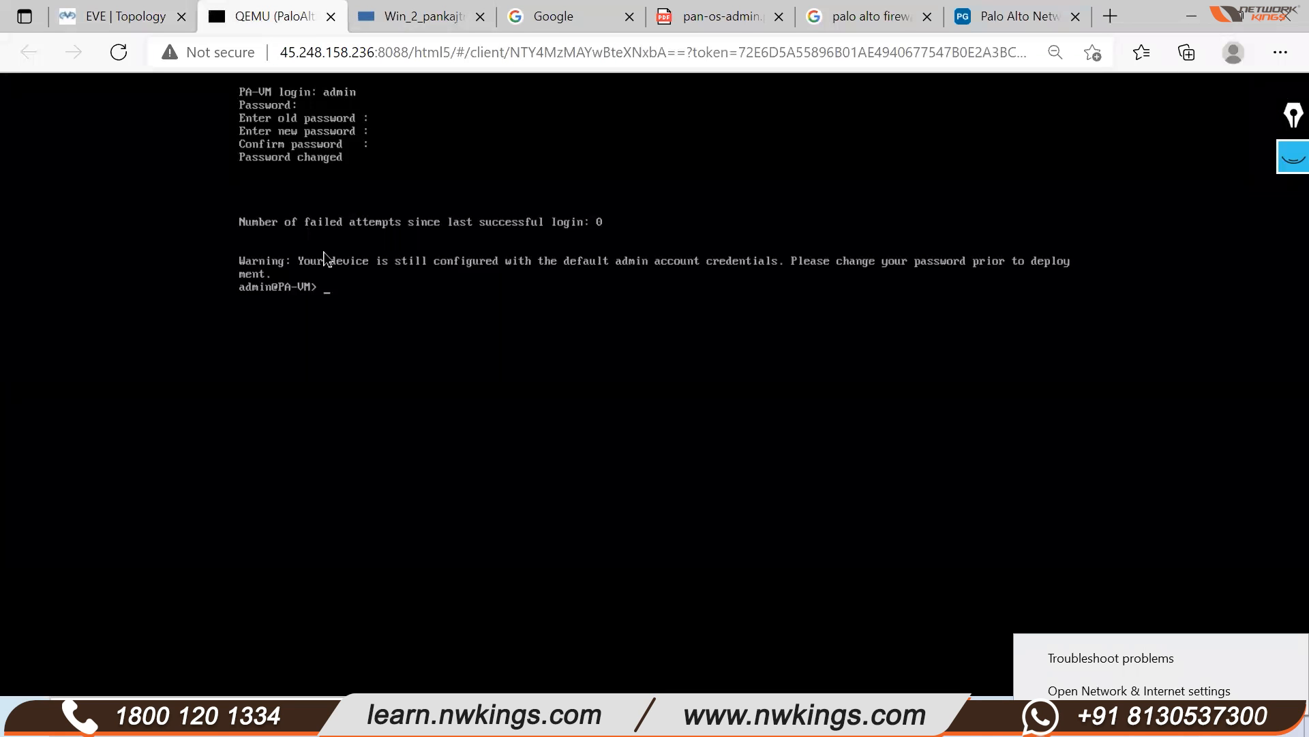
left_click(121, 17)
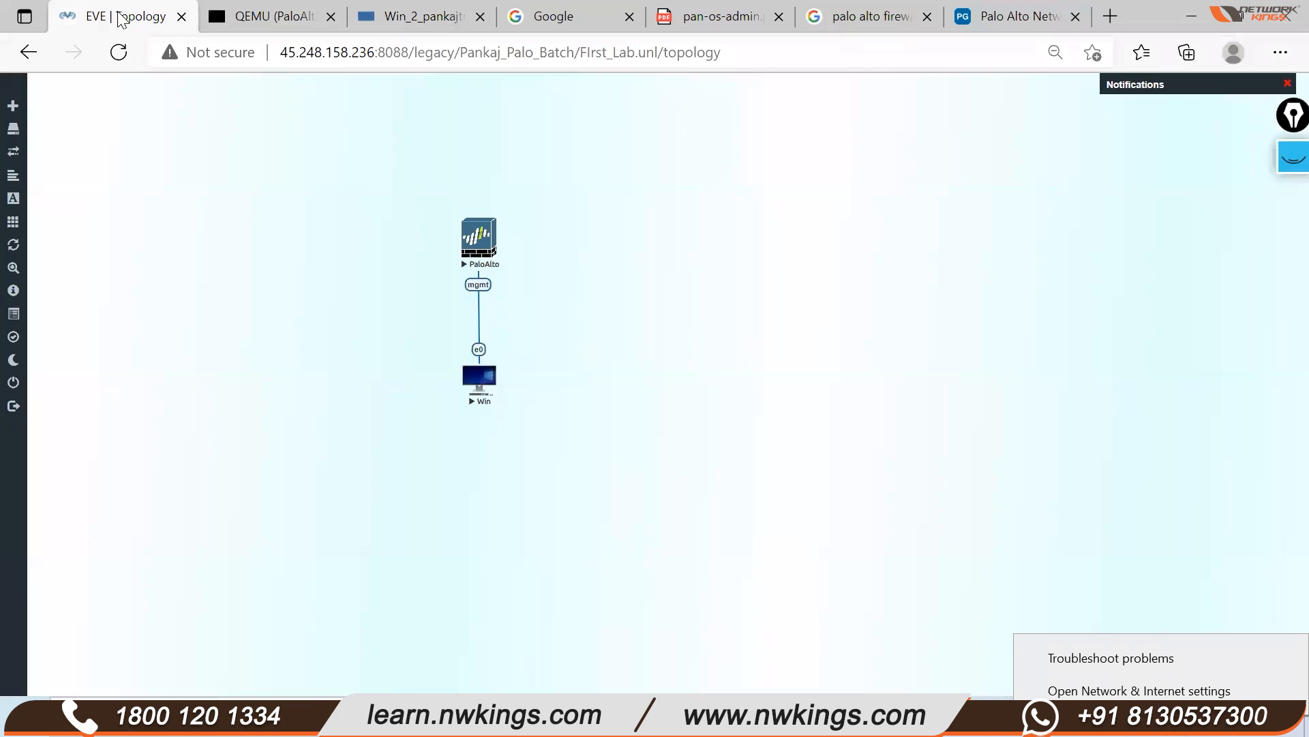
left_click(287, 22)
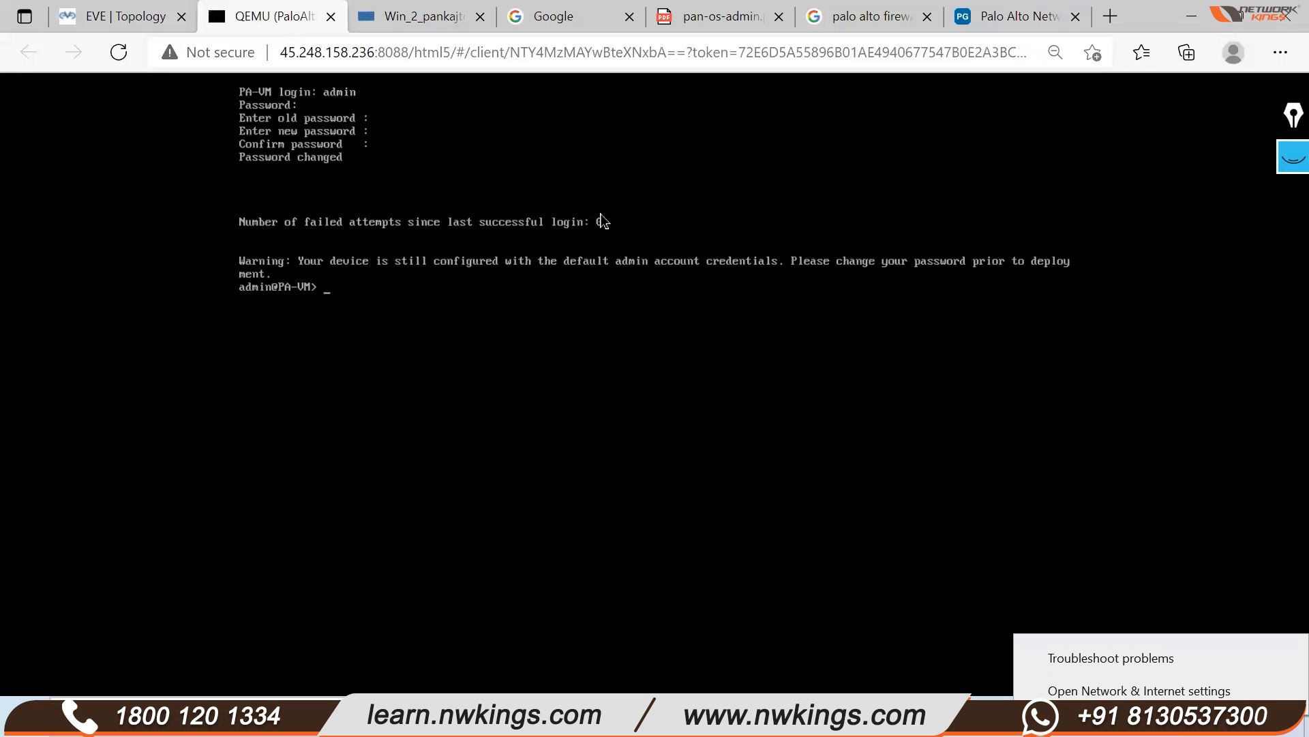
Try the show running and show system commands at the PA-VM CLI
type("show running")
key("Return")
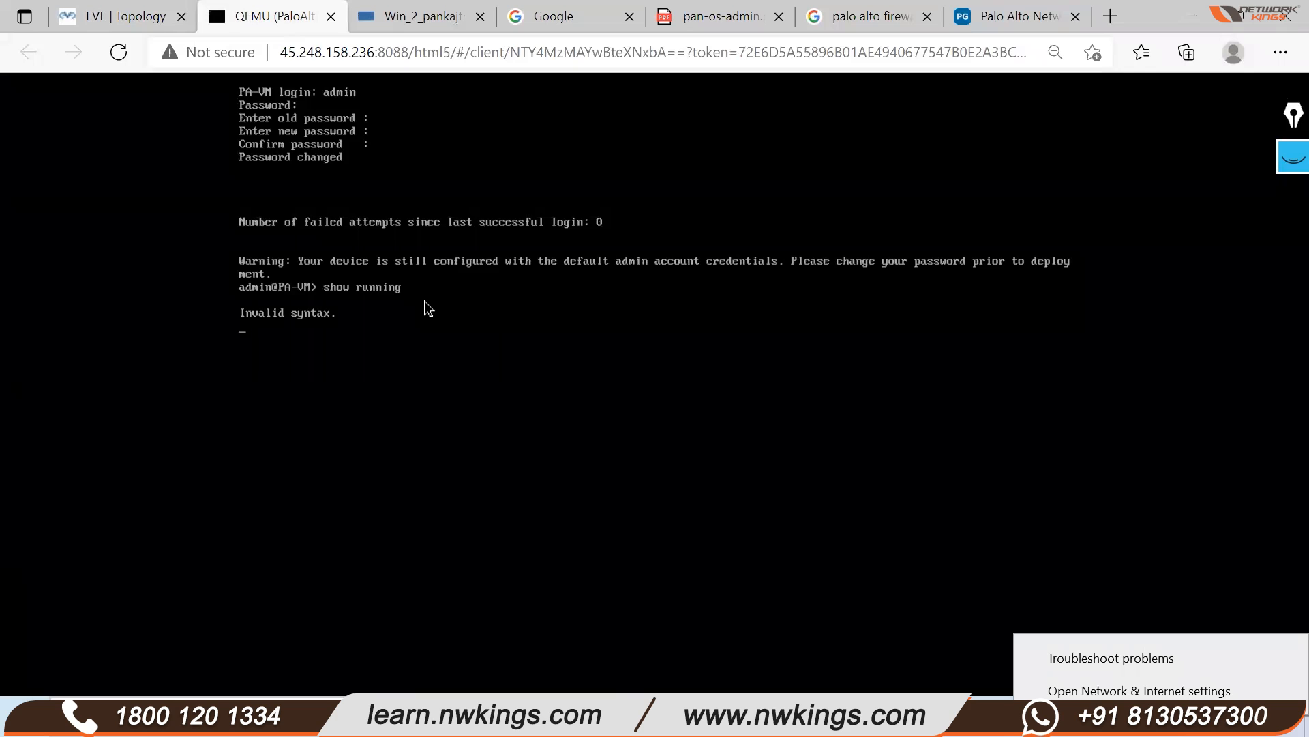
type("show sys")
key("question")
type("tem")
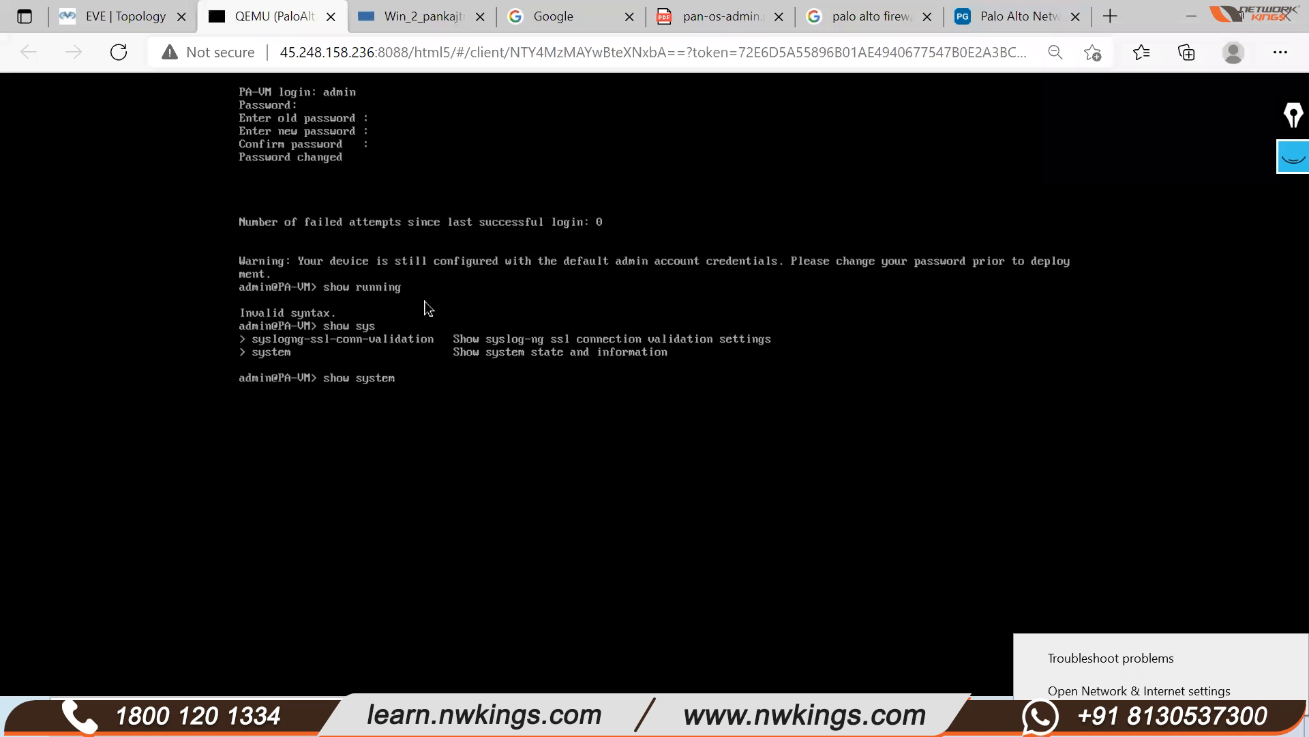
key("Return")
List the available show and show running sub-commands using Tab completion
key("Up")
key("Up")
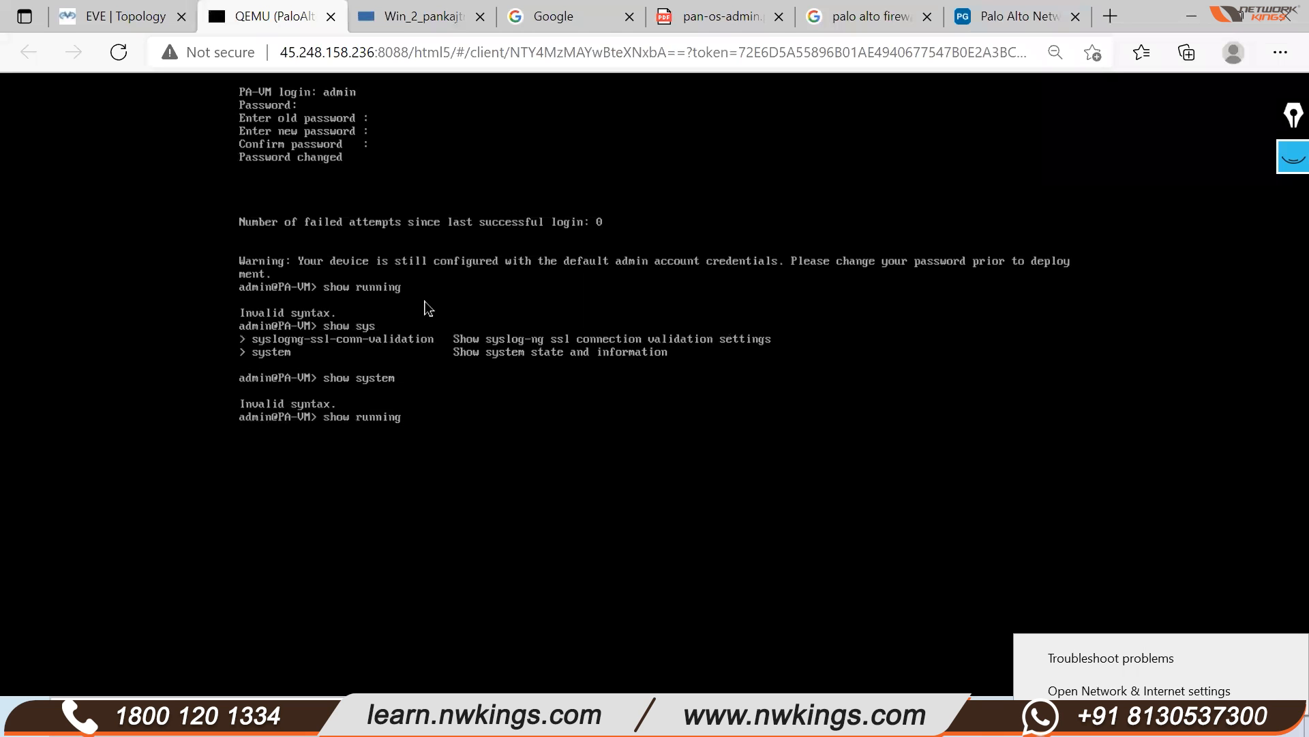
key("Down")
key("BackSpace")
key("BackSpace")
key("BackSpace")
key("BackSpace")
key("BackSpace")
key("BackSpace")
key("Tab")
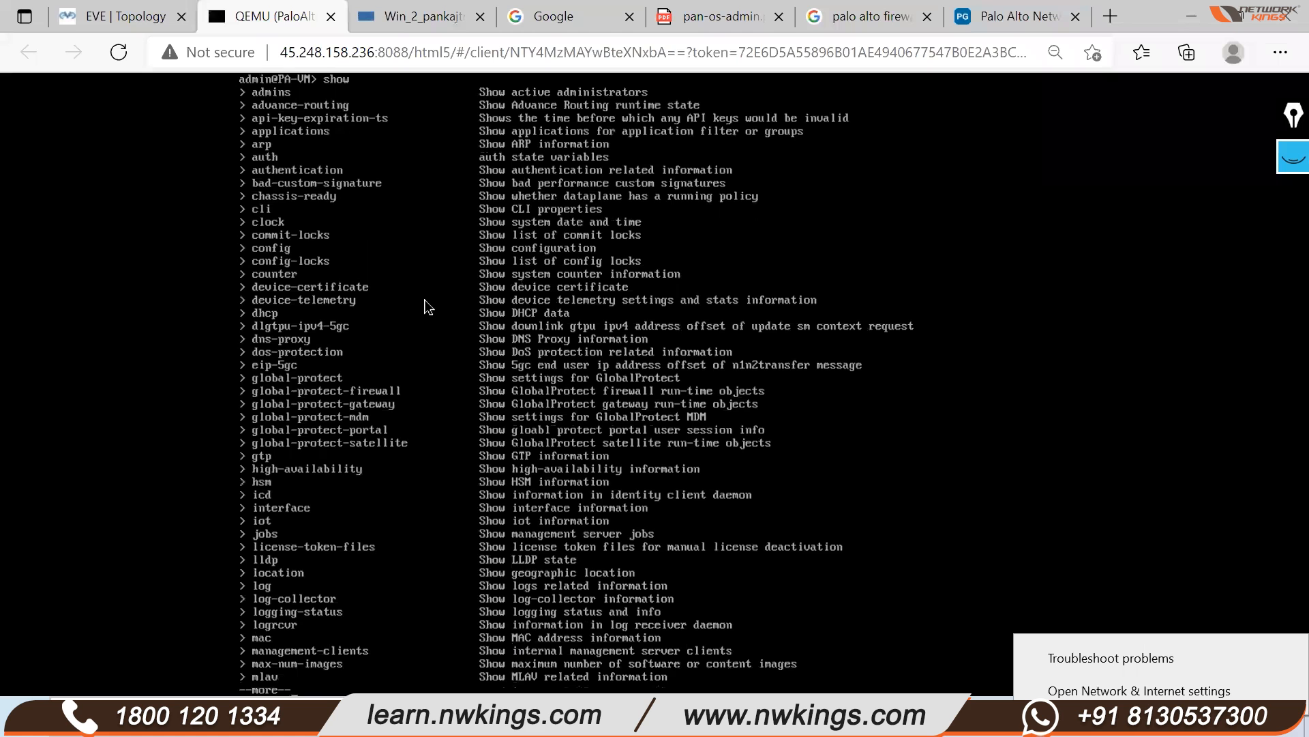
key("space")
key("space")
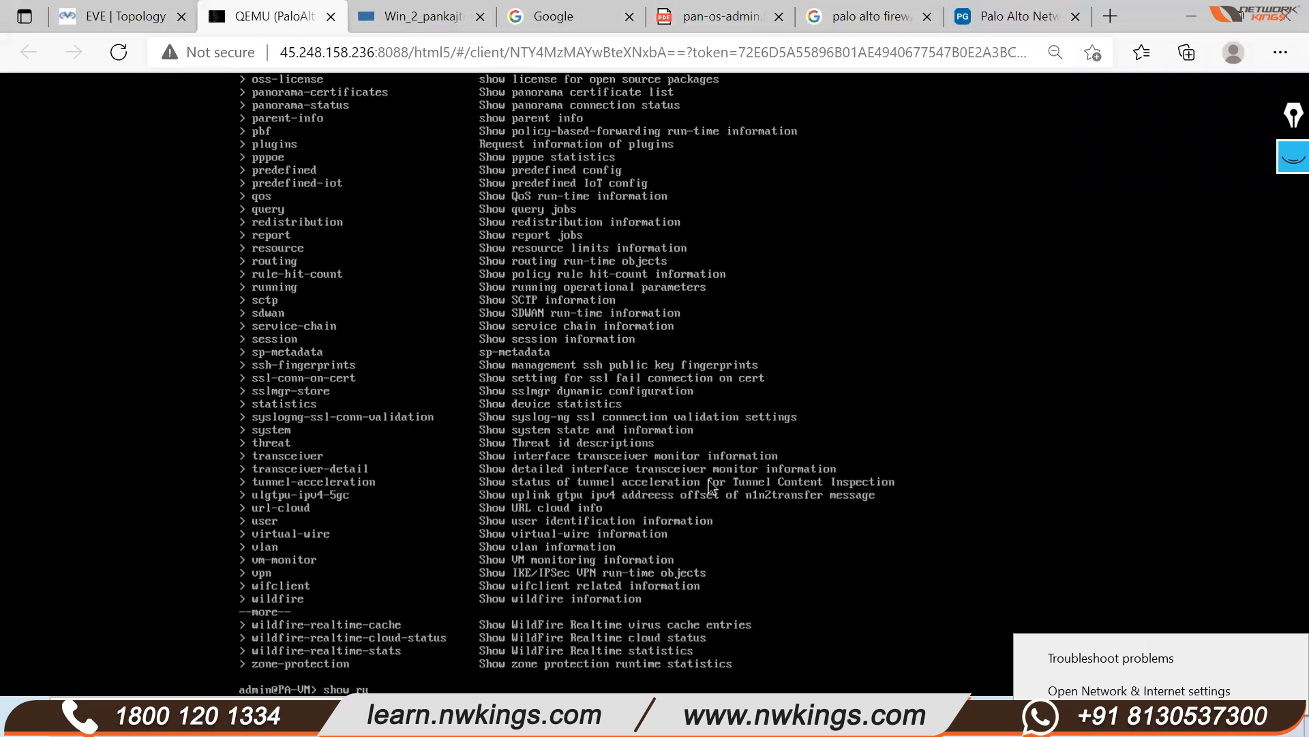
type("ru")
key("Tab")
type("n")
key("Tab")
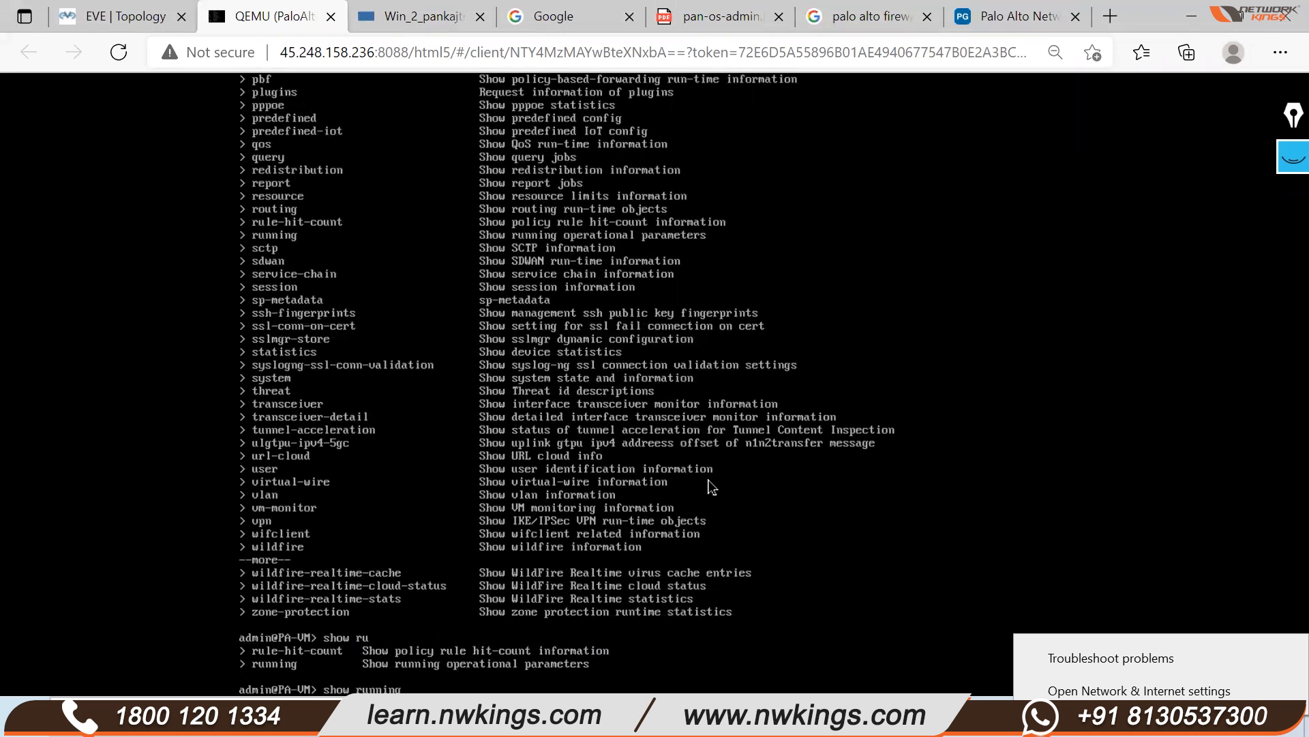
key("Tab")
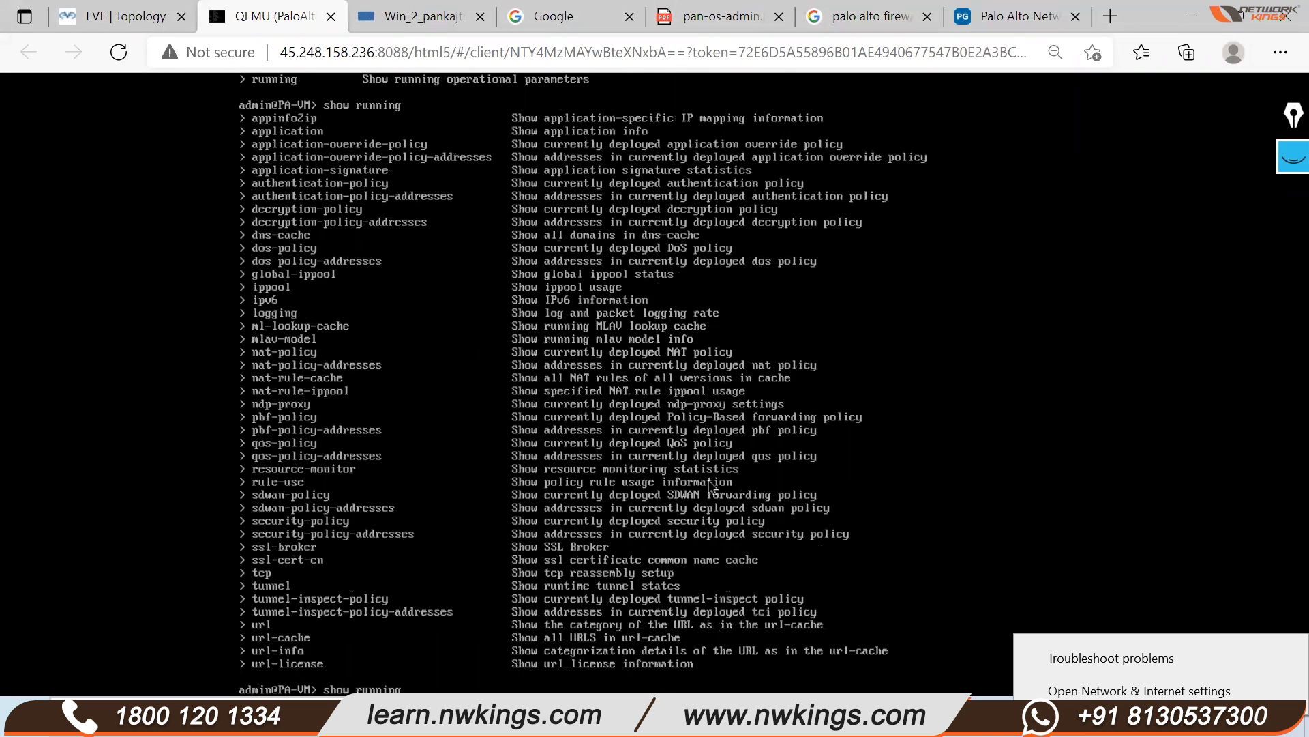
Run show system info to display hostname PA-VM and sw-version 10.0.0
type("su")
key("BackSpace")
key("BackSpace")
key("BackSpace")
key("BackSpace")
key("BackSpace")
key("BackSpace")
key("BackSpace")
key("BackSpace")
type("sustem info")
key("Return")
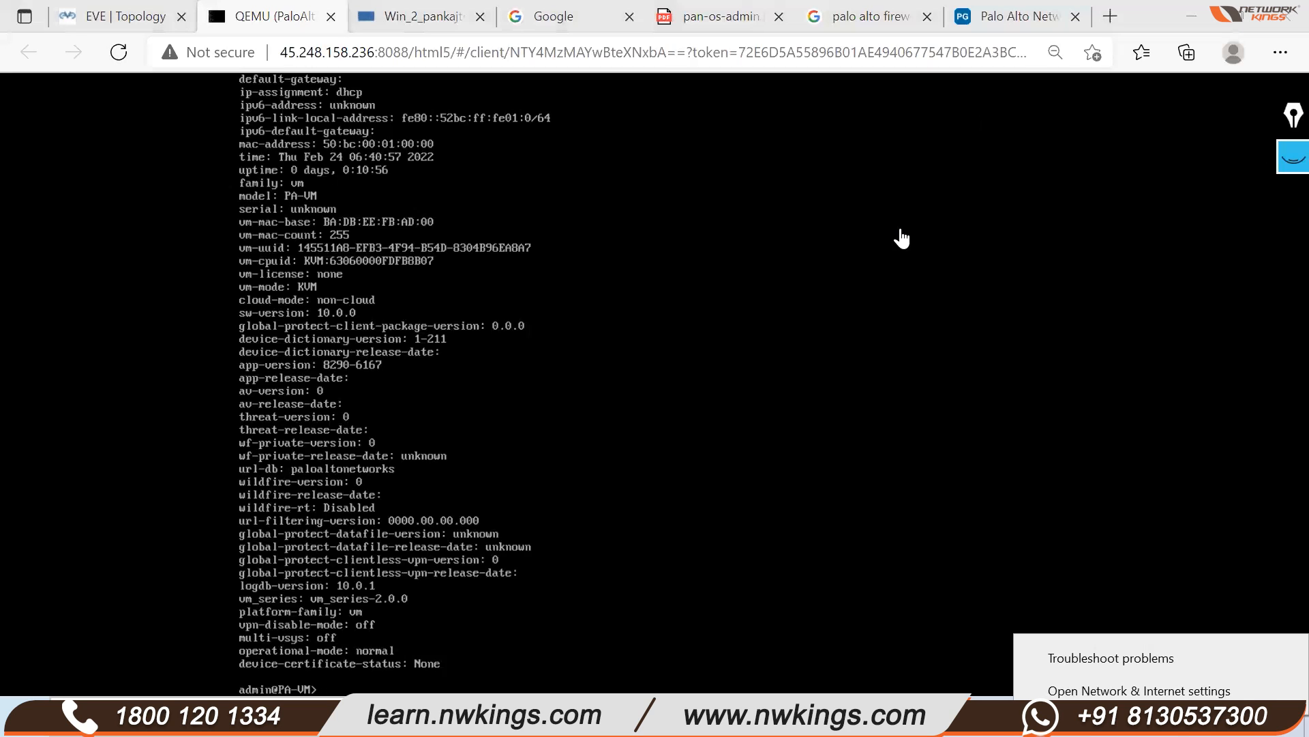
Clear the old pen notes and rerun show system info
left_click(1294, 156)
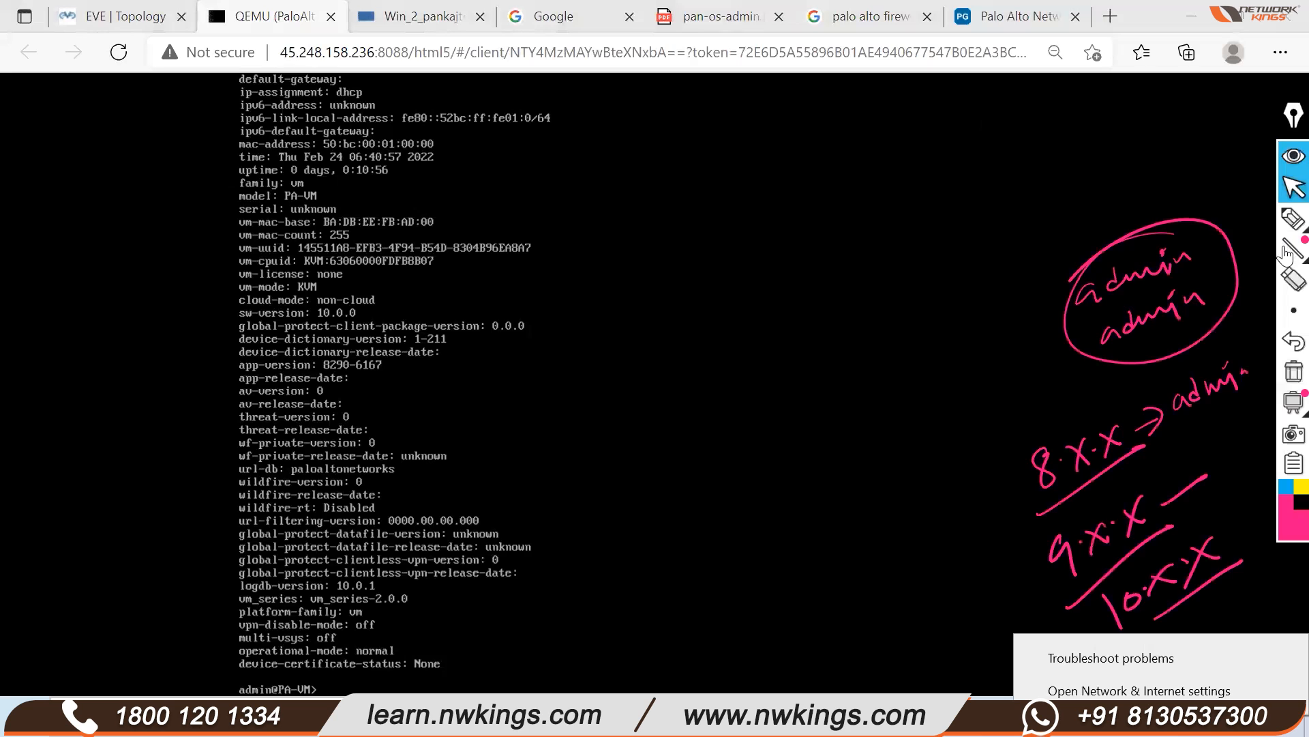
left_click(1286, 382)
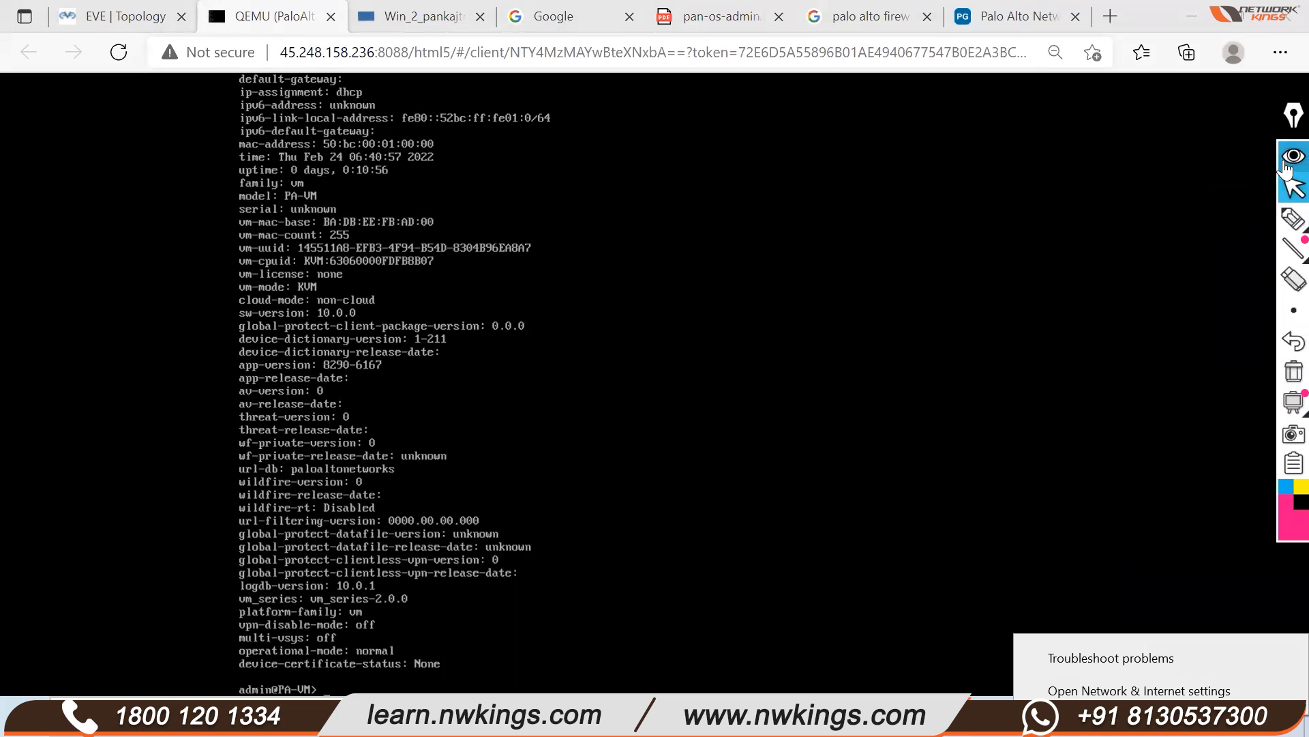
left_click(1287, 155)
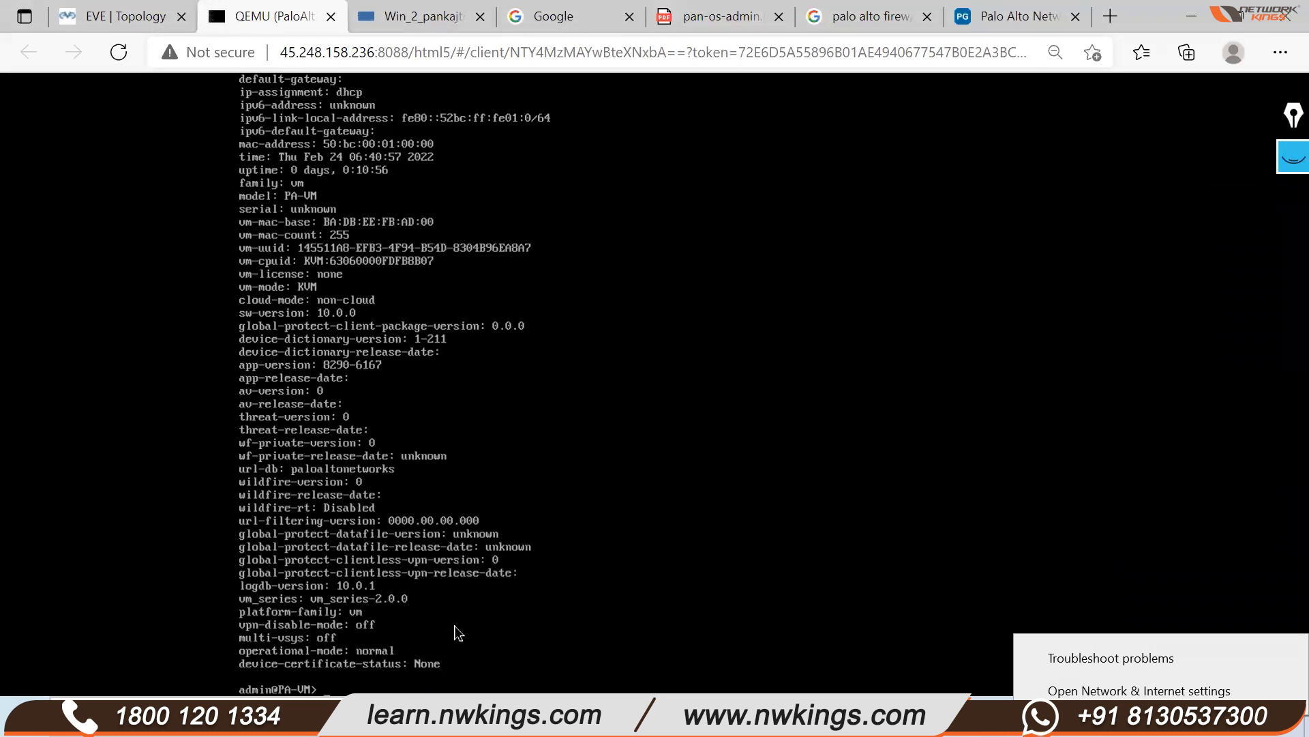
key("Up")
key("Return")
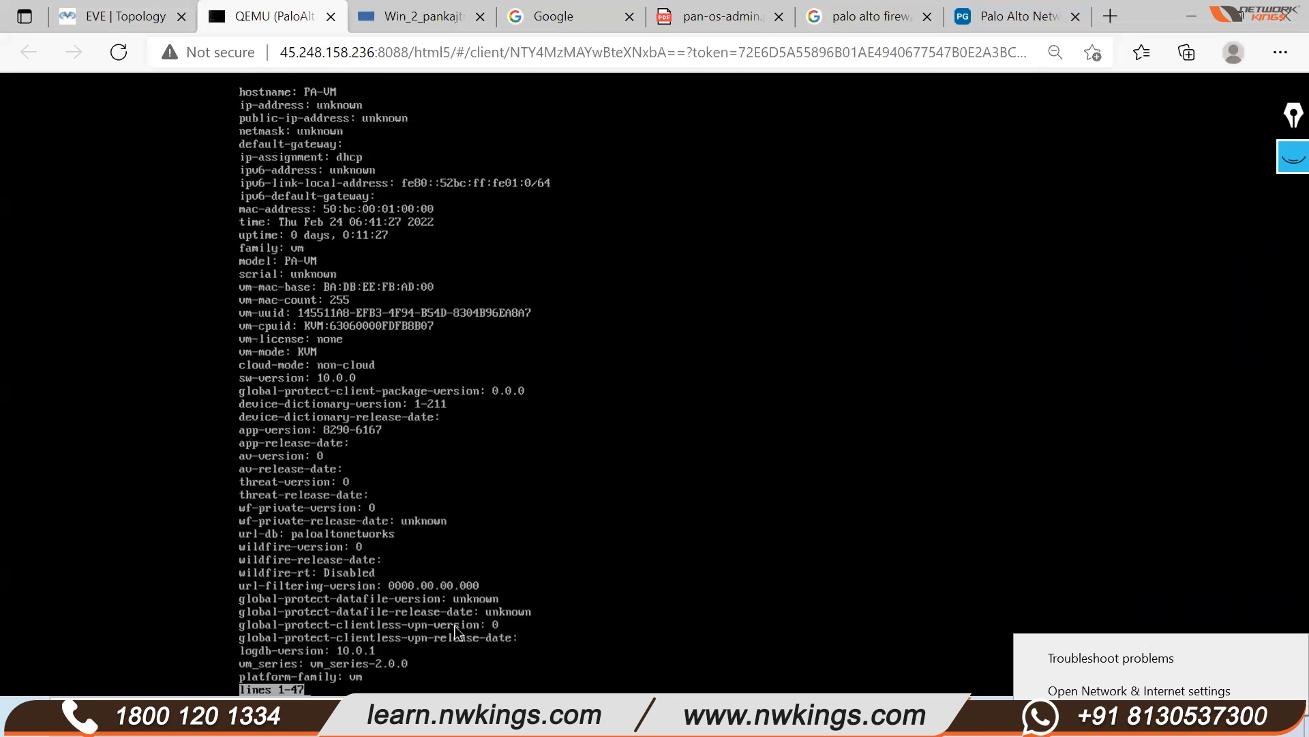
Mark the unknown ip-address and dhcp ip-assignment lines with the pen, then clear them
left_click(1287, 164)
left_click(1291, 220)
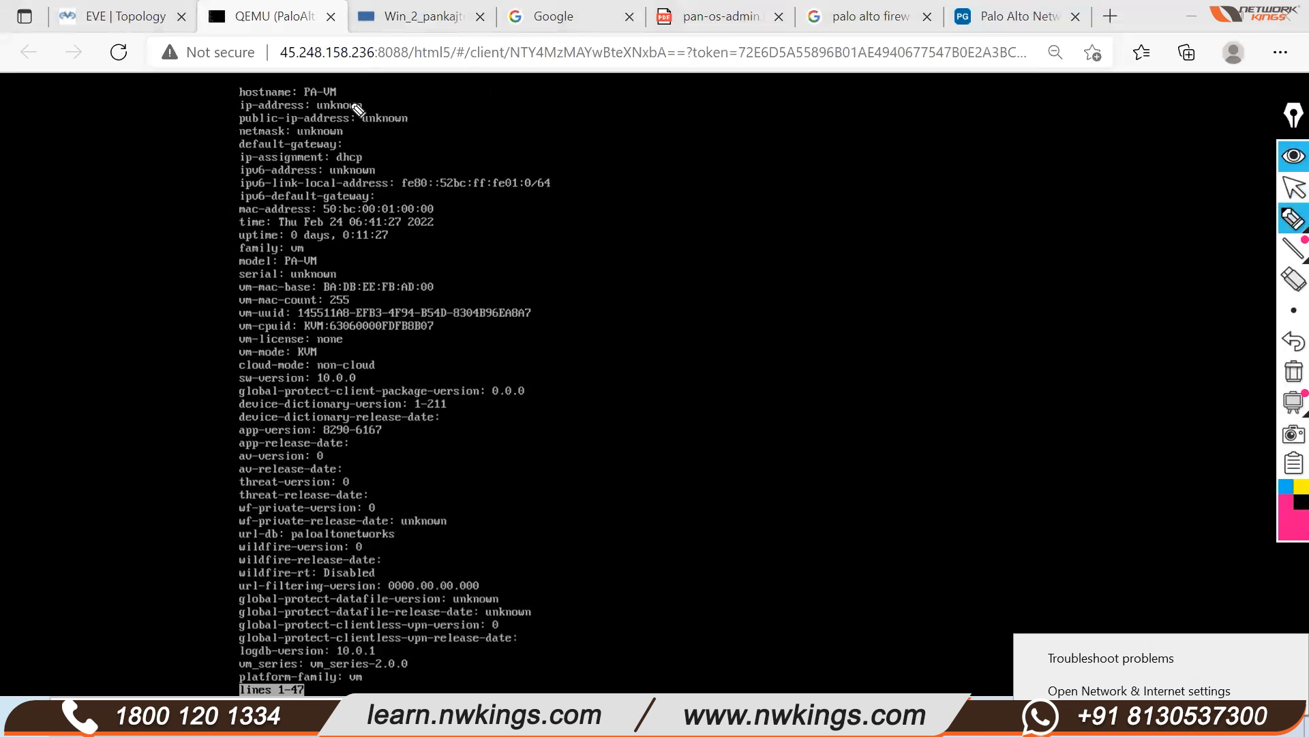
left_click_drag(364, 105, 403, 83)
mouse_move(225, 116)
left_mouse_down()
mouse_move(372, 109)
mouse_move(286, 94)
mouse_move(232, 118)
left_mouse_up()
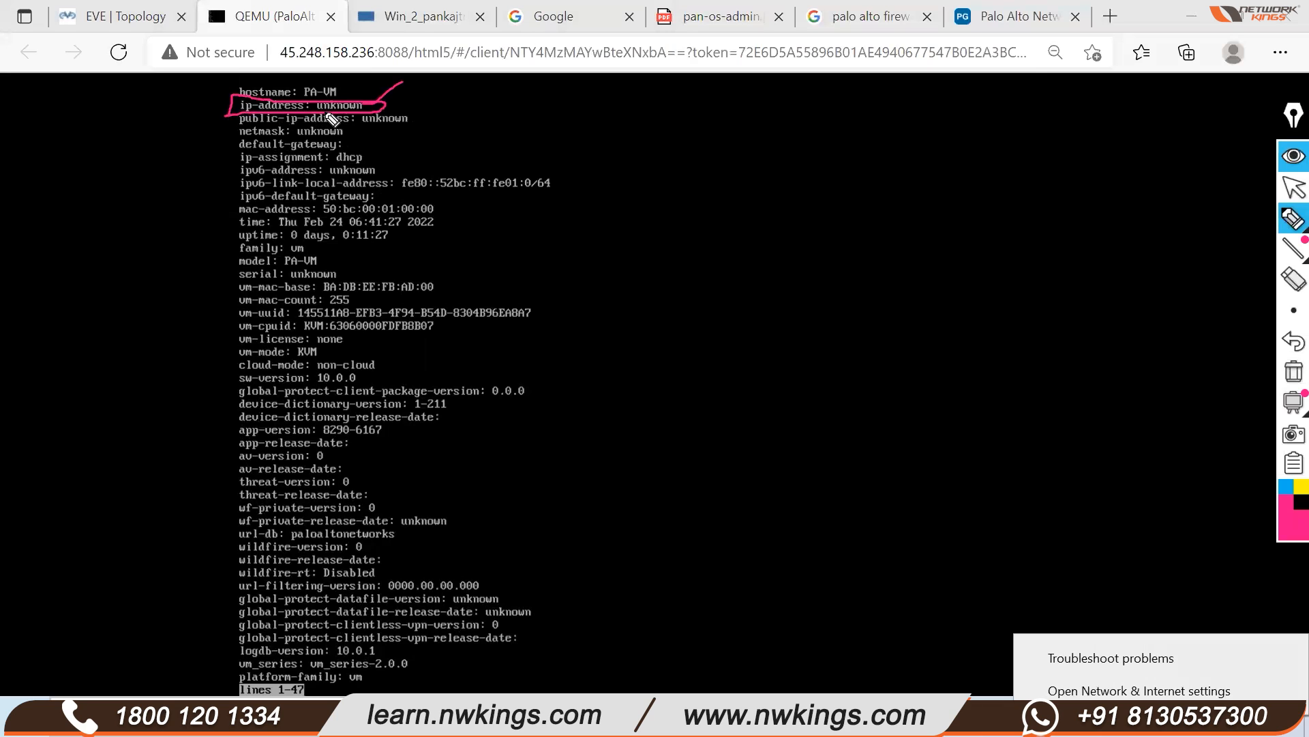
left_click(1294, 310)
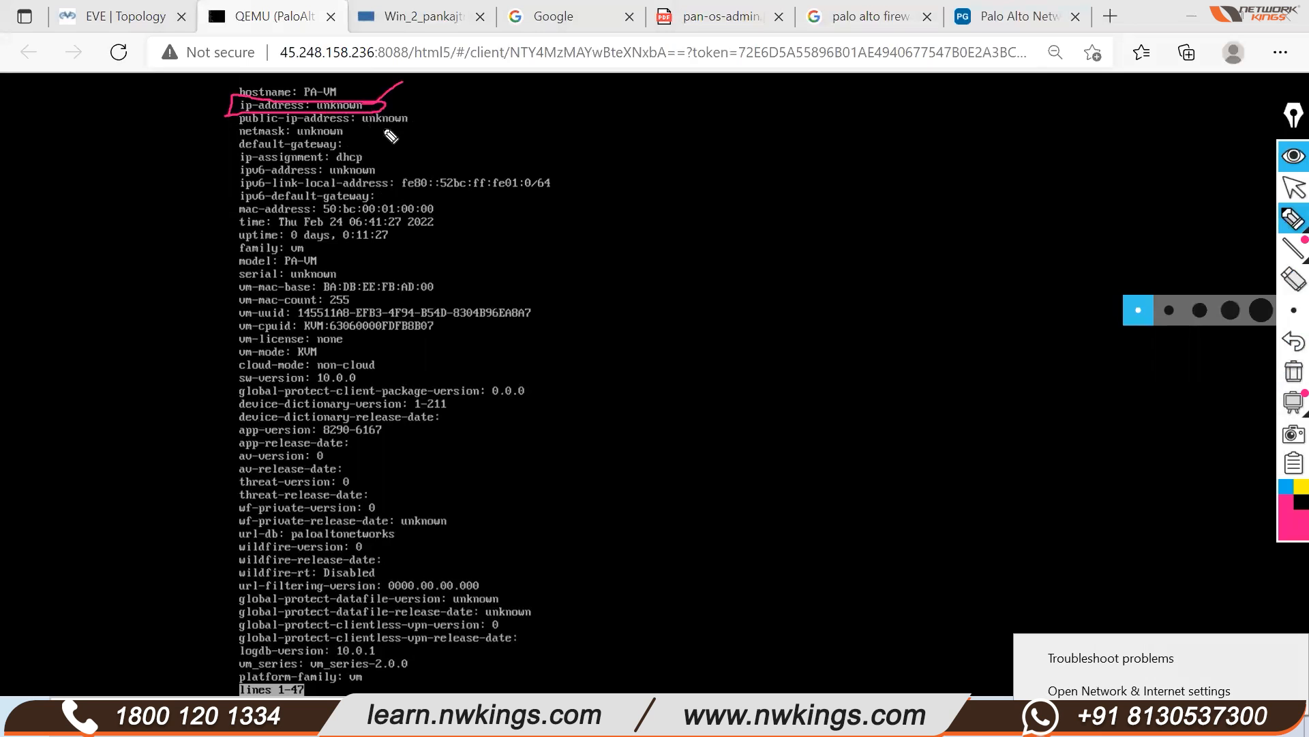
left_click(1285, 190)
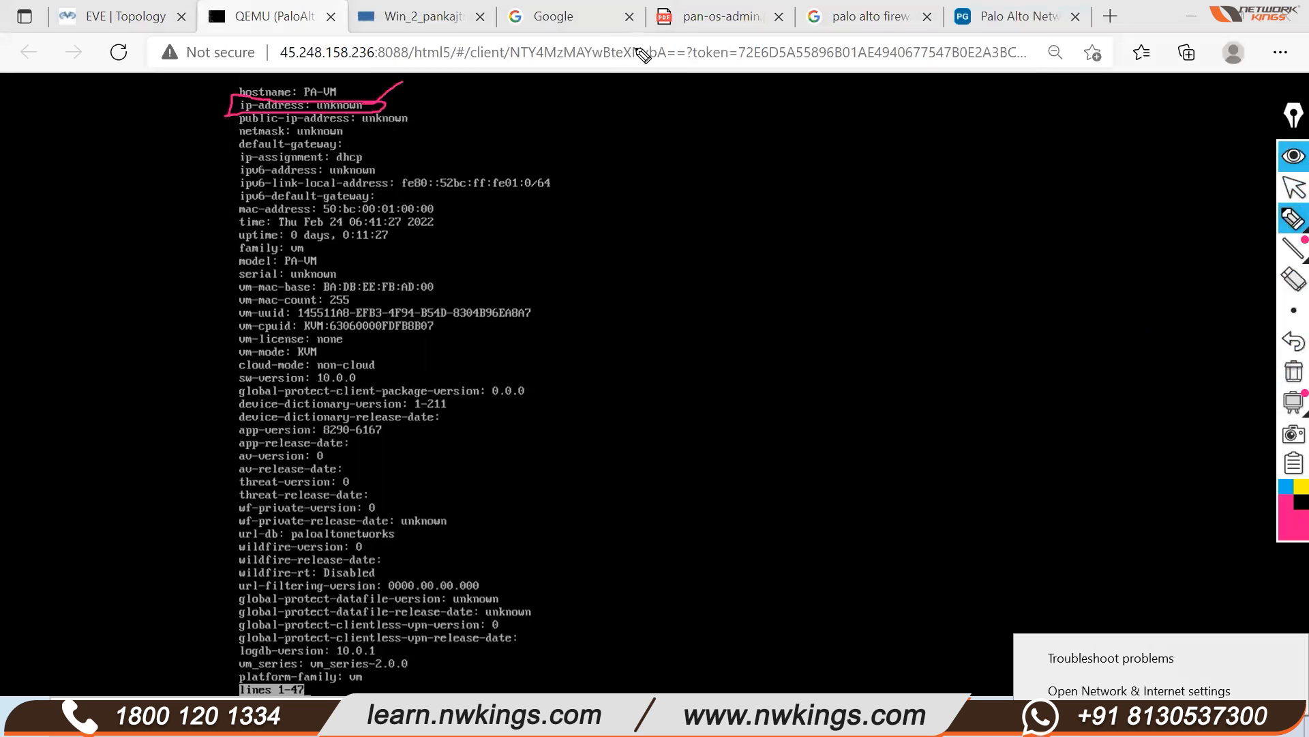
left_click(1288, 220)
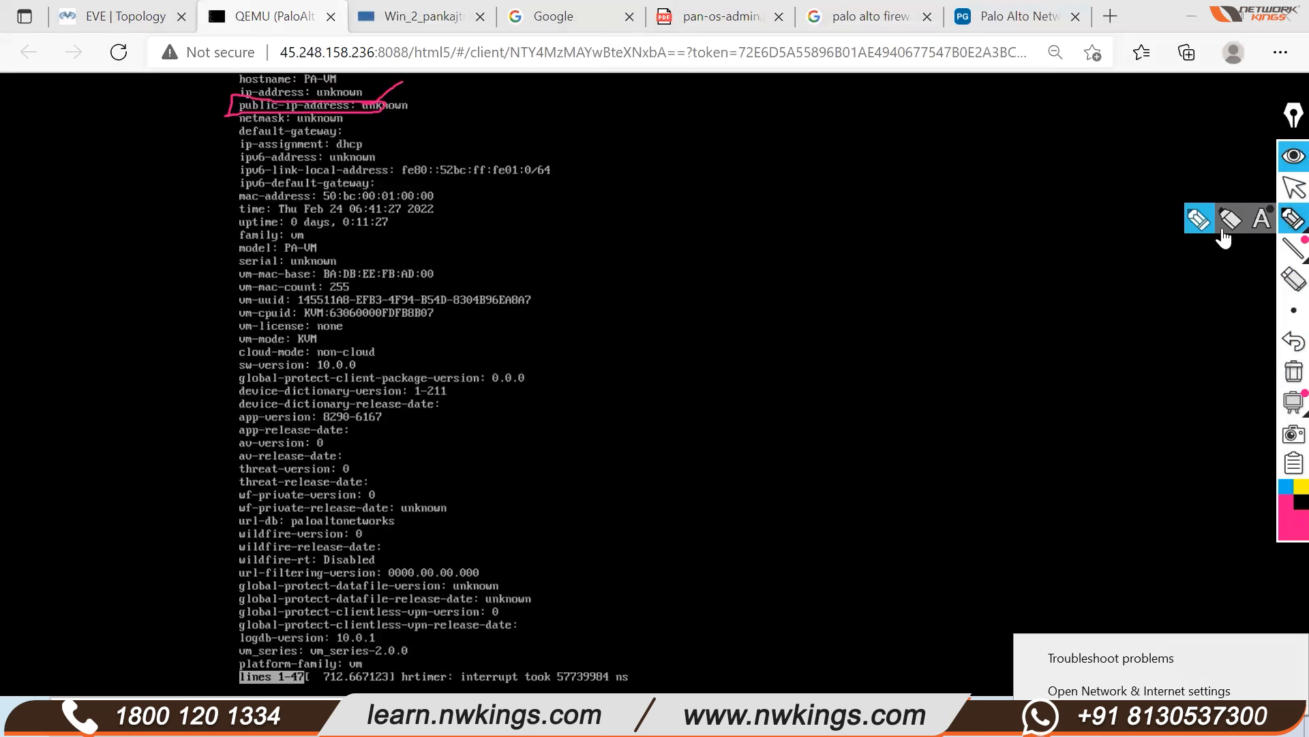
left_click(1294, 371)
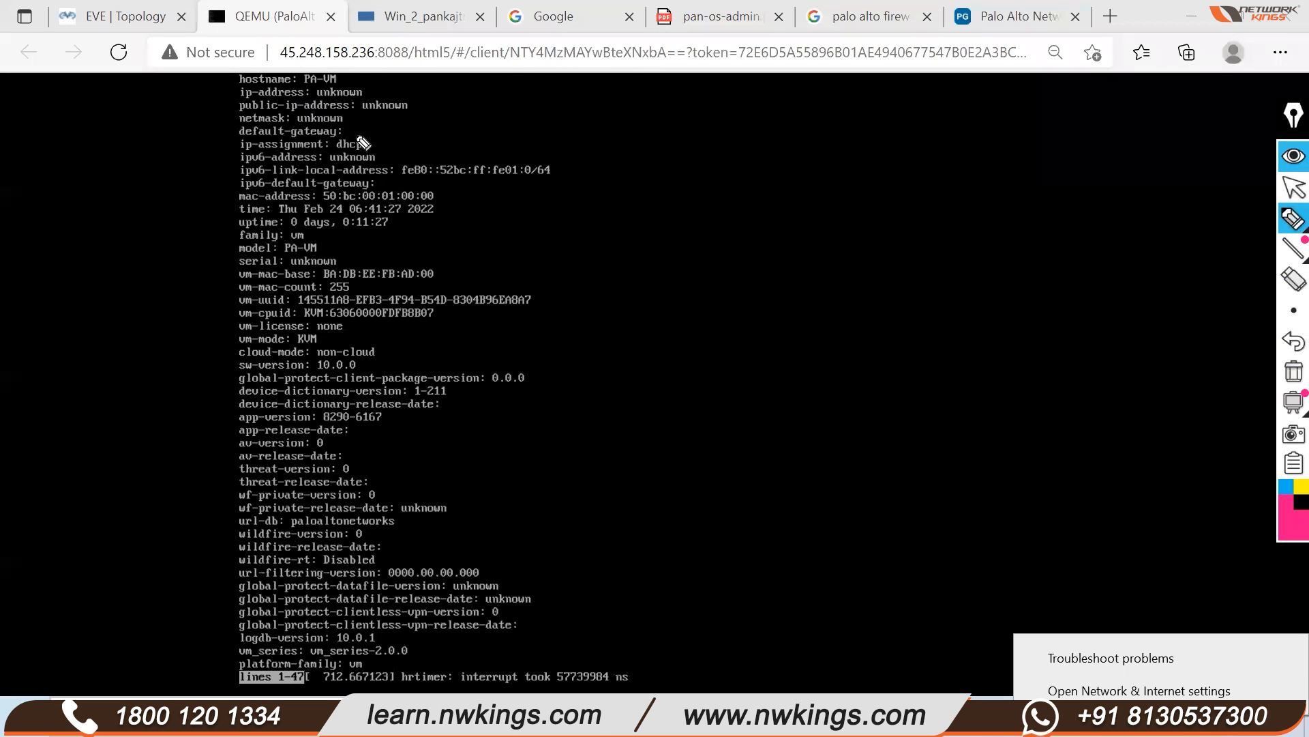
mouse_move(365, 144)
left_mouse_down()
mouse_move(371, 133)
mouse_move(337, 144)
mouse_move(374, 145)
mouse_move(370, 133)
left_mouse_up()
left_click(1294, 372)
left_click(1286, 191)
Finish the paged system info output and start typing configure at the prompt
left_click(687, 450)
key("space")
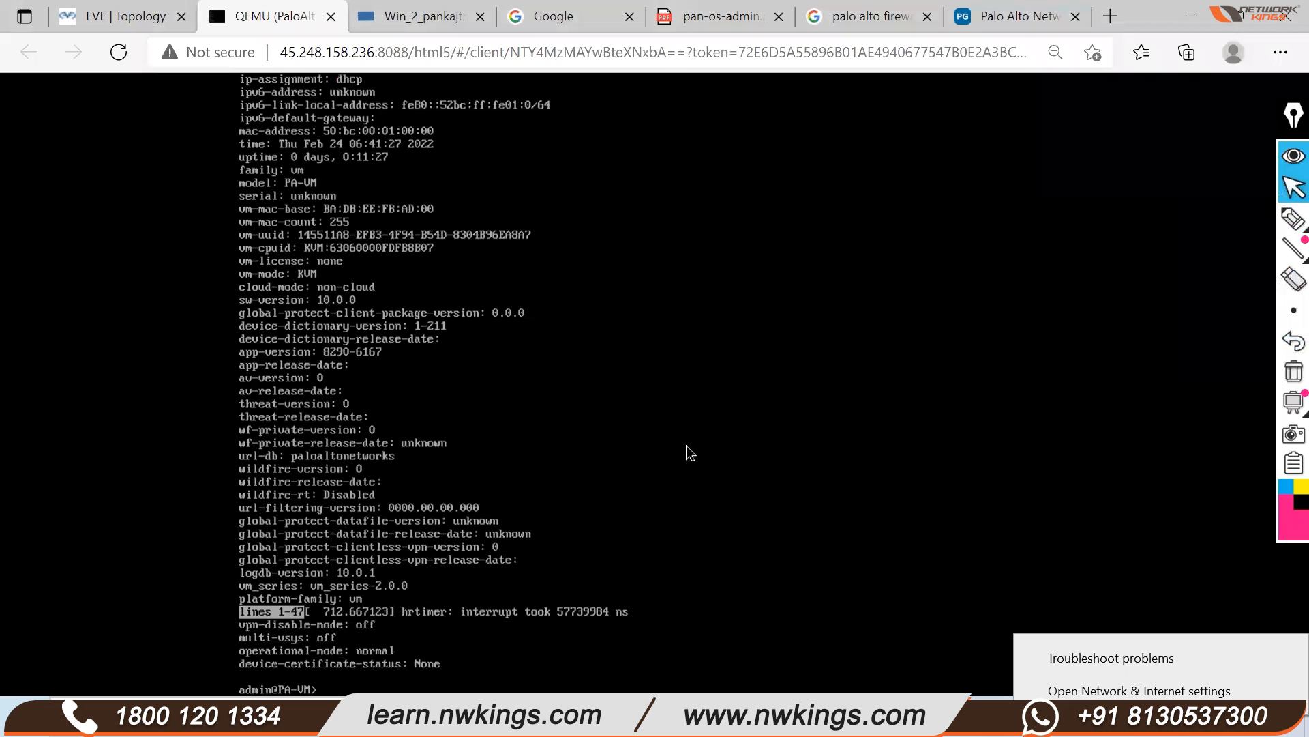
key("Return")
key("Return")
key("Return")
key("Return")
type("confti")
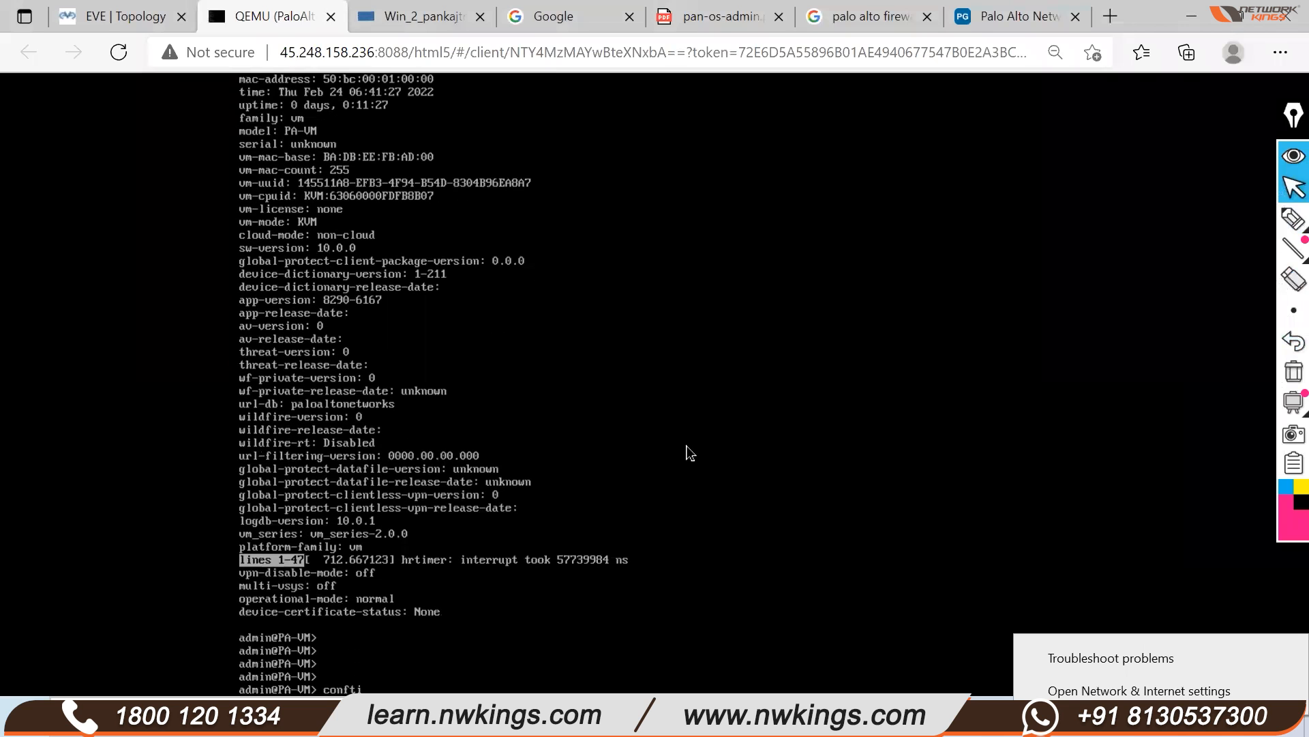
type("gure")
Enter configuration mode and set deviceconfig system type to static
key("Return")
key("Return")
key("Return")
type("set")
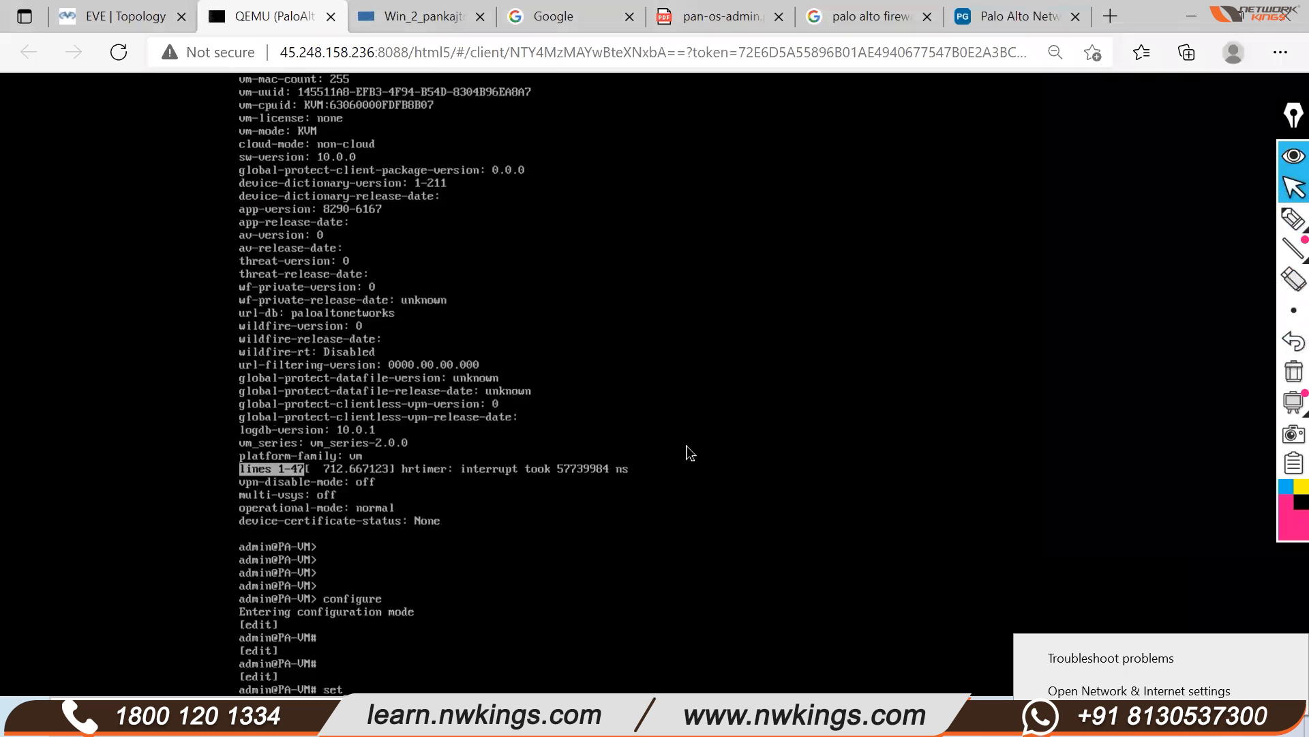
type(" ?")
type("device")
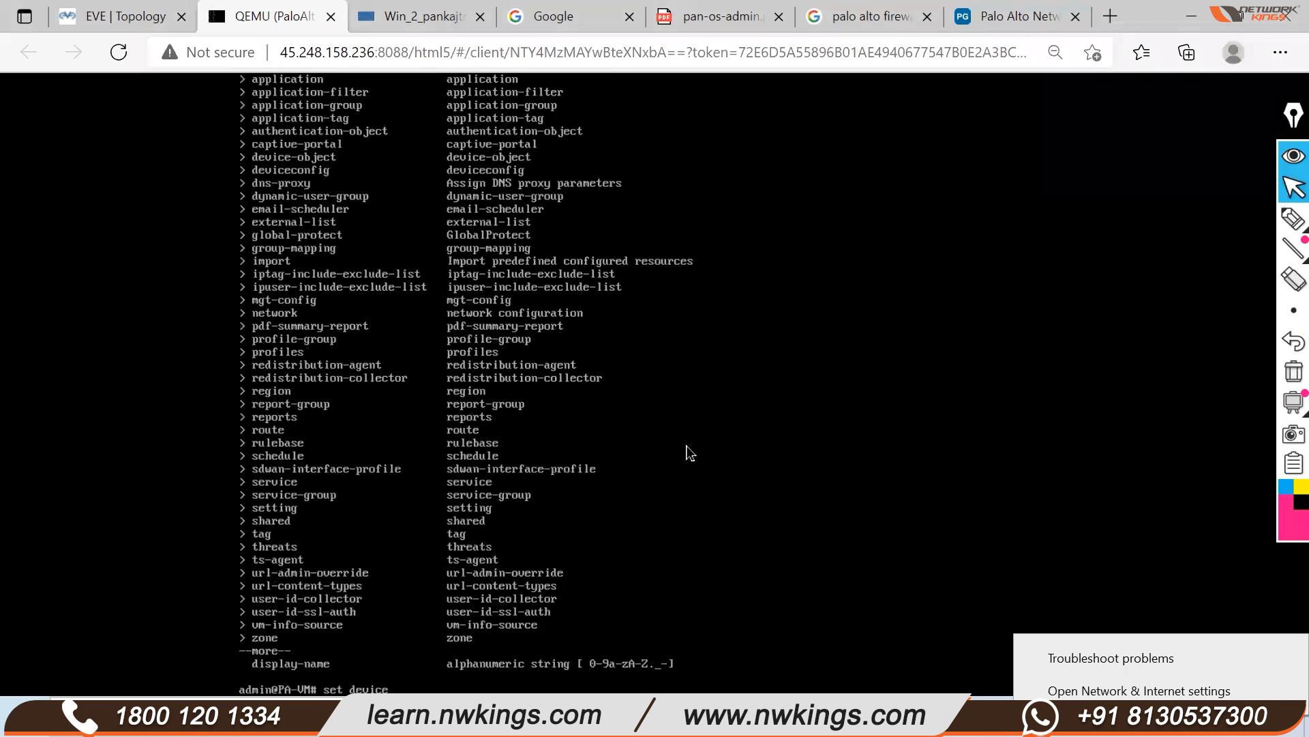
key("Tab")
type("config system")
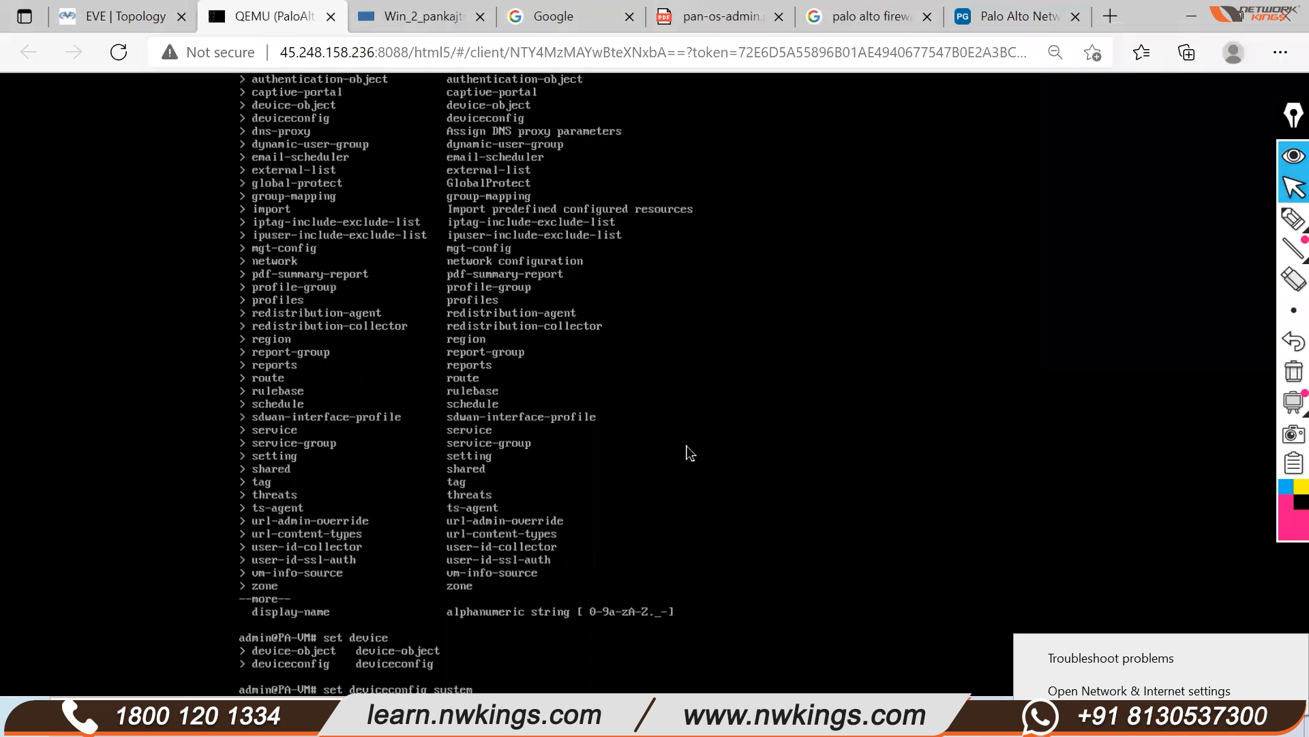
type(" type")
key("question")
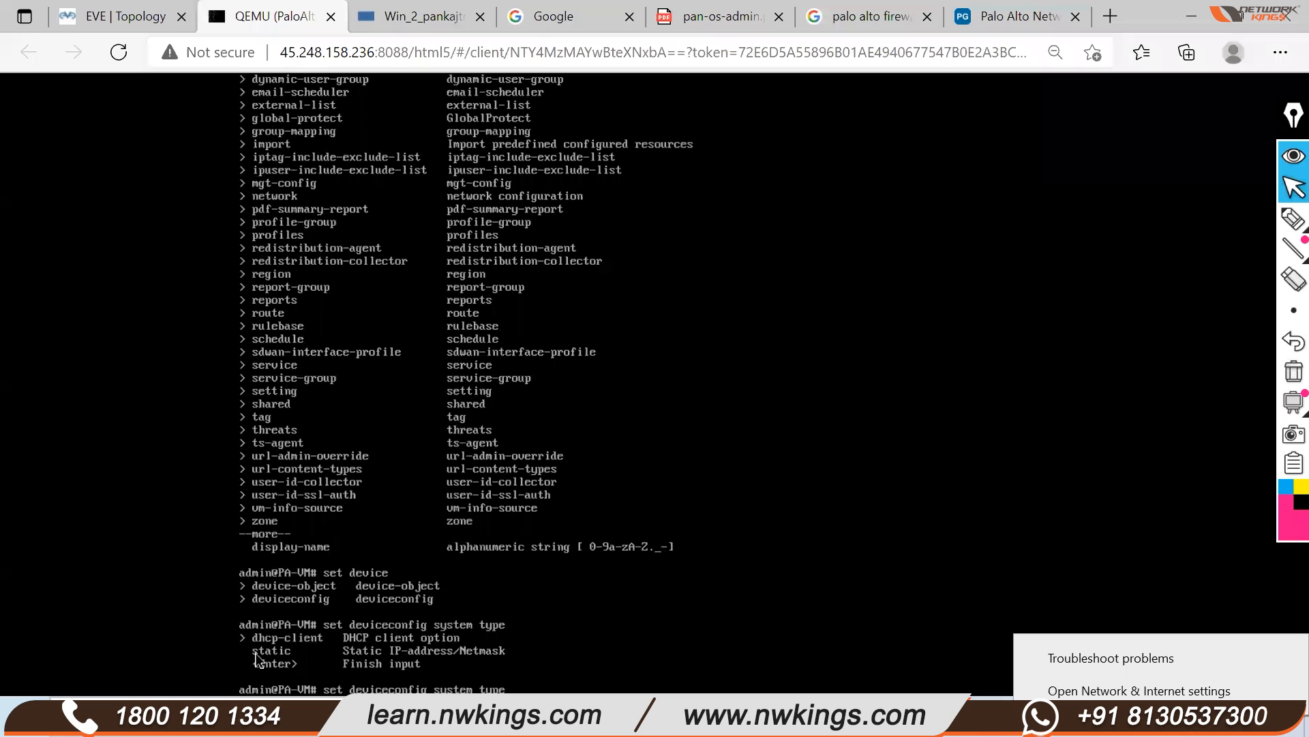
type("static")
key("Return")
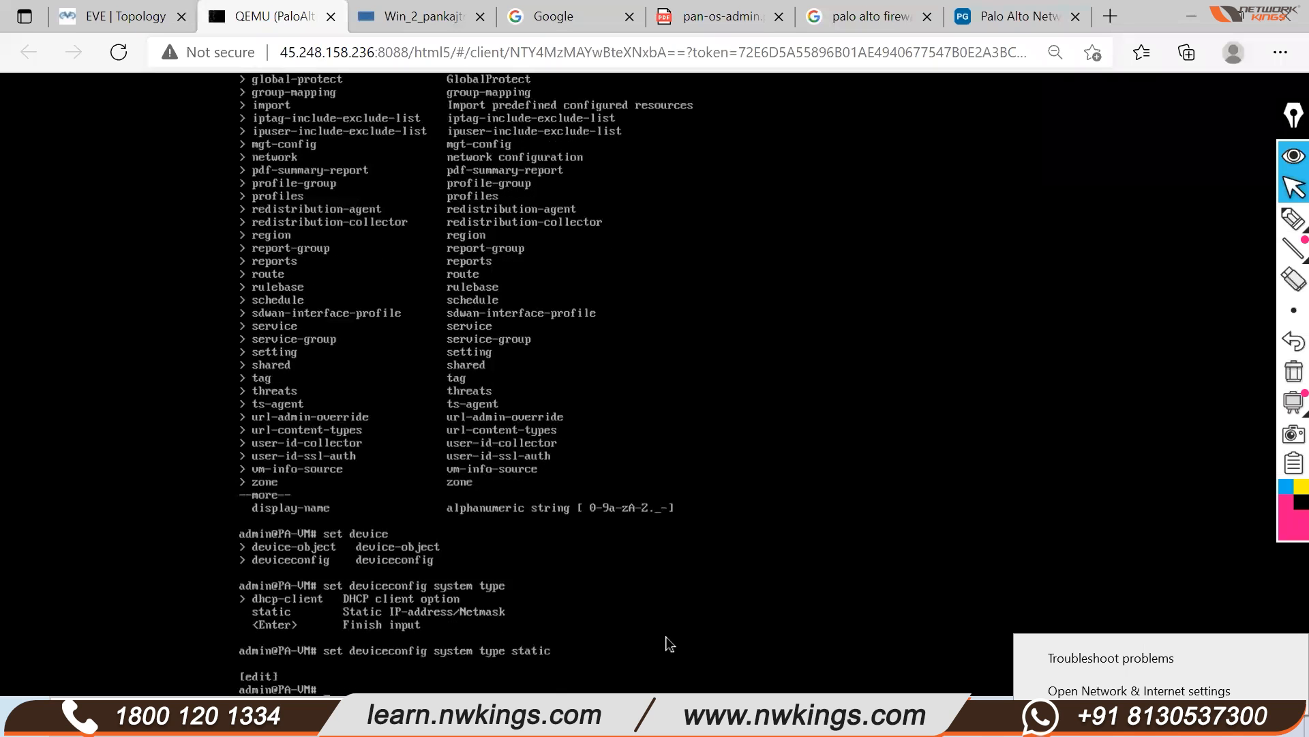
Set the management ip-address 192.168.1.1 netmask 255.255.255.0 and commit
key("Up")
key("BackSpace")
key("BackSpace")
key("BackSpace")
key("BackSpace")
key("BackSpace")
key("BackSpace")
key("BackSpace")
key("BackSpace")
type("ystem ip")
key("Tab")
type("-address")
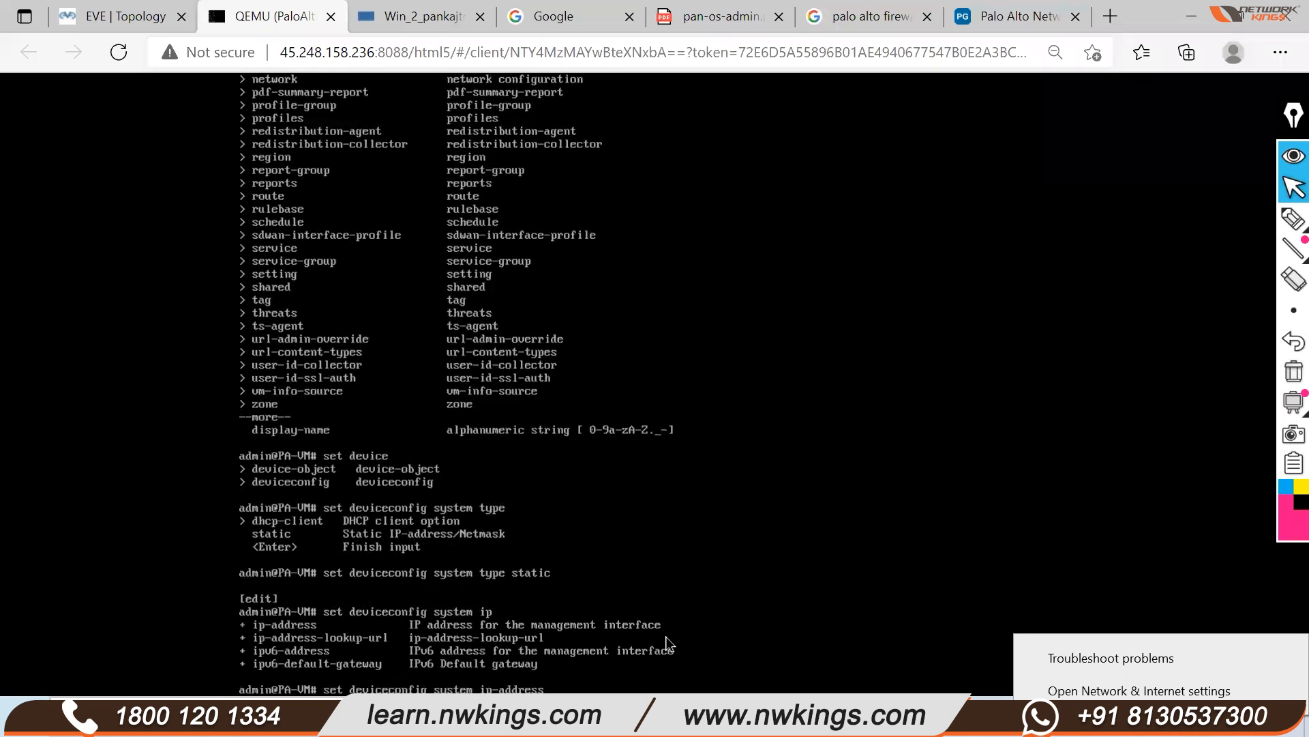
left_click(129, 15)
left_click(208, 20)
key("question")
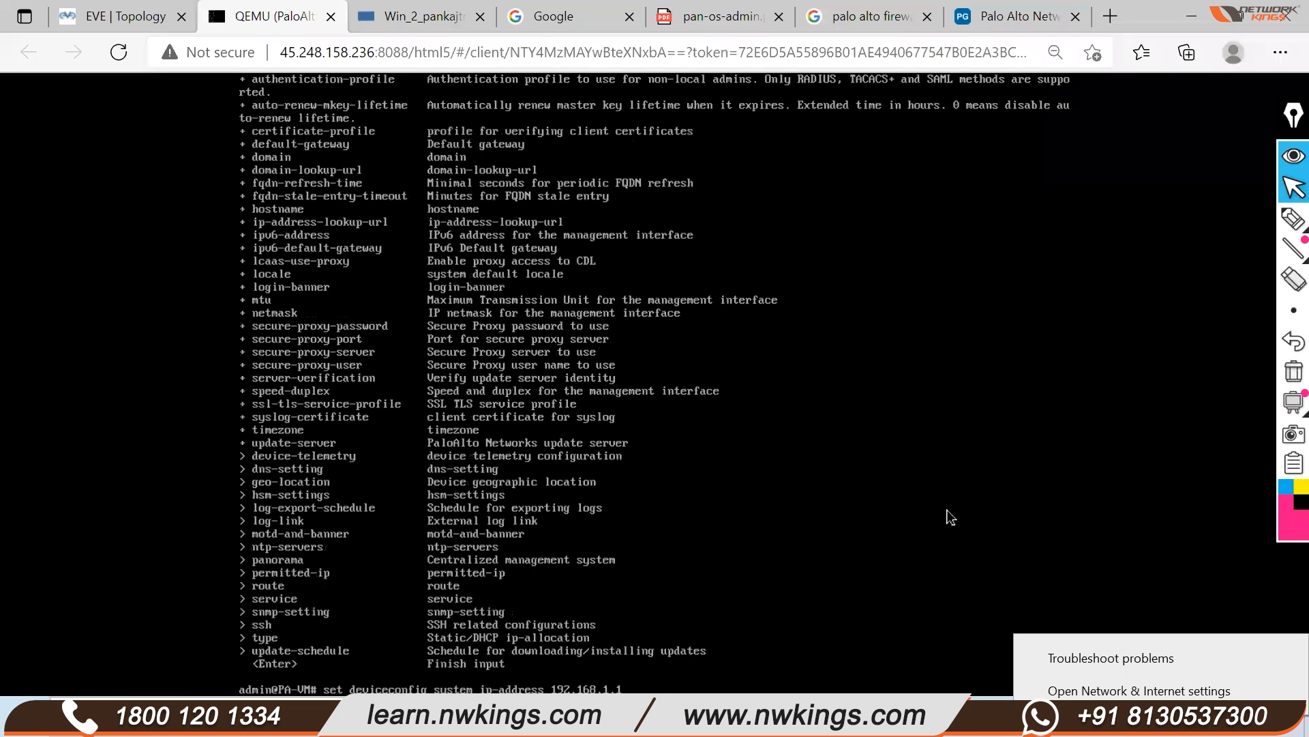
type("netmask 255.255.255.0")
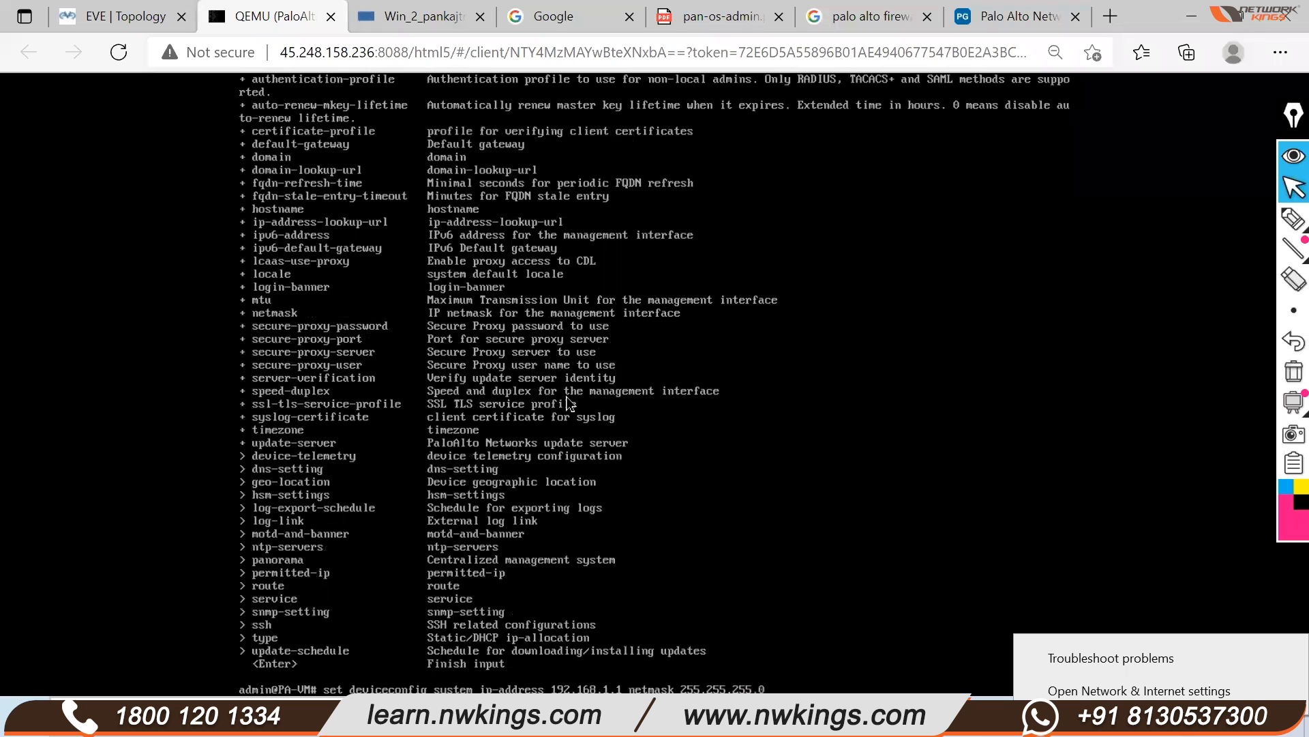
key("Return")
type("commit")
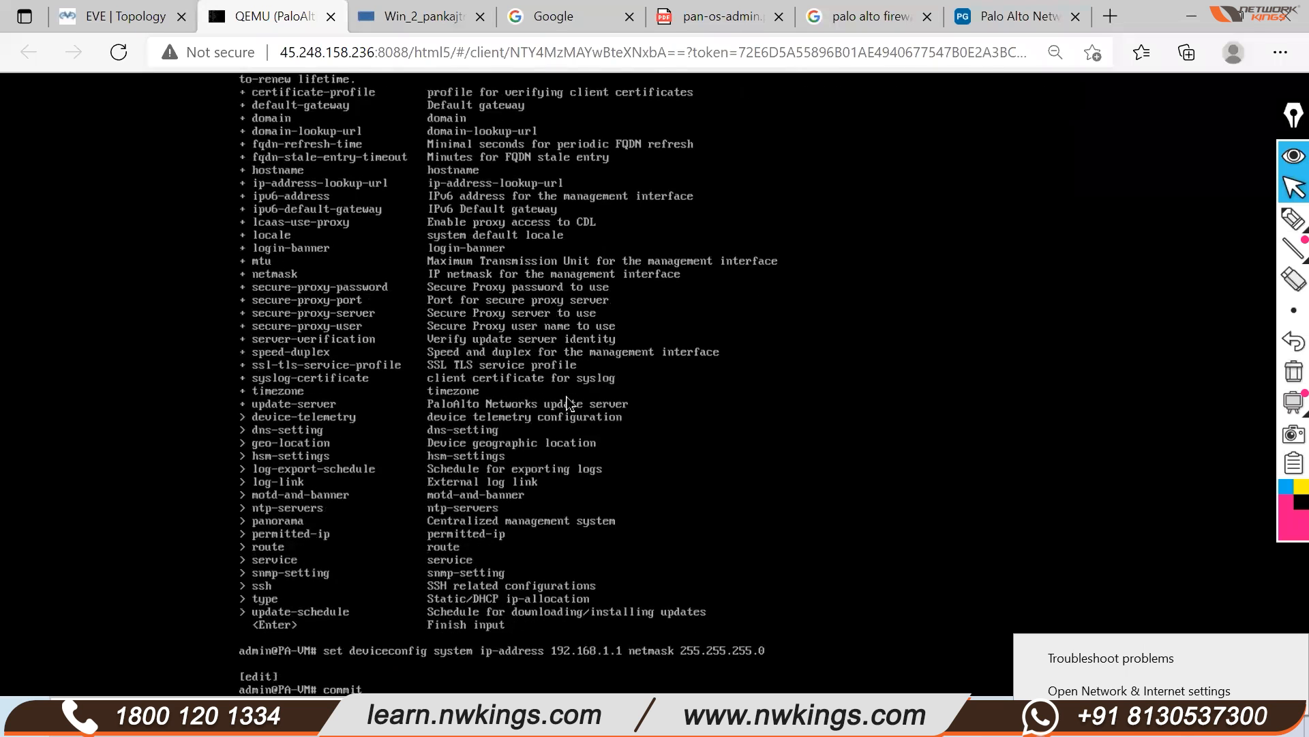
key("Return")
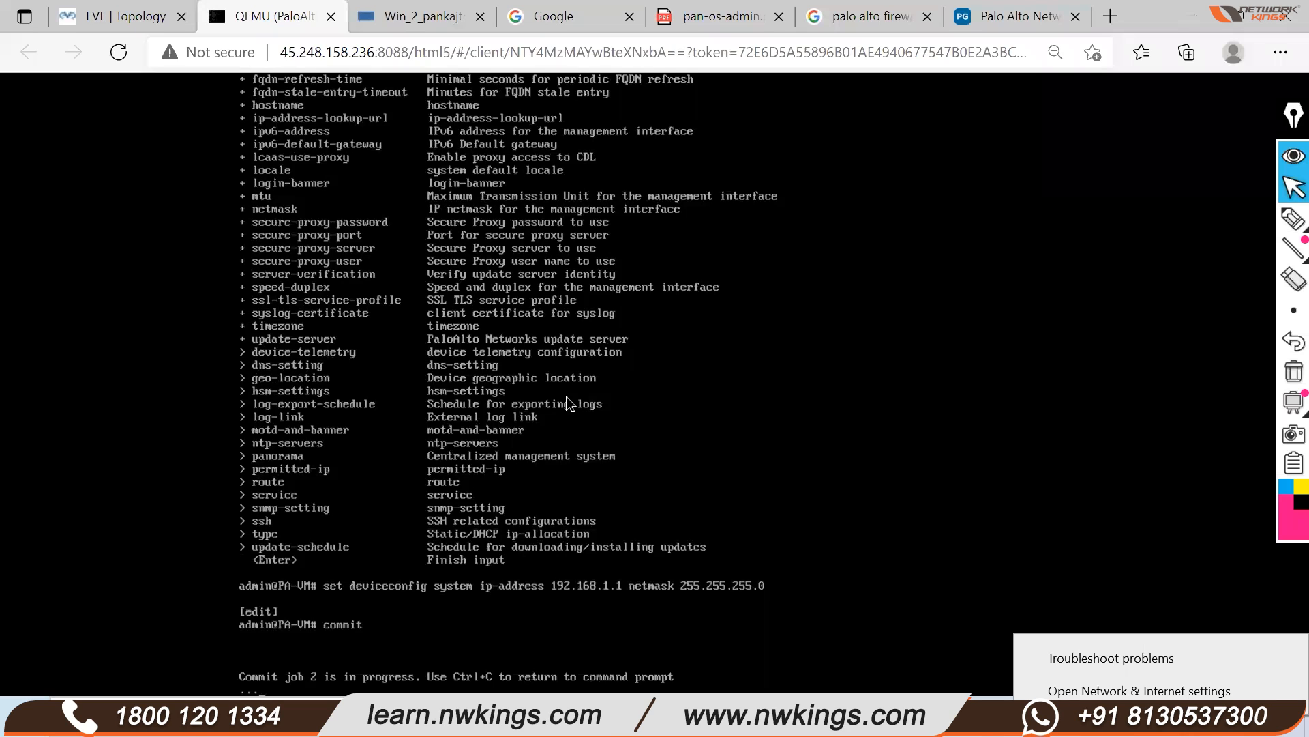
On the topology, write 192.168.1.1/24 beside PaloAlto and circle the Win node
left_click(87, 15)
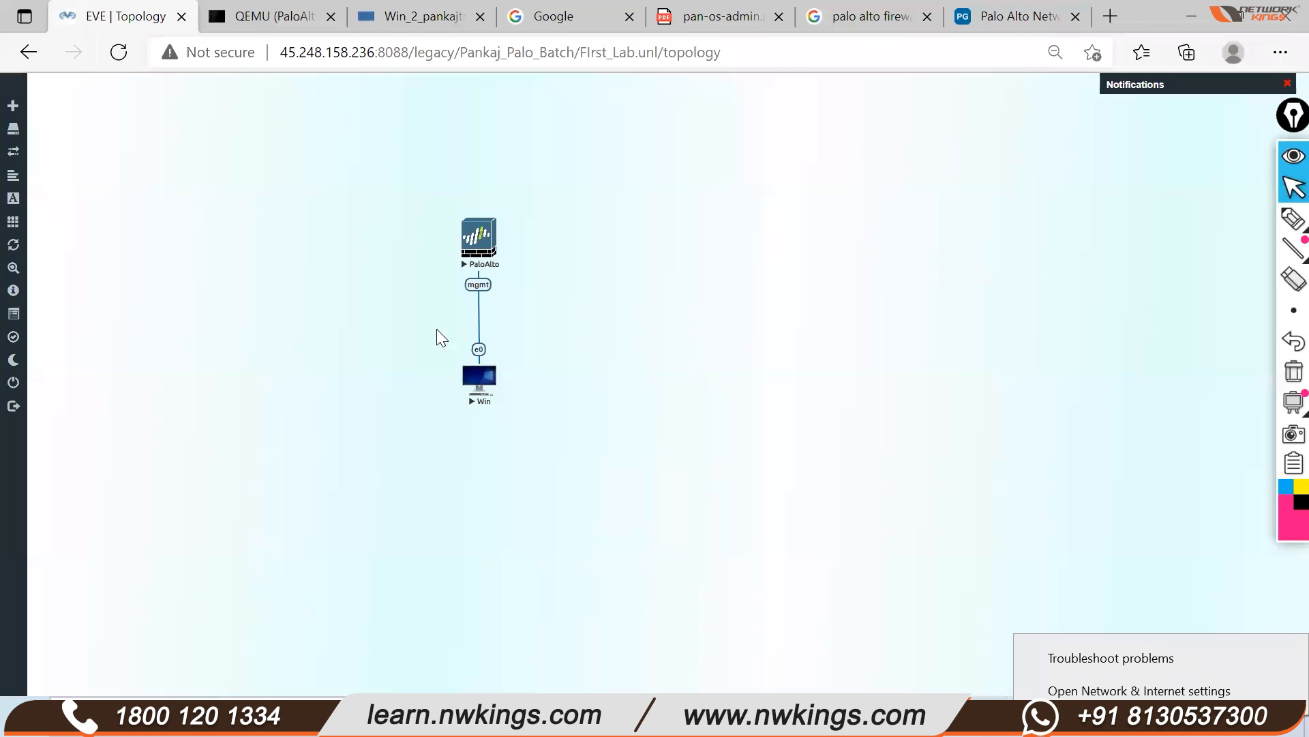
left_click(1294, 218)
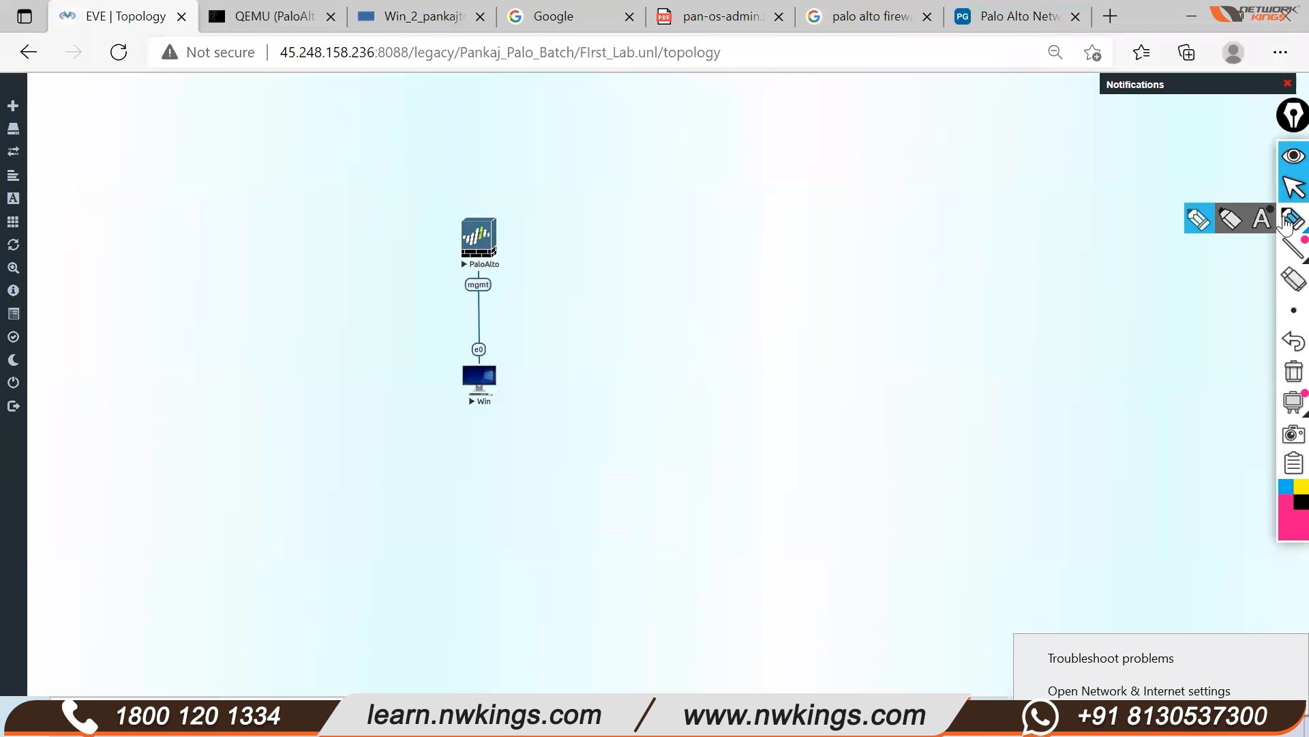
left_click(1198, 222)
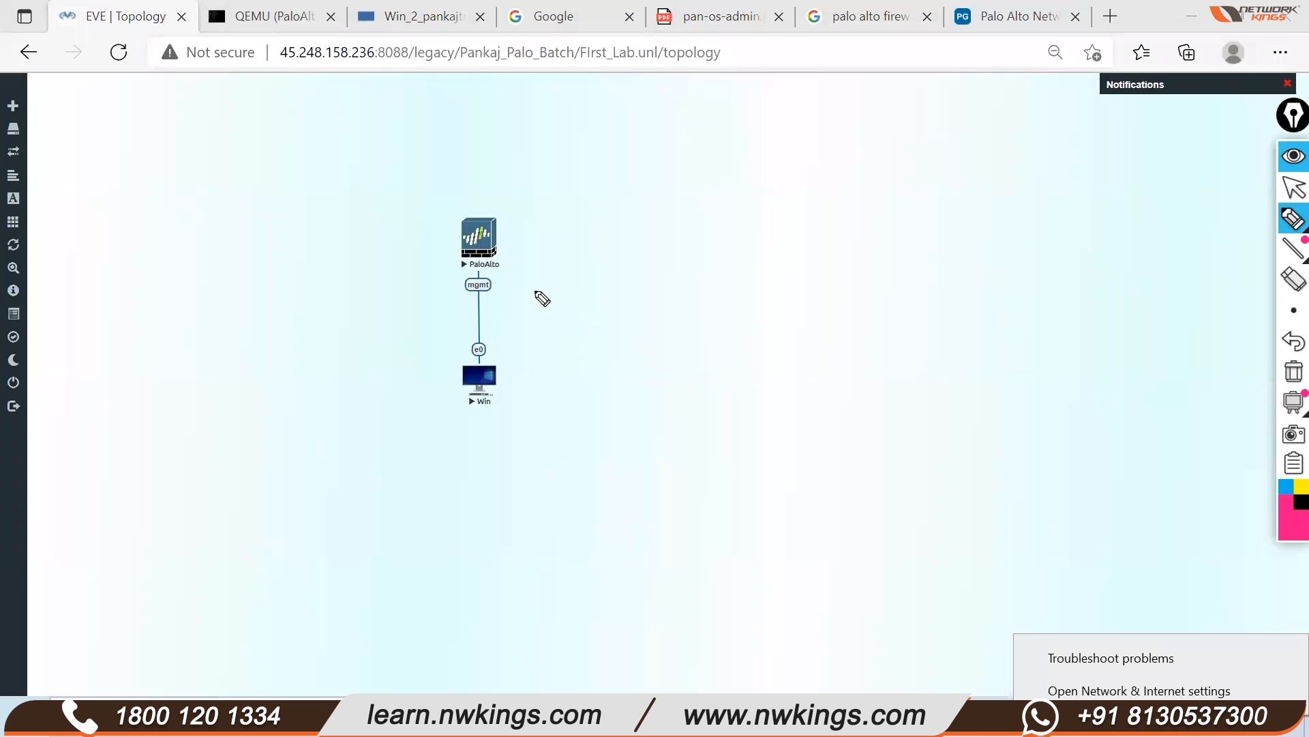
mouse_move(516, 274)
left_mouse_down()
mouse_move(526, 287)
mouse_move(573, 263)
mouse_move(623, 264)
mouse_move(646, 239)
mouse_move(706, 236)
mouse_move(715, 268)
left_mouse_up()
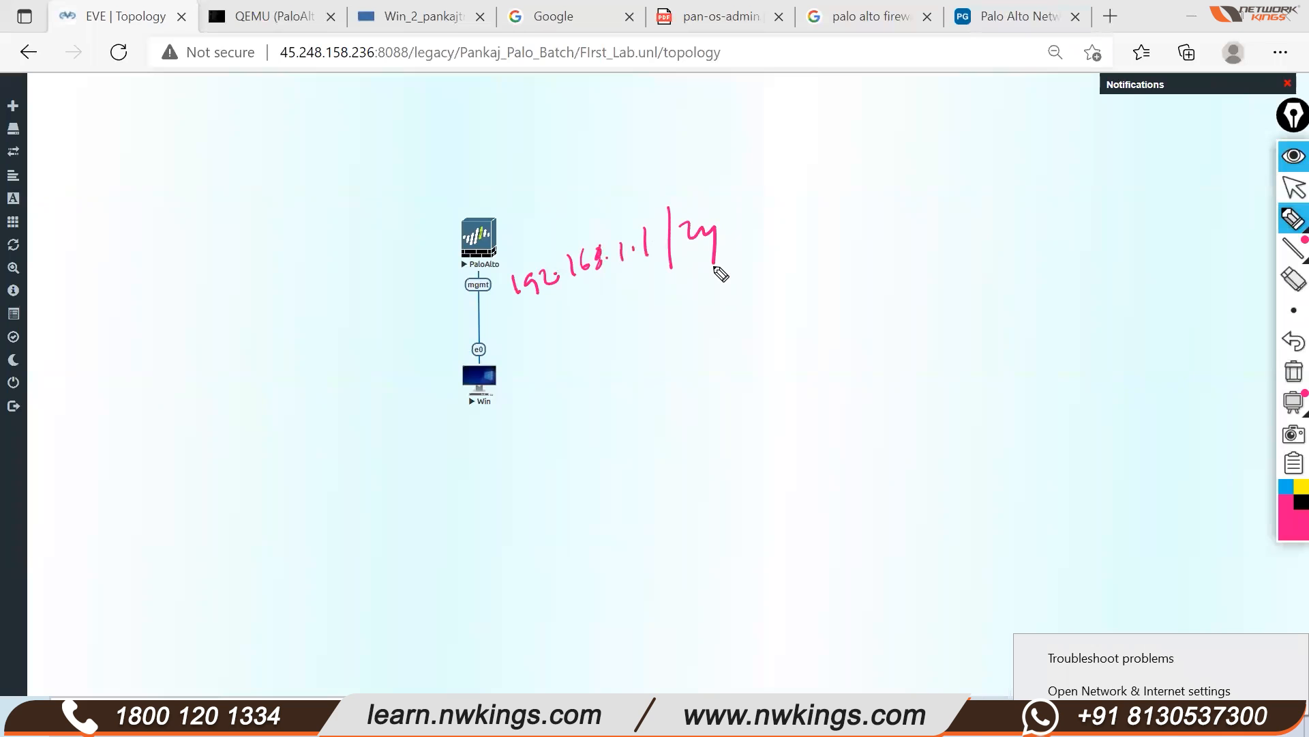
left_click_drag(518, 366, 401, 409)
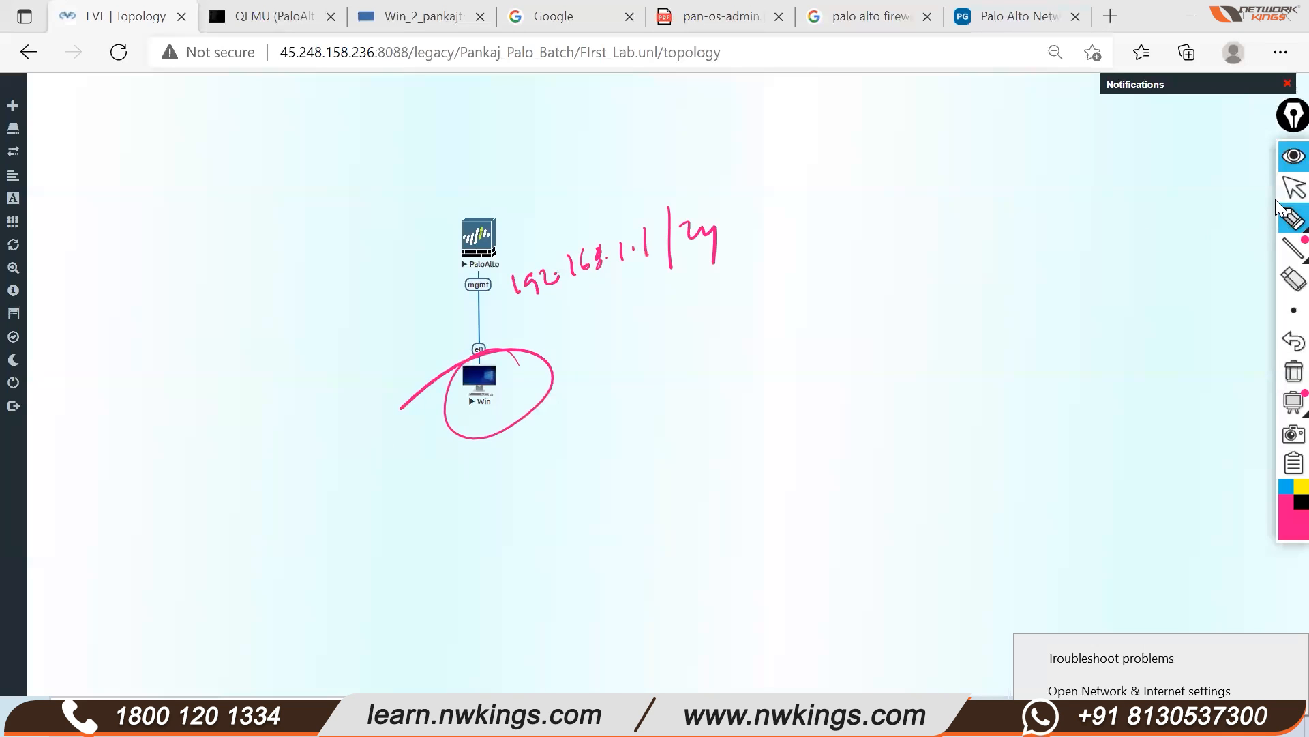
left_click(1294, 188)
left_click(253, 21)
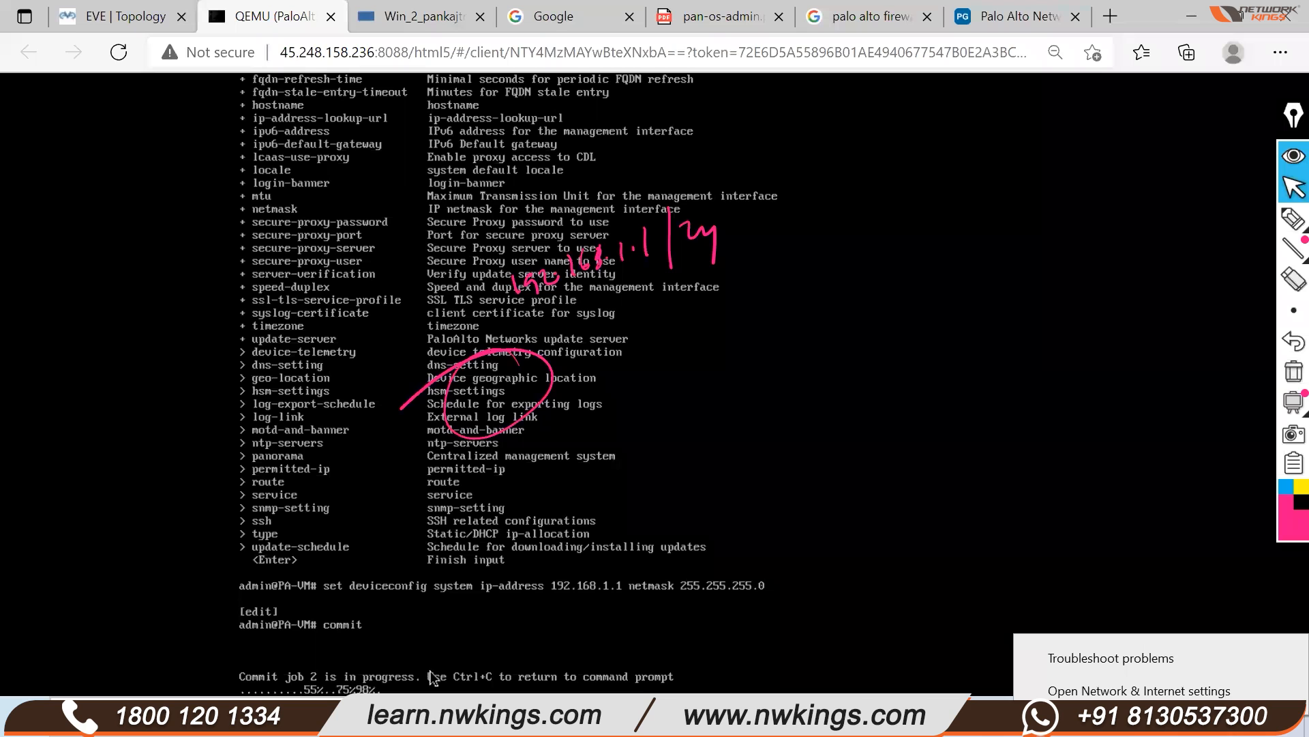
Clear the pen notes, exit configuration mode and rerun show system info
left_click(1293, 371)
left_click_drag(1286, 123, 1286, 108)
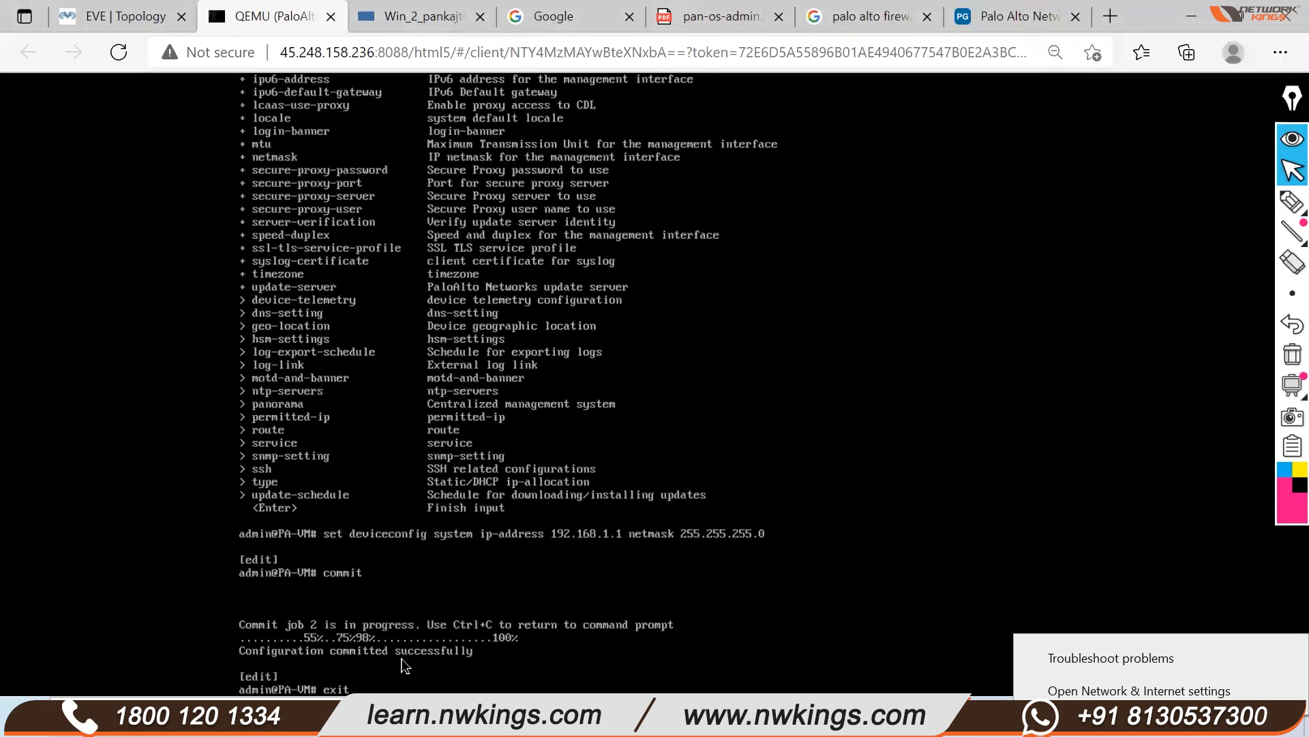
key("Return")
type("set deviceconfig system ip-address 192.168.1.1 netmask 255.255.255.0")
key("Up")
key("Up")
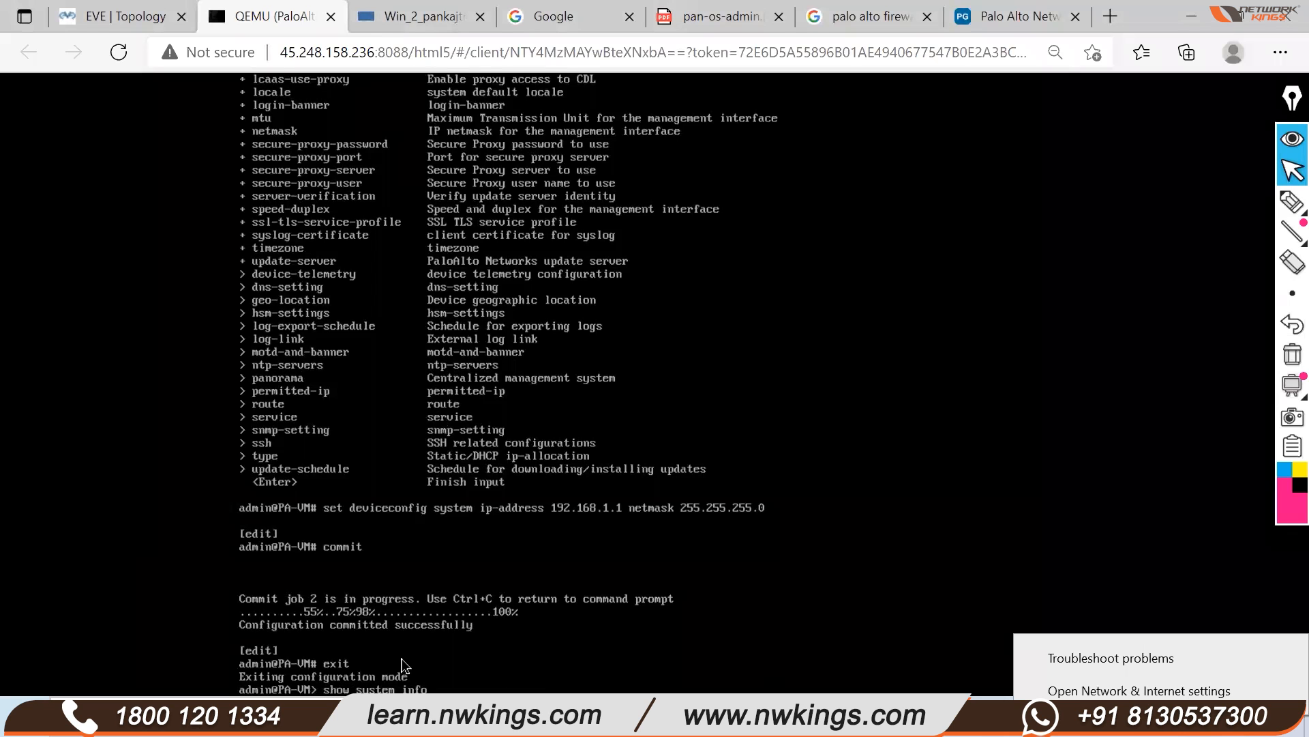
key("Return")
Highlight the new 192.168.1.1 address and static ip-assignment, then clear and page to the end
mouse_move(1286, 287)
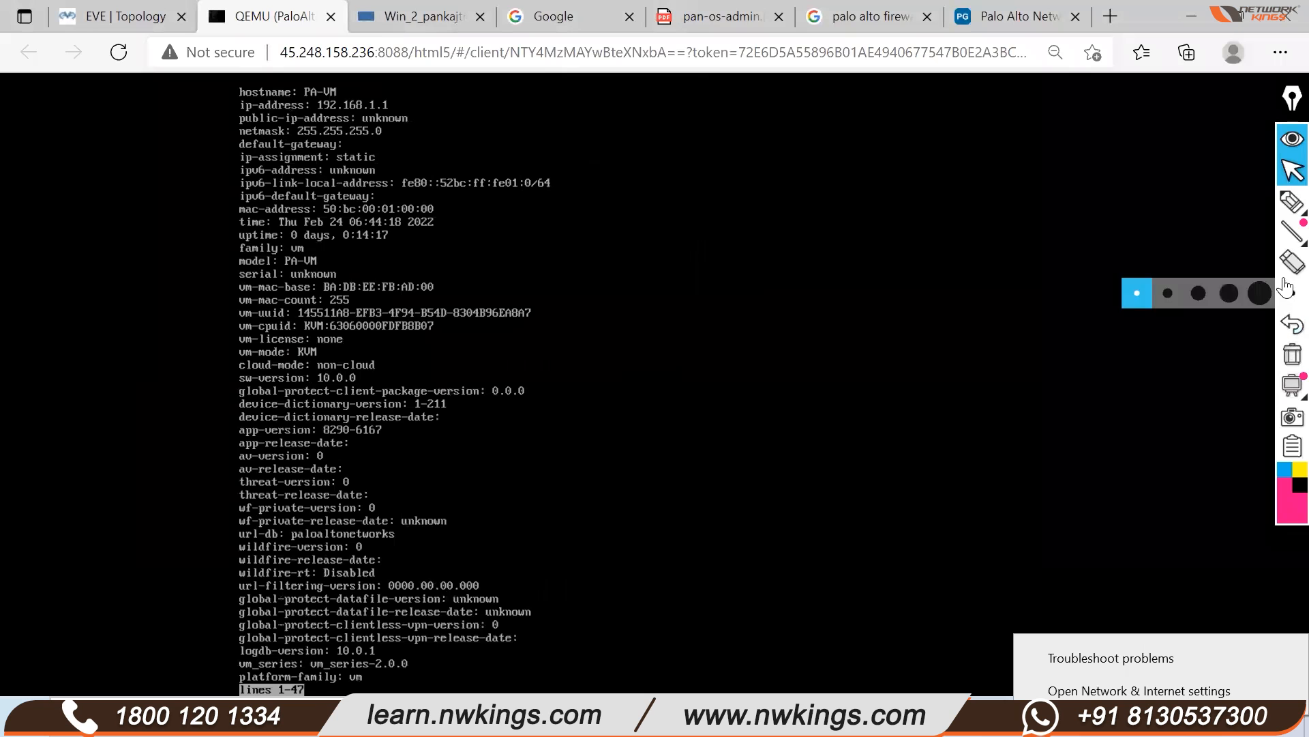
left_click(1292, 201)
left_click_drag(391, 107, 404, 94)
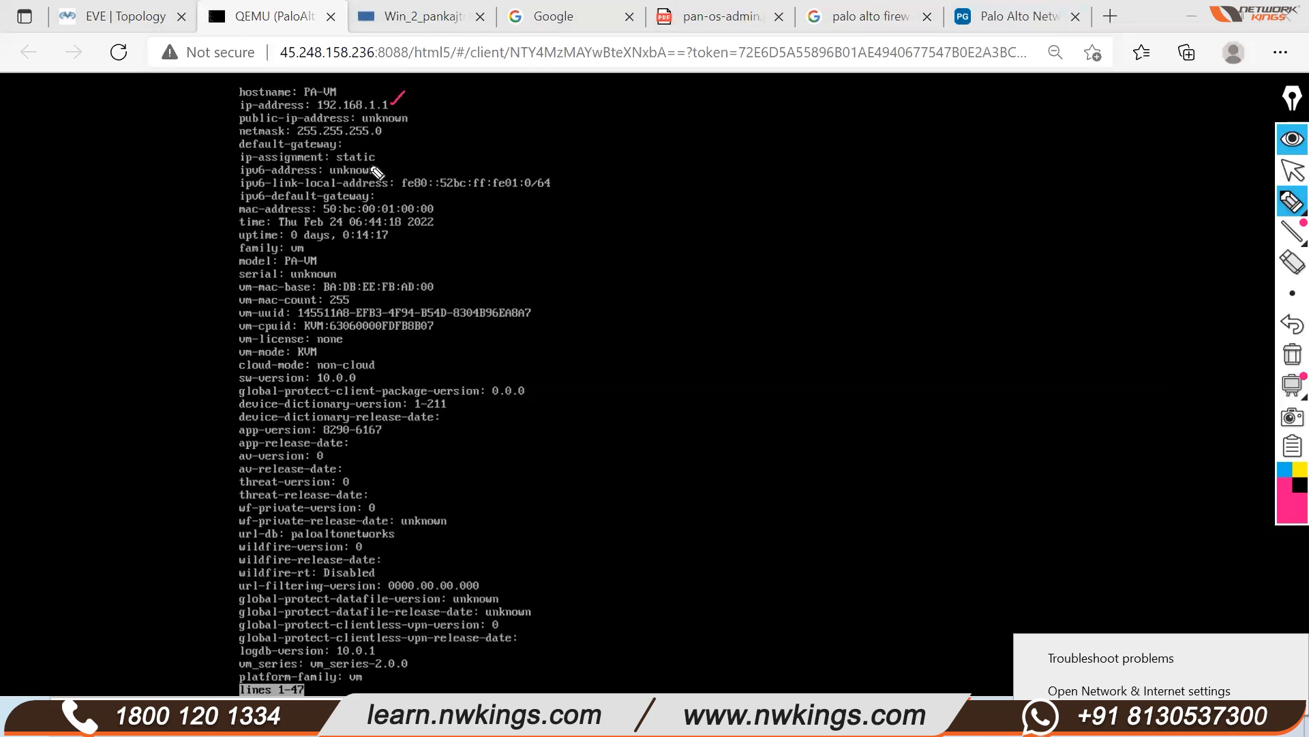
mouse_move(377, 161)
left_mouse_down()
mouse_move(339, 154)
mouse_move(345, 169)
mouse_move(388, 160)
left_mouse_up()
left_click(1287, 360)
left_click(1291, 172)
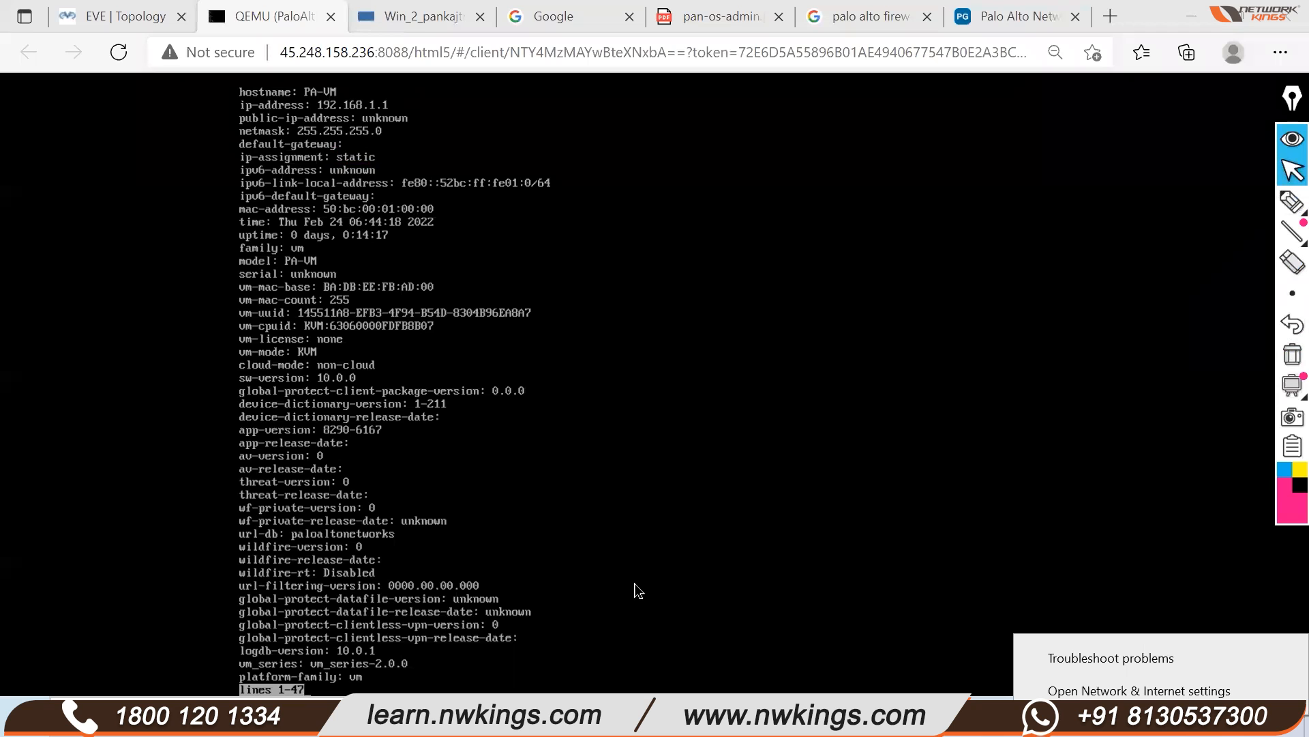
left_click(636, 584)
key("space")
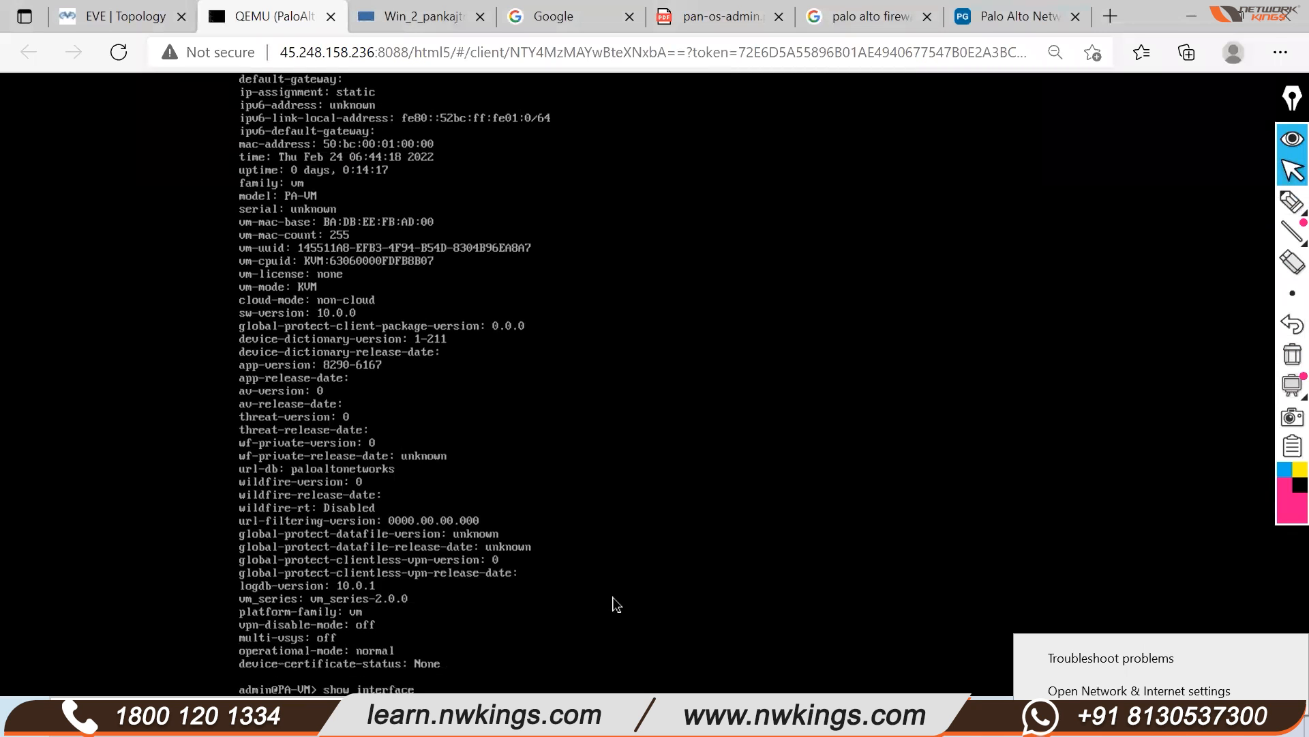
Run show interface management to display the management interface details
key("Return")
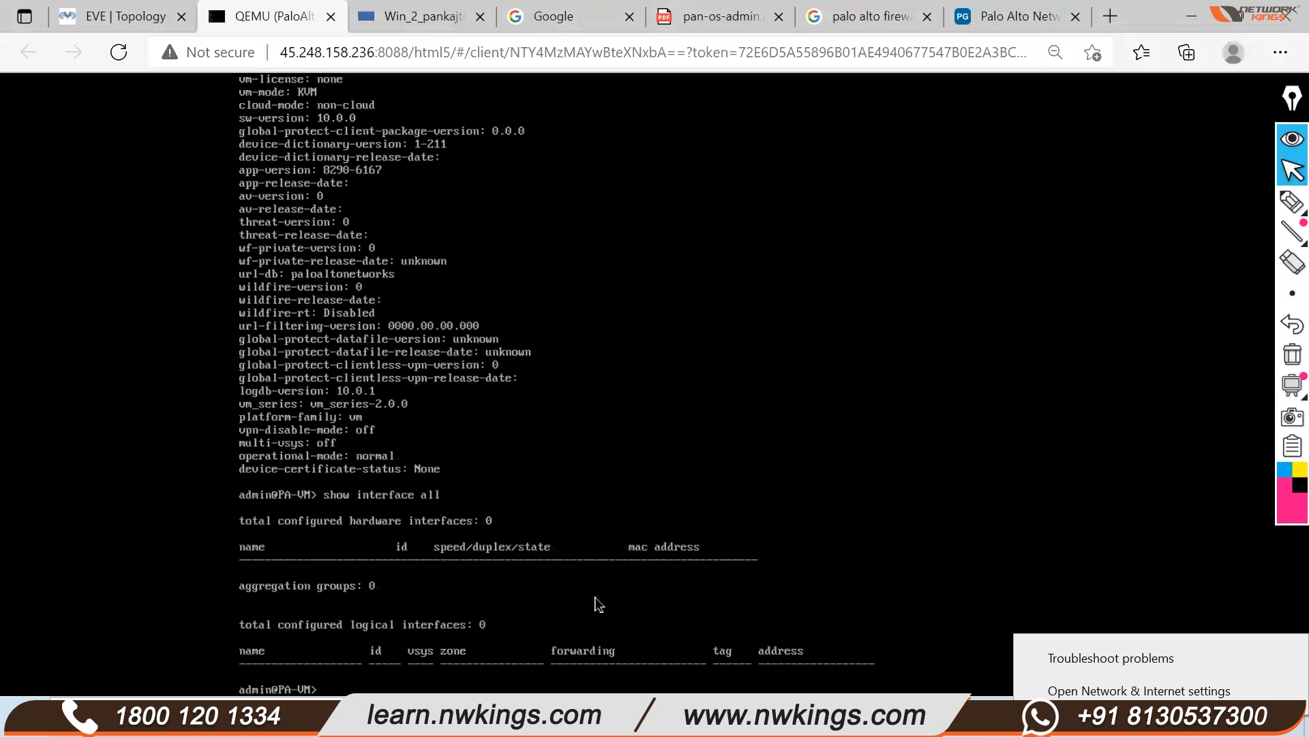
key("Up")
key("question")
type("m")
key("Tab")
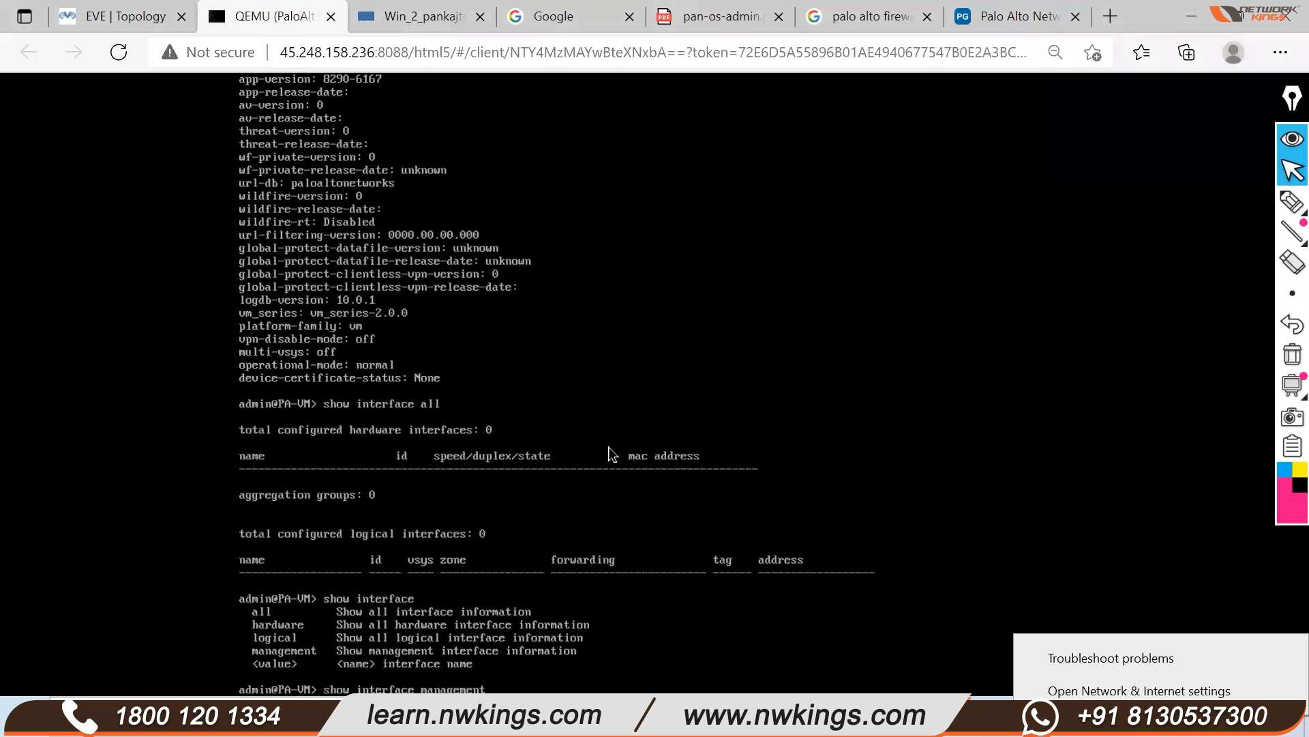
key("Return")
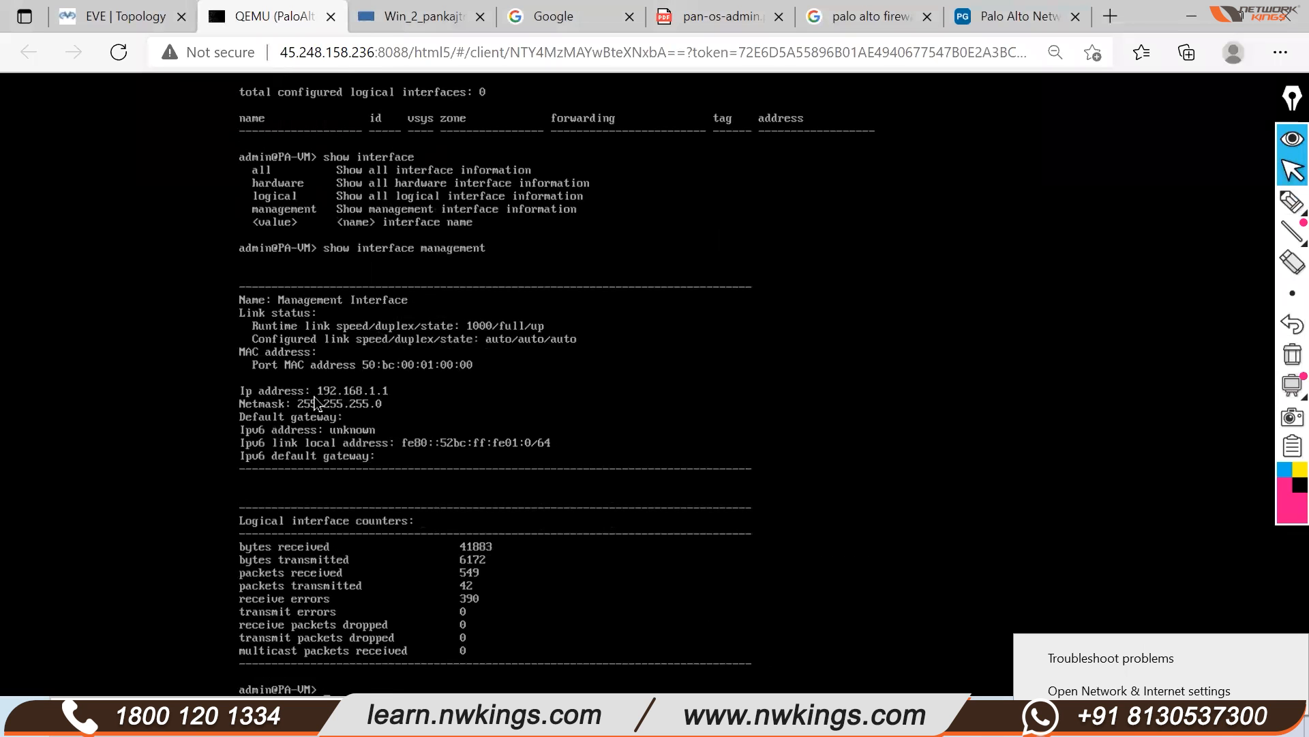
Highlight the management IP, netmask and empty default gateway, then clear the annotations
left_click(1291, 202)
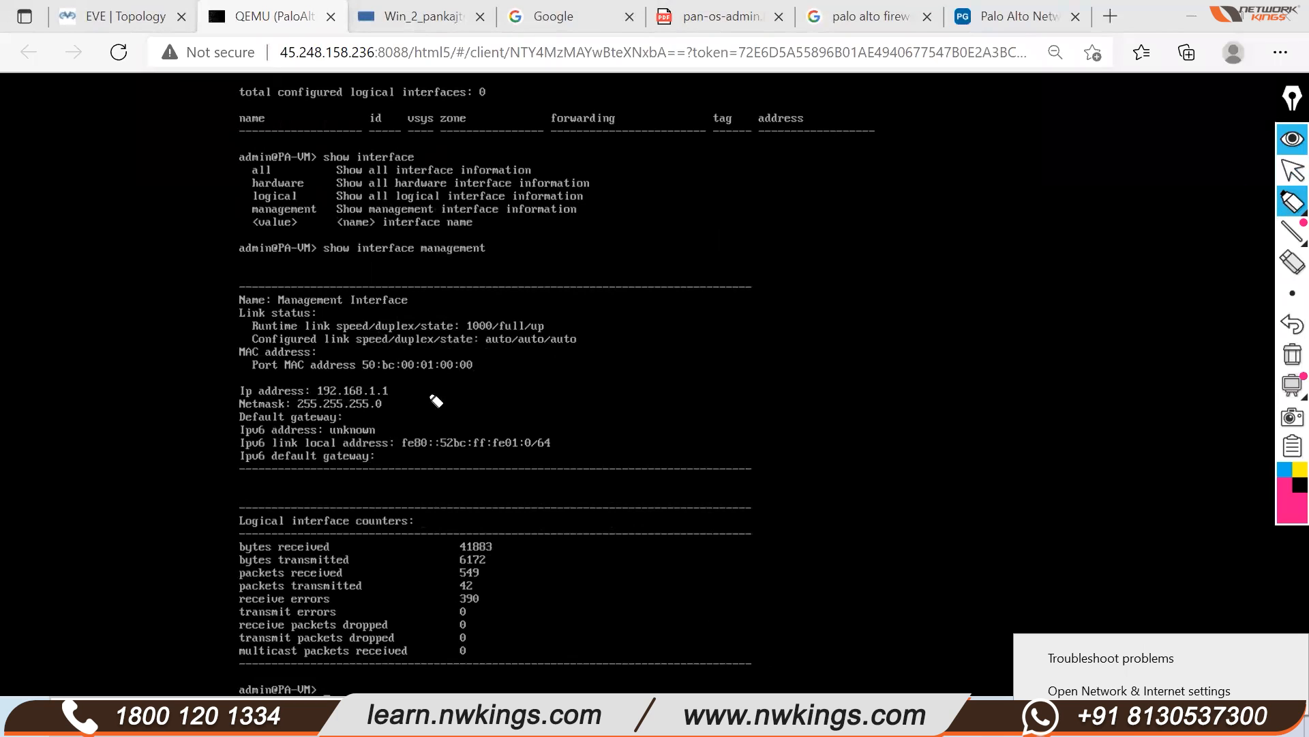
mouse_move(394, 390)
left_mouse_down()
mouse_move(407, 366)
mouse_move(406, 386)
left_mouse_up()
mouse_move(227, 426)
left_mouse_down()
mouse_move(335, 405)
mouse_move(229, 422)
left_mouse_up()
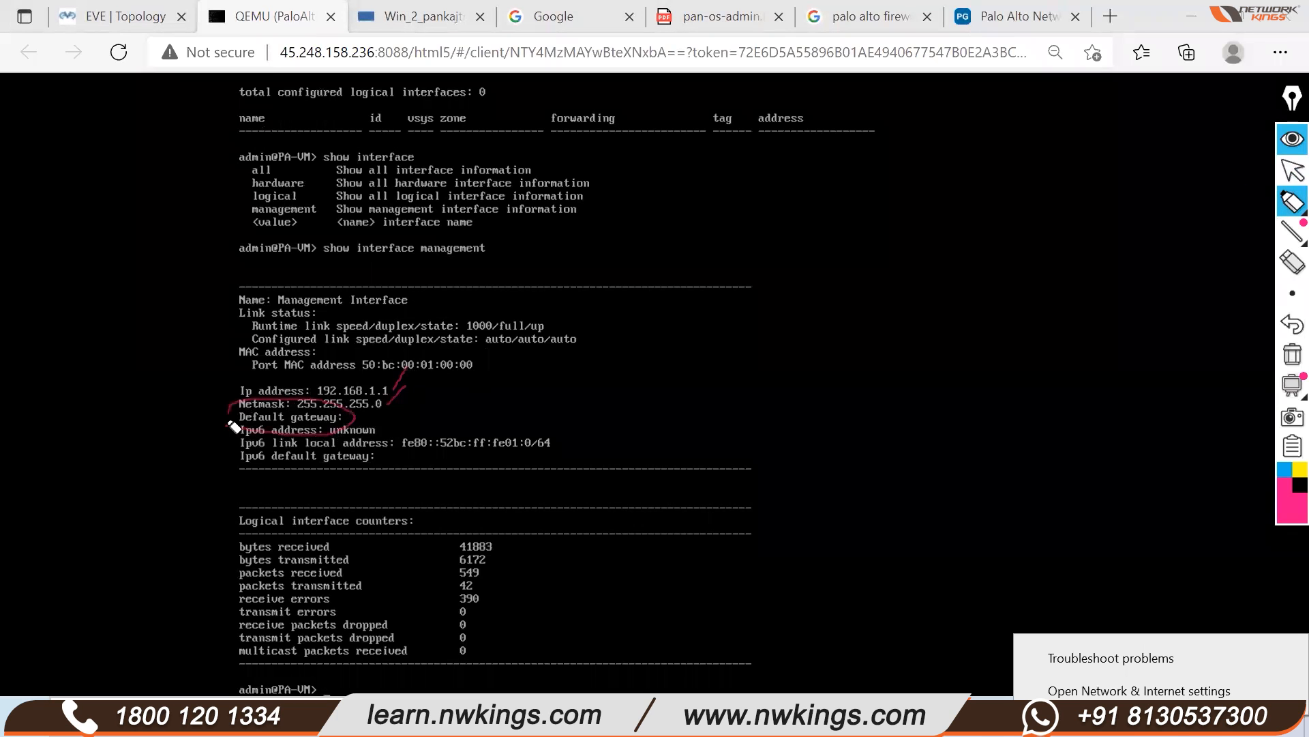
left_click_drag(323, 267, 484, 246)
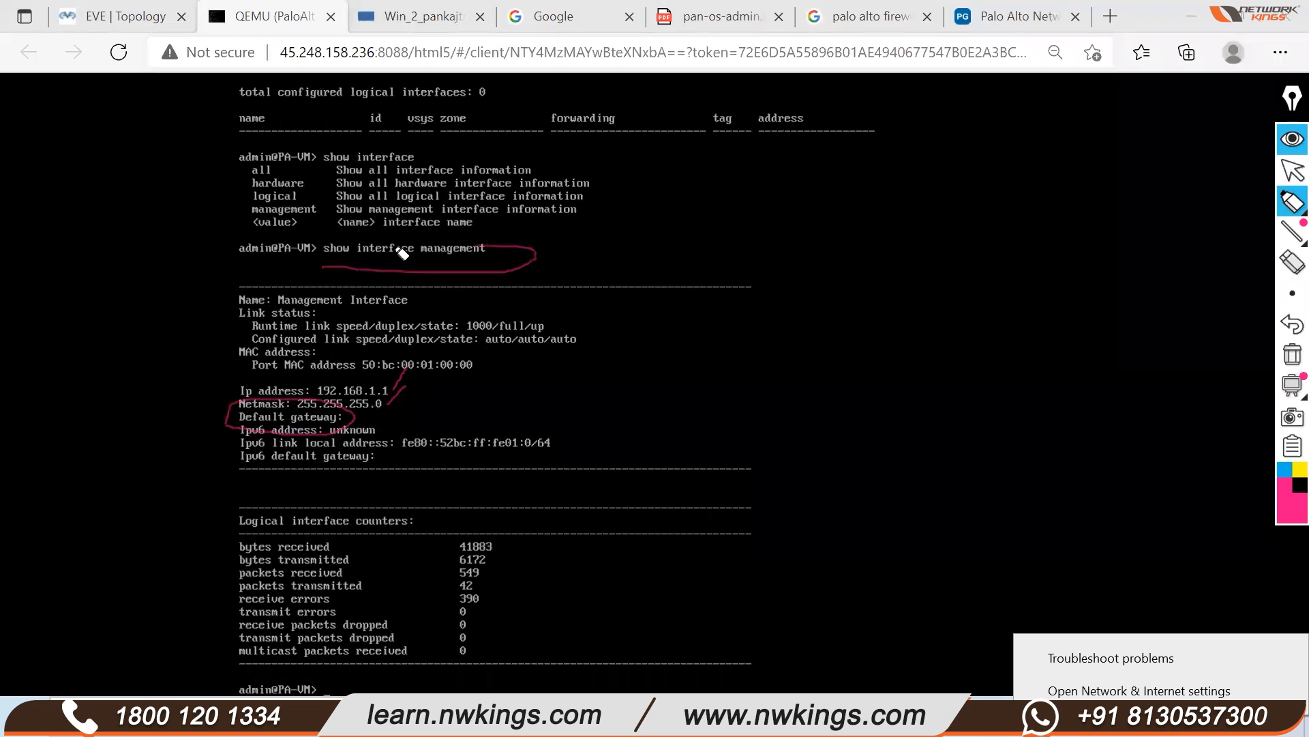
left_click(1292, 354)
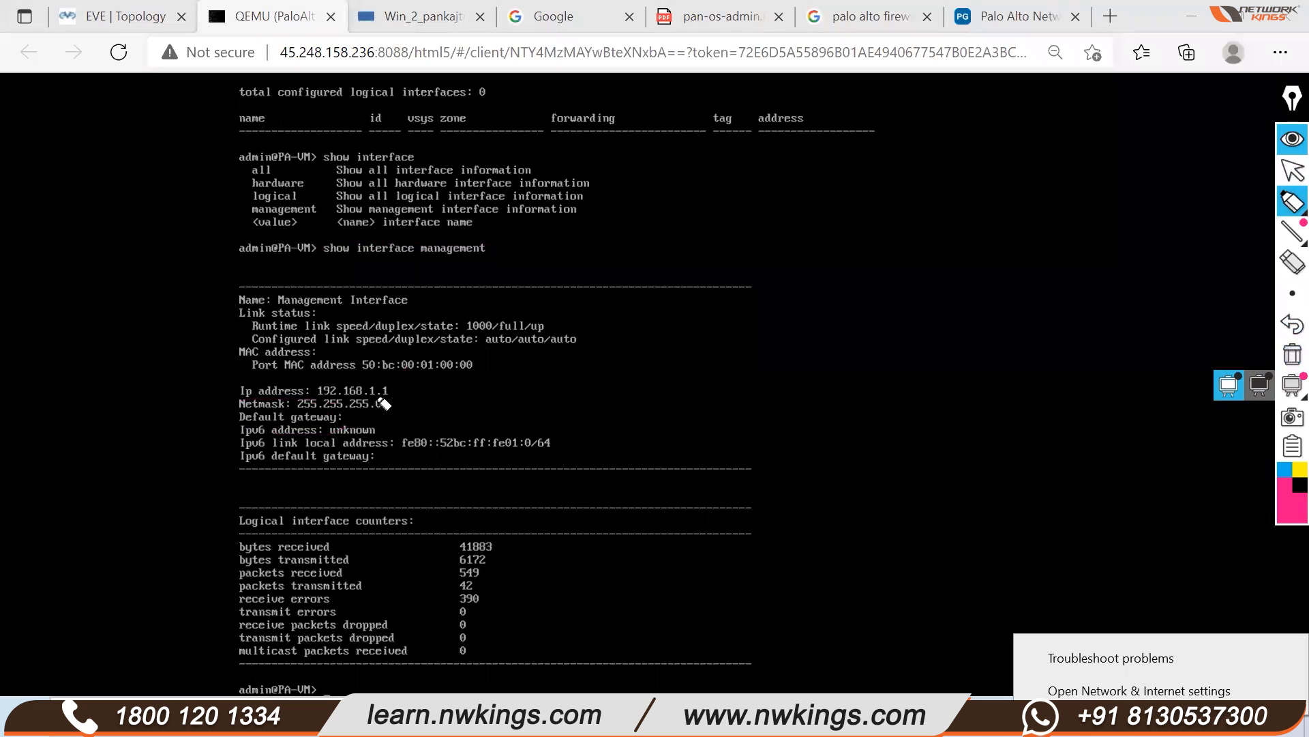
mouse_move(320, 379)
left_mouse_down()
mouse_move(402, 414)
mouse_move(301, 395)
mouse_move(318, 375)
mouse_move(293, 417)
mouse_move(363, 378)
mouse_move(292, 386)
left_mouse_up()
mouse_move(1287, 238)
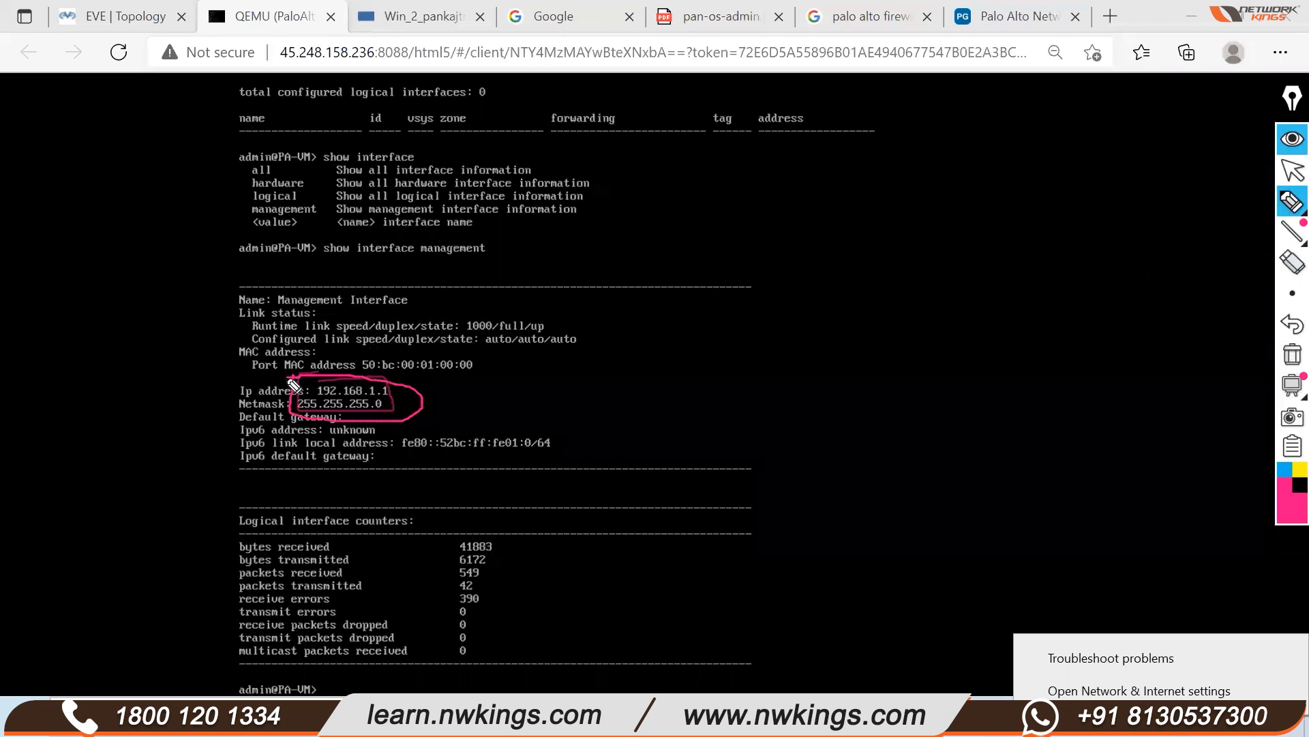
left_click(1288, 352)
mouse_move(1269, 281)
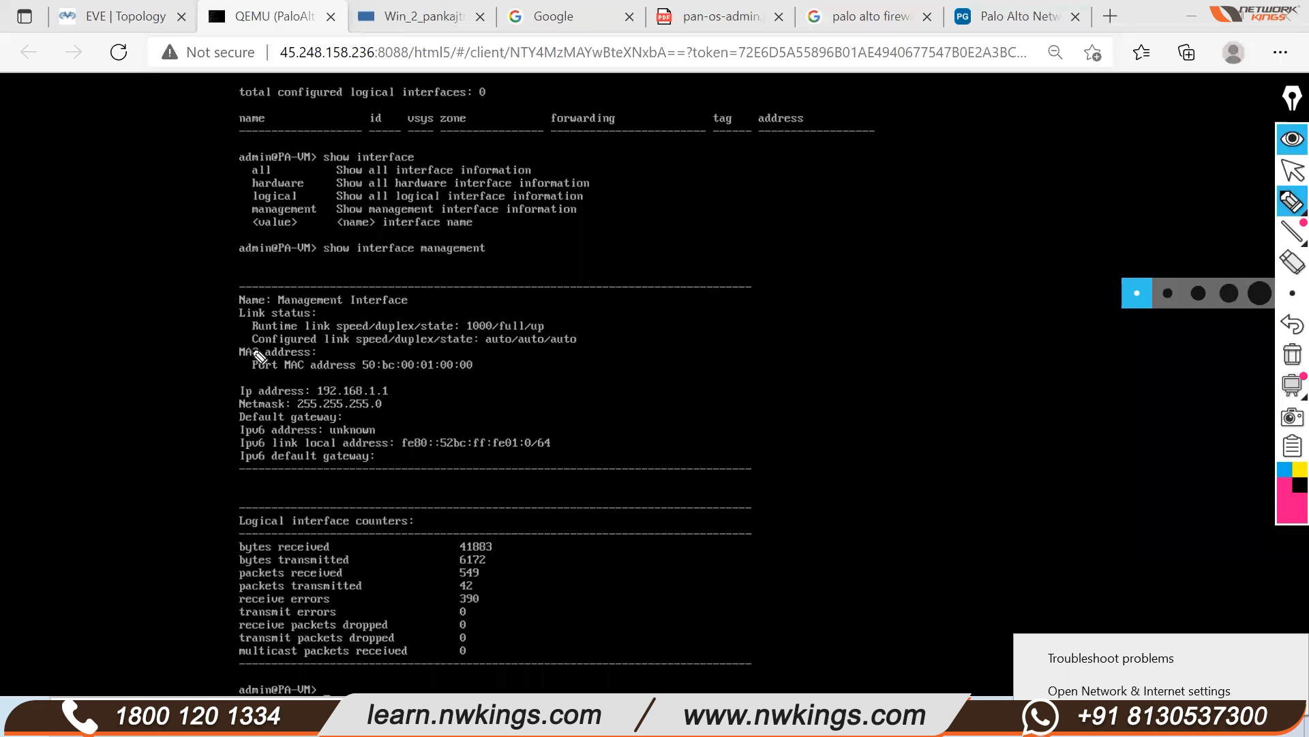
left_click(1286, 179)
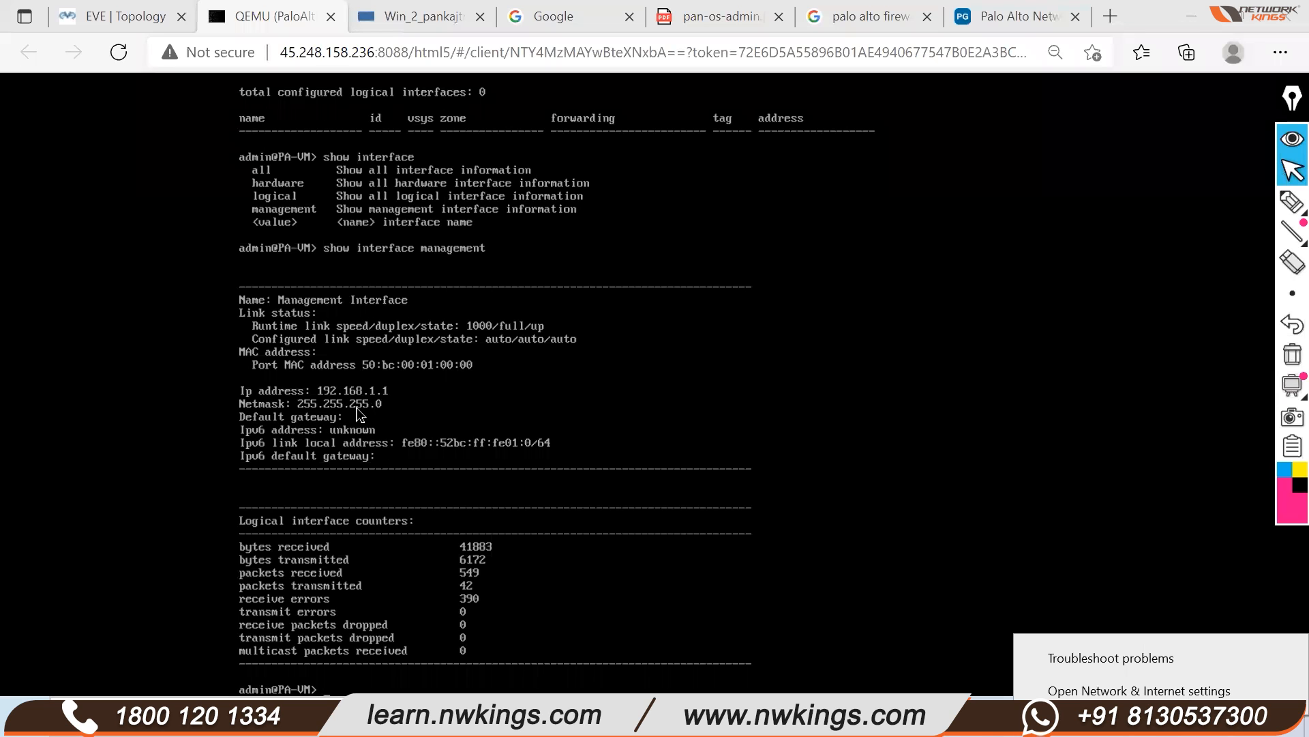
Switch to the Windows PC's desktop and open the Start menu search
left_click(120, 17)
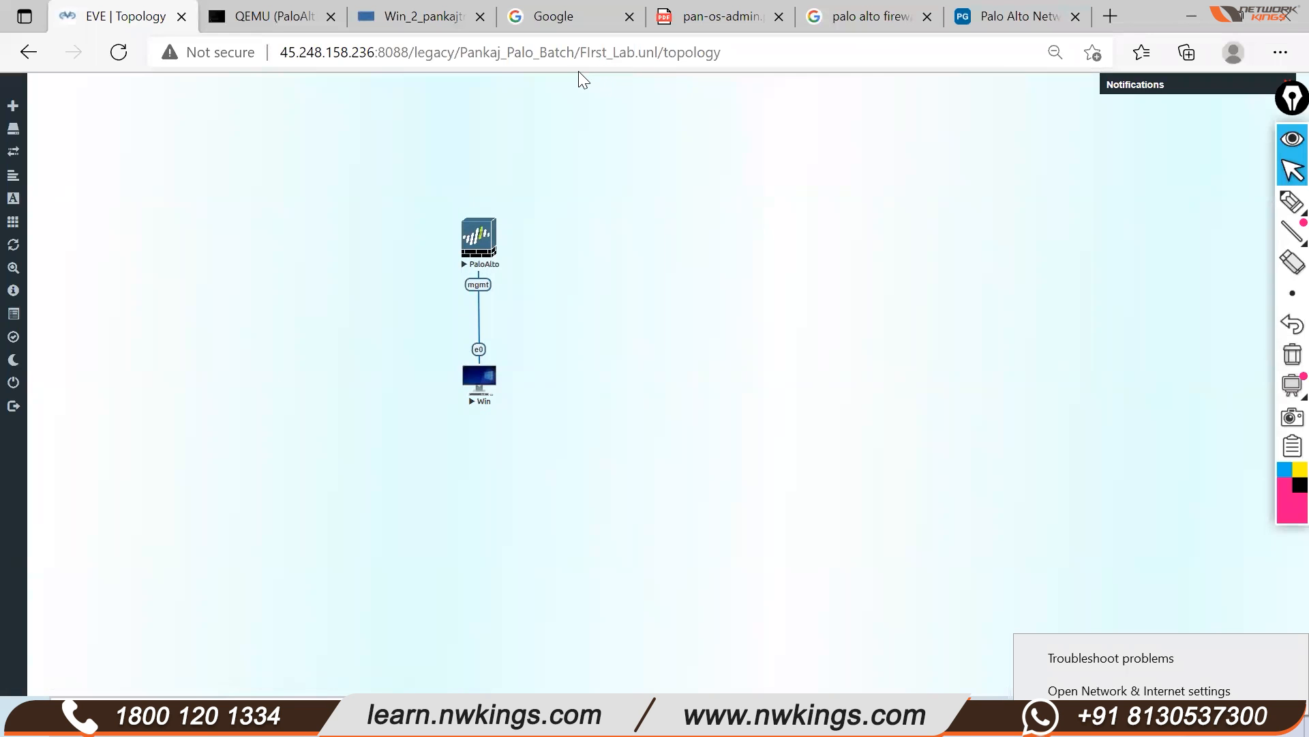
left_click(425, 16)
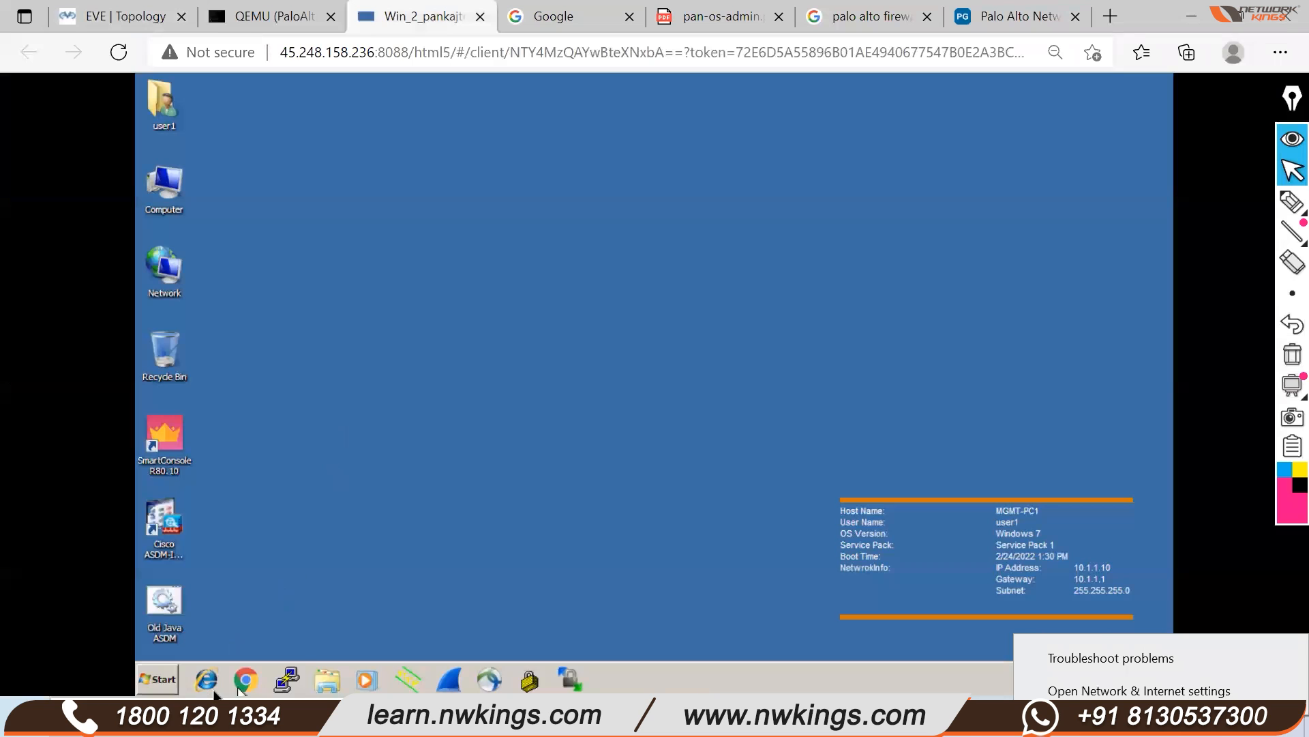
left_click(160, 680)
Launch cmd on the Windows PC and run ipconfig
type("cmd")
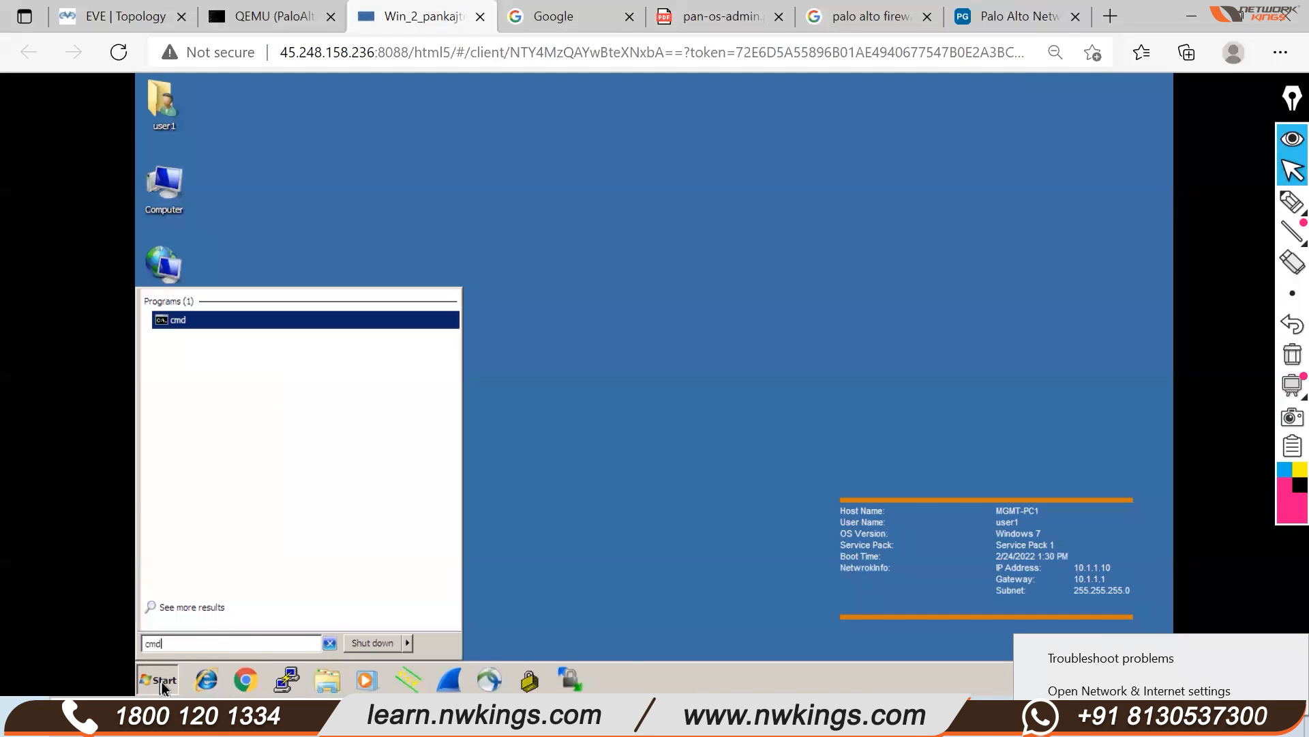
key("Return")
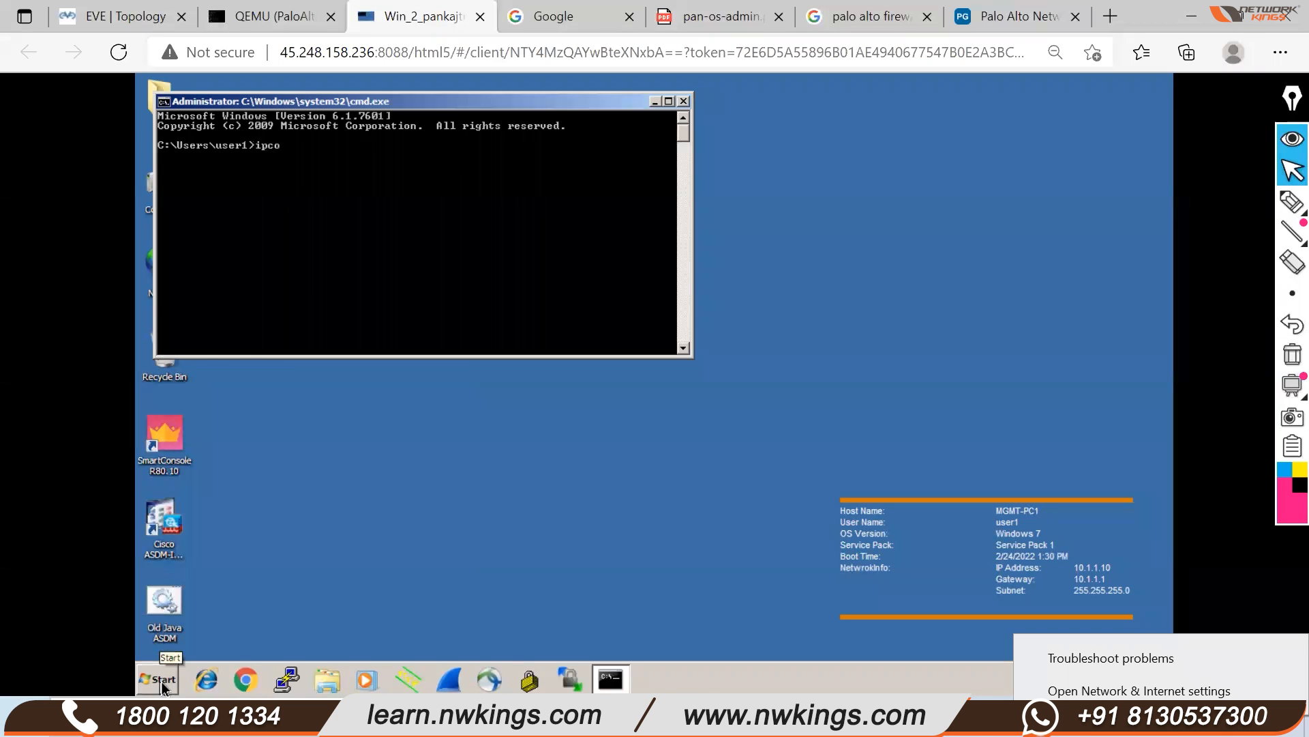
key("Return")
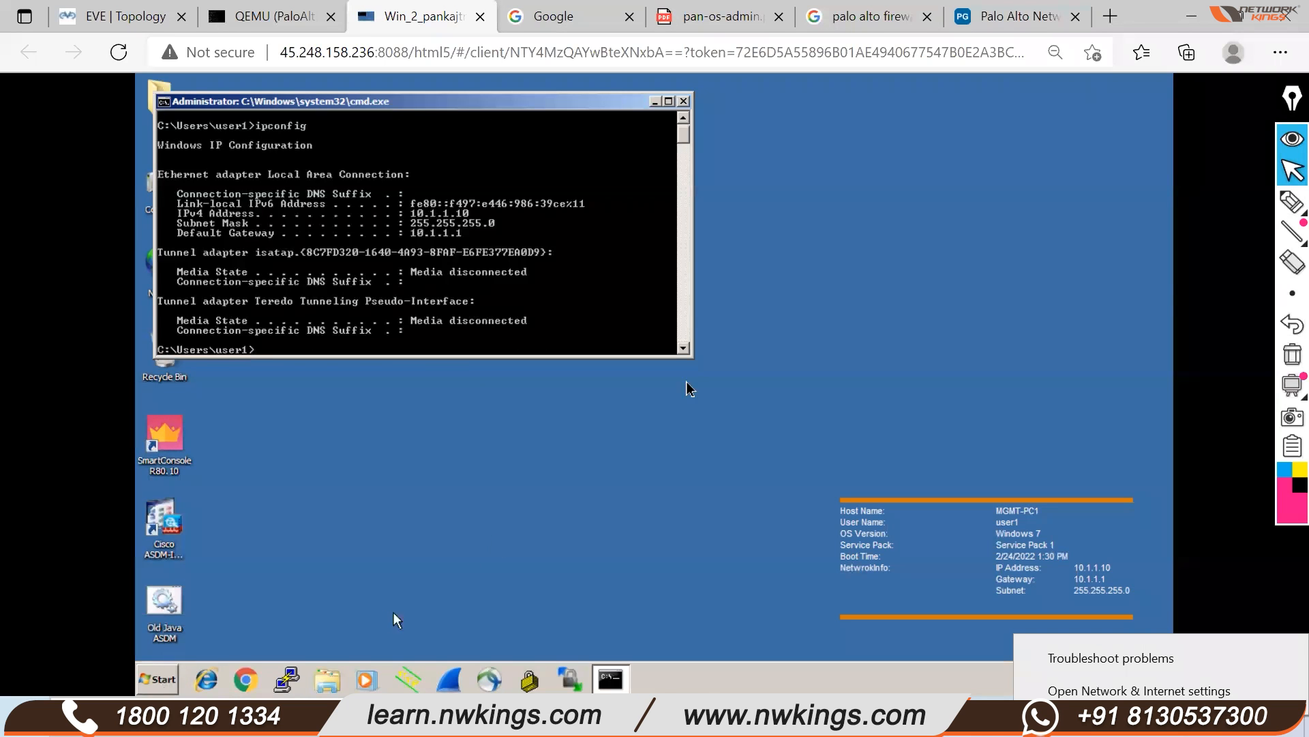
Circle the PC's IPv4 10.1.1.10, mask 255.255.255.0 and gateway 10.1.1.1 with the pen
mouse_move(1291, 203)
left_click(1198, 203)
left_click_drag(476, 208, 506, 185)
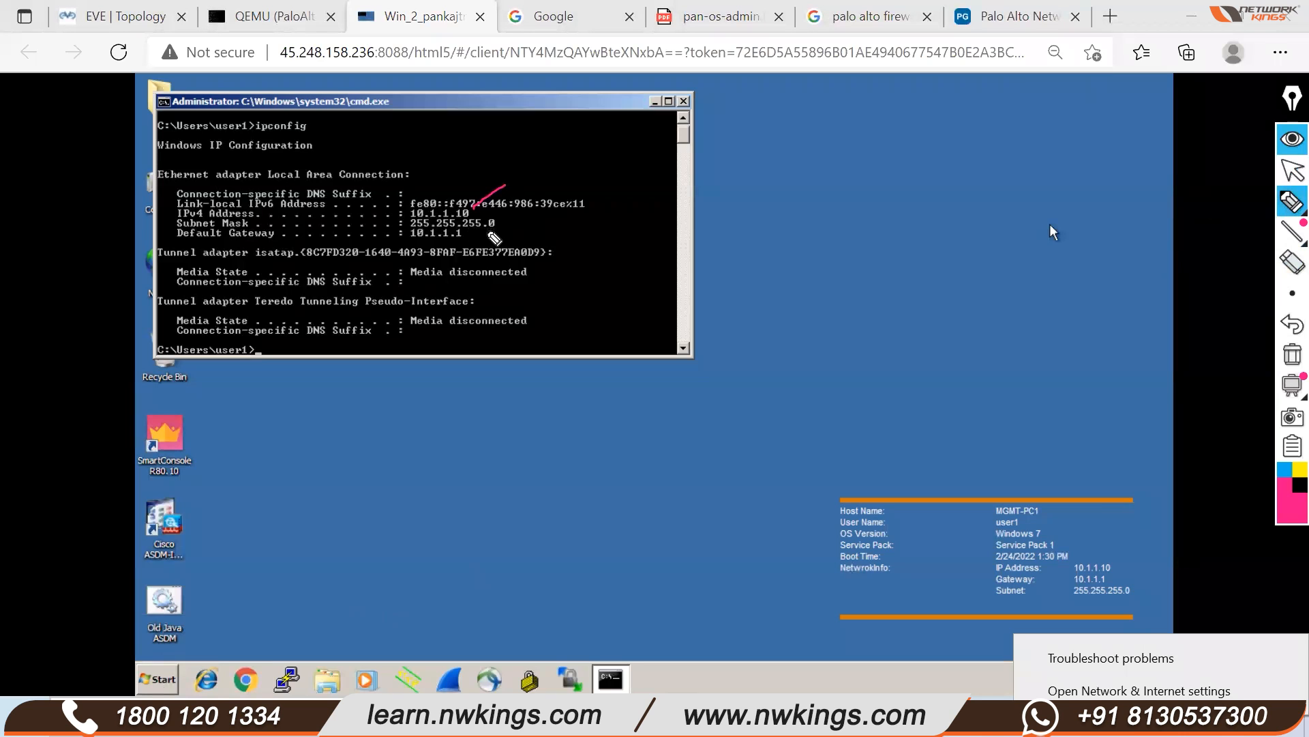
left_click_drag(489, 226, 516, 206)
mouse_move(421, 241)
left_mouse_down()
mouse_move(478, 192)
mouse_move(386, 191)
left_mouse_up()
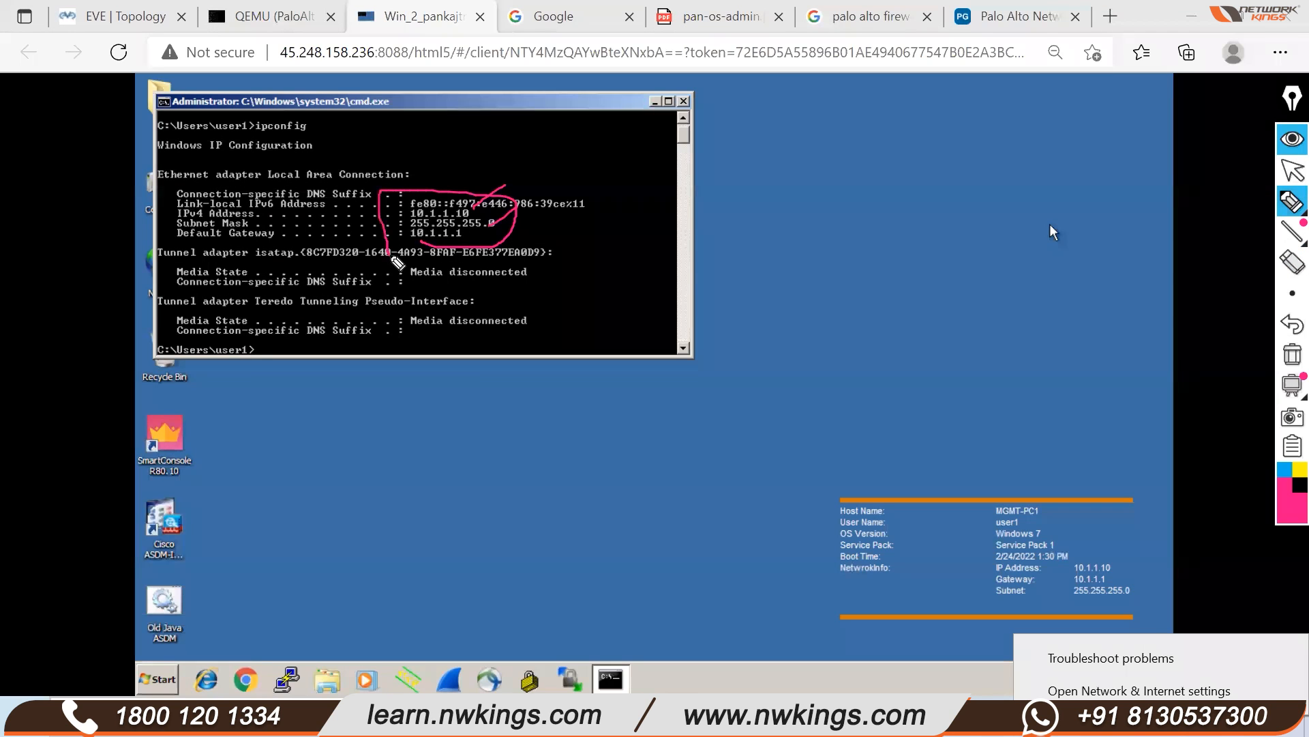
left_click(1283, 203)
left_click(1293, 170)
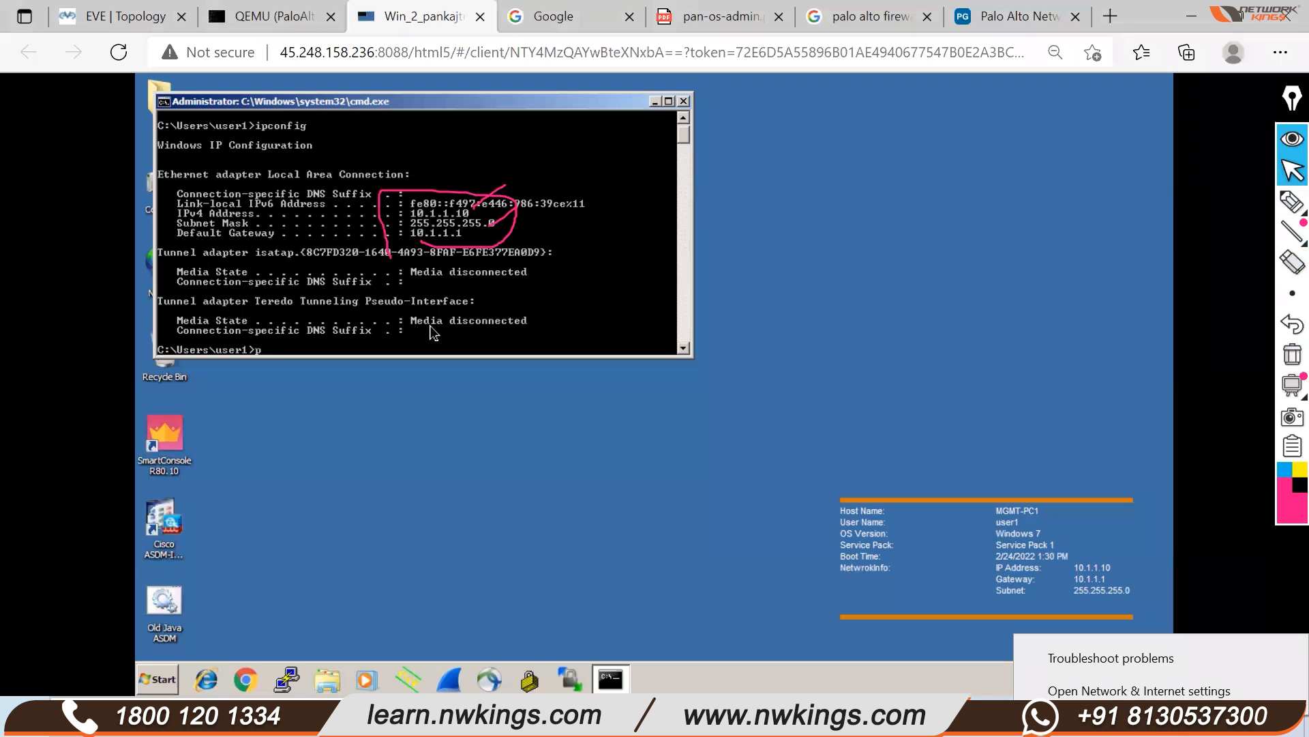
Ping 192.168.1.1 from the Windows PC and see four 'Destination host unreachable' replies
type(".168.1.1")
key("Return")
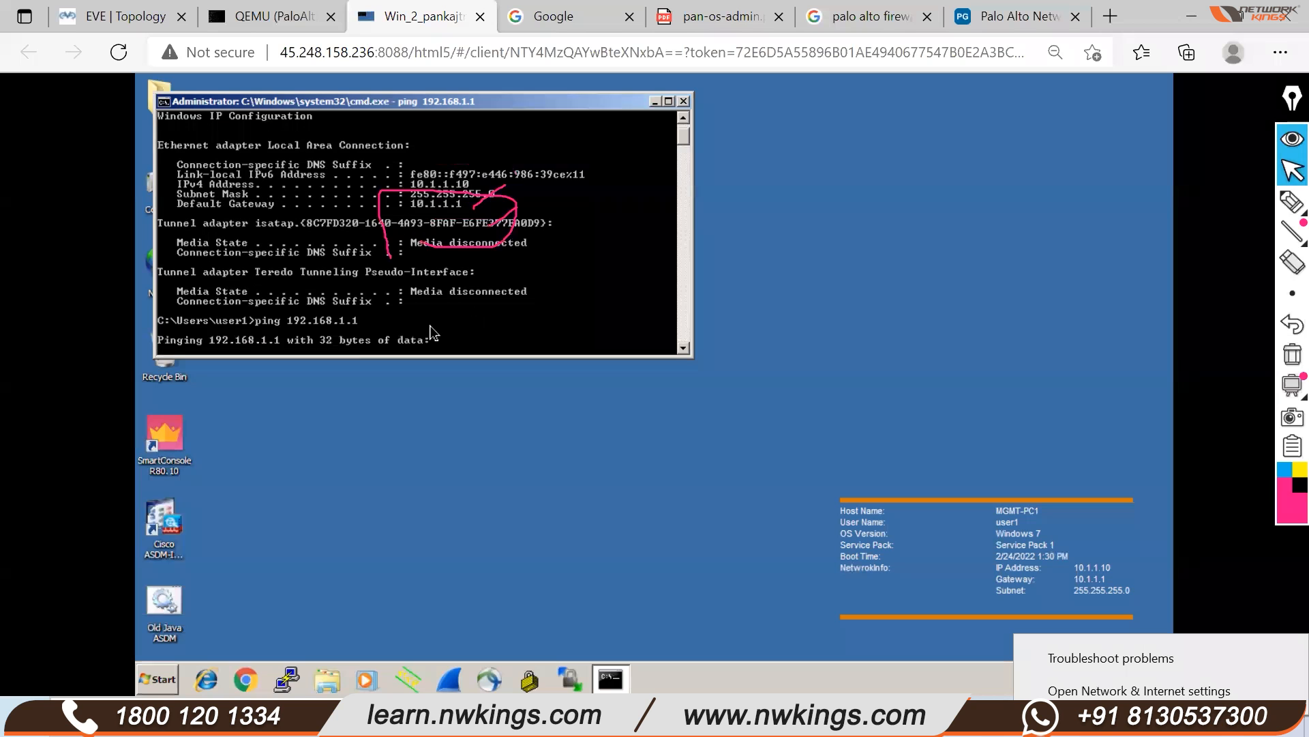
left_click(240, 21)
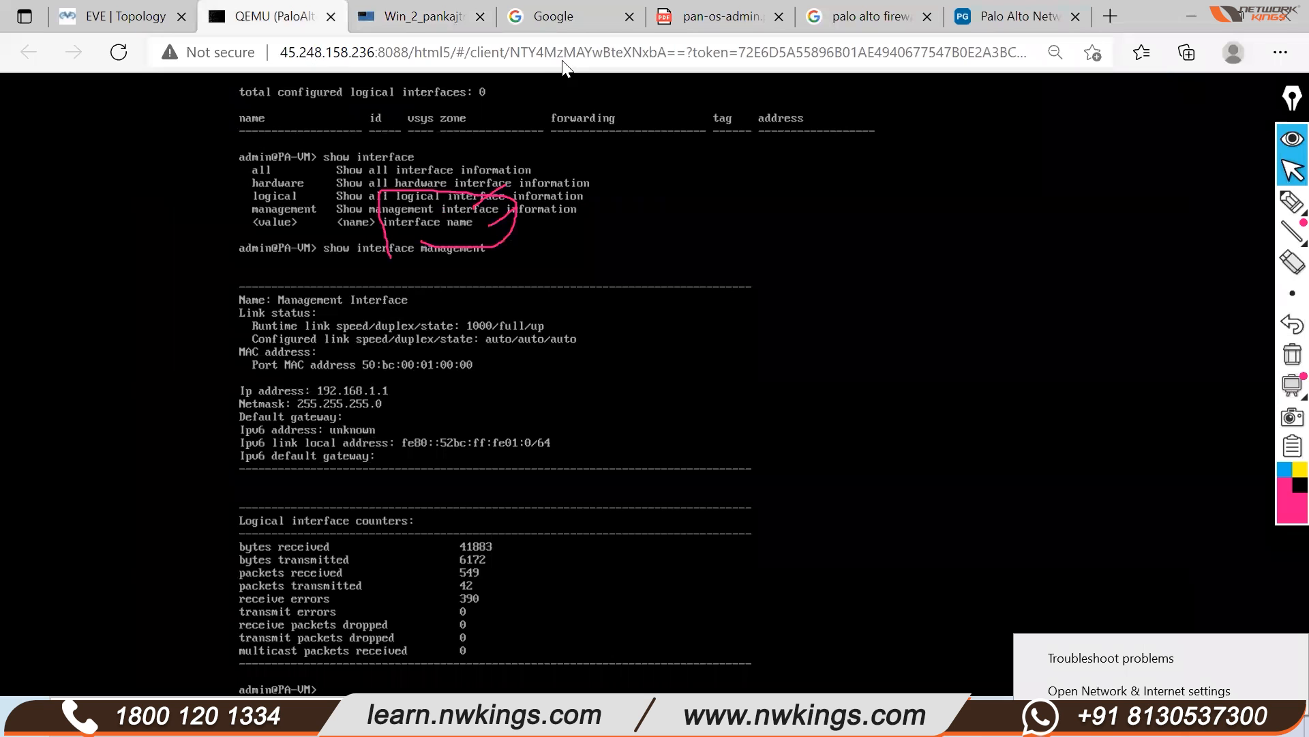
left_click(418, 16)
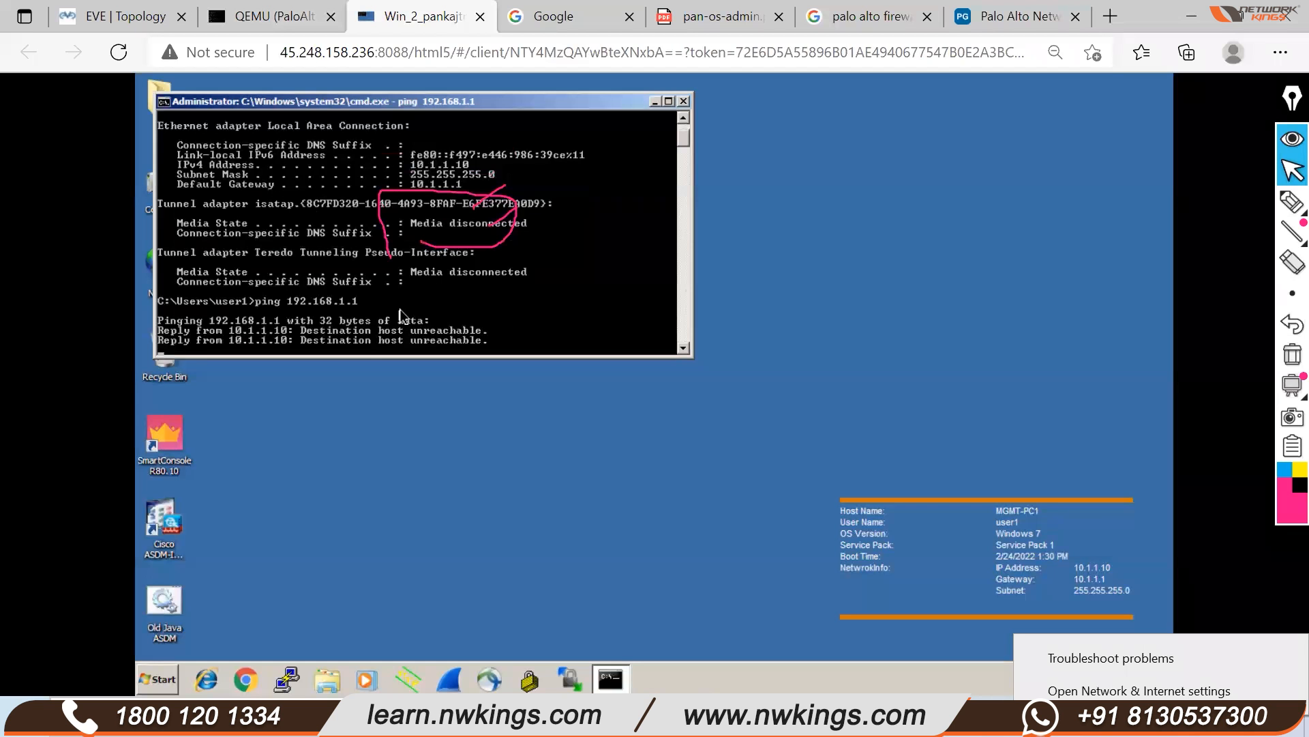
left_click_drag(379, 103, 650, 123)
key("Return")
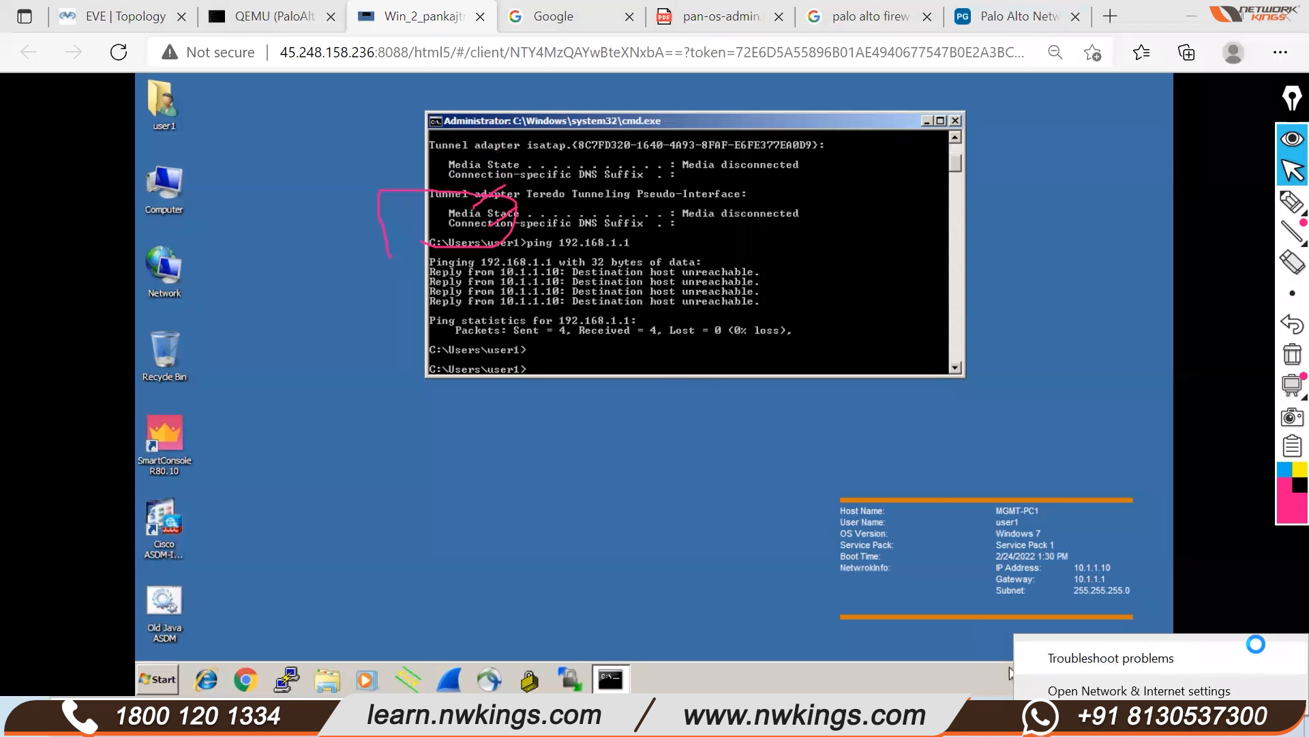
Open the Local Area Connection's IPv4 properties from the Network and Sharing Center
left_click(842, 682)
left_click(1166, 628)
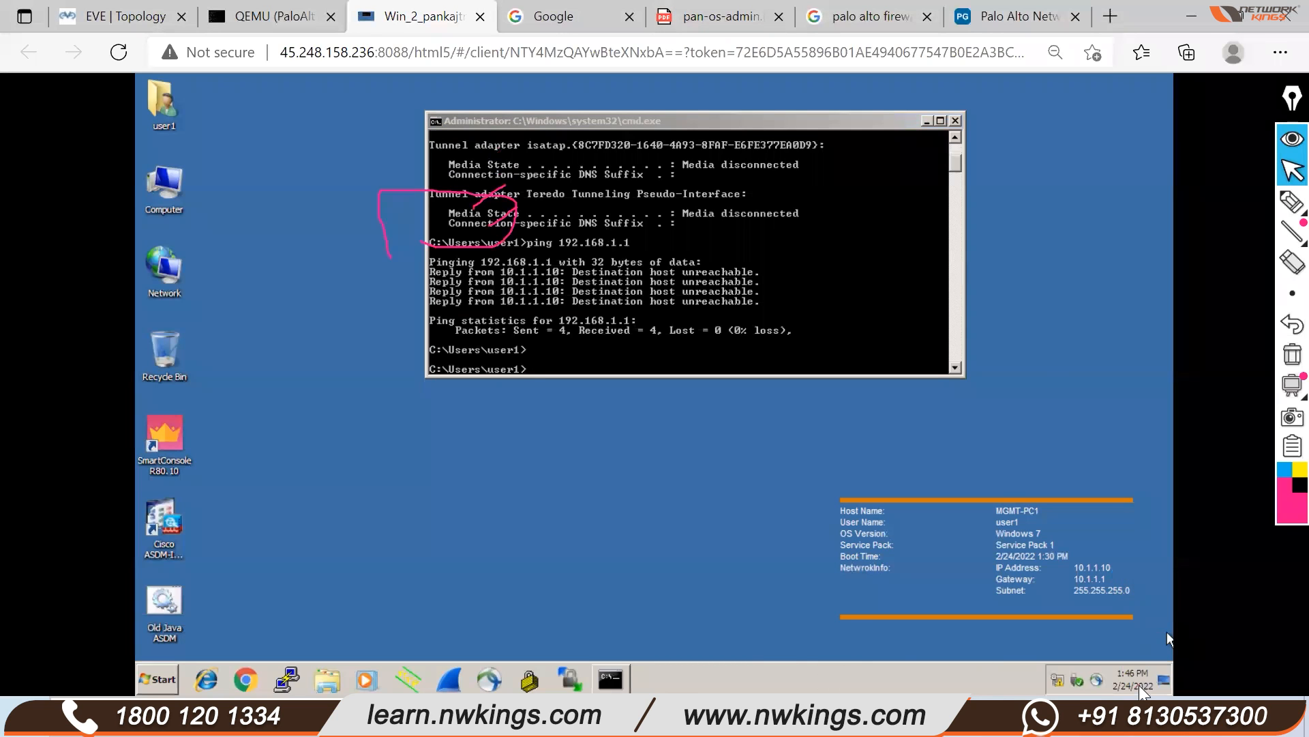
left_click(1142, 711)
left_click(765, 592)
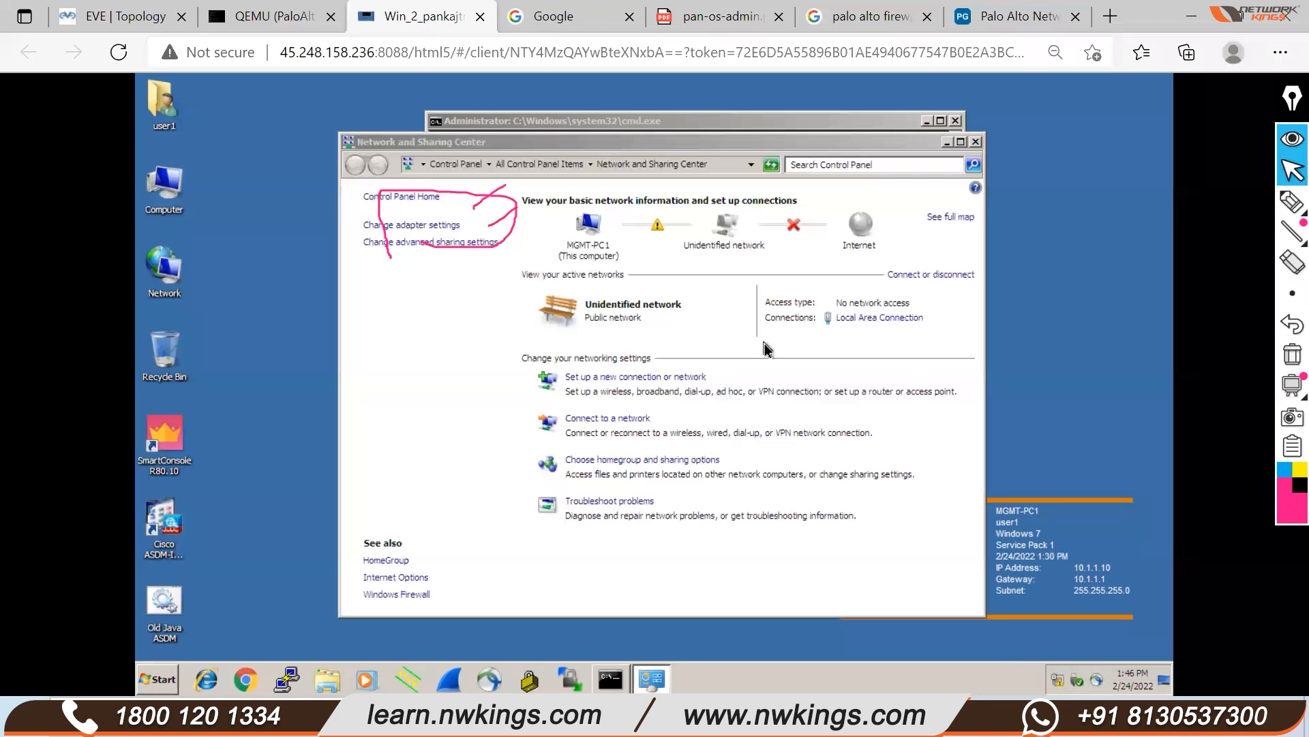
left_click(412, 225)
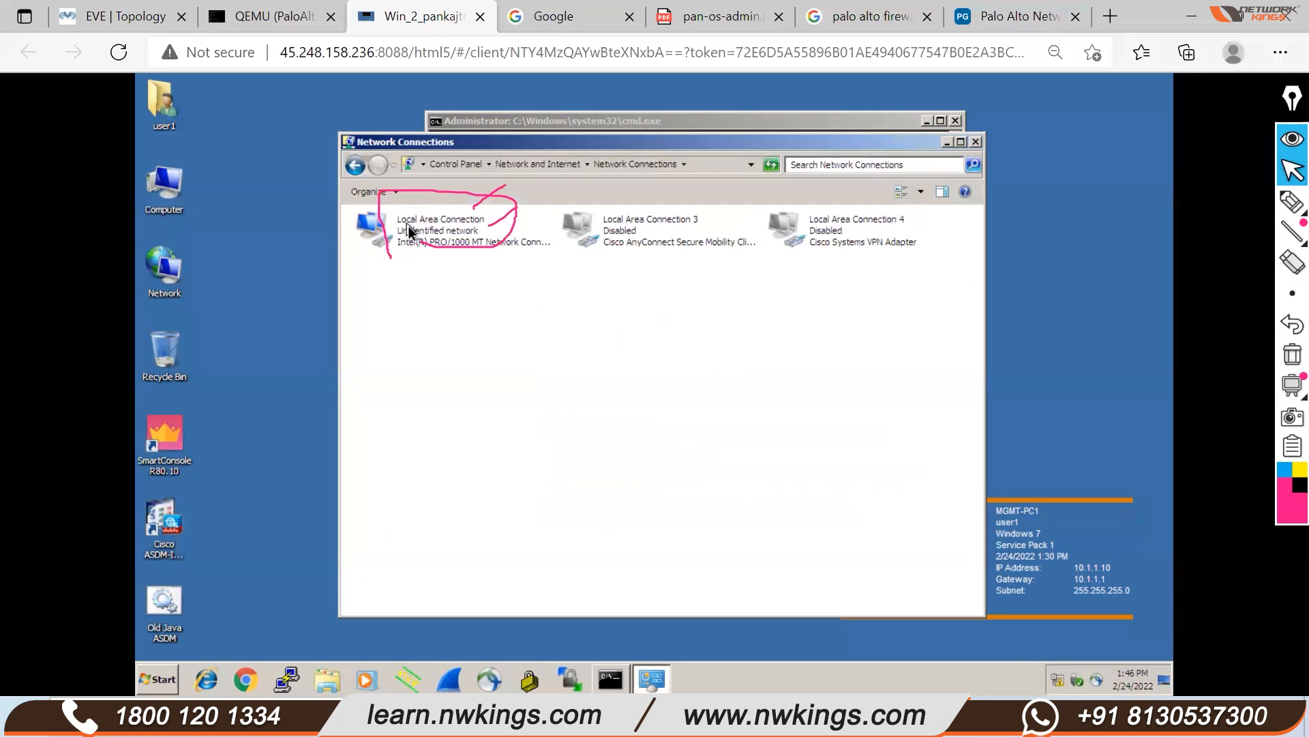
double_click(441, 242)
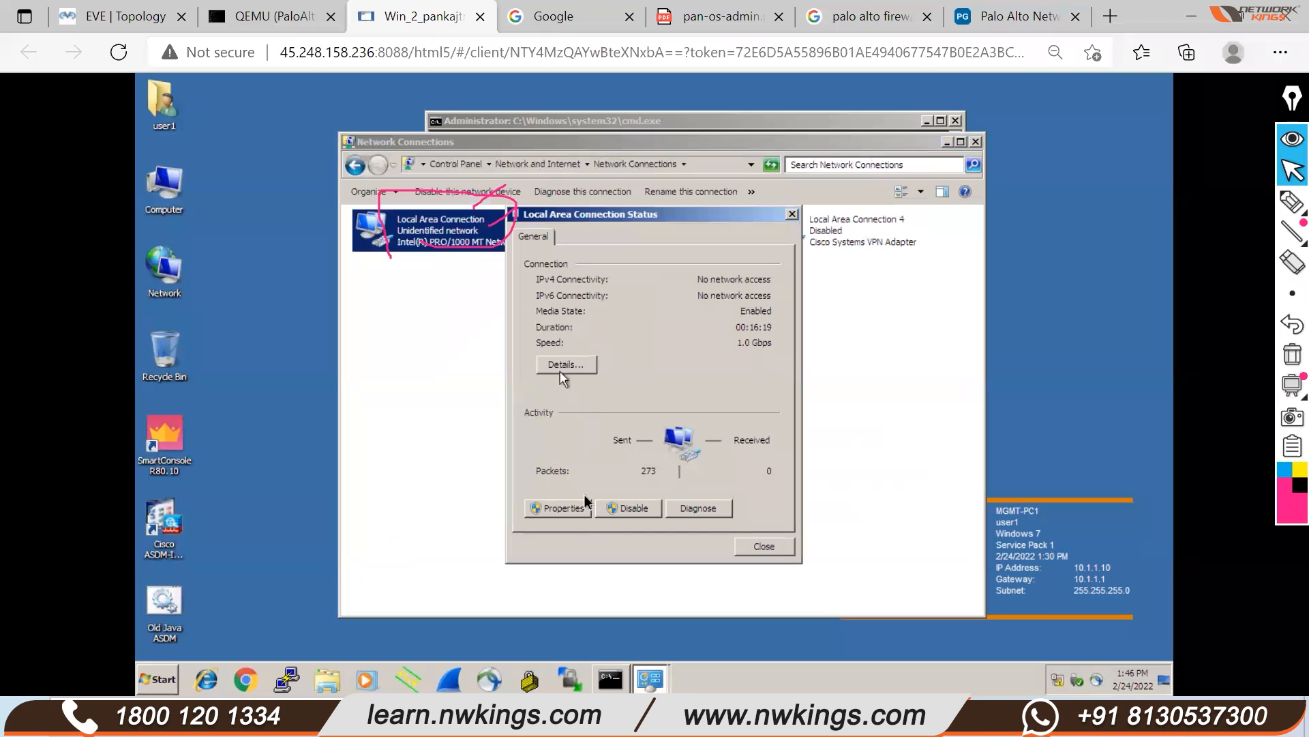
left_click(564, 509)
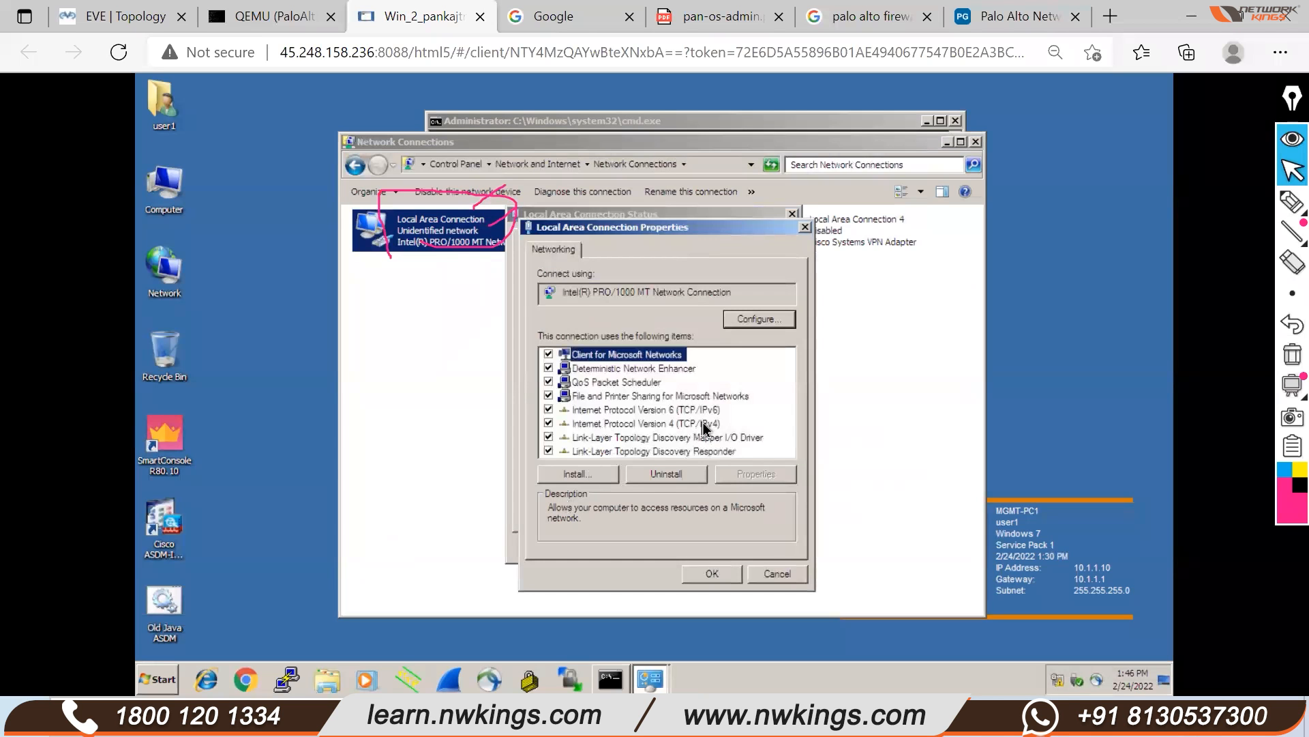
double_click(704, 428)
Set static IP 192.168.1.2 with gateway 192.168.1.1, then close all network windows
left_click_drag(728, 415, 755, 422)
type("92 . ")
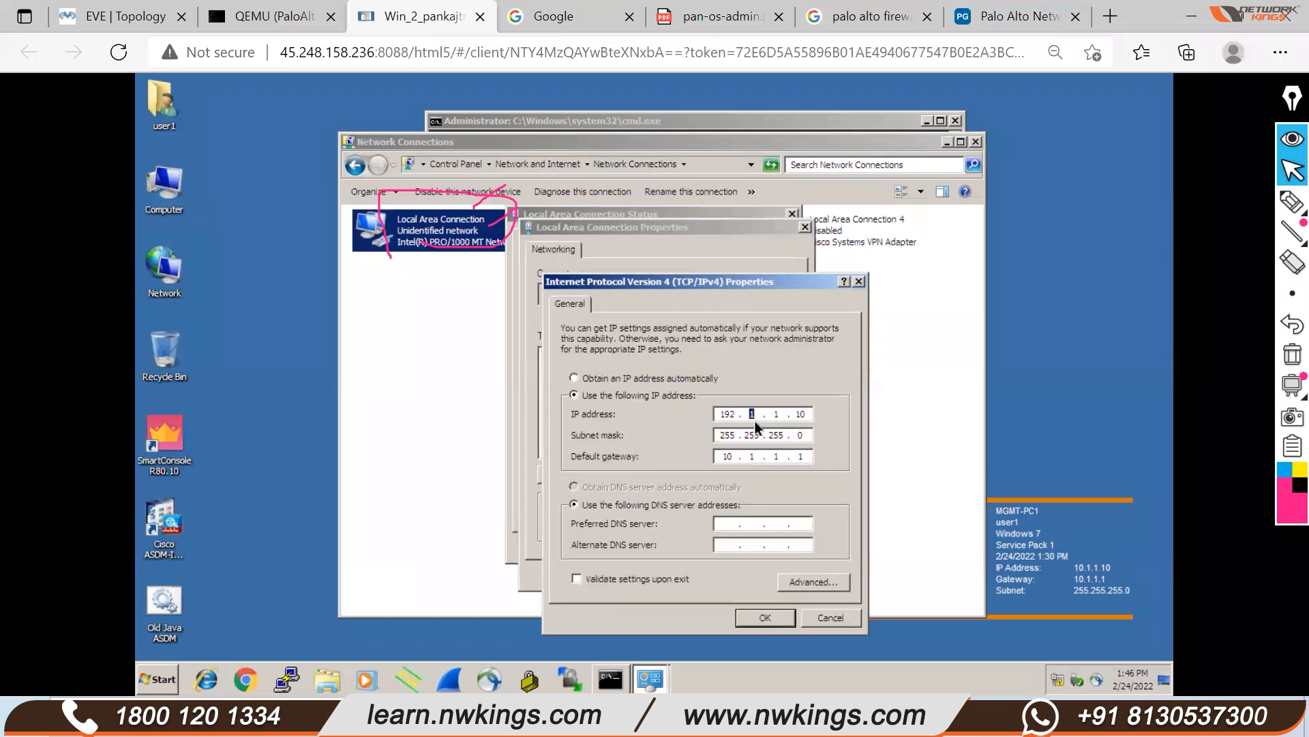
type("168")
left_click_drag(794, 414, 819, 419)
type("2")
left_click(800, 456)
type("11")
left_click(766, 616)
left_click(713, 573)
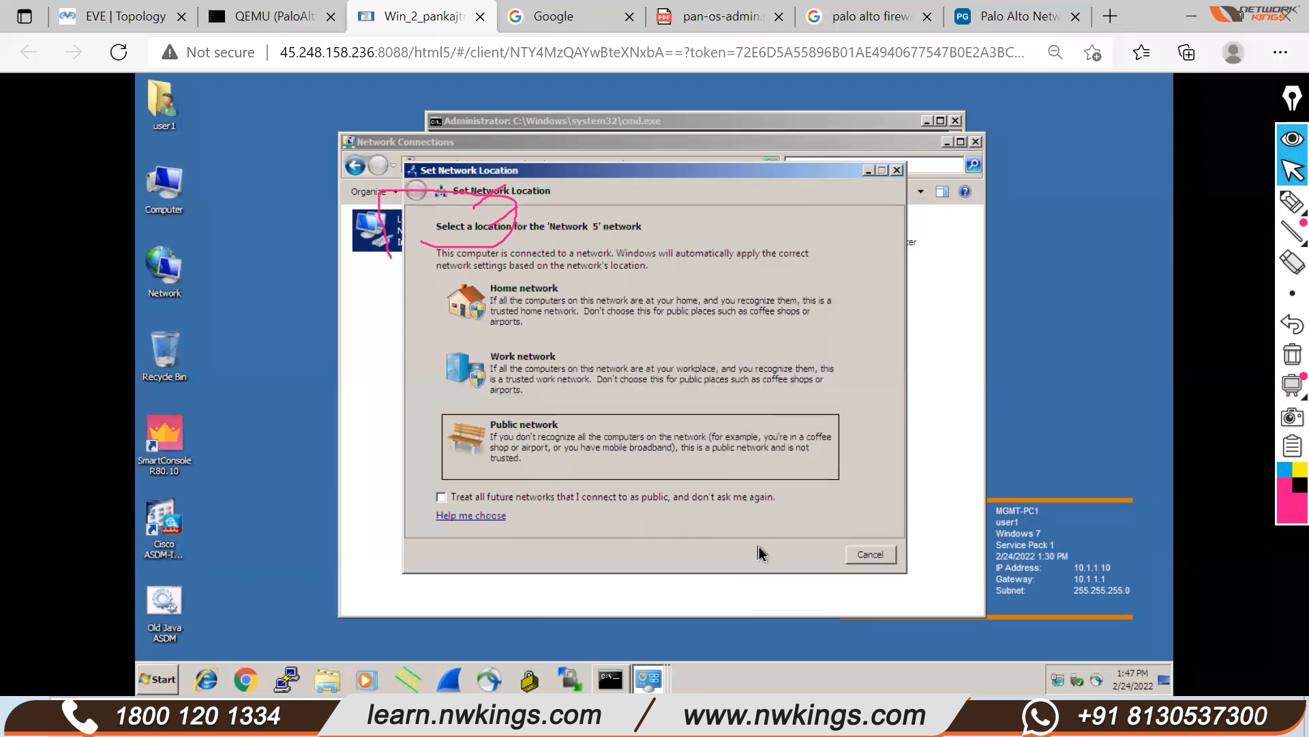
left_click(865, 563)
left_click(768, 547)
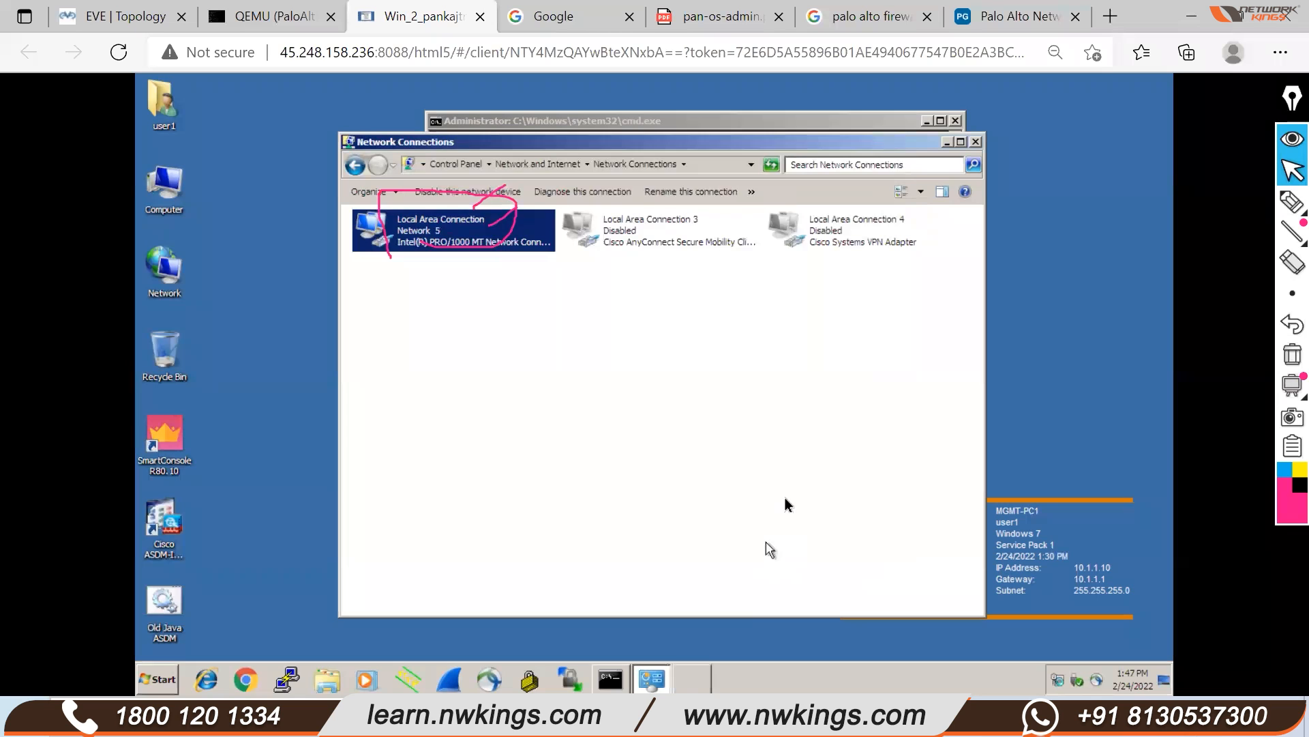
left_click(976, 141)
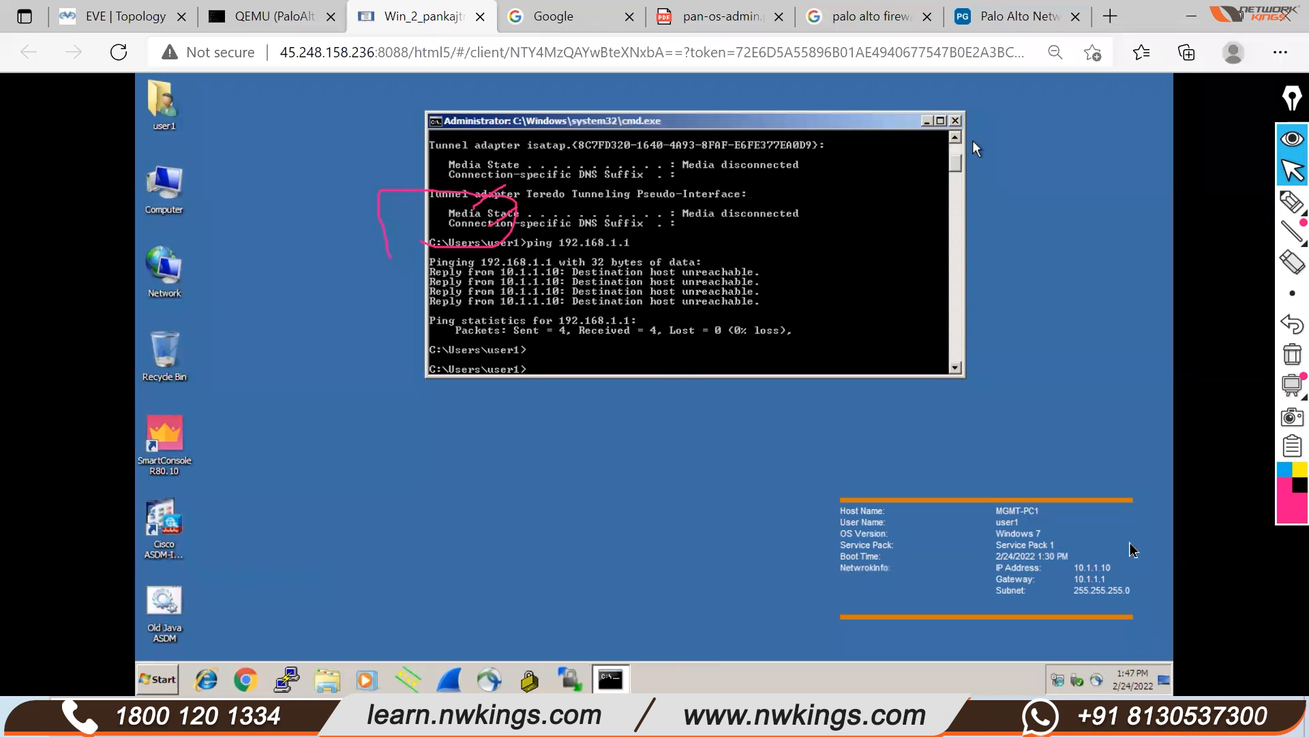
Run ipconfig to show the PC's 192.168.1.2 address, highlighting the output briefly
type("ipconfig")
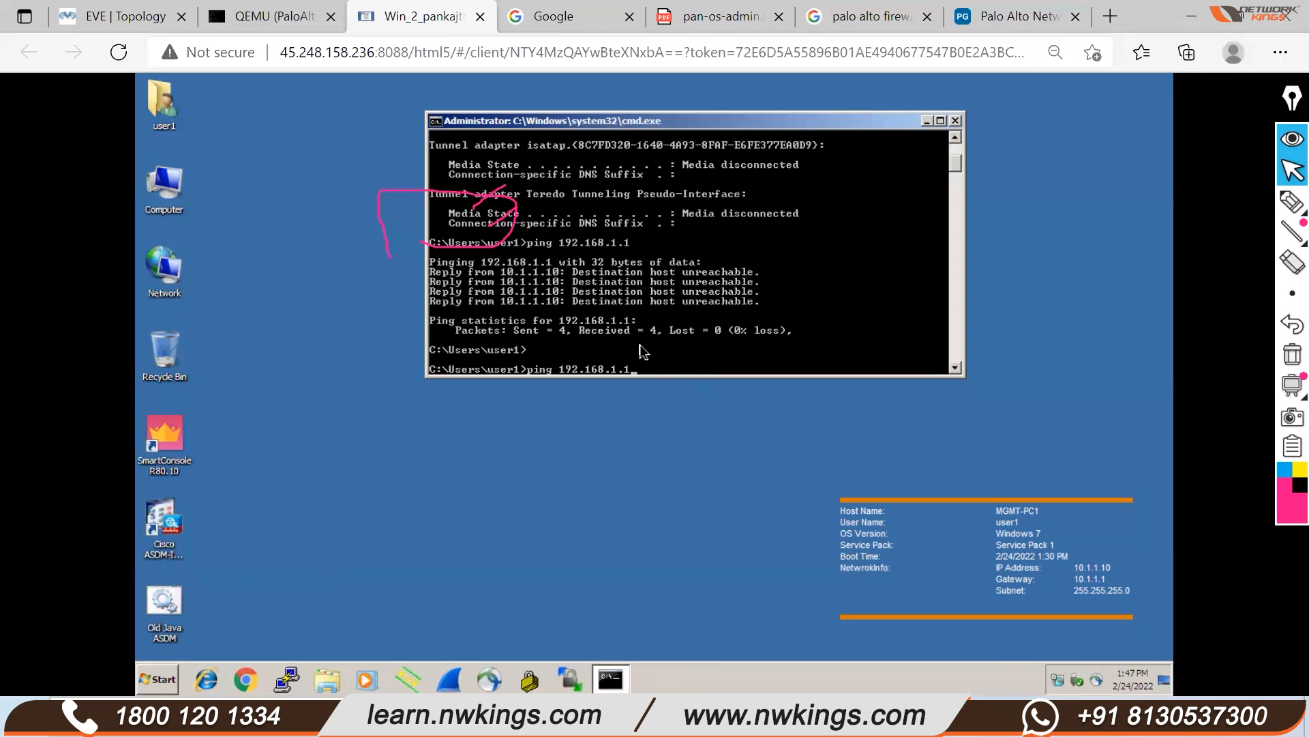
key("Return")
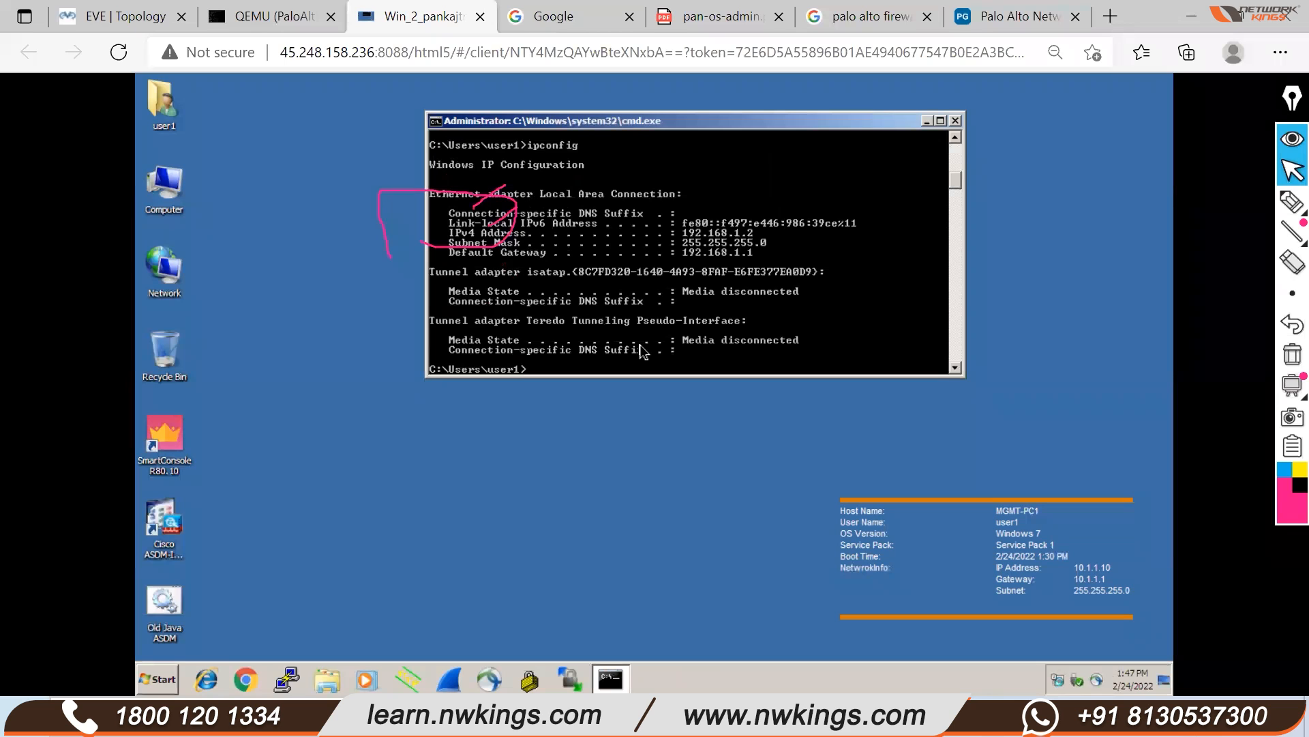
left_click(1292, 201)
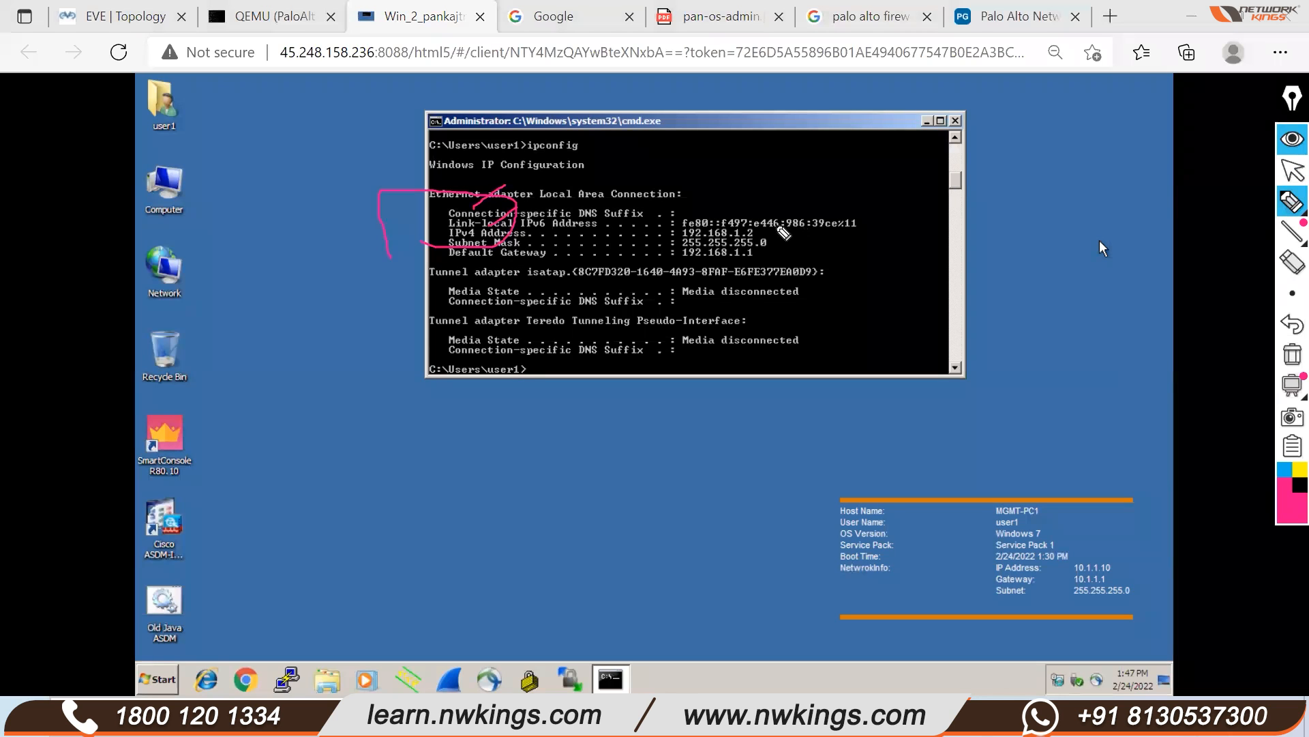
left_click_drag(757, 233, 781, 212)
left_click(1292, 354)
mouse_move(1288, 203)
left_click(1292, 171)
Ping 192.168.1.1 successfully with 0% loss, then minimise the prompt and start Chrome
type("ing 192.168.1.1")
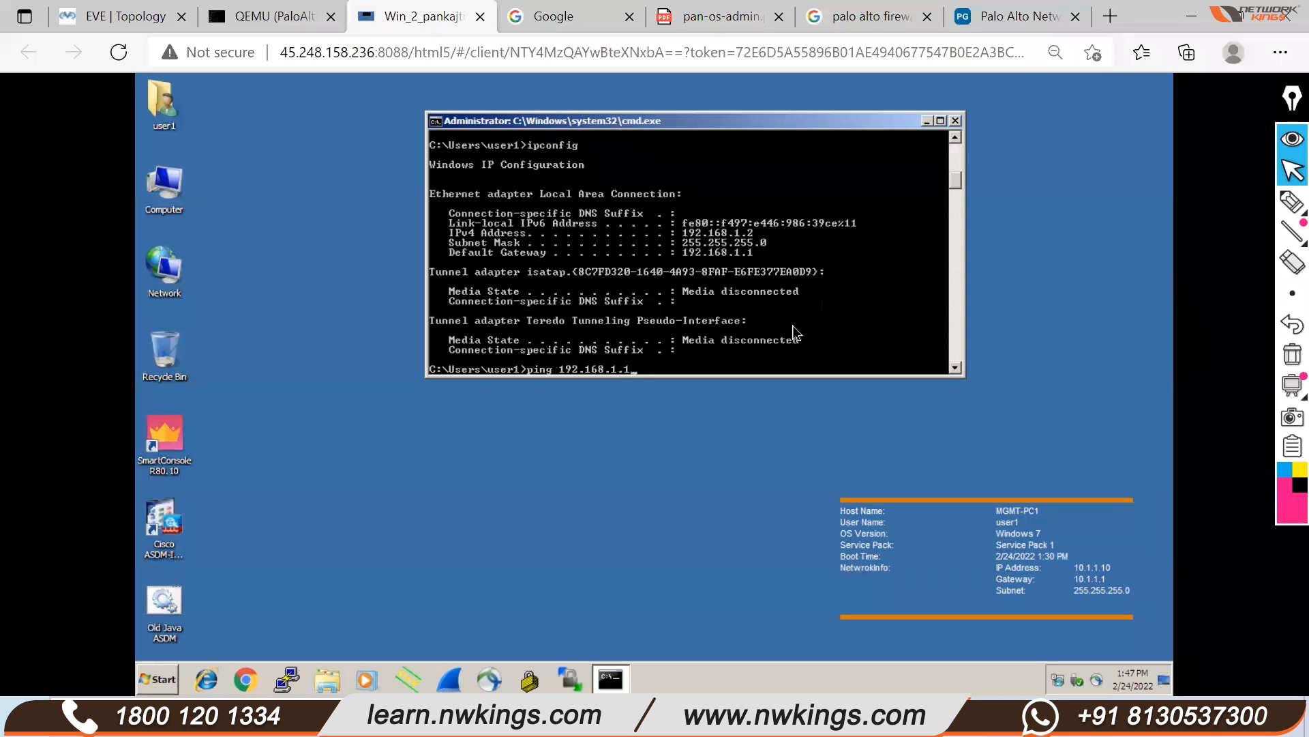
key("Return")
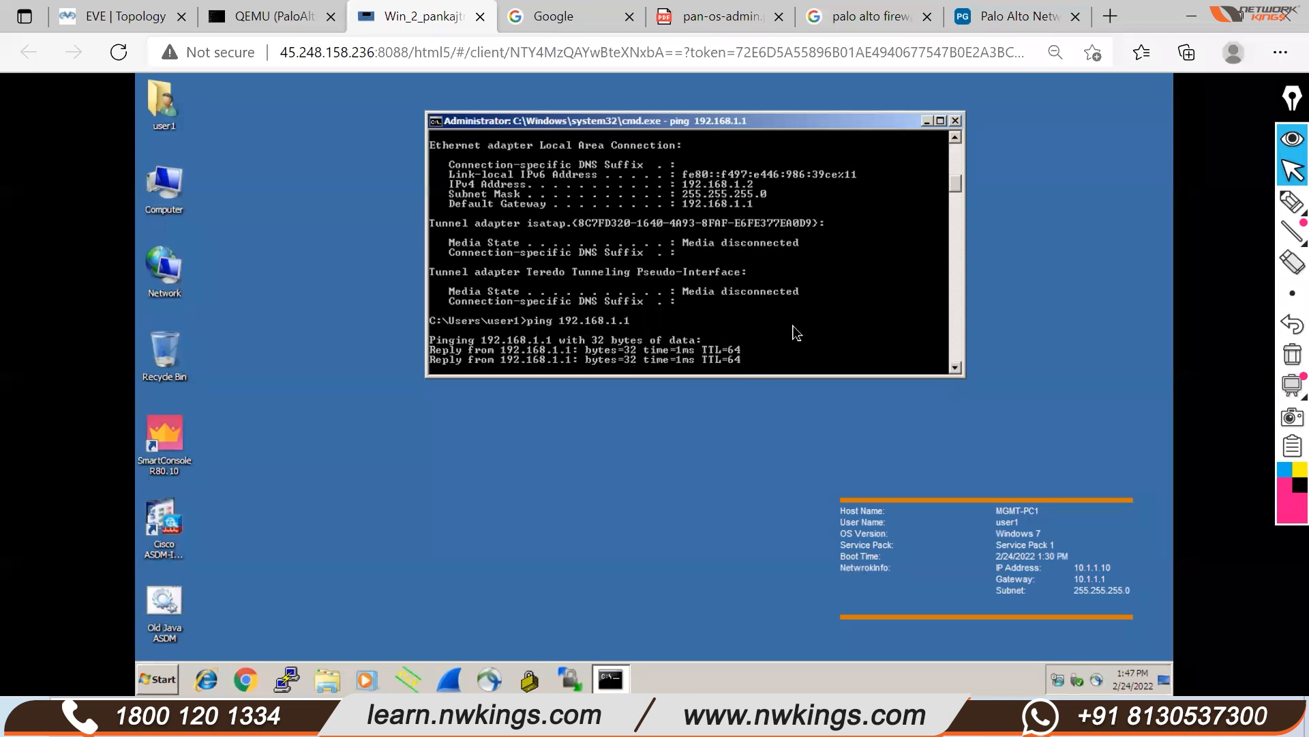
left_click(928, 122)
left_click(251, 677)
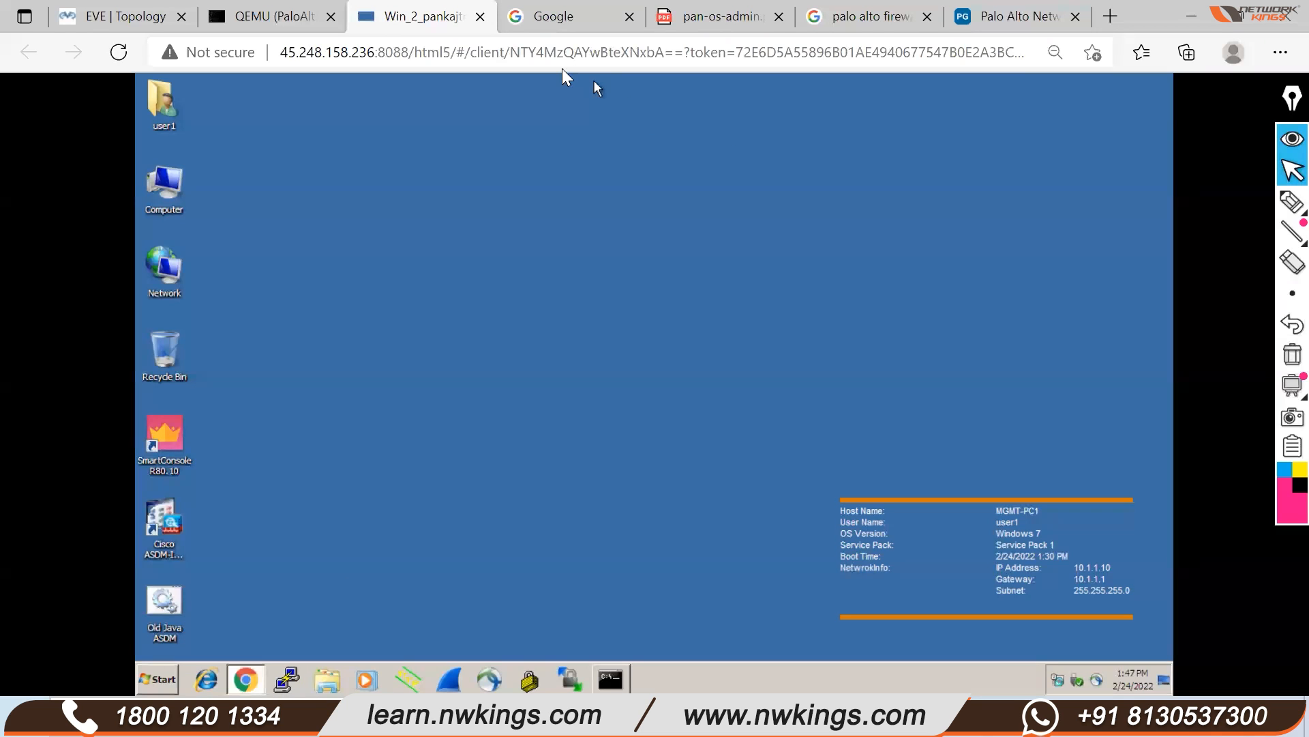
left_click(142, 19)
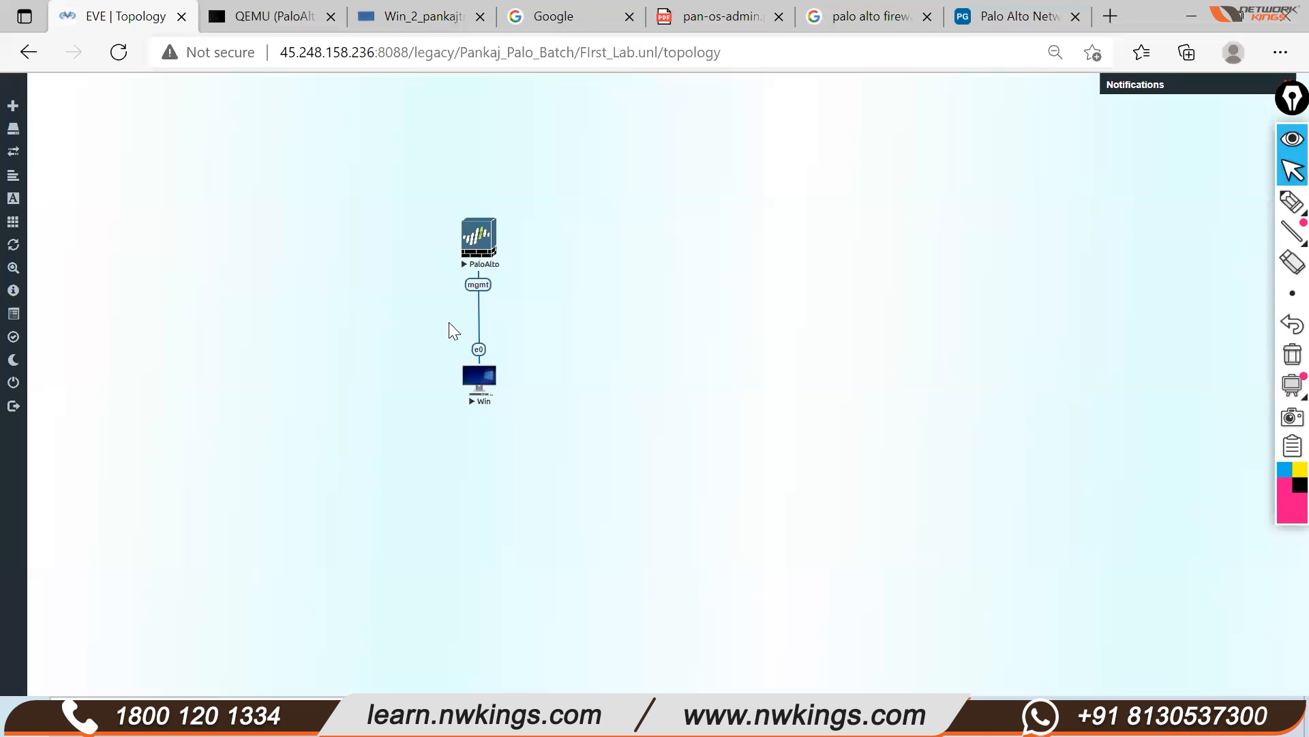
left_click(422, 19)
left_click(1152, 153)
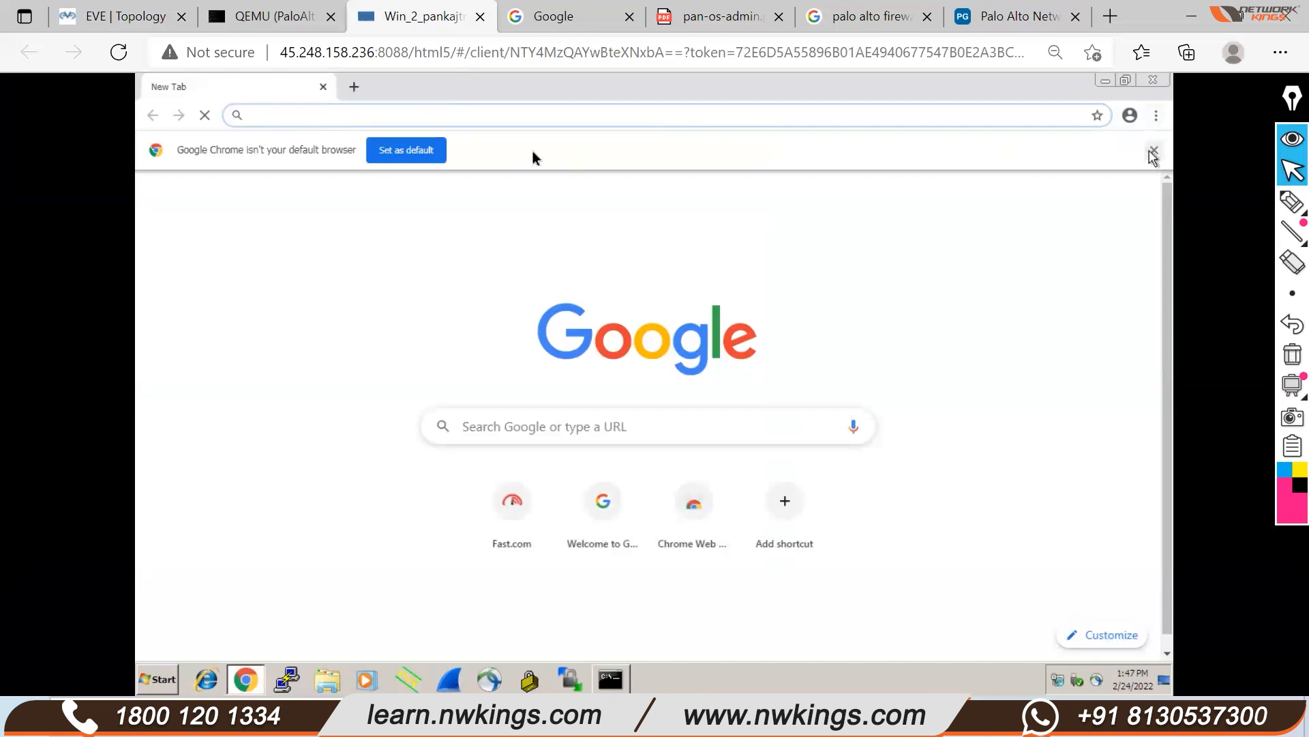
left_click(313, 115)
type("https://fast.com")
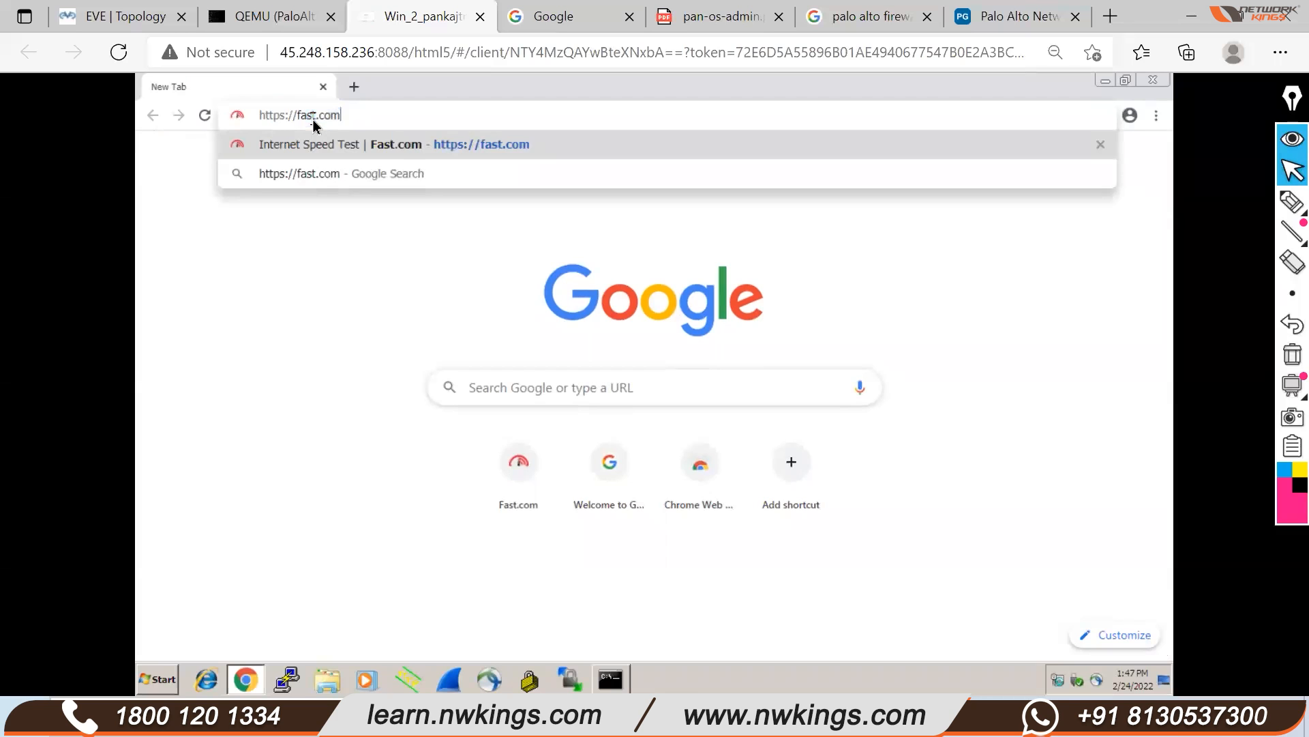
key("BackSpace")
key("BackSpace")
key("BackSpace")
key("BackSpace")
key("BackSpace")
key("BackSpace")
key("BackSpace")
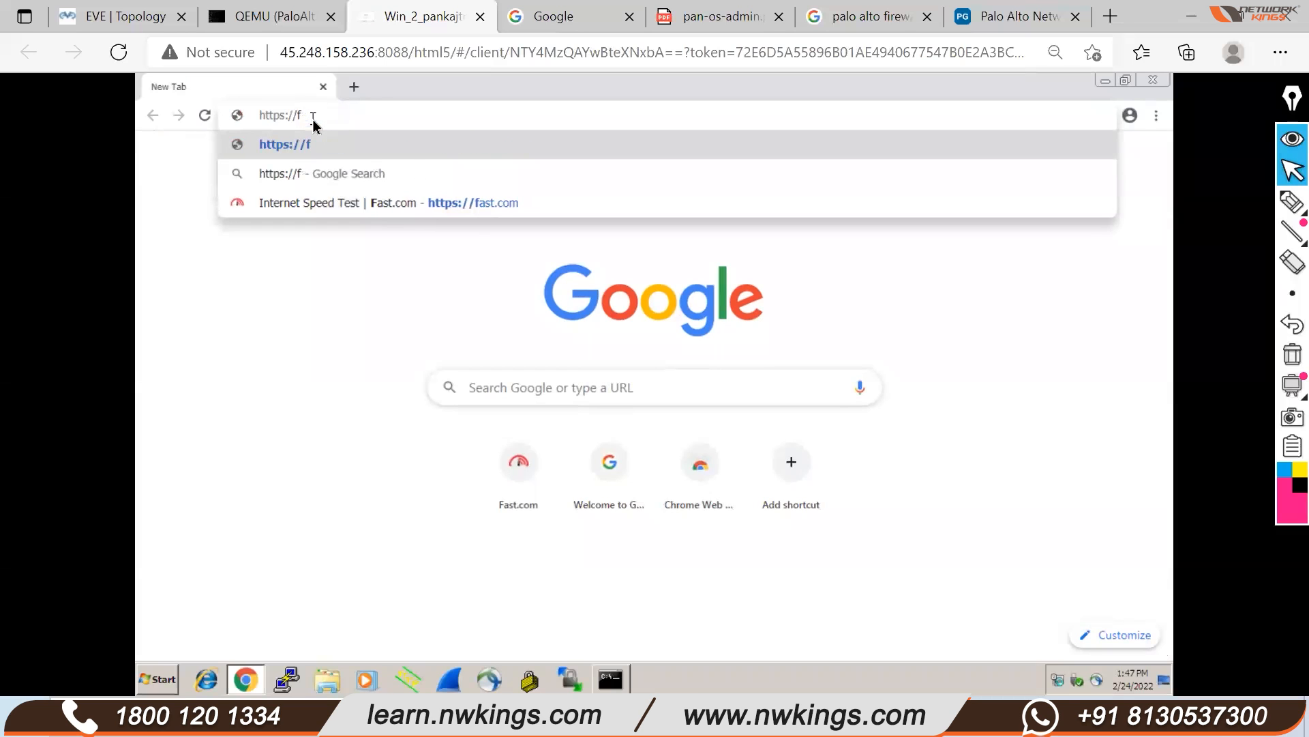
key("BackSpace")
type("19")
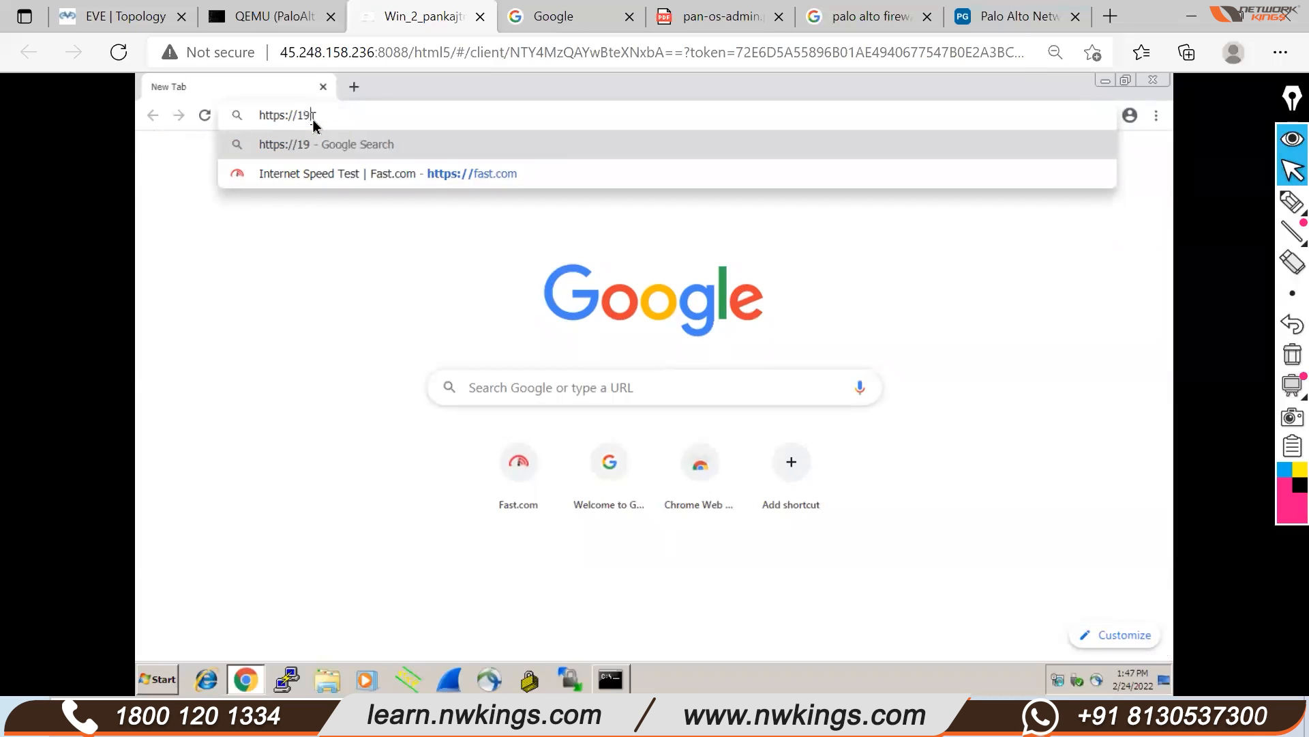
type("2.")
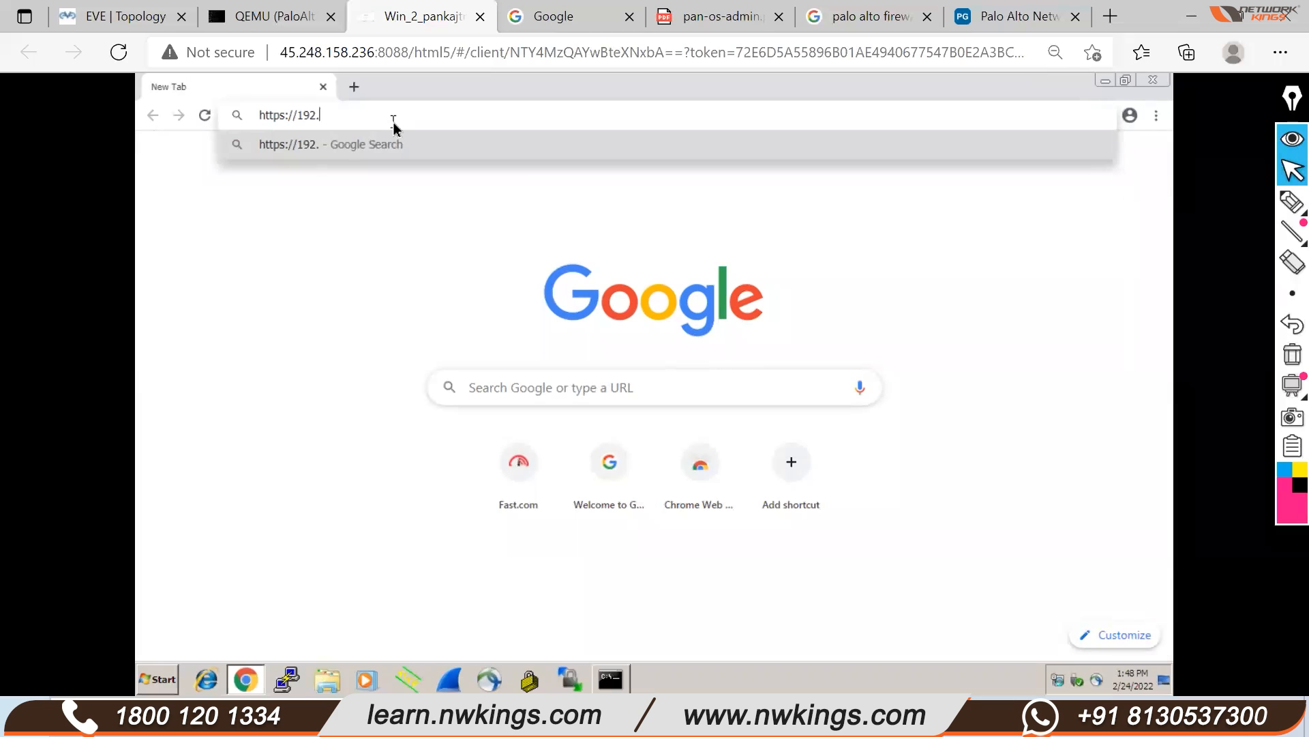
type("168.1.1")
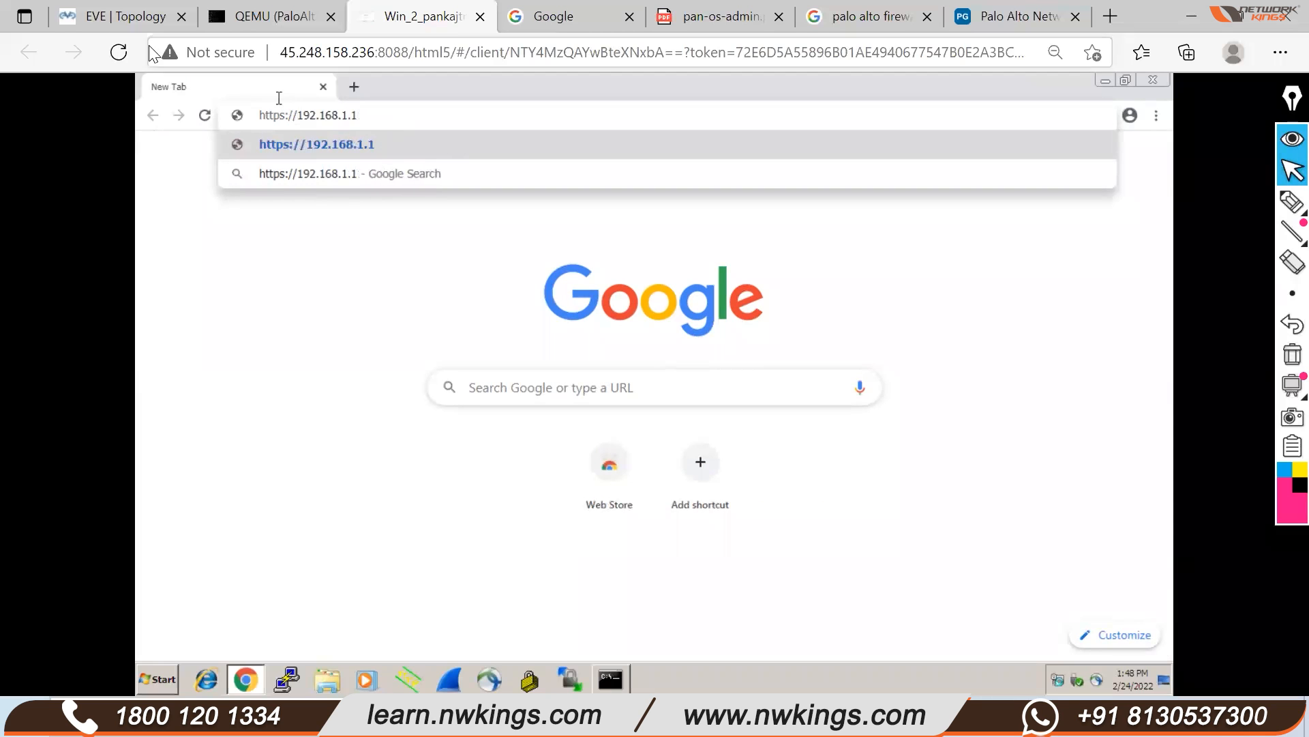
left_click(112, 13)
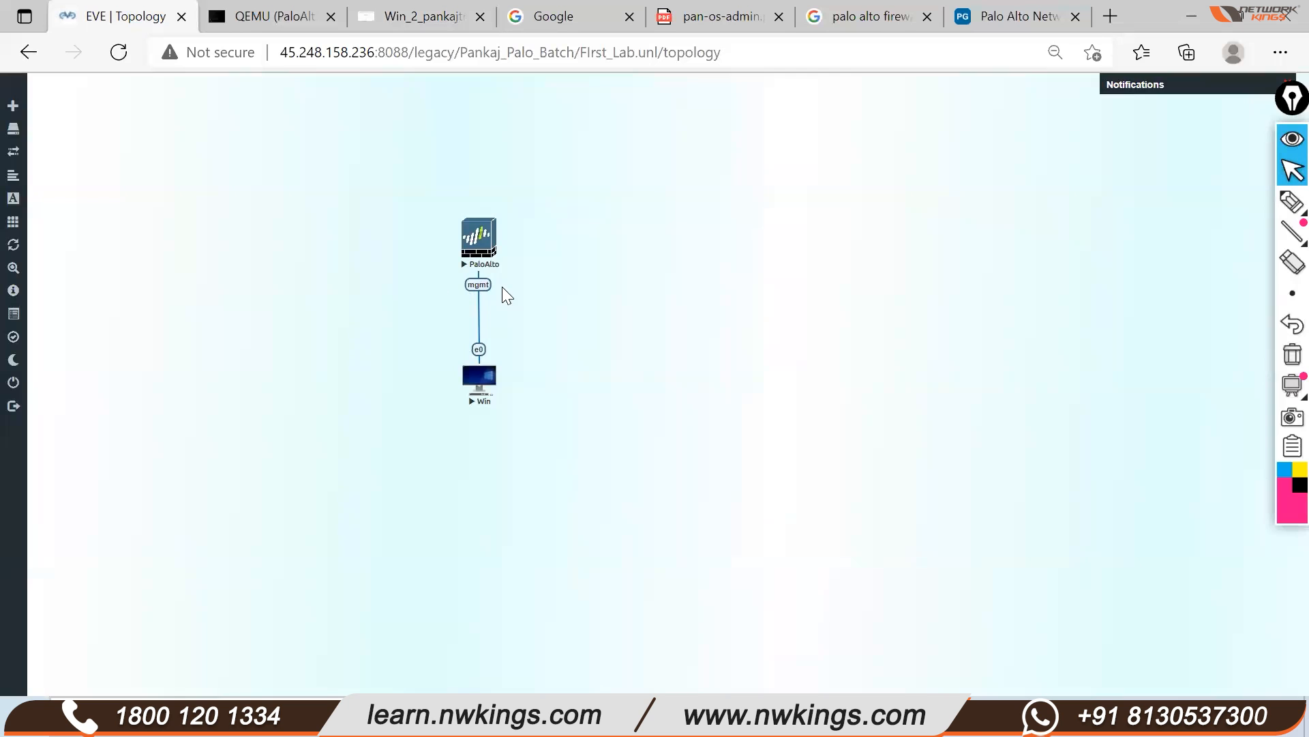
left_click(417, 16)
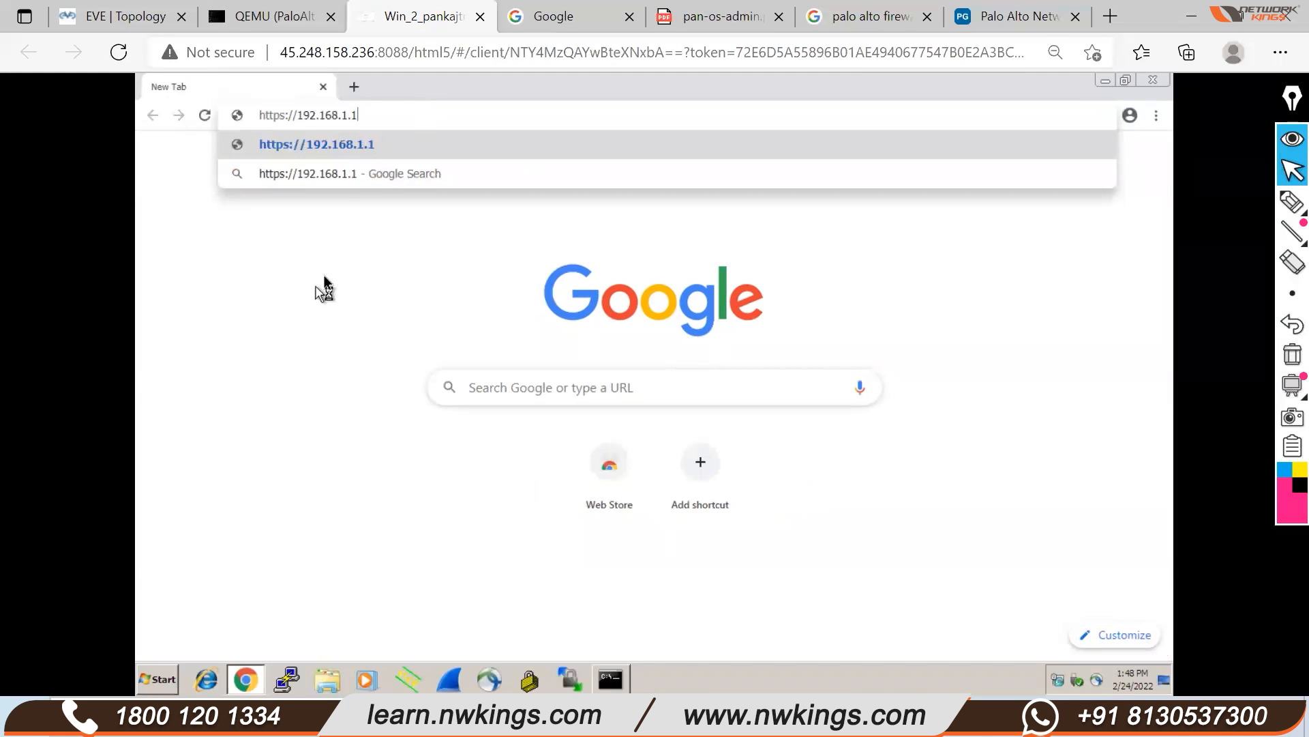
key("Return")
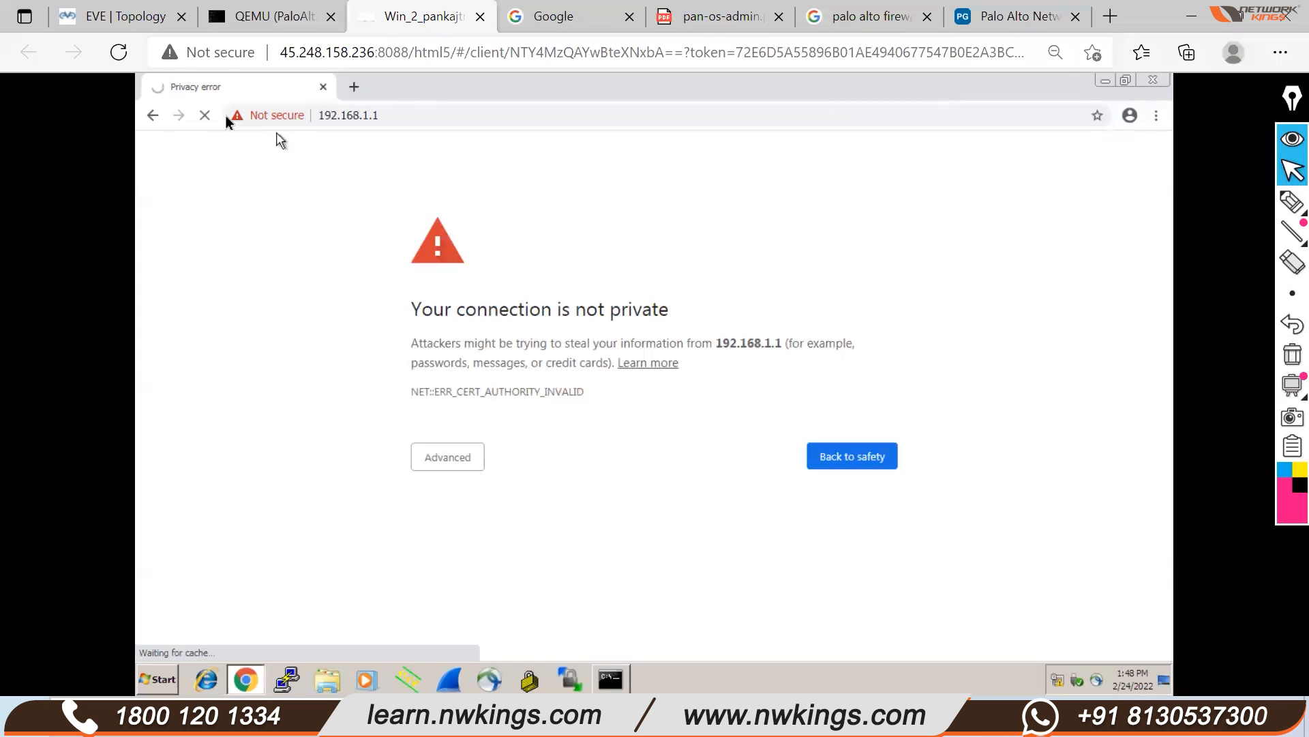
Nudge the Win node right, then add a first FE text label and delete it
left_click(122, 16)
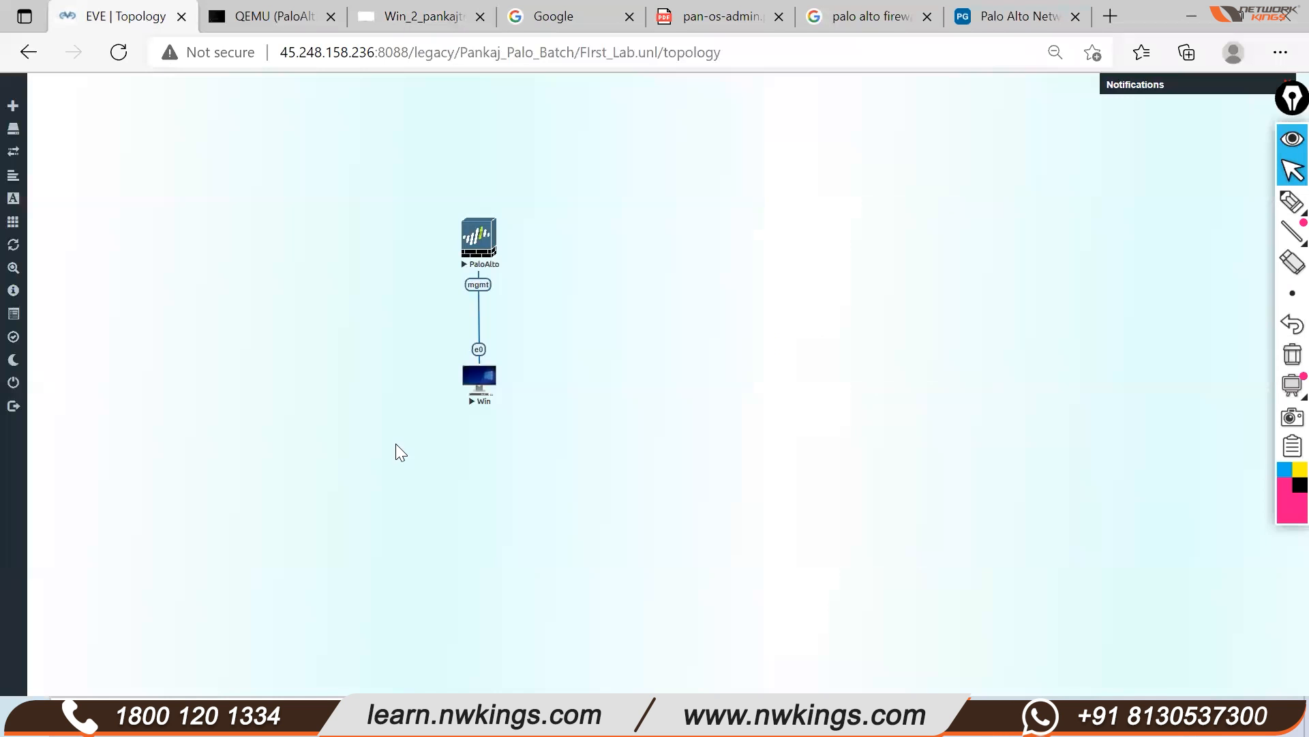
left_click(251, 15)
left_click(164, 17)
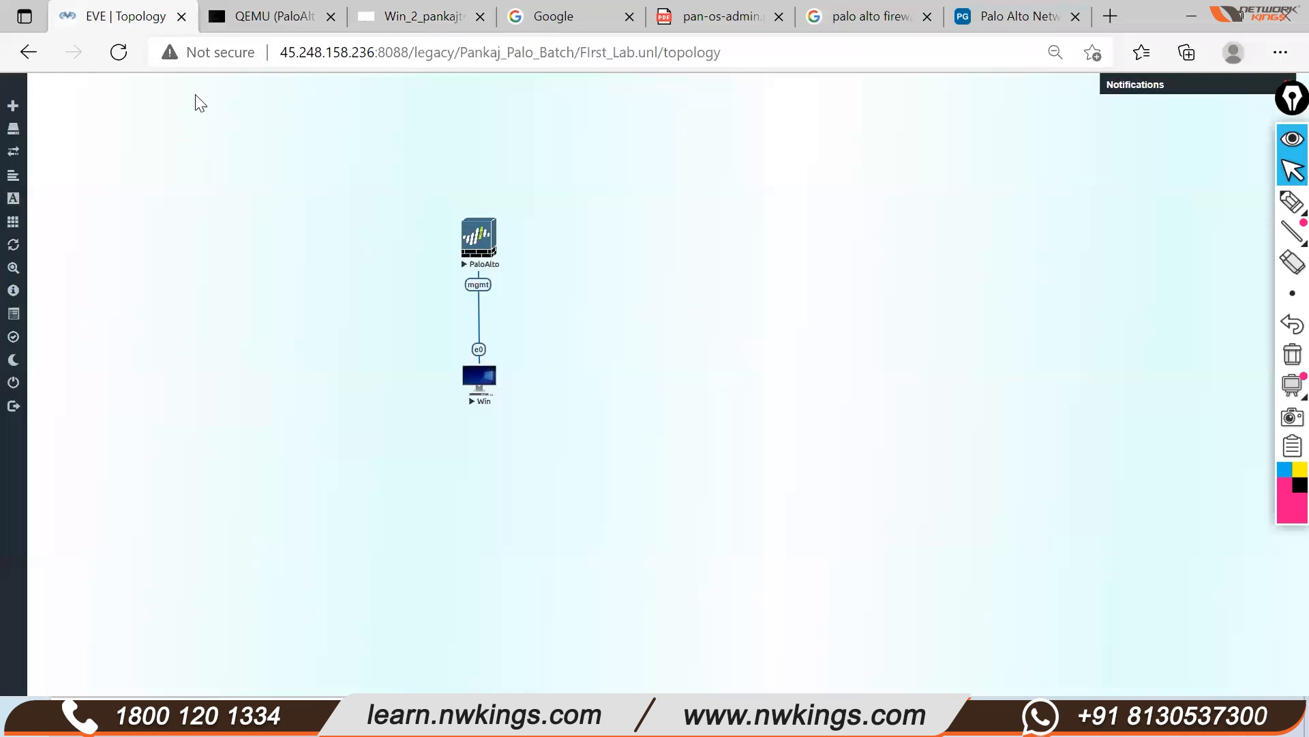
left_click_drag(491, 382, 493, 382)
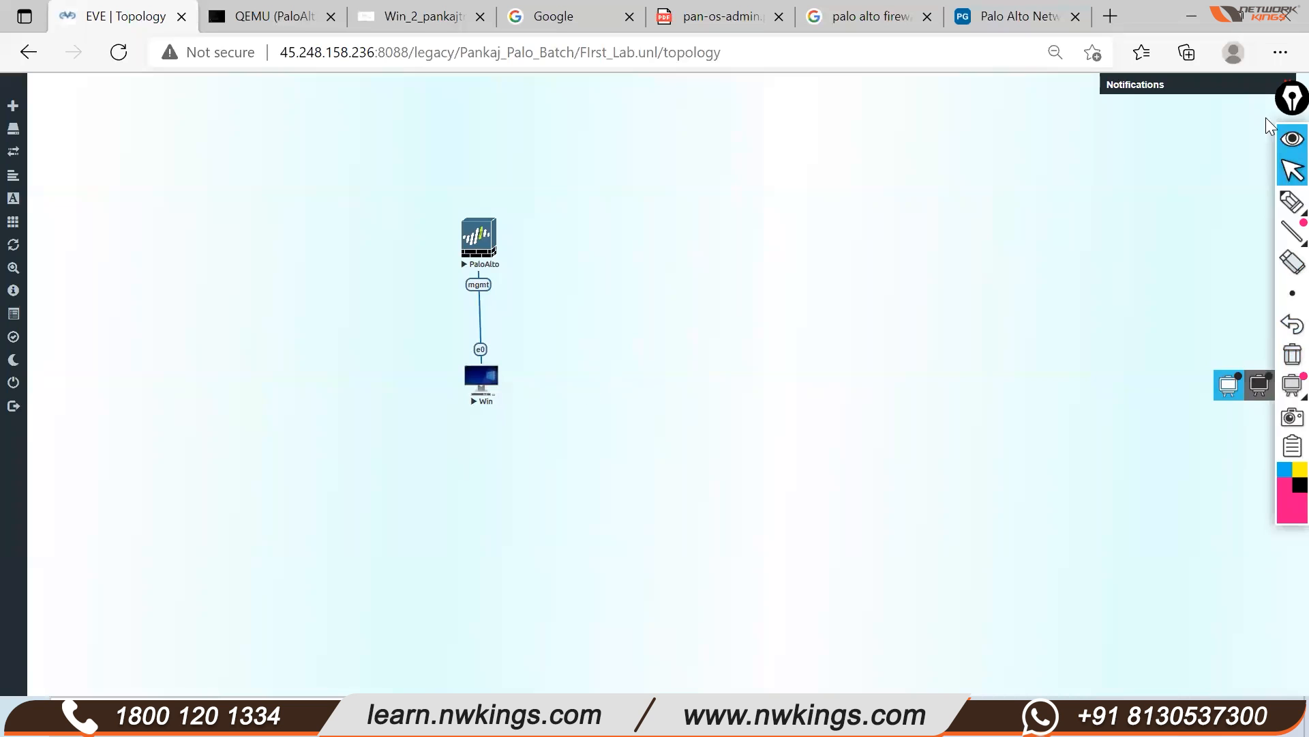
right_click(604, 312)
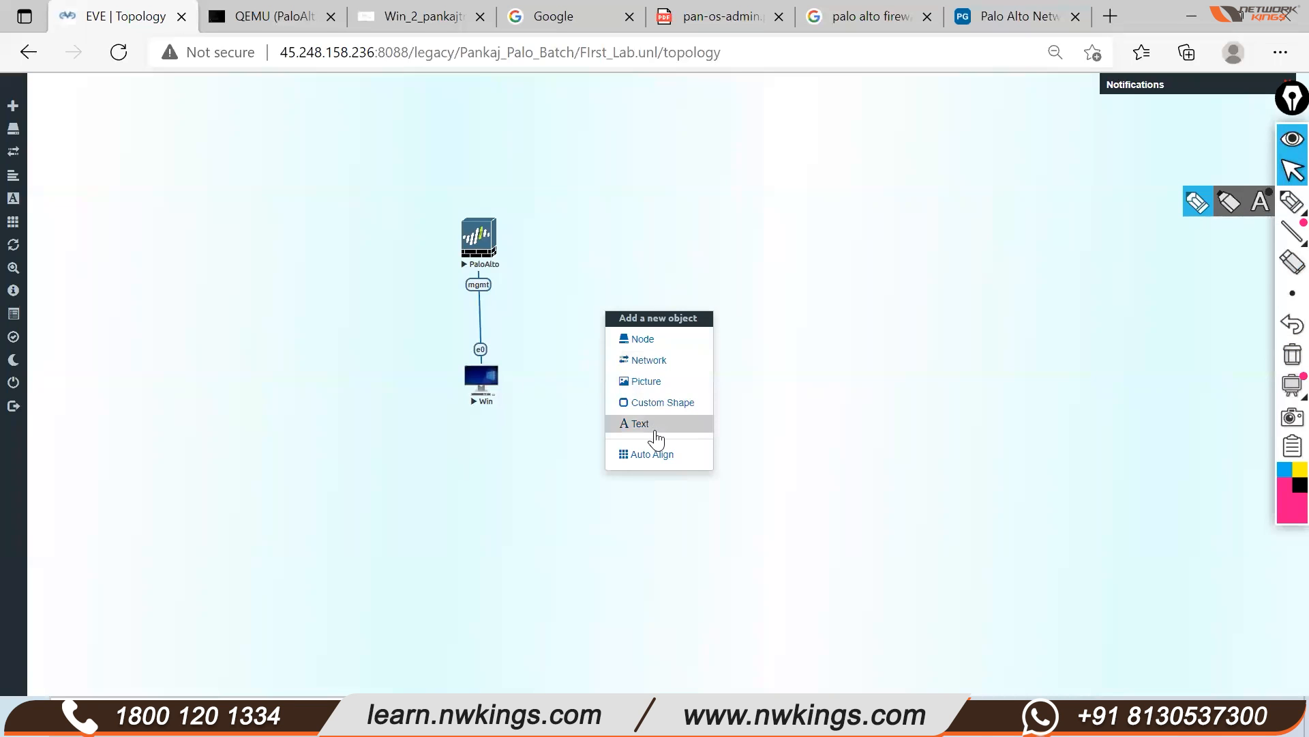
left_click(624, 429)
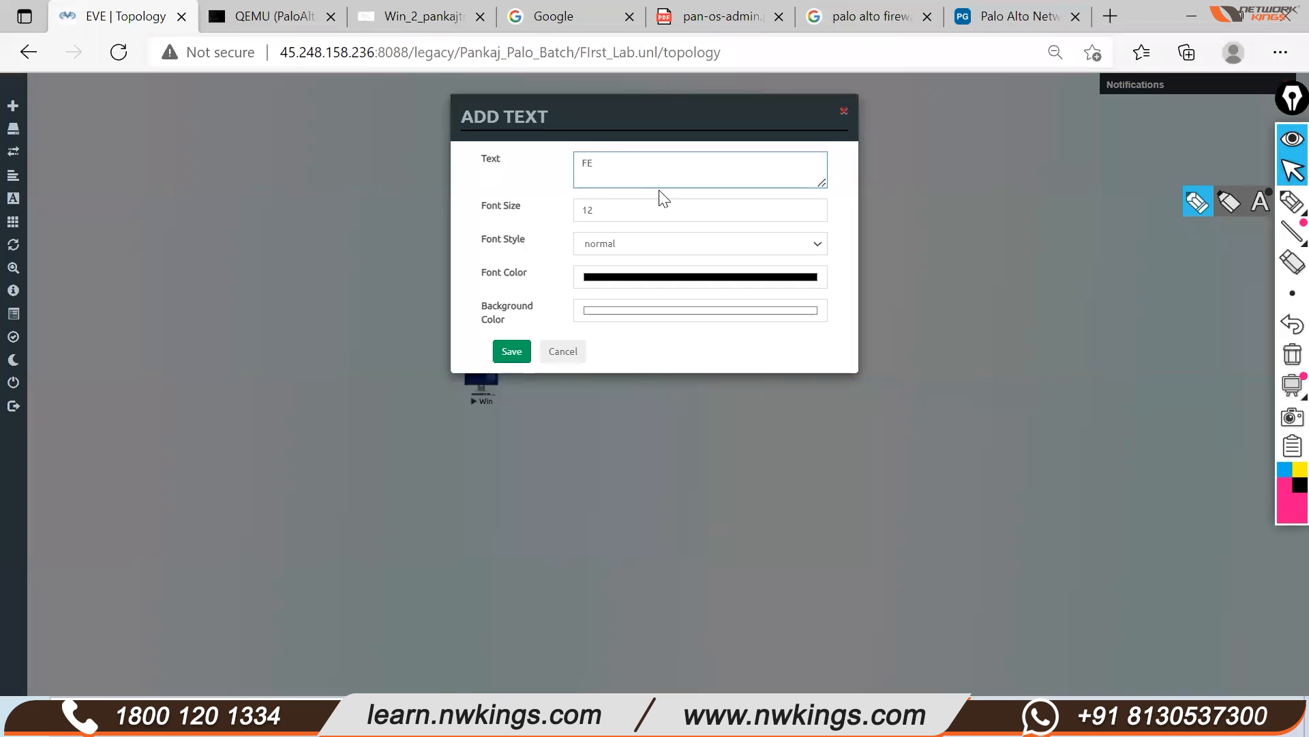
left_click(511, 351)
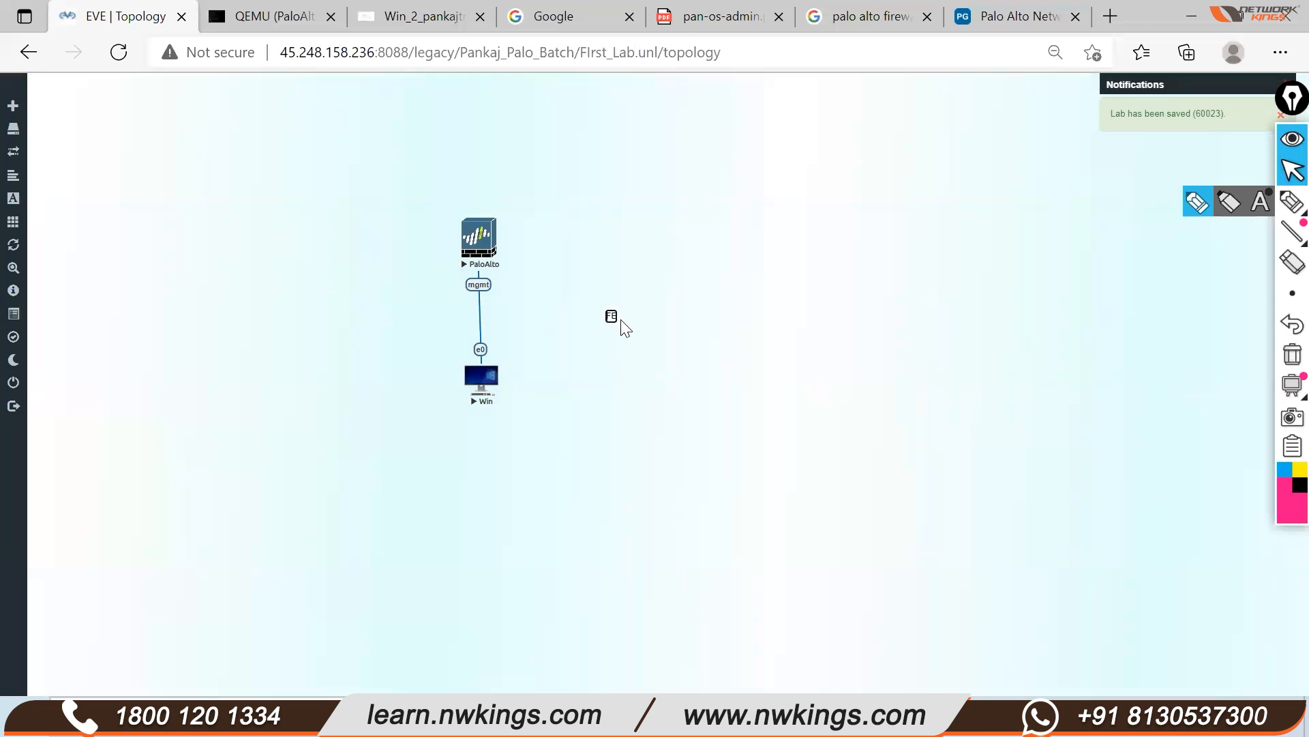
right_click(611, 316)
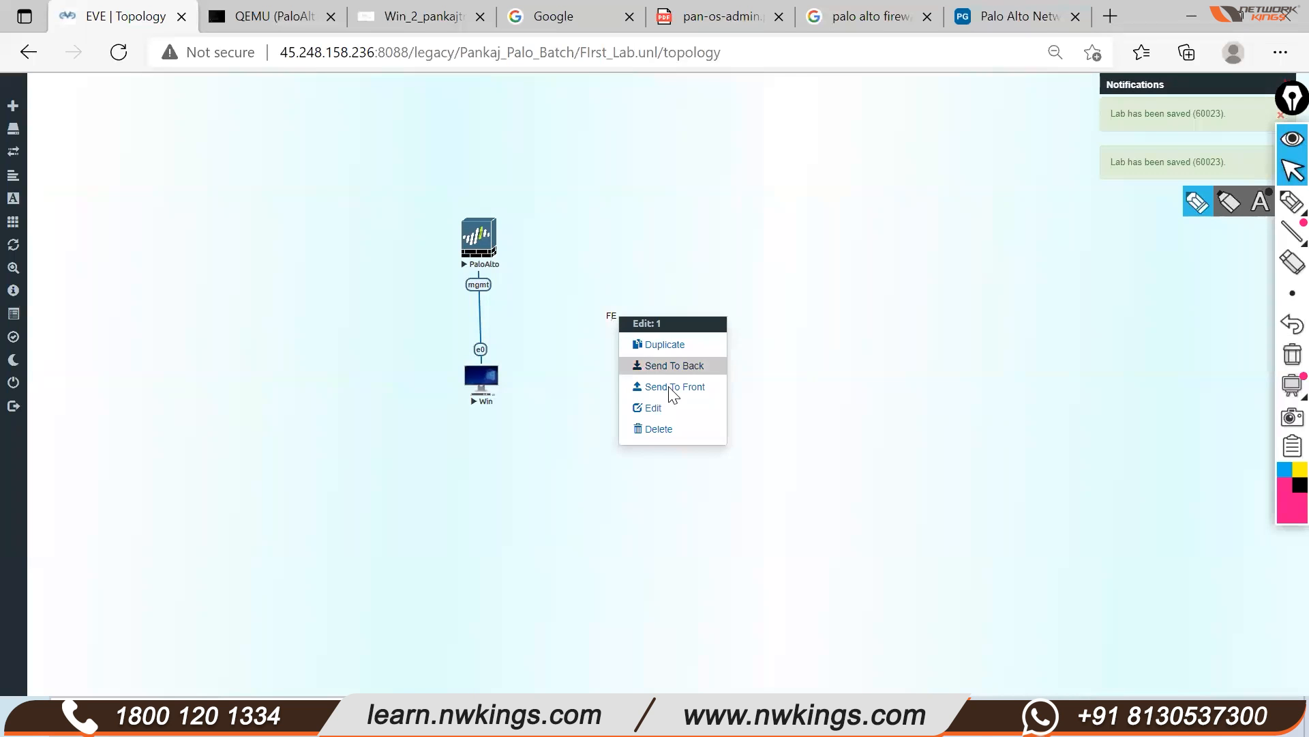
left_click(666, 426)
left_click(610, 184)
Add an 'FE' text label at font size 18, bold, and place it beside the Win node
right_click(572, 358)
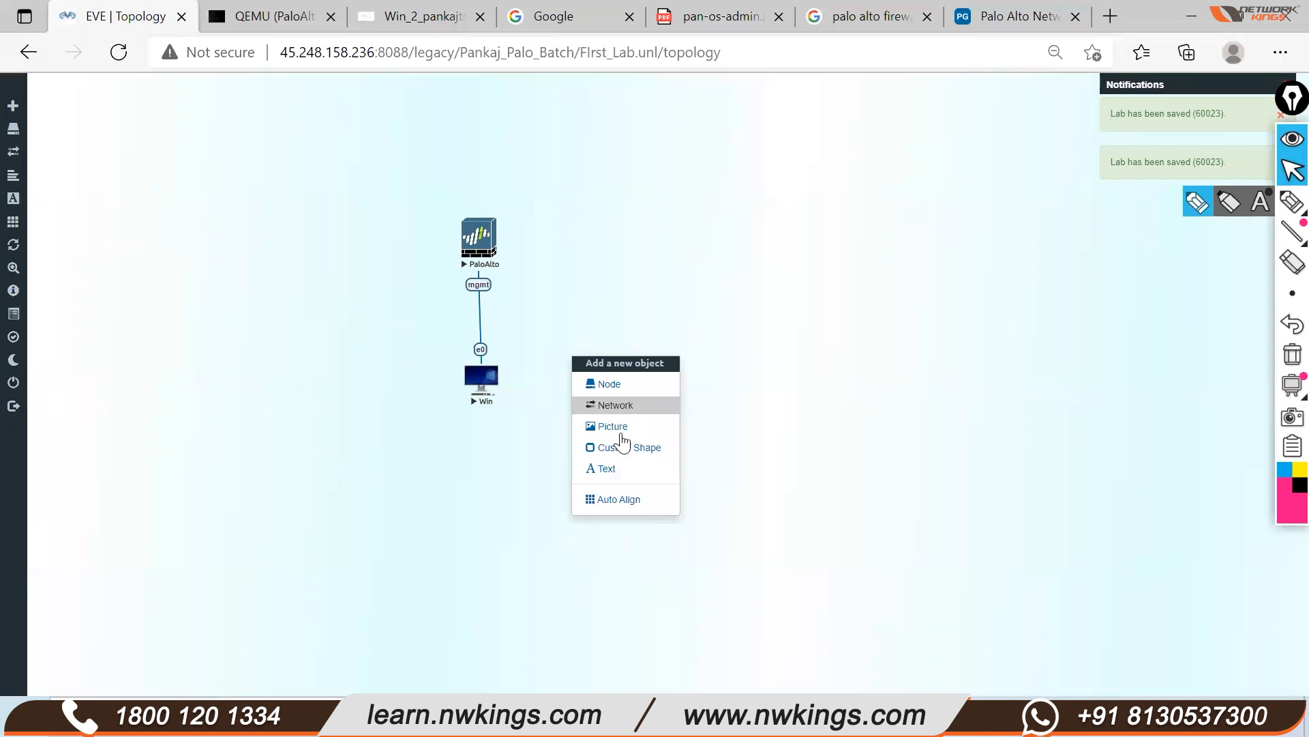
left_click(613, 469)
type("F")
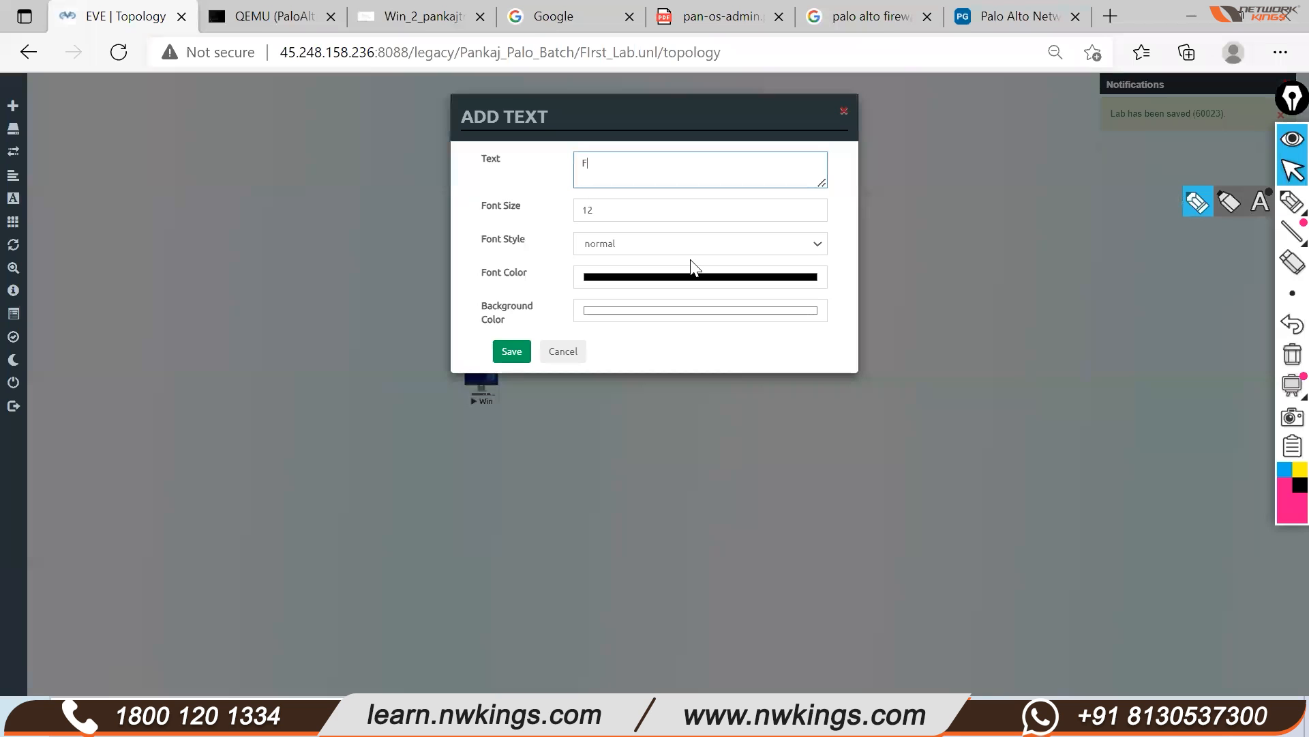
type("E")
key("Tab")
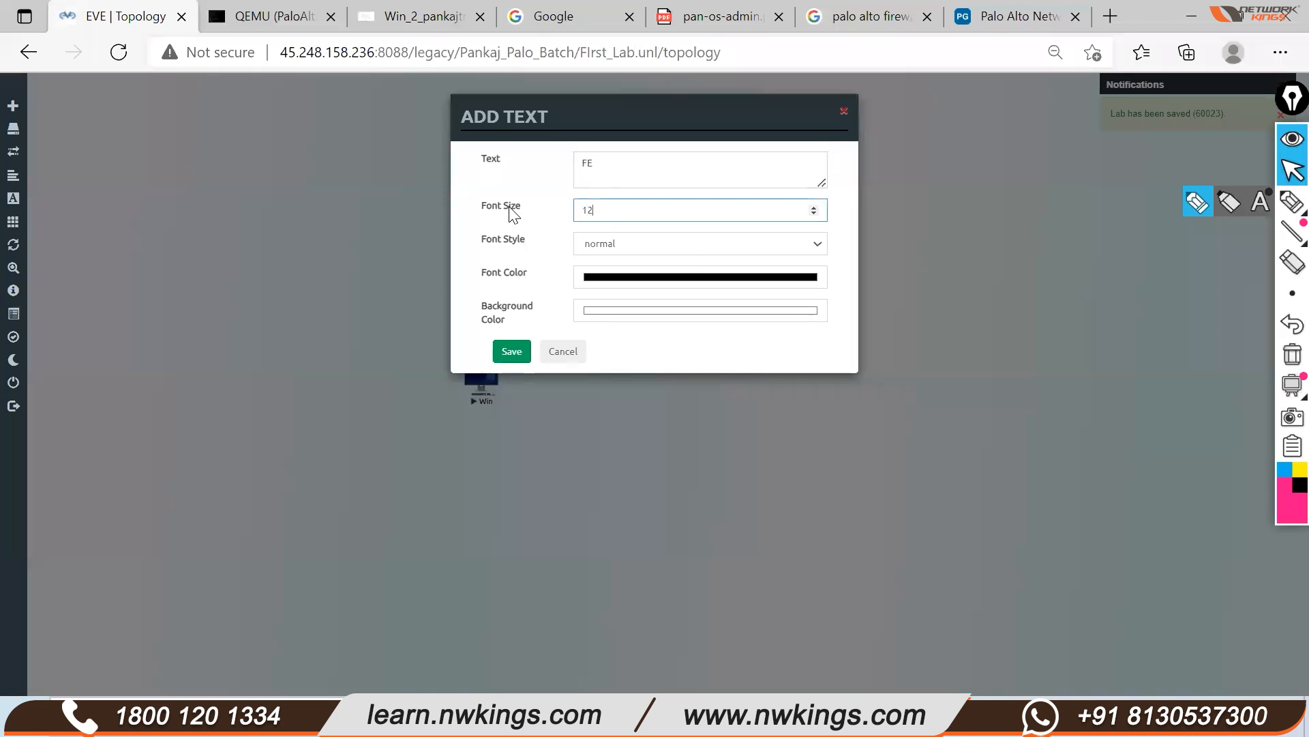
type("18")
left_click(598, 244)
left_click(602, 277)
left_click(511, 351)
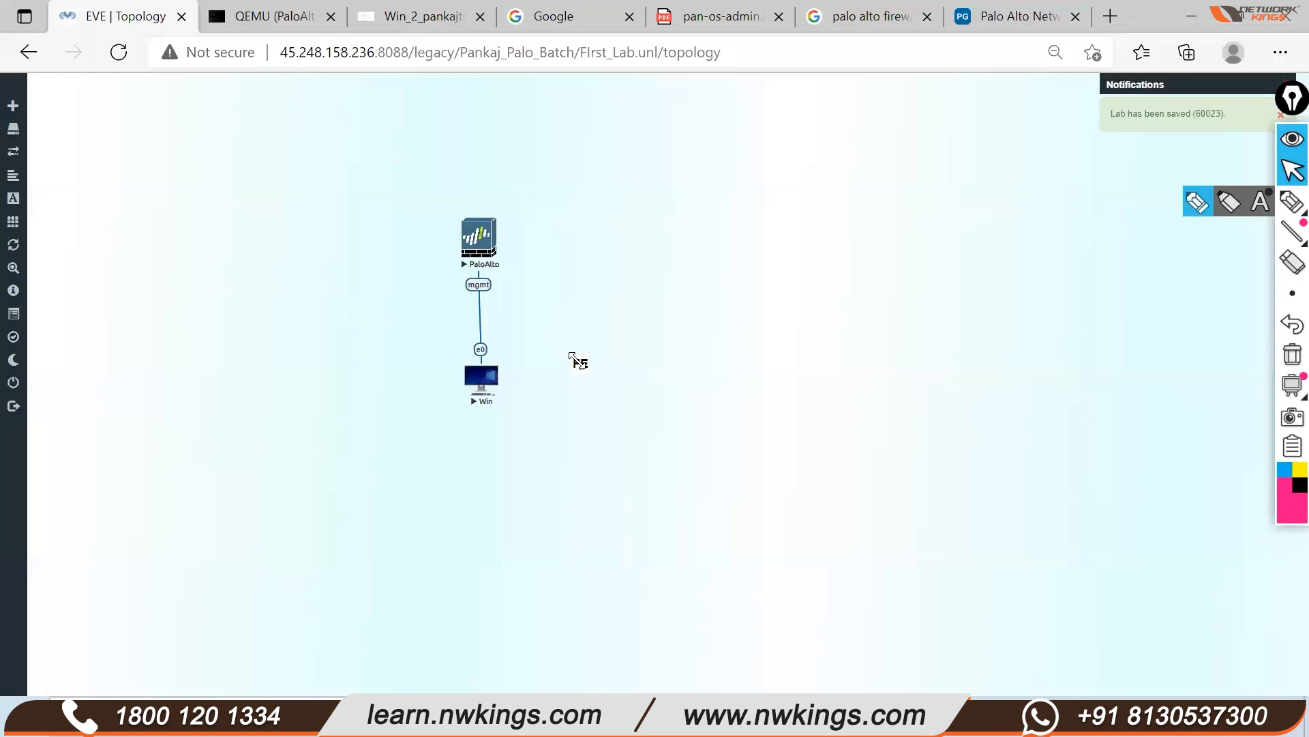
left_click_drag(518, 388, 518, 388)
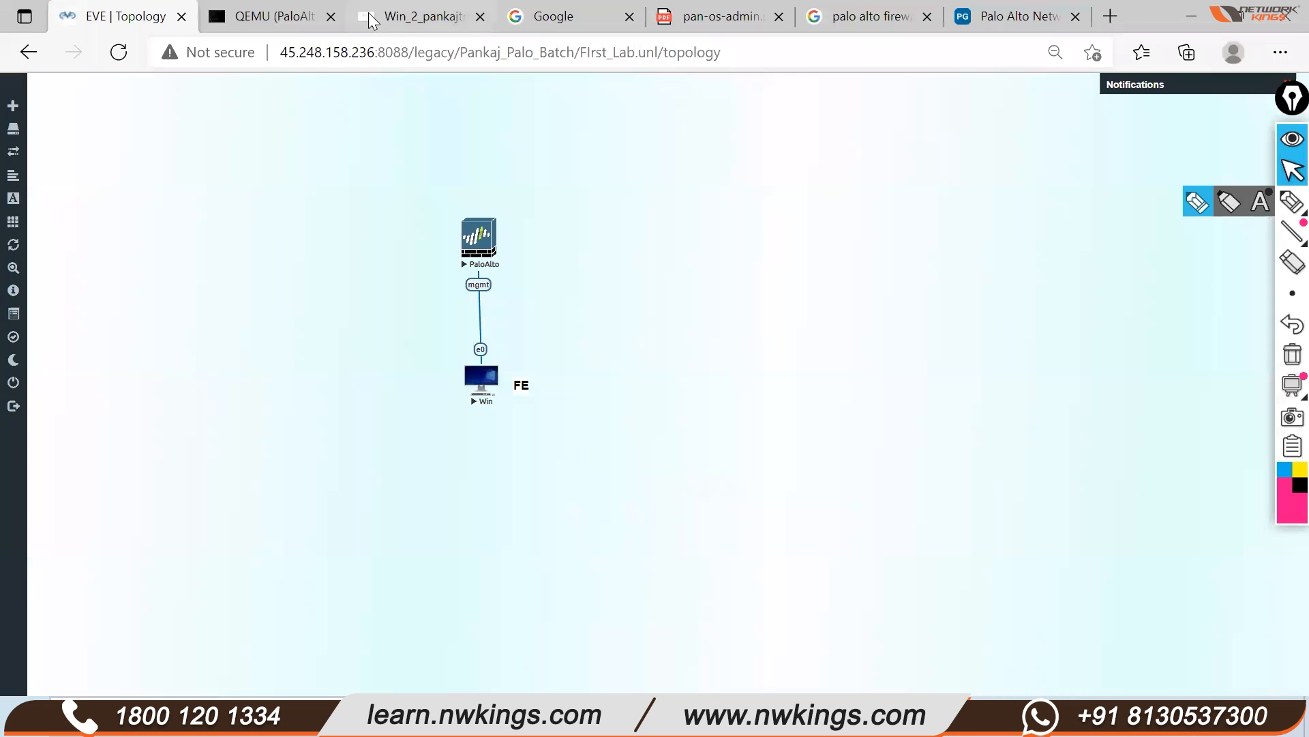
Reload 192.168.1.1 and proceed past the certificate warning via Advanced to the login page
left_click(440, 24)
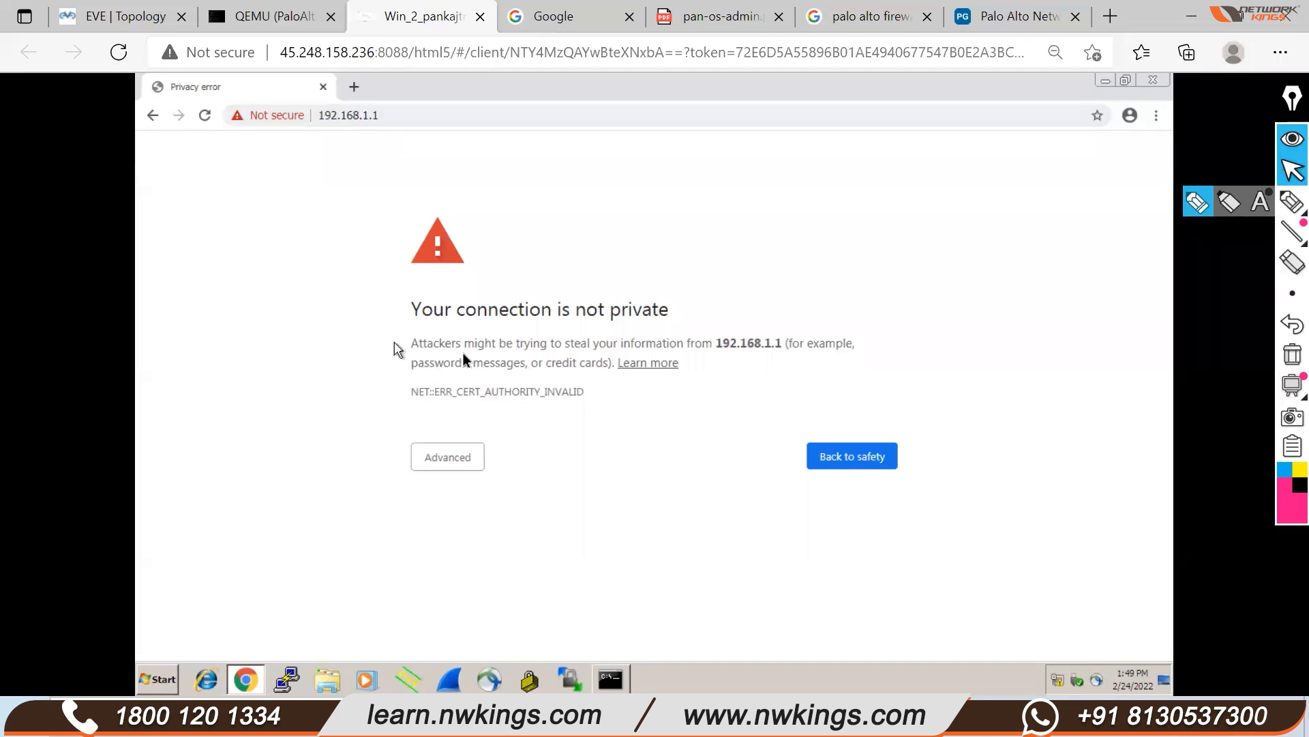
left_click(402, 121)
key("Return")
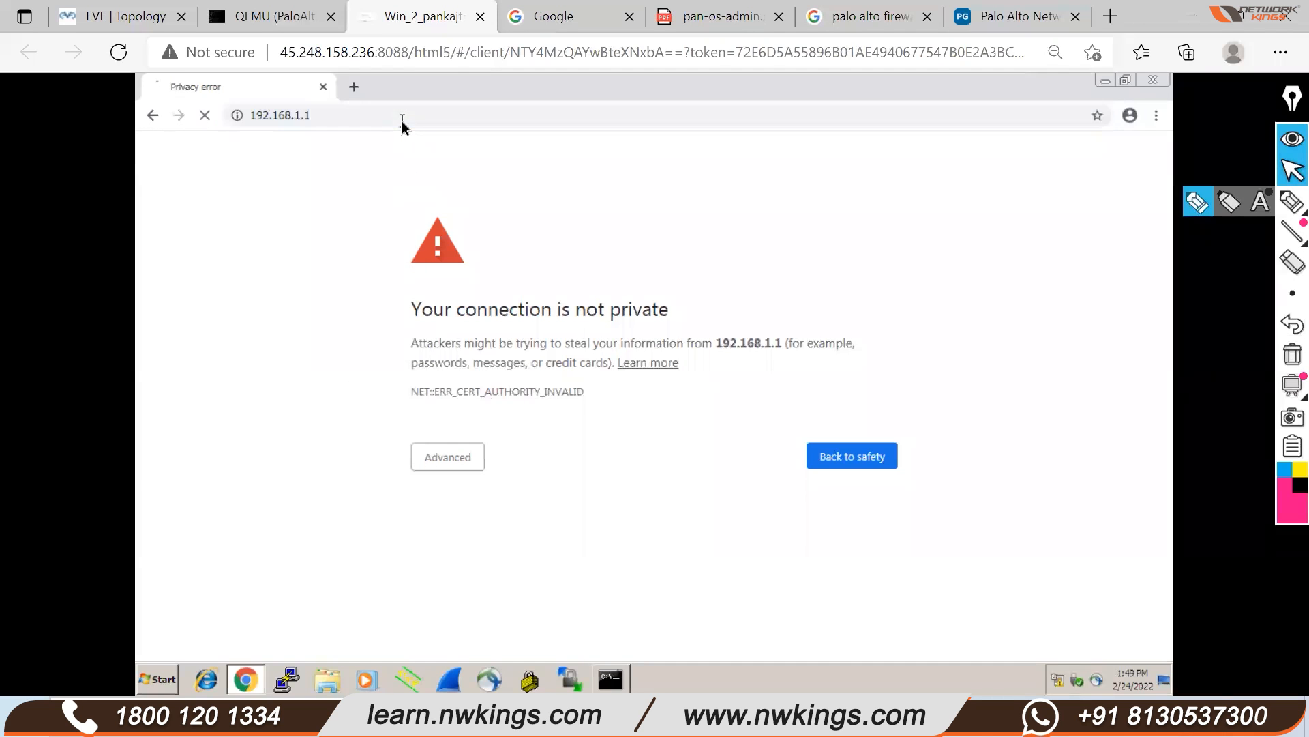
left_click(451, 461)
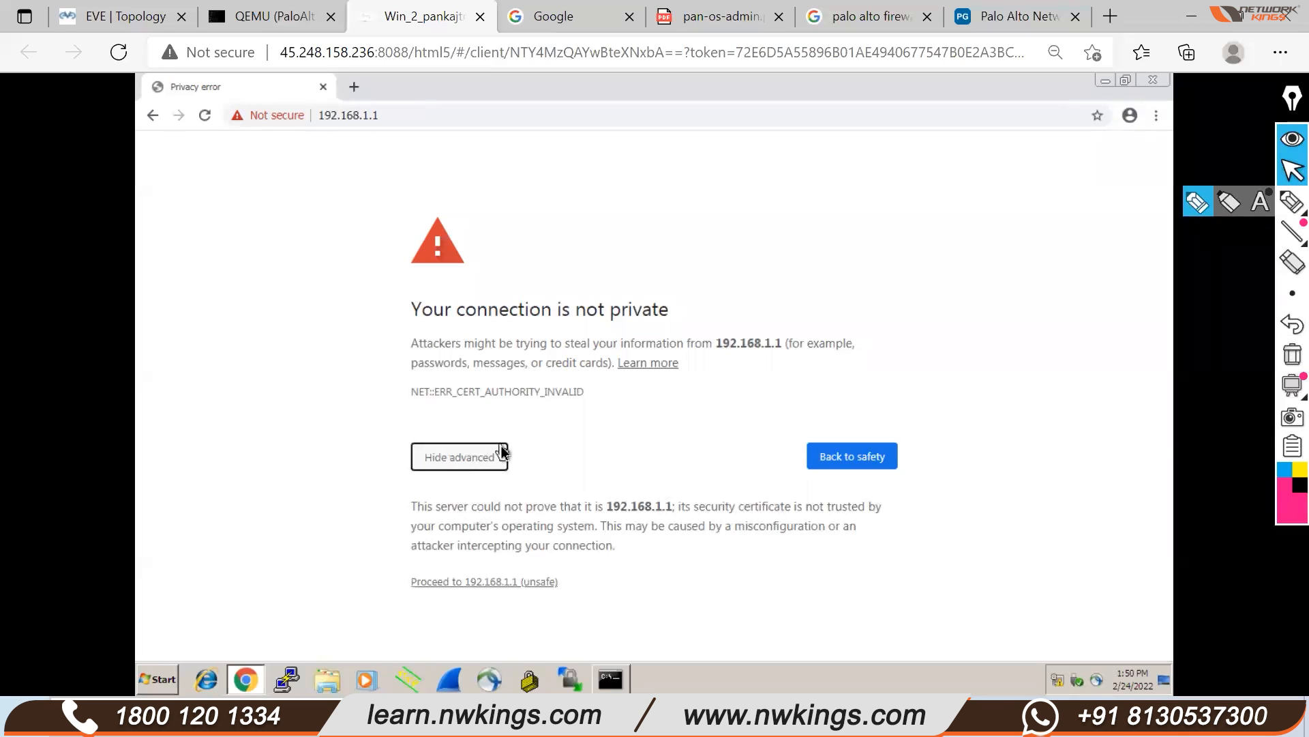
left_click(472, 582)
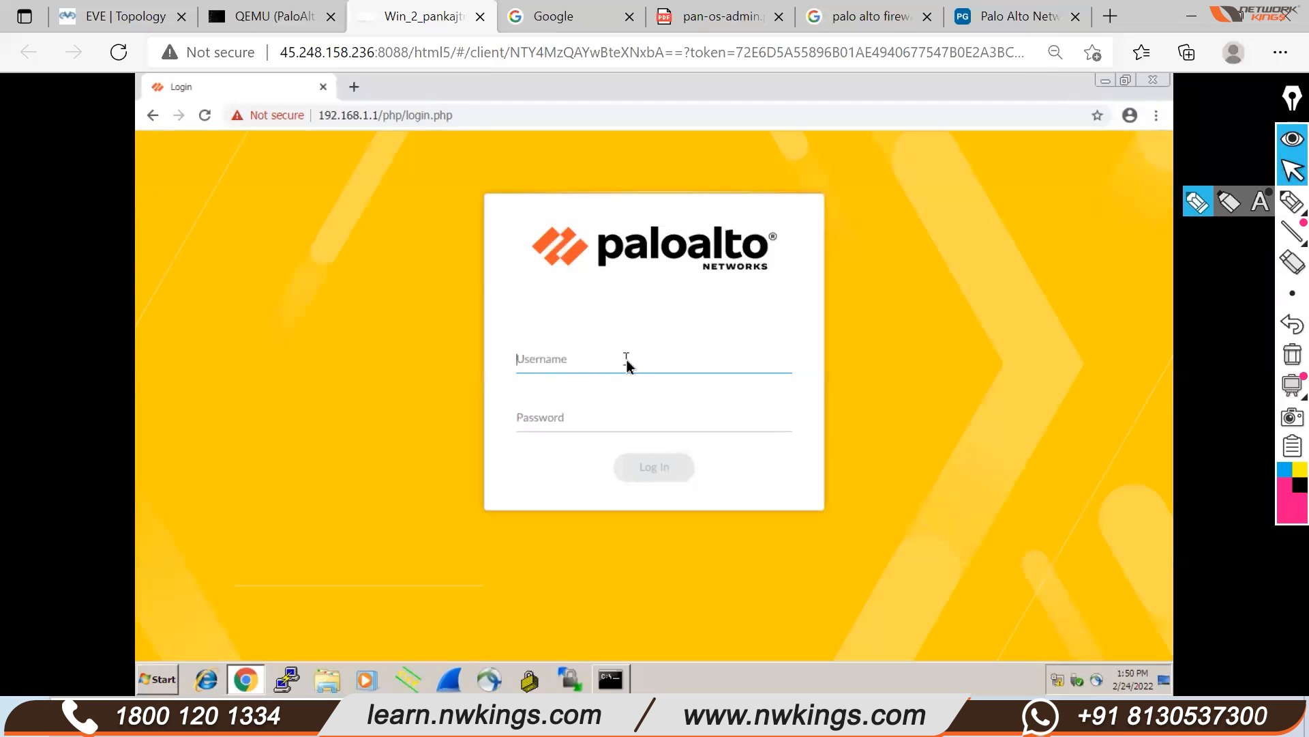
Log in to the PA-VM web GUI with the administrator username and password
type("admin")
key("Tab")
type("admin123")
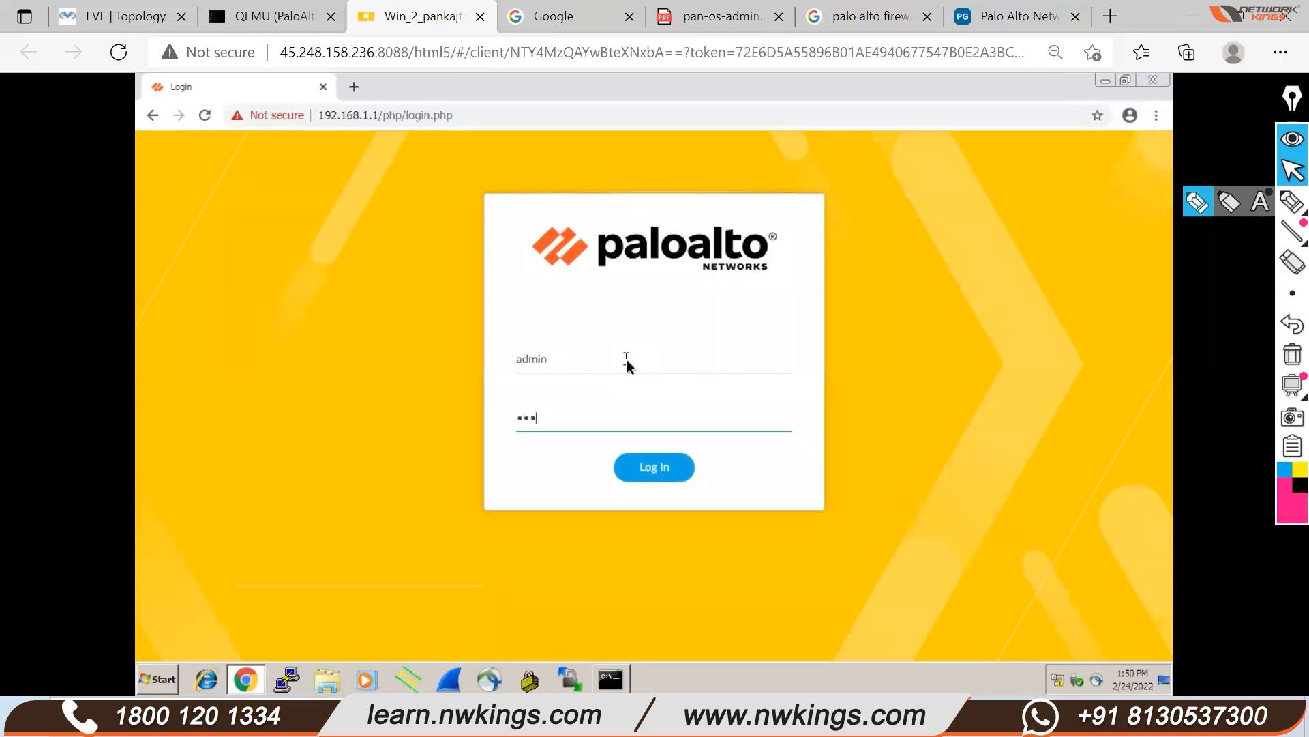
left_click(668, 468)
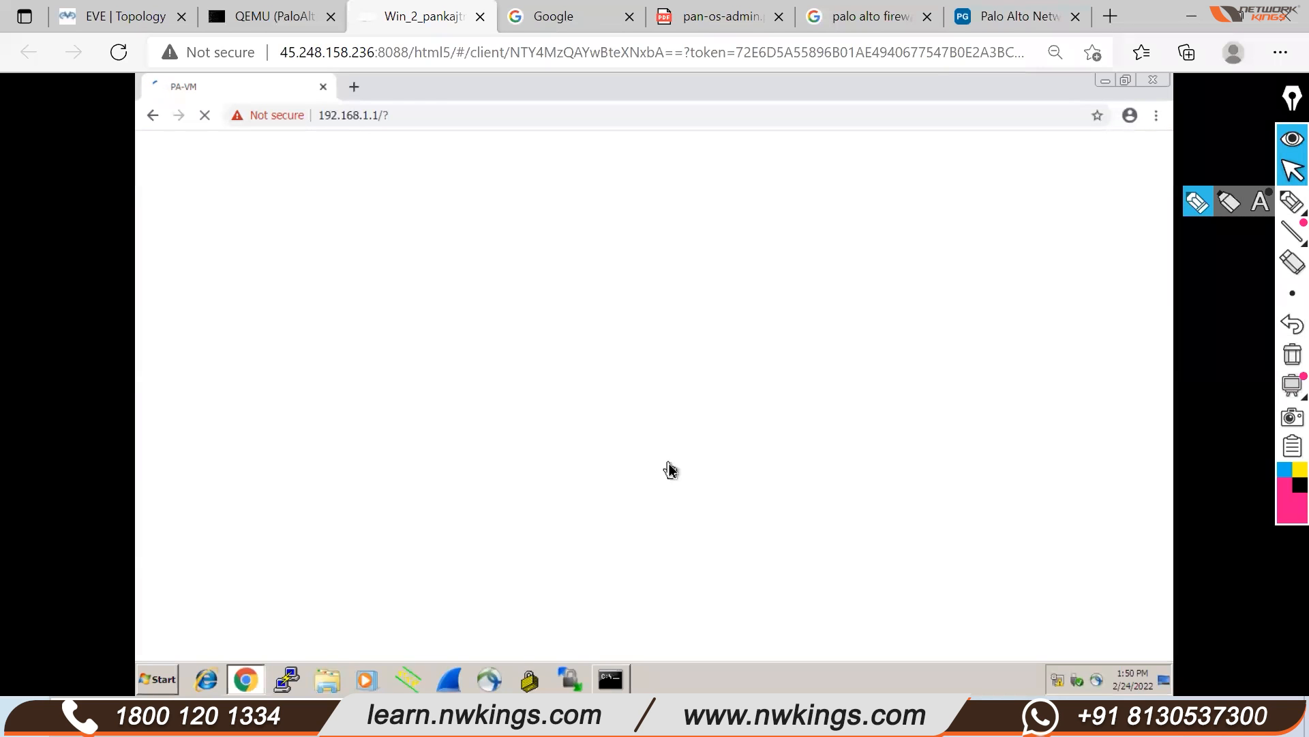
left_click(1286, 107)
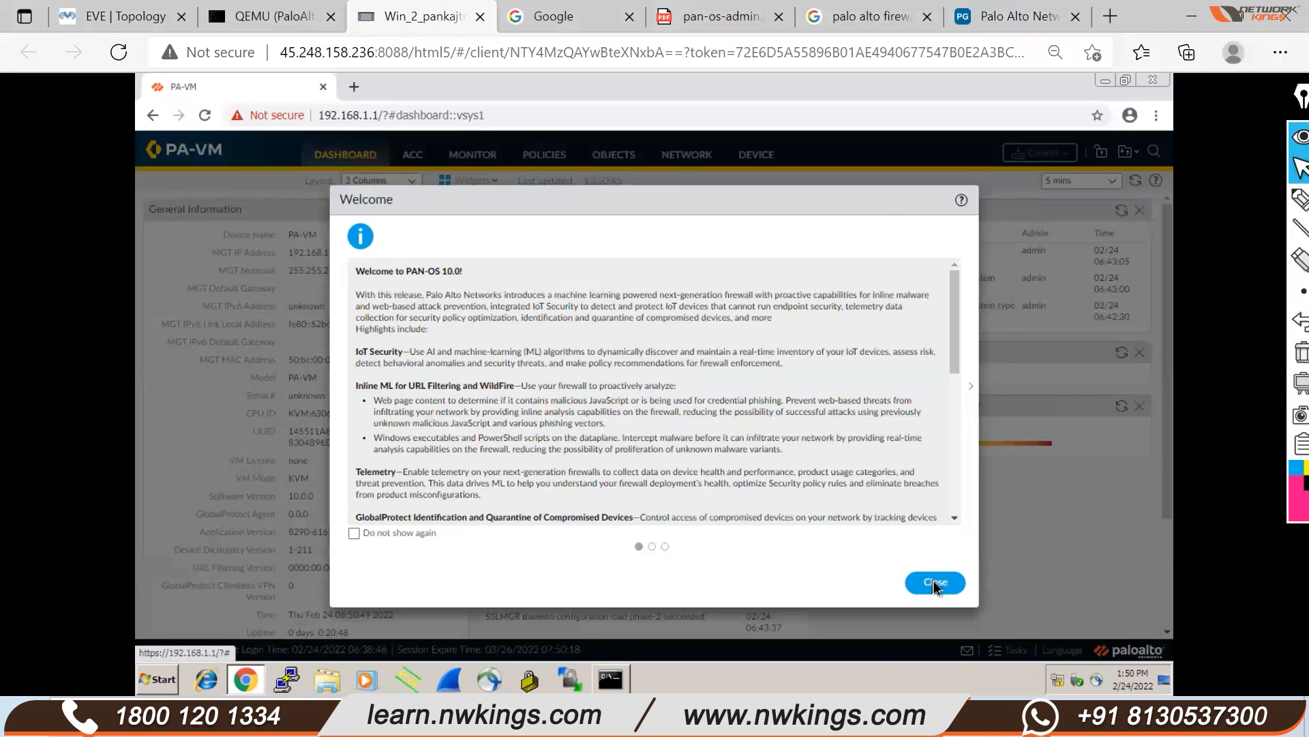
Close the PAN-OS 10.0 Welcome dialog and choose Remind Me Later on the telemetry prompt
left_click(934, 583)
left_click(278, 19)
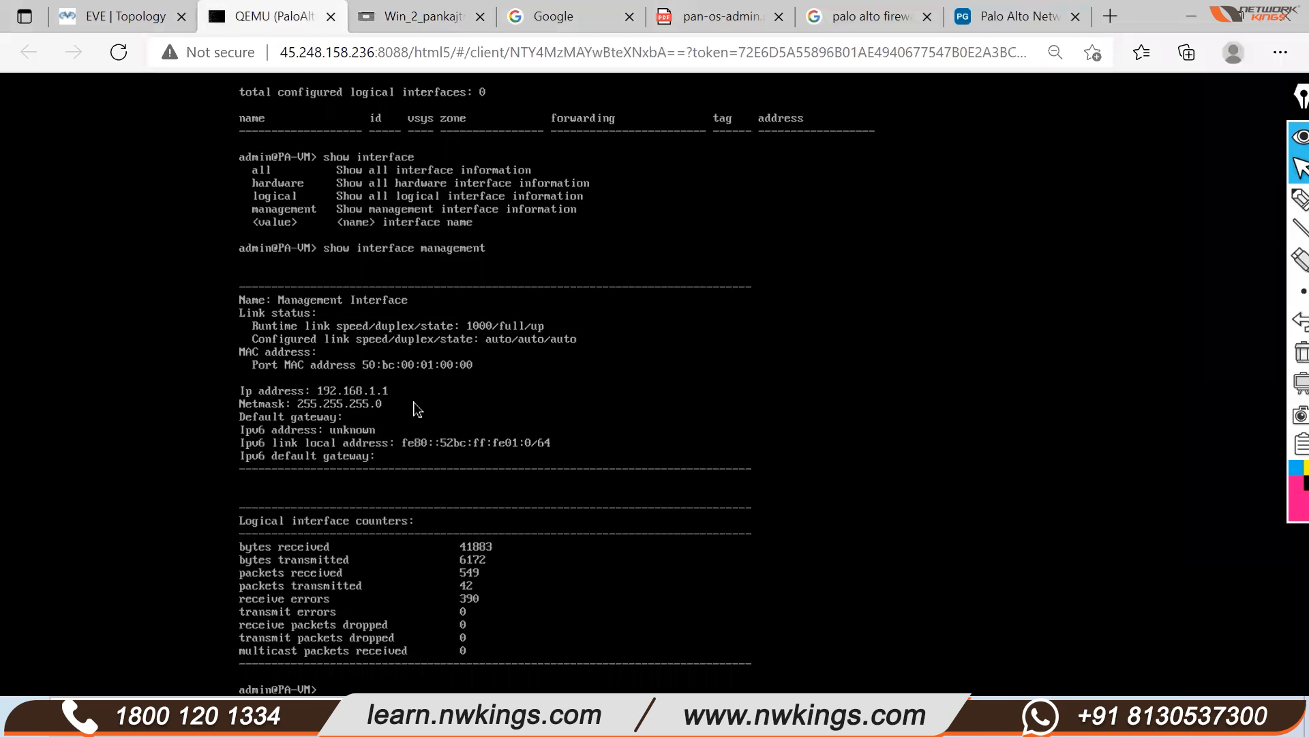
left_click(407, 22)
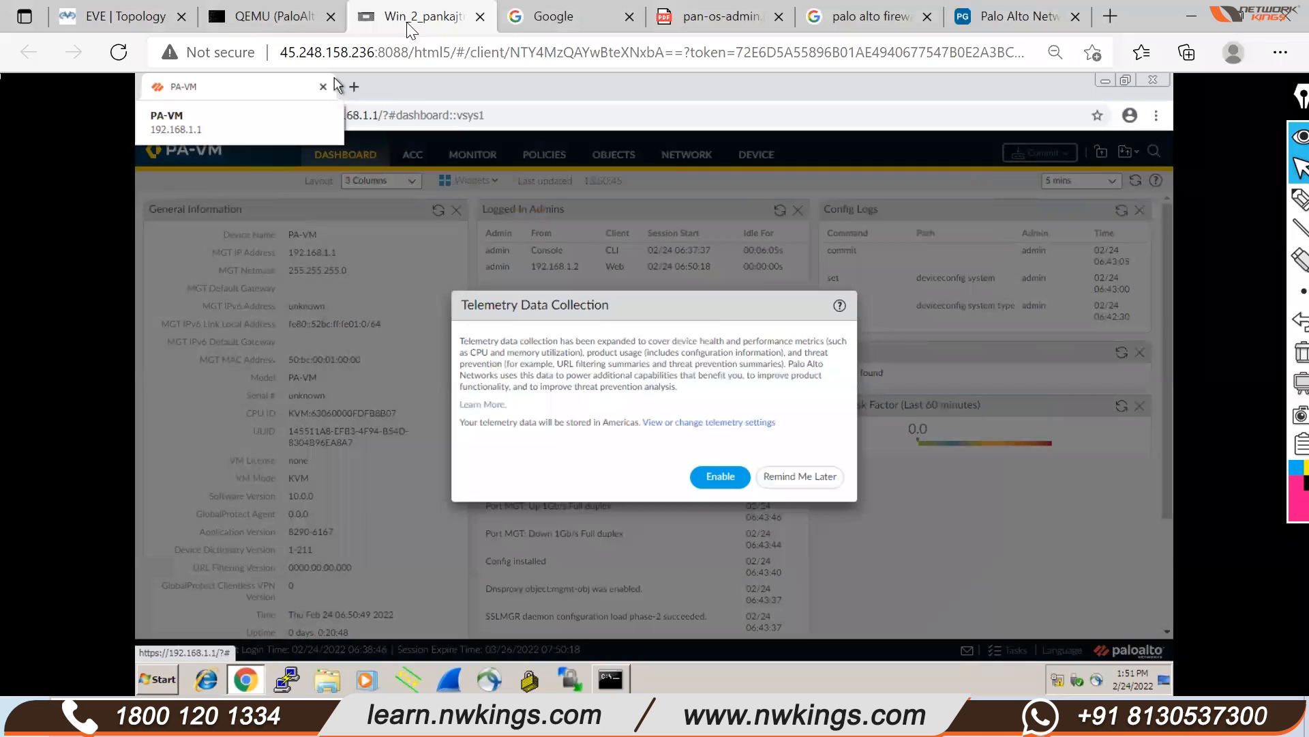
left_click(801, 478)
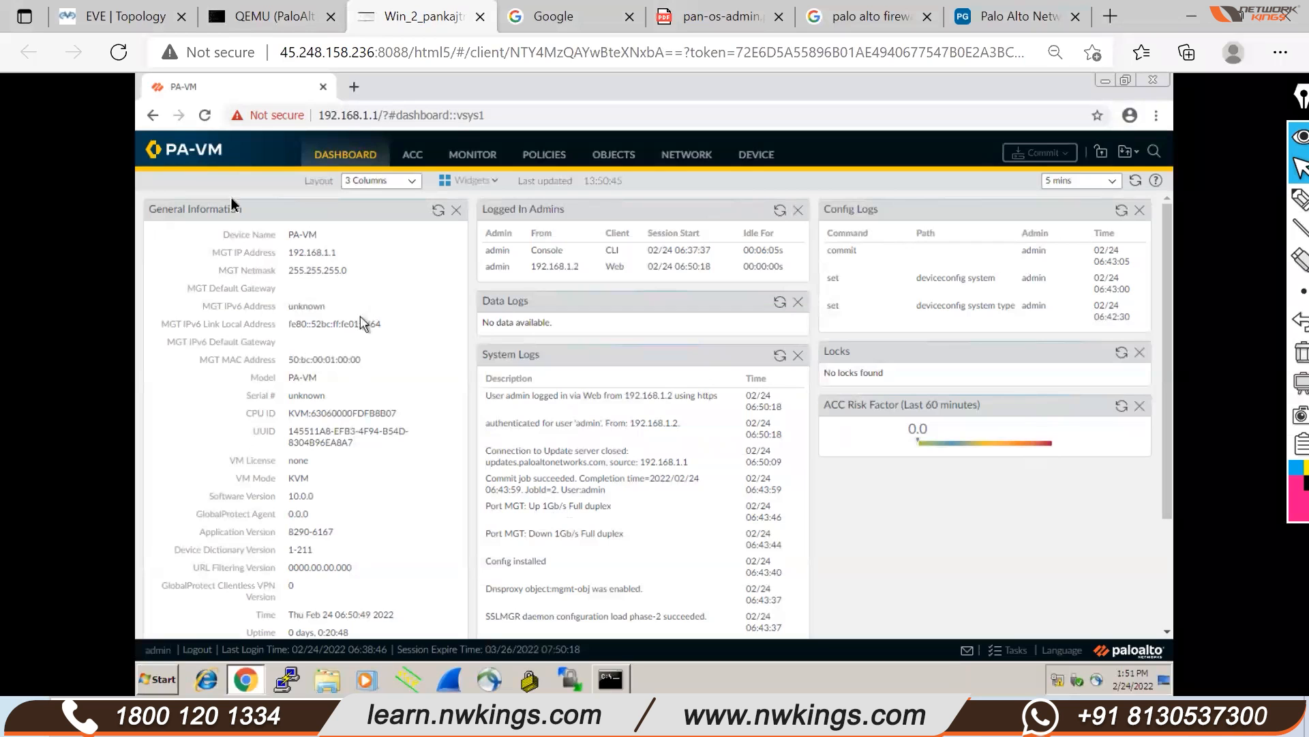
scroll(614, 607, "down", 3)
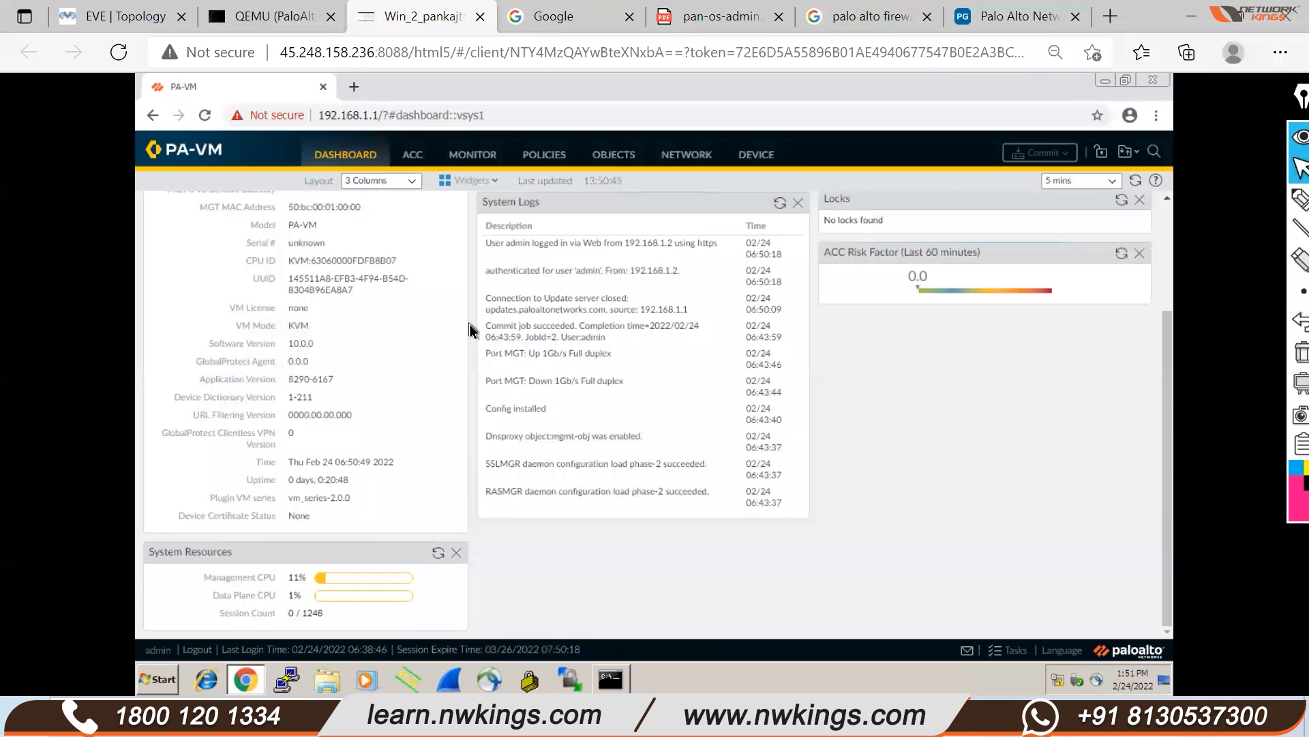
scroll(389, 284, "up", 2)
scroll(425, 222, "up", 2)
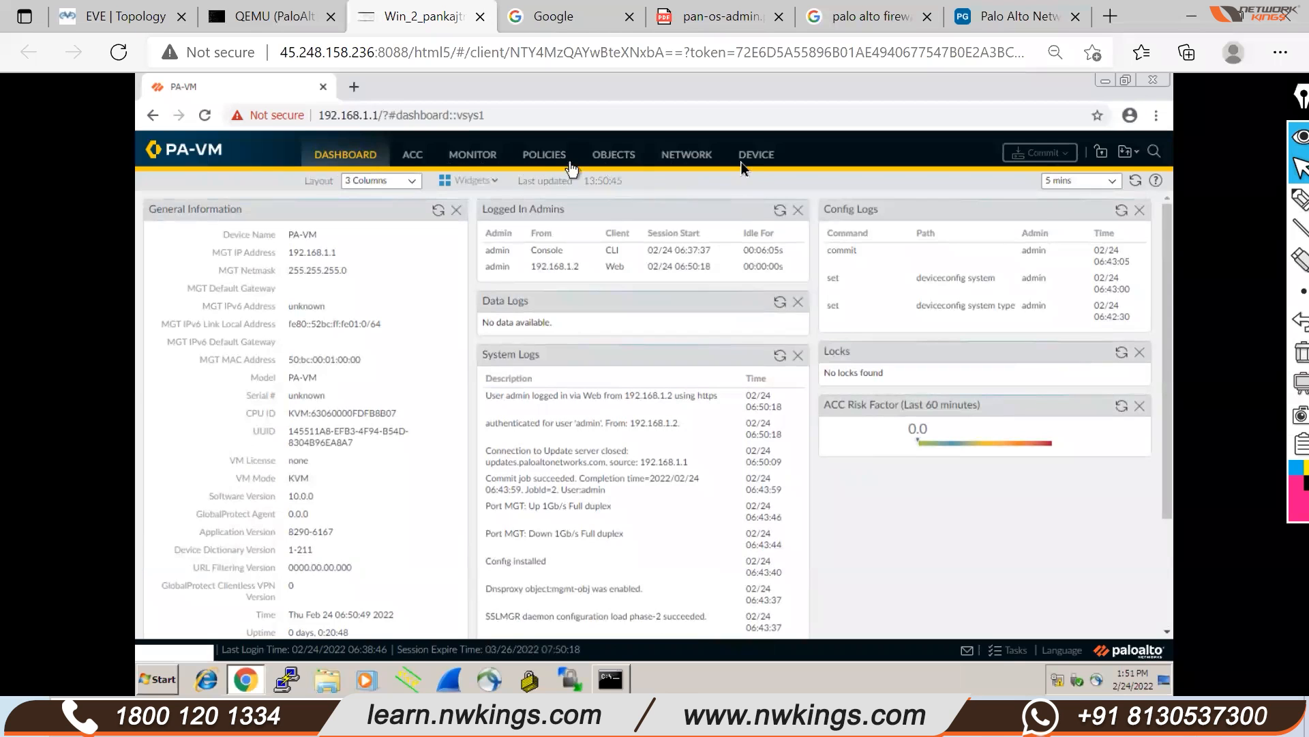
left_click(419, 156)
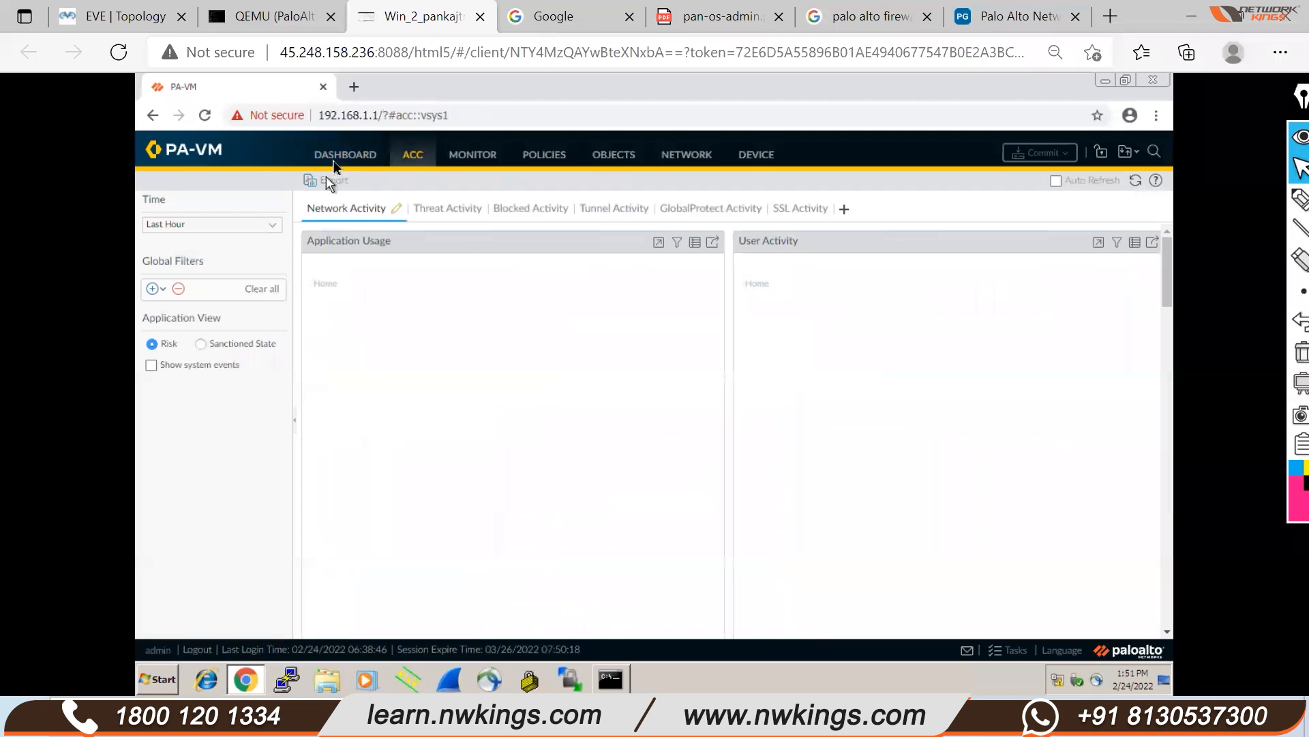
left_click(333, 158)
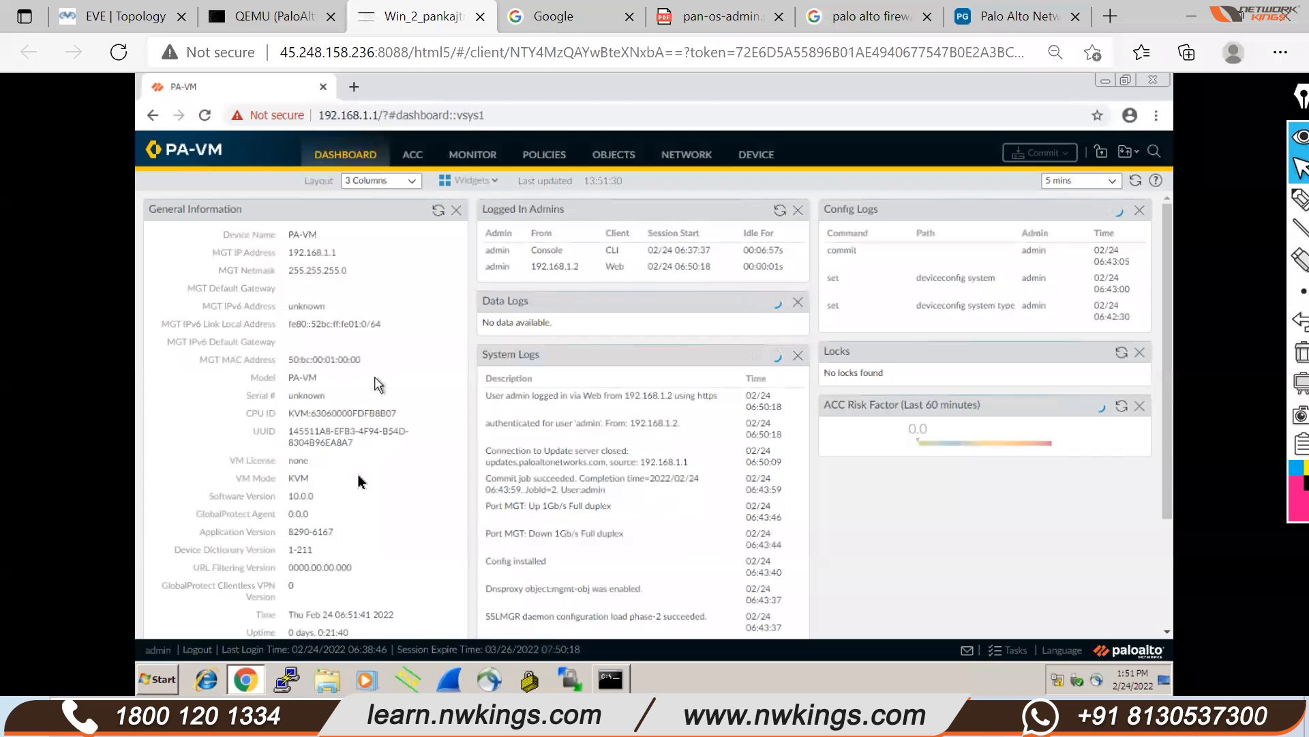
scroll(358, 475, "down", 1)
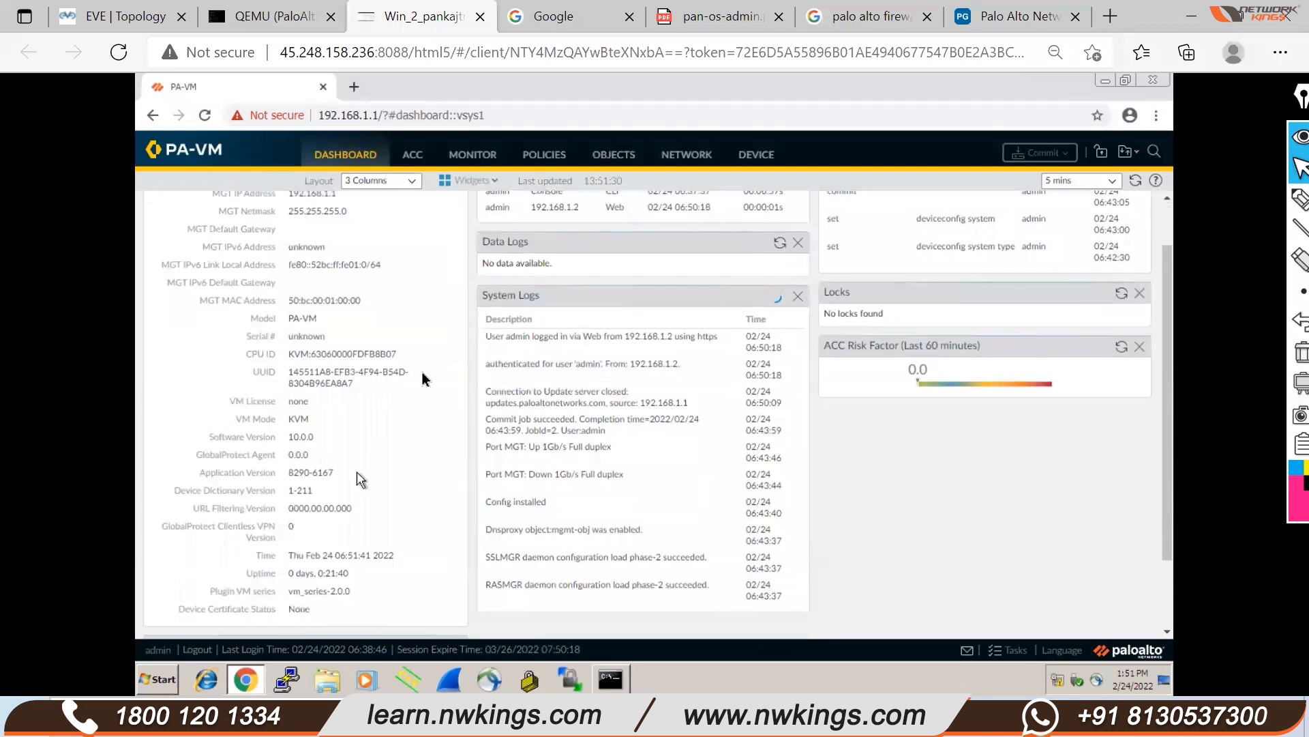
scroll(357, 476, "down", 2)
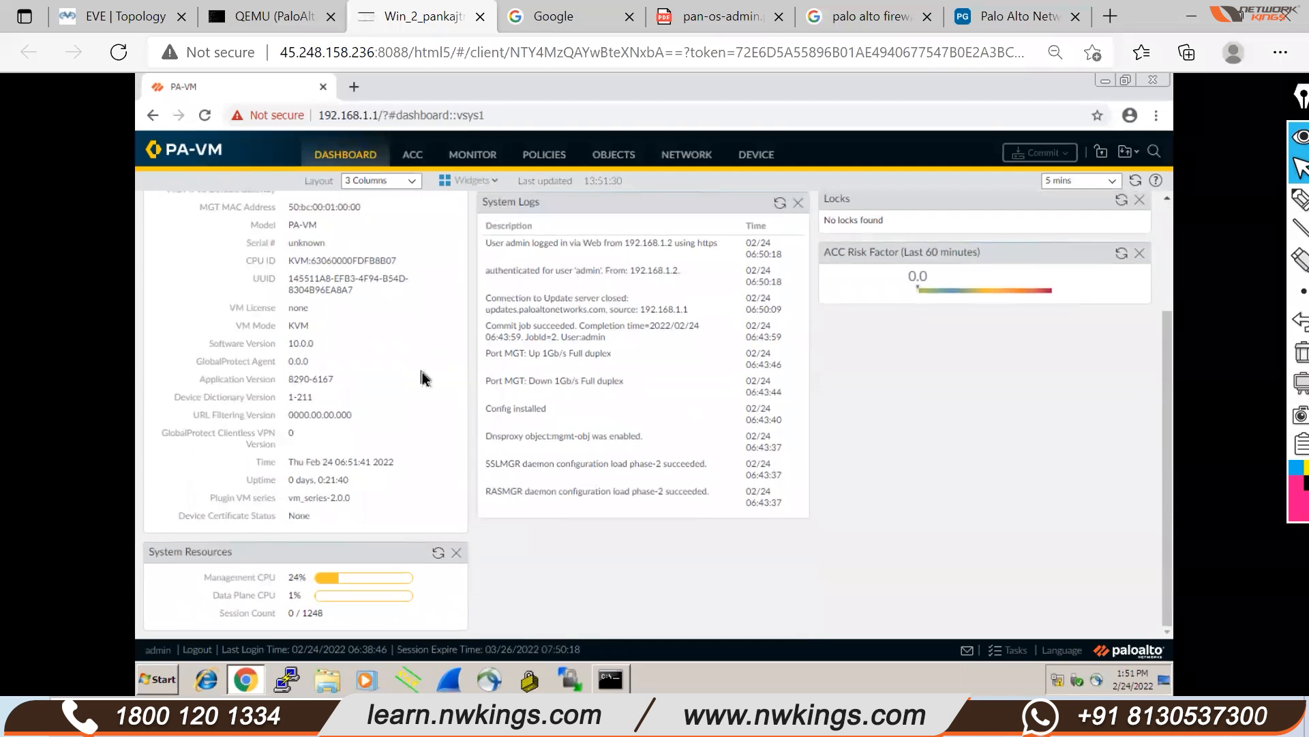
scroll(422, 373, "up", 2)
scroll(423, 375, "up", 1)
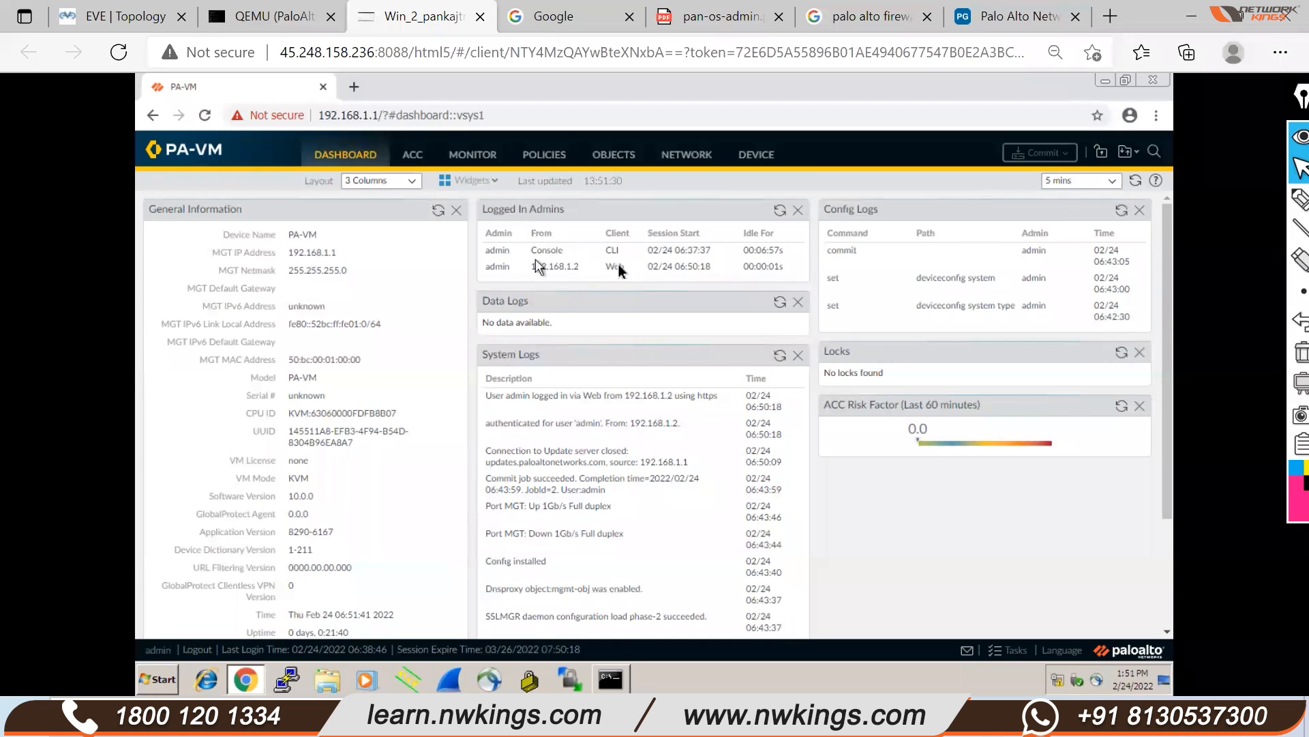
Pen-mark the Logged In Admins widget's Web session, clear the notes, then open the Network interfaces list
left_click(1286, 205)
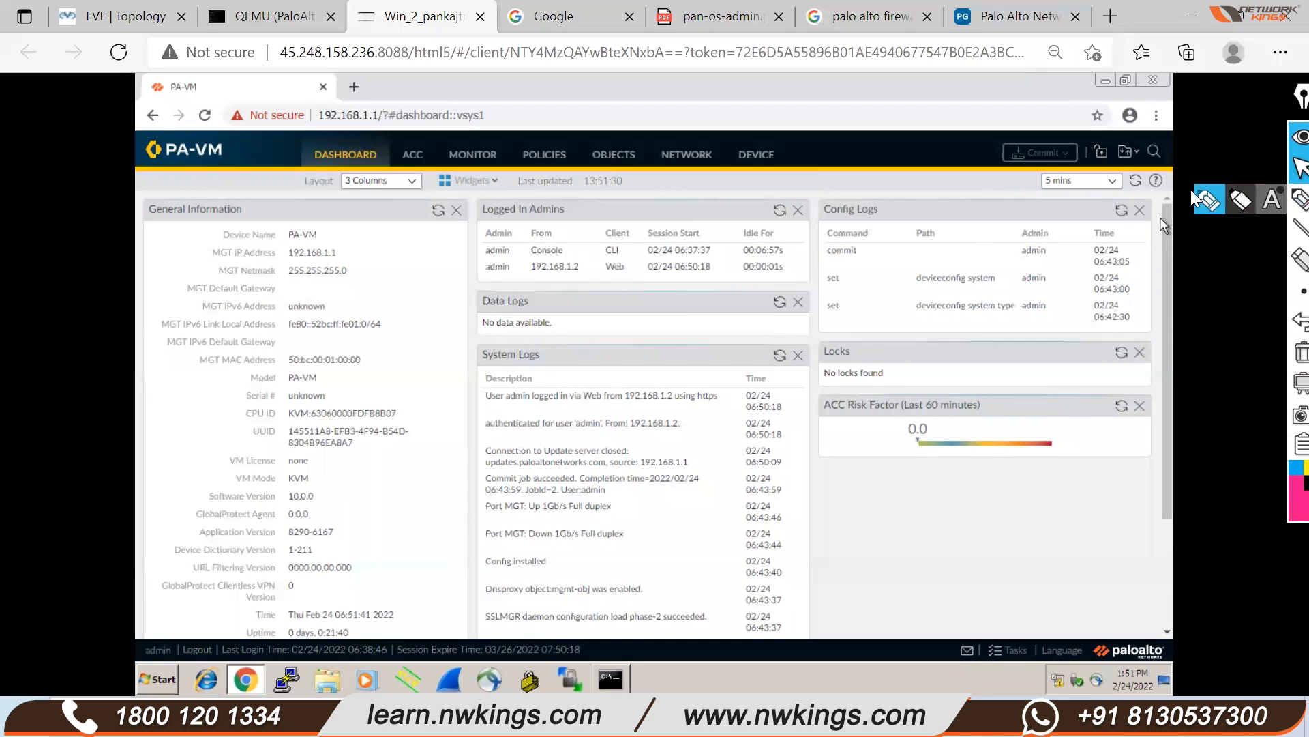
left_click_drag(649, 209, 628, 247)
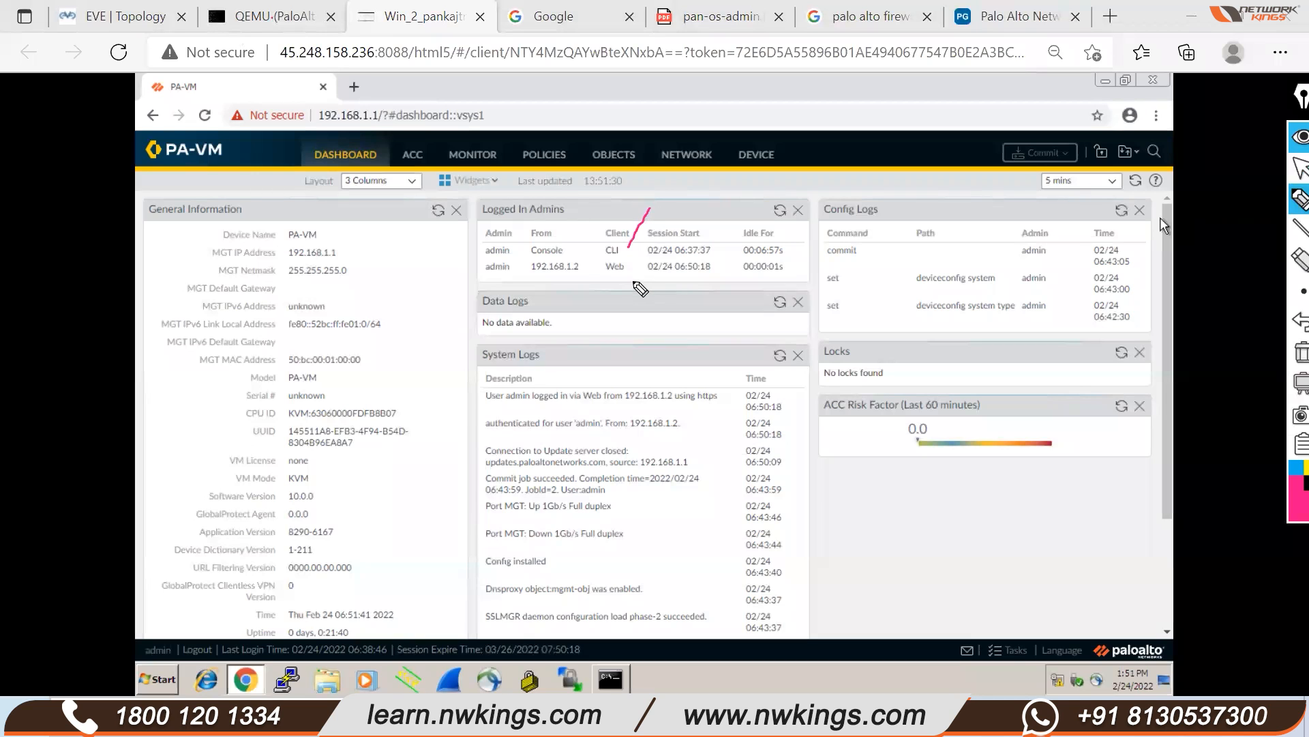
left_click_drag(572, 249, 605, 215)
mouse_move(606, 279)
left_mouse_down()
mouse_move(645, 257)
mouse_move(604, 259)
mouse_move(604, 278)
left_mouse_up()
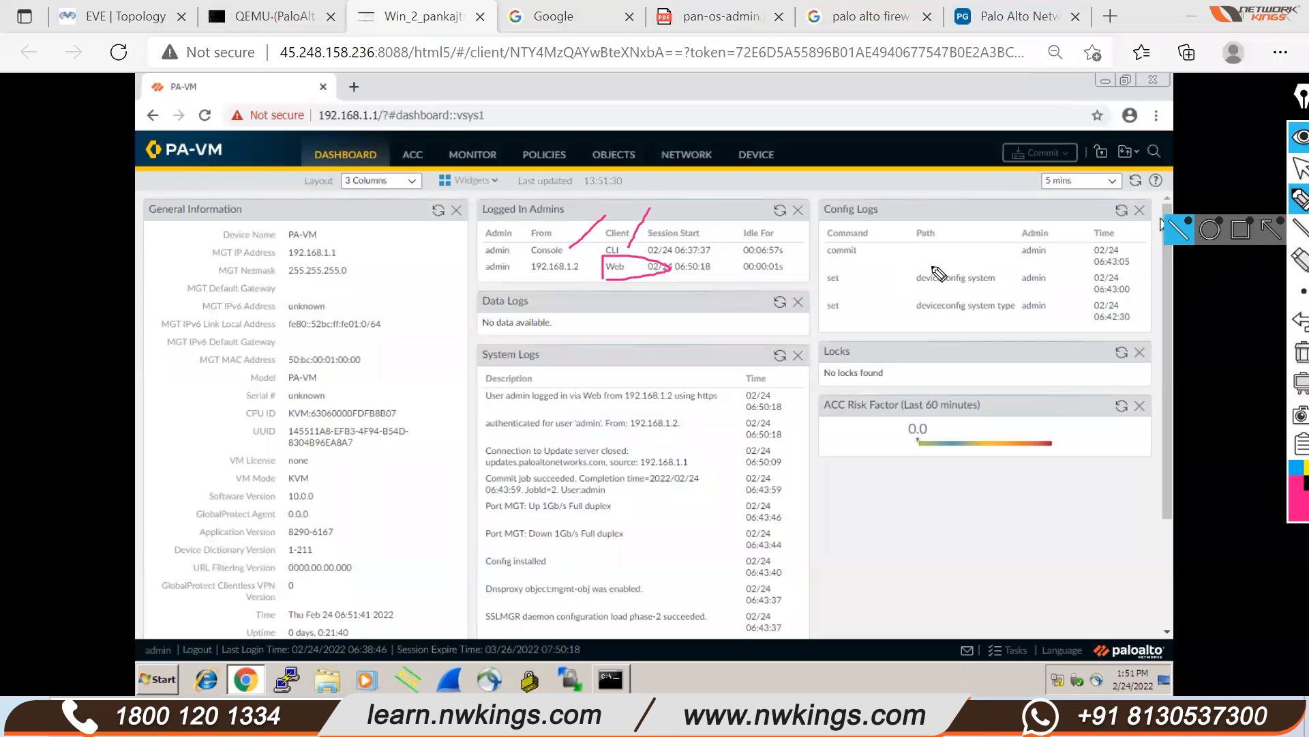
left_click(1300, 352)
left_click(1286, 167)
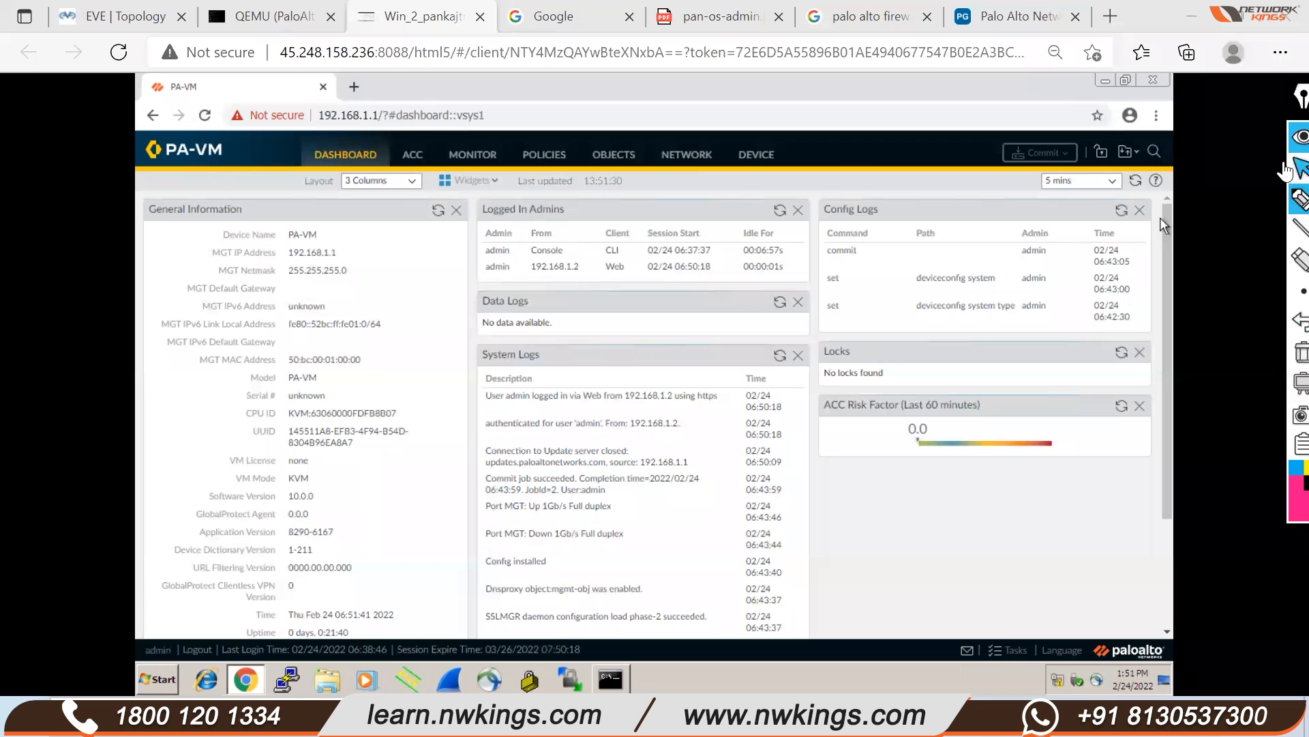
left_click(688, 157)
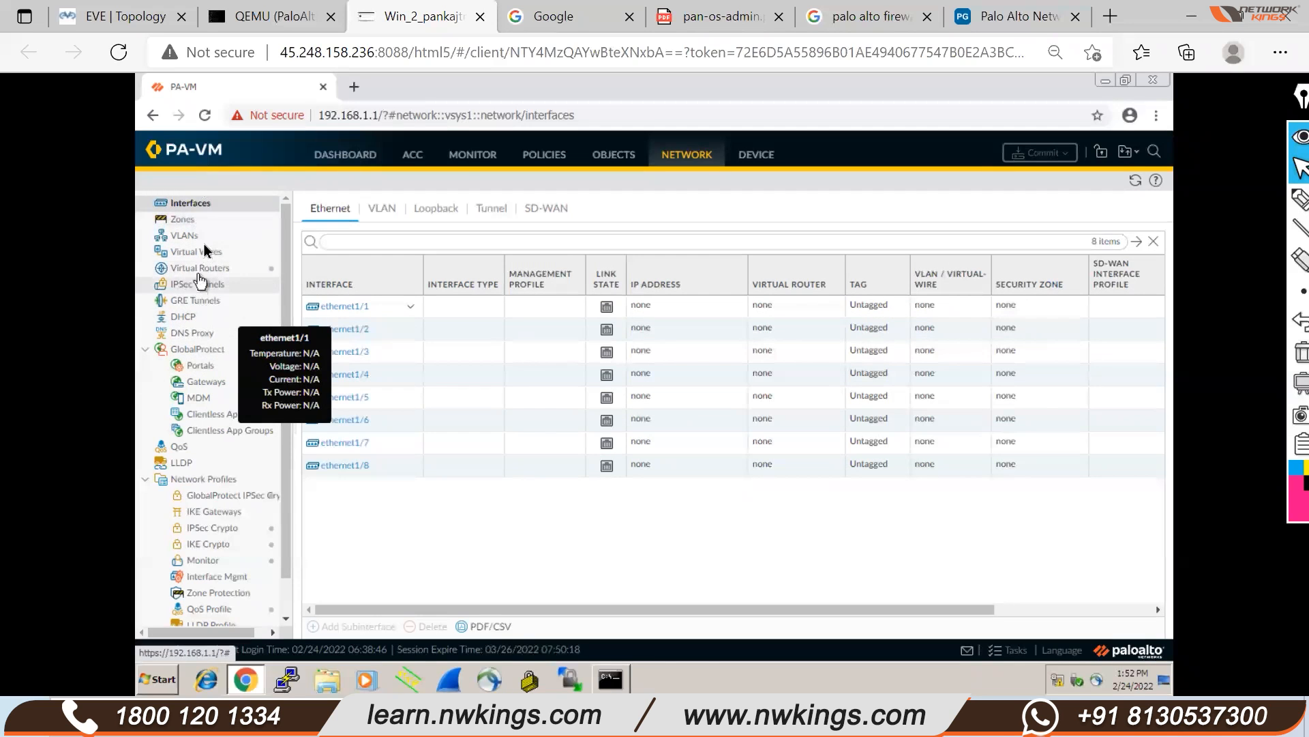
Review the Policies security rules, then open Objects > Addresses showing 0 entries
left_click(550, 156)
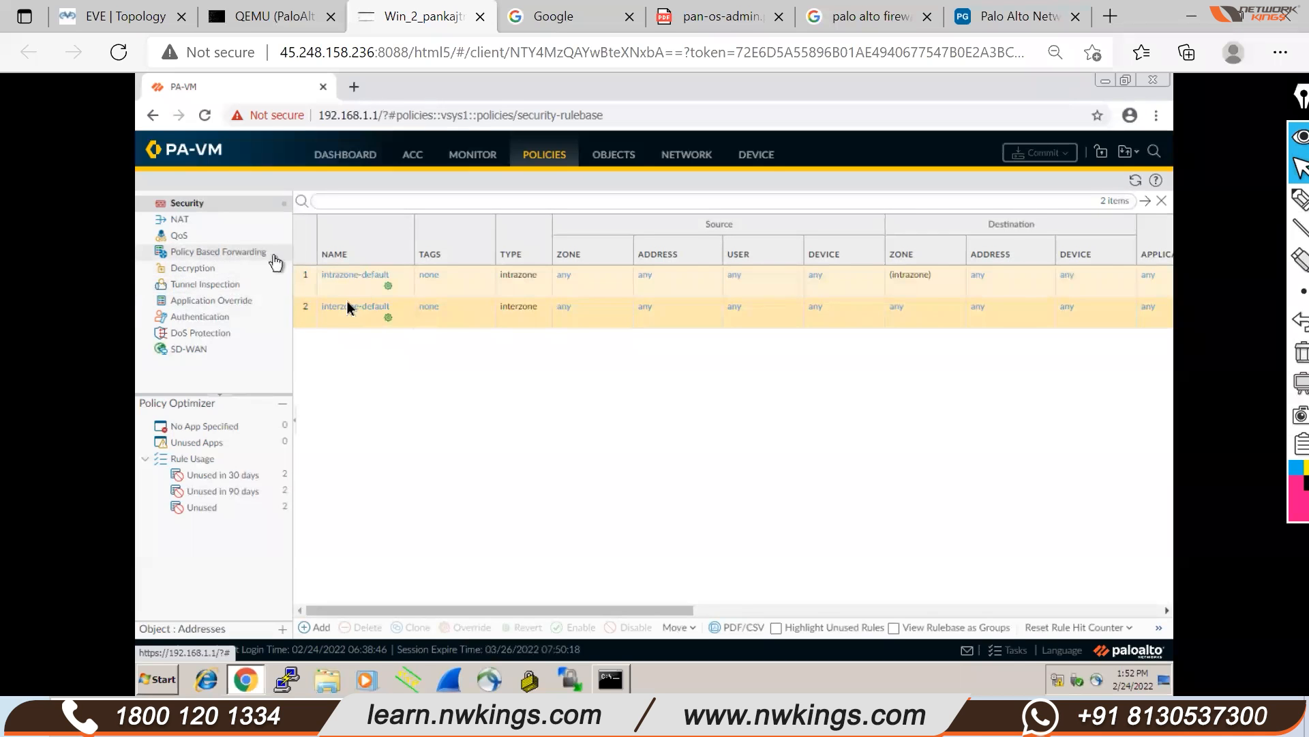
left_click(613, 156)
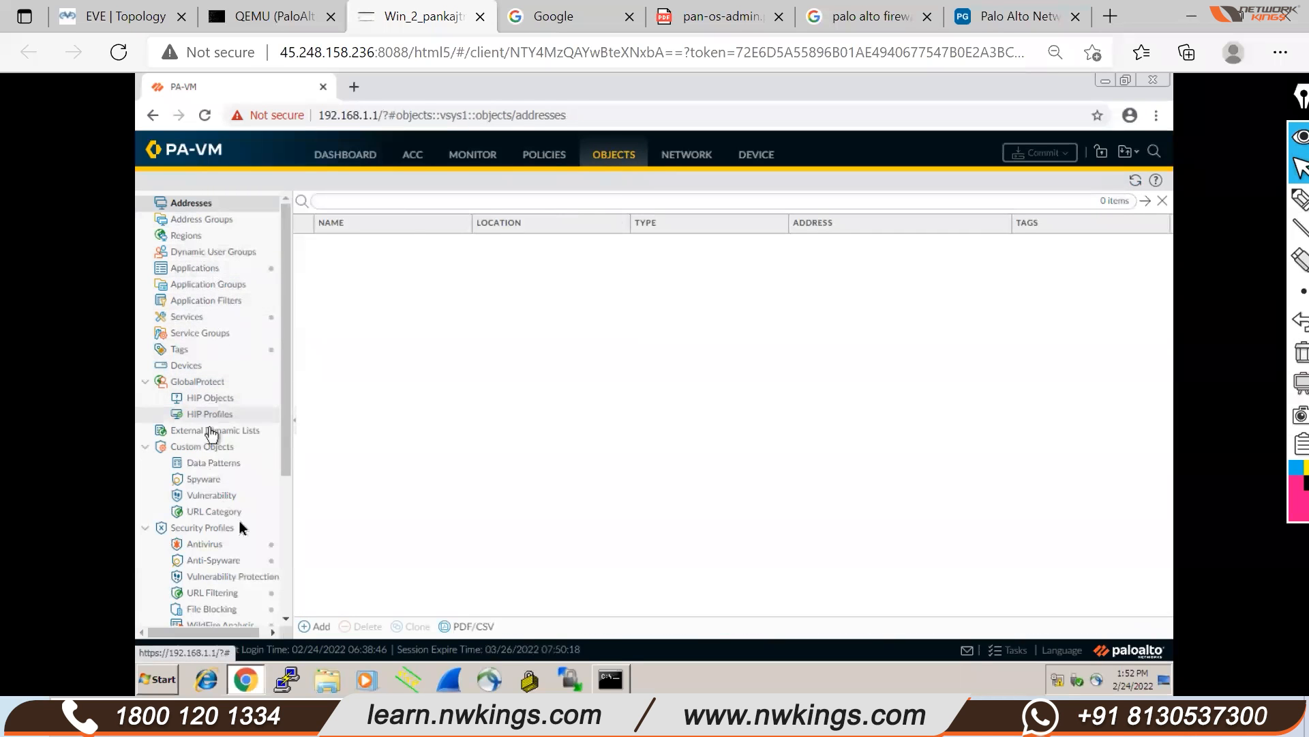
scroll(232, 471, "down", 2)
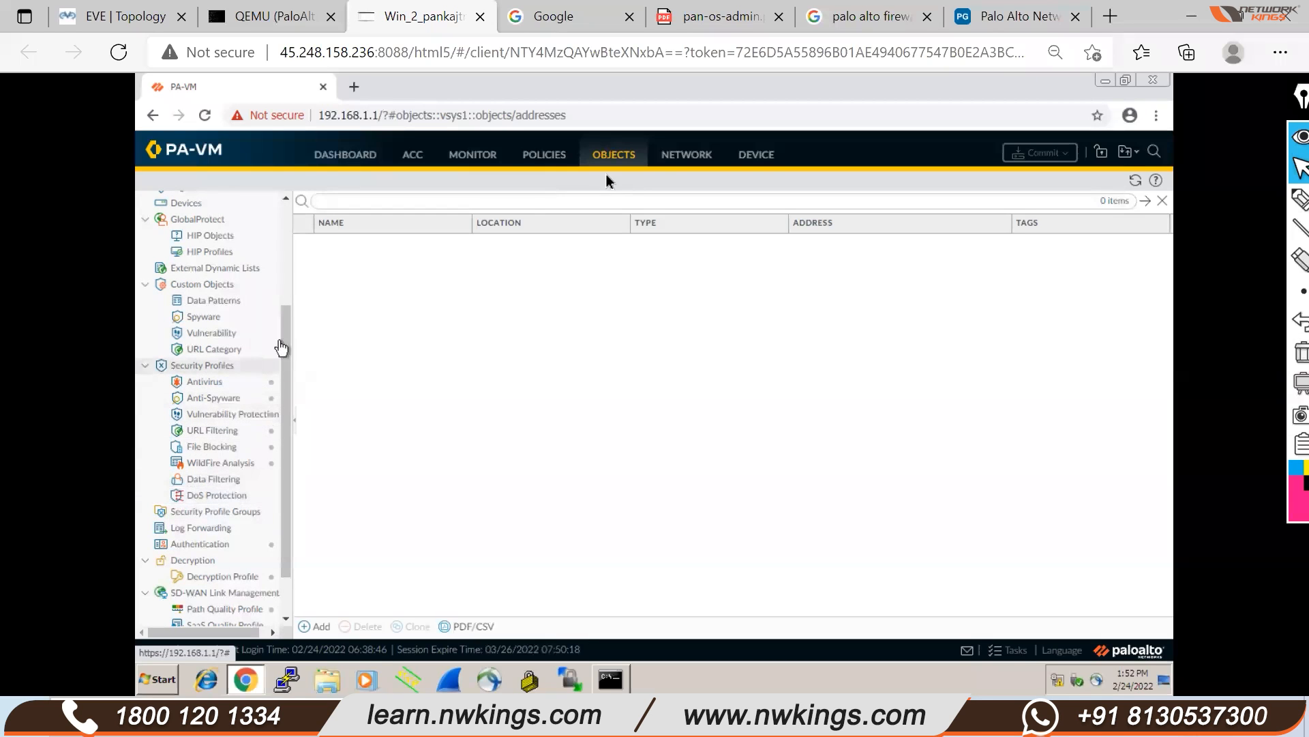
Return to the PA-VM dashboard, then switch to the EVE-NG First_Lab topology tab
left_click(346, 157)
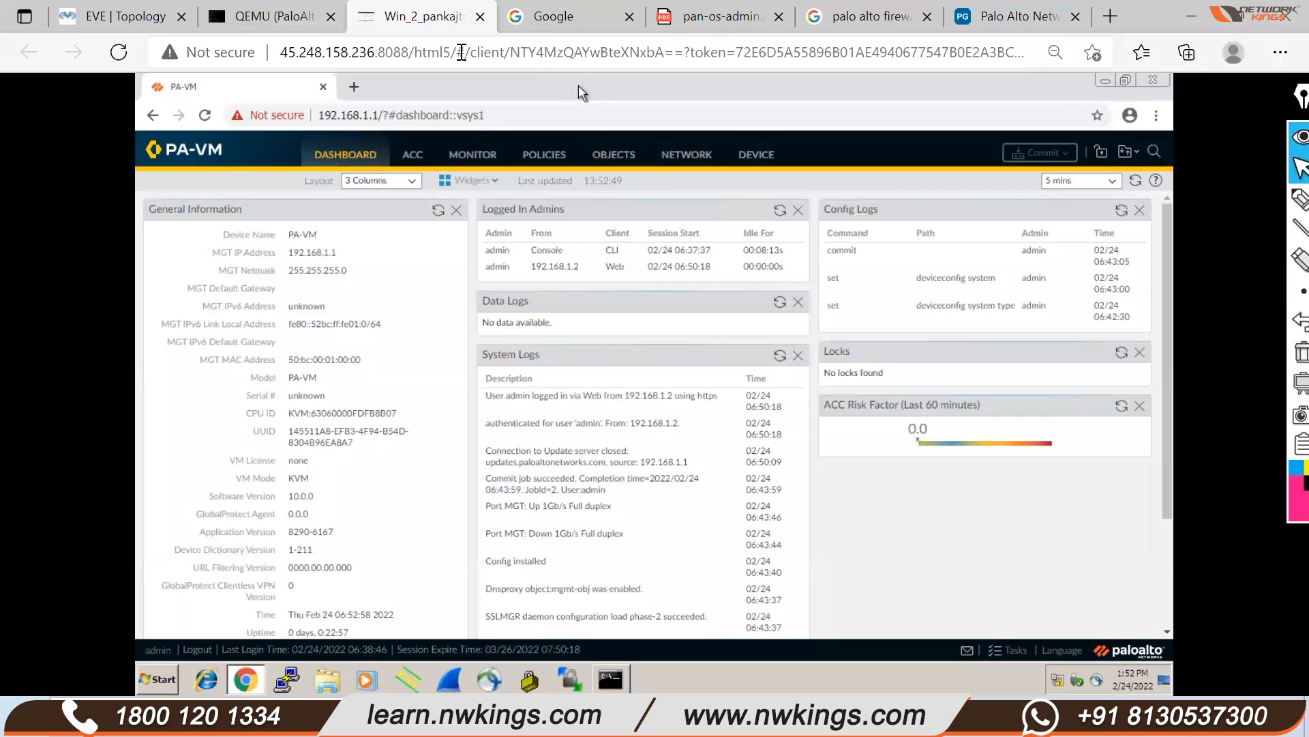
left_click(113, 16)
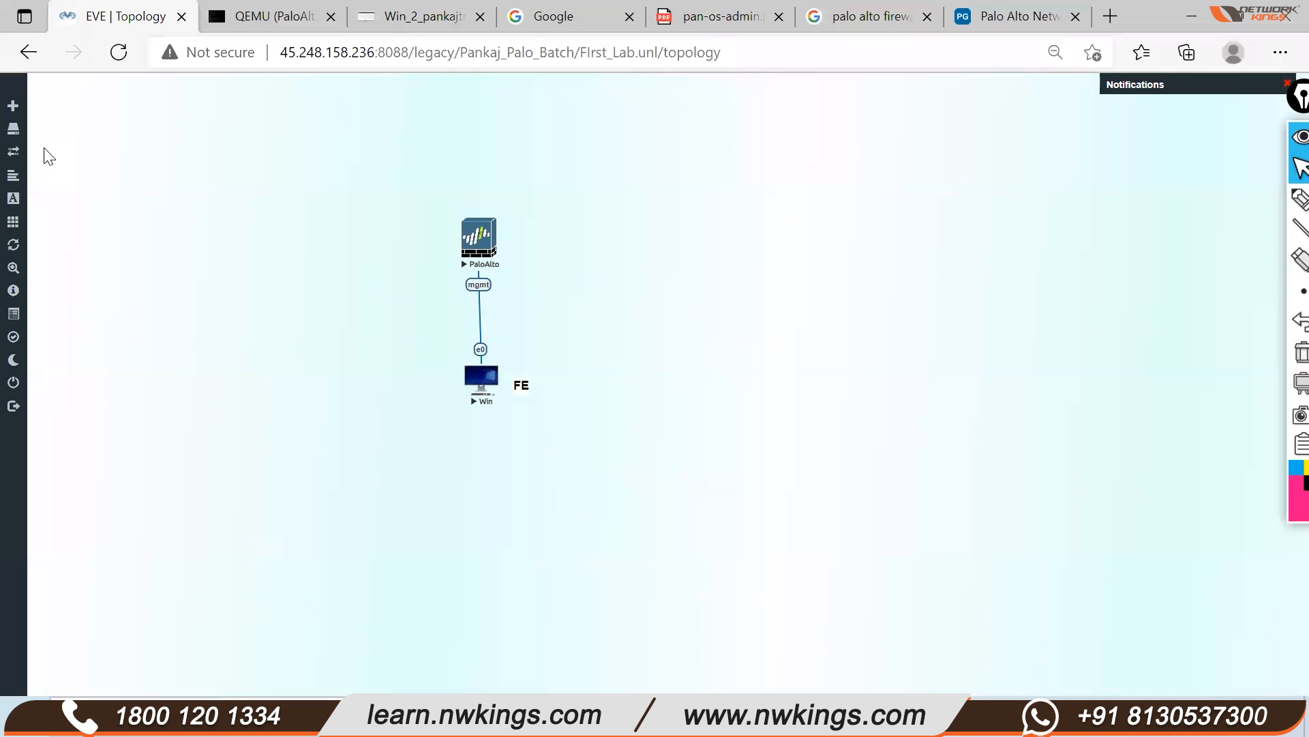
Switch back to the Win_2 tab showing the PA-VM dashboard
mouse_move(11, 247)
left_click(447, 21)
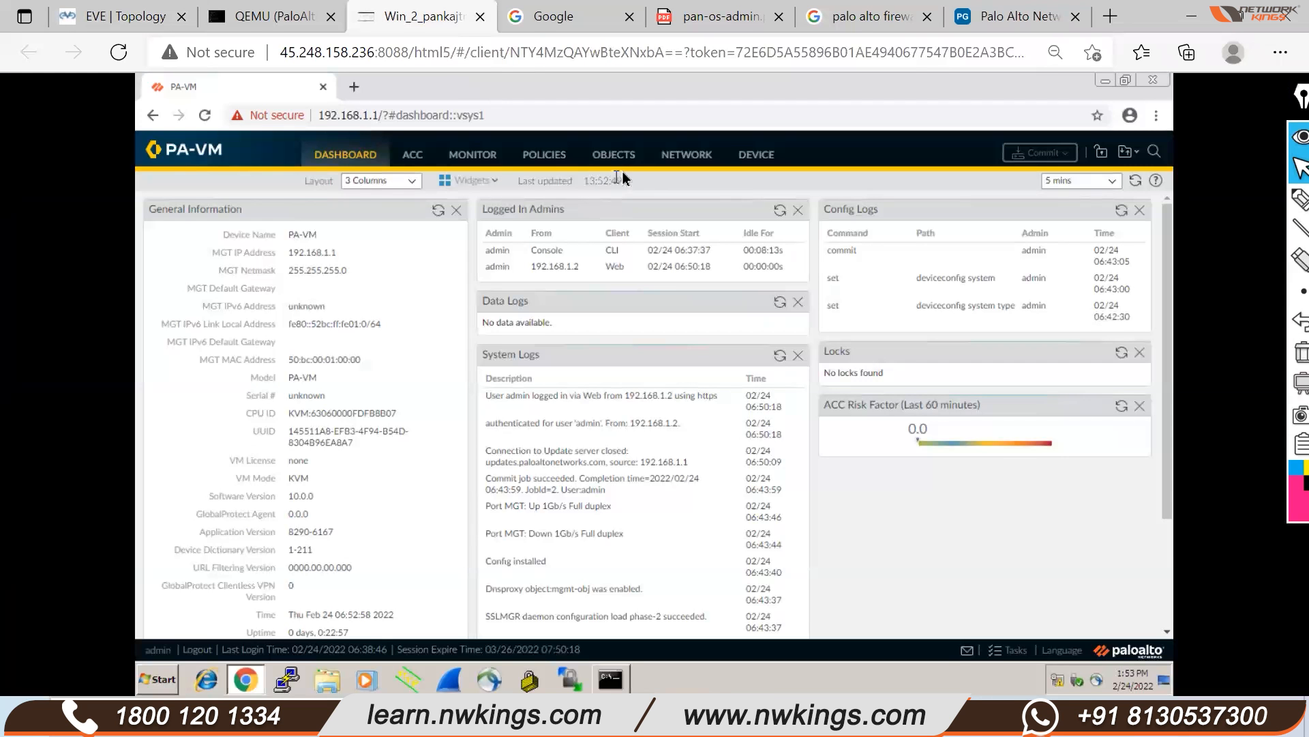
View the Policies Security rulebase with intrazone-default and interzone-default, briefly checking address objects
left_click(542, 155)
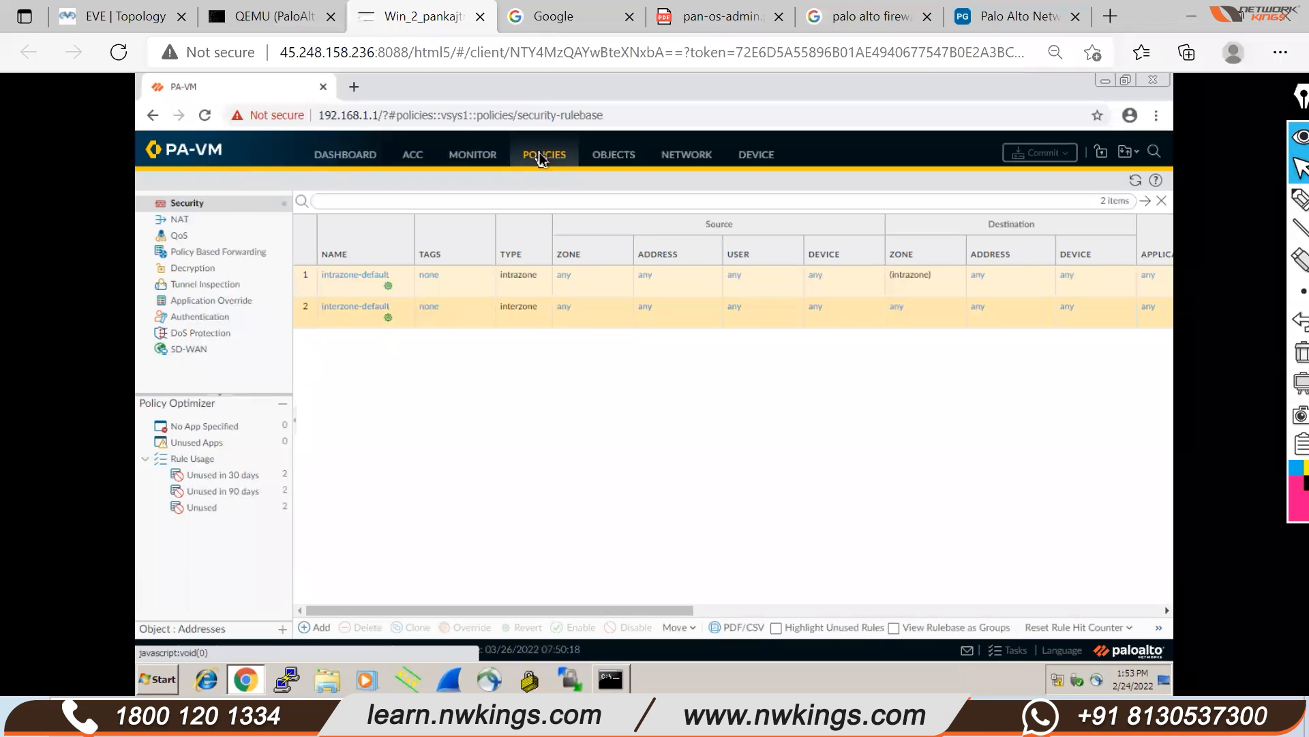
left_click(620, 153)
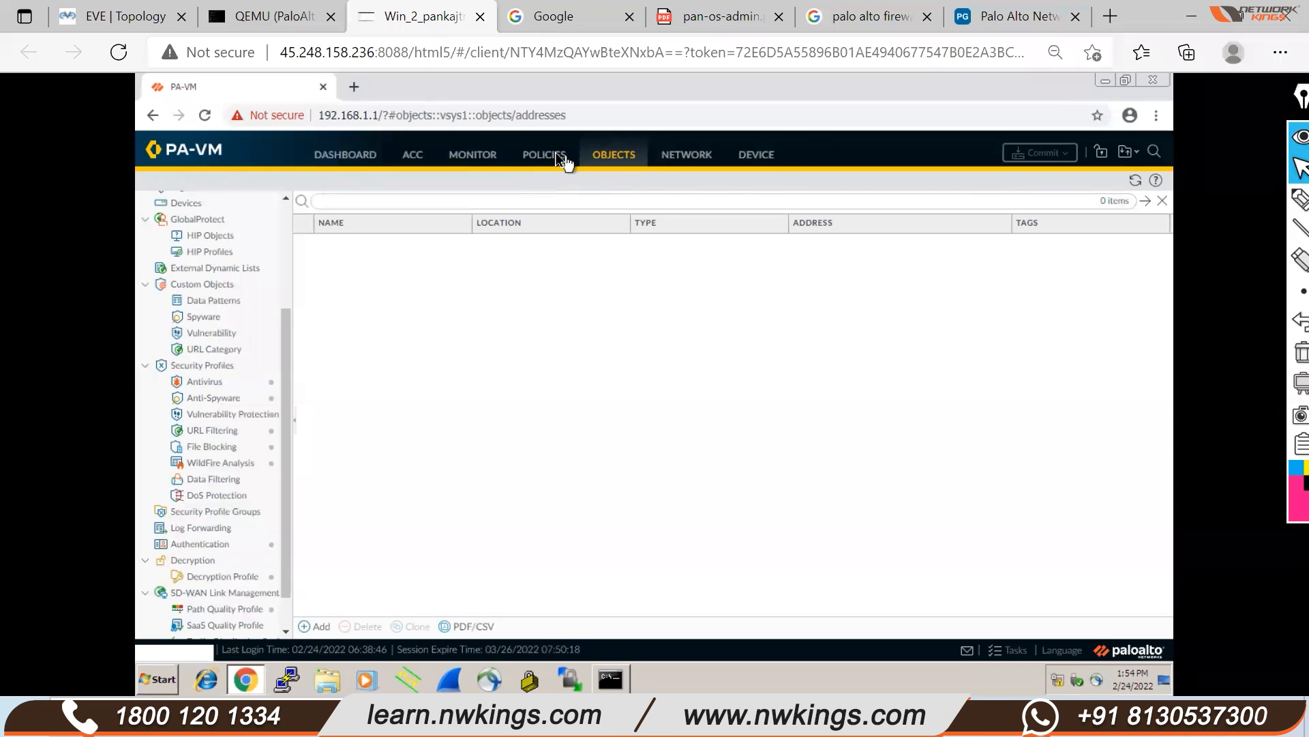
left_click(555, 153)
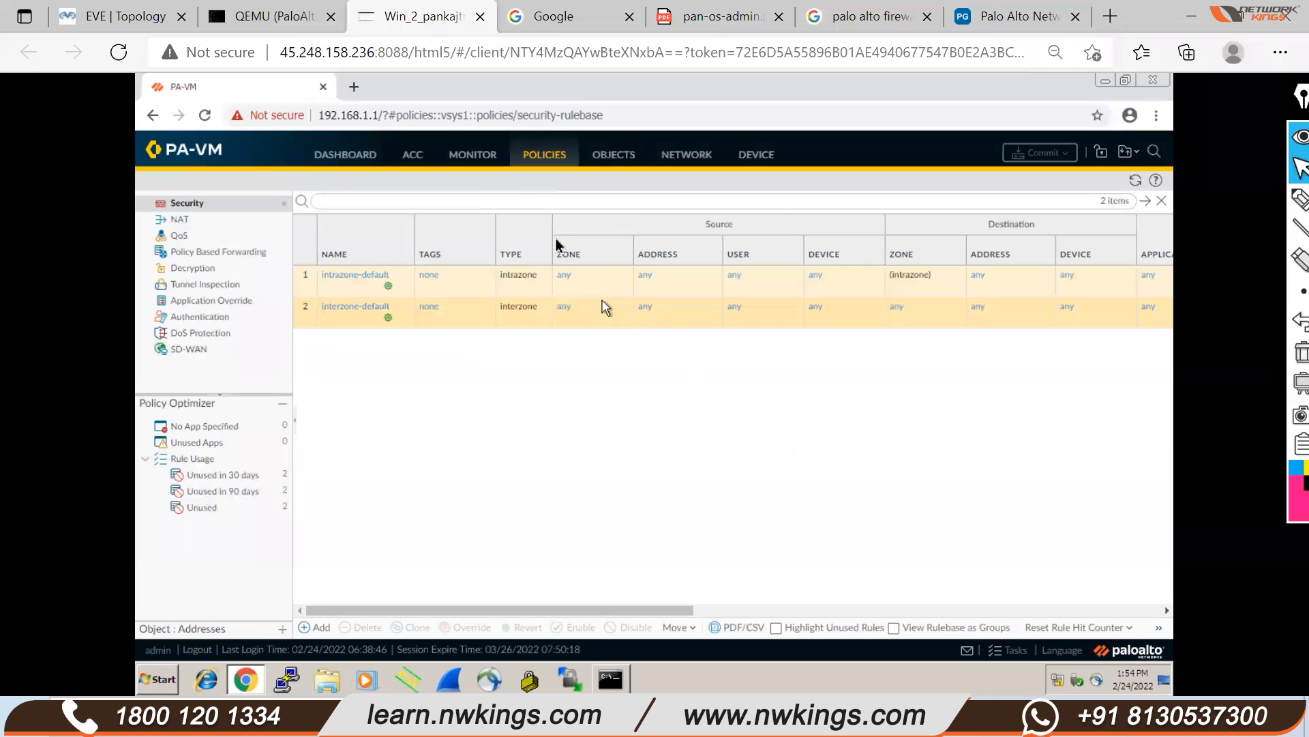
Tour Monitor, Dashboard and Policies, then open Network Ethernet interfaces ethernet1/1–1/8
left_click(474, 156)
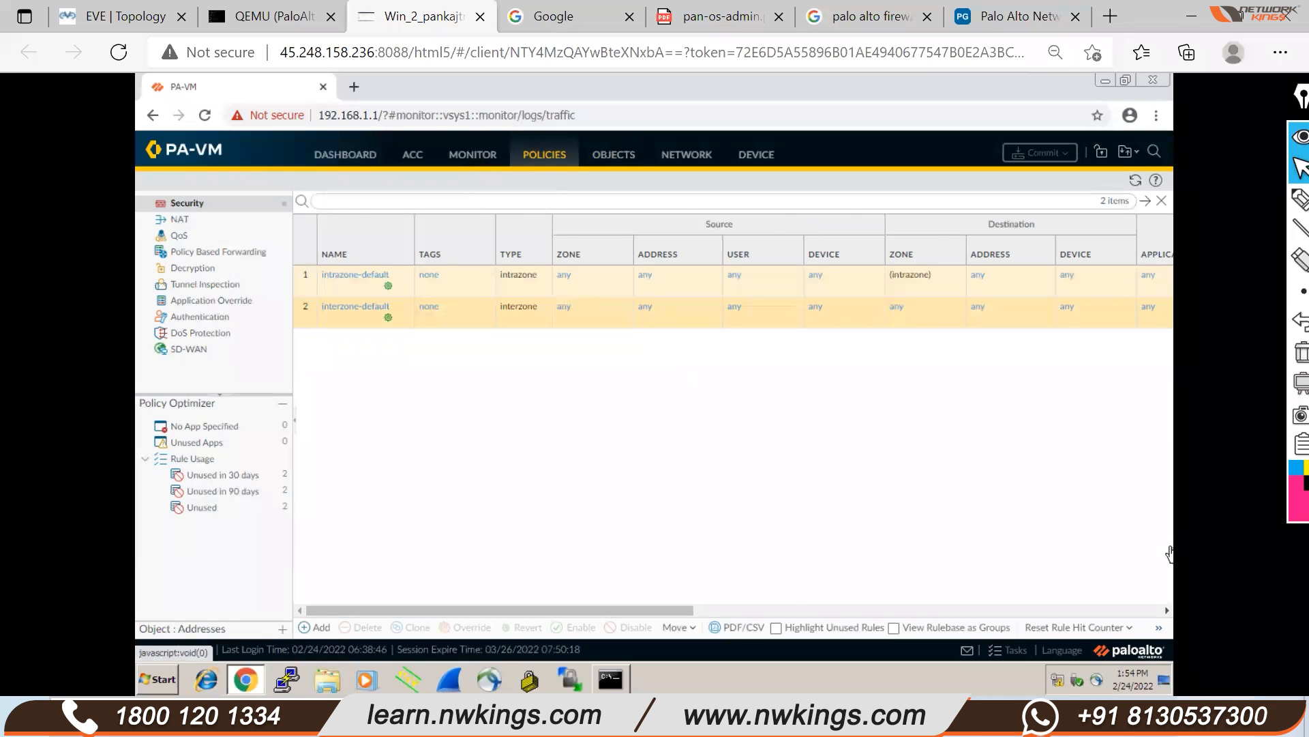
left_click(1219, 716)
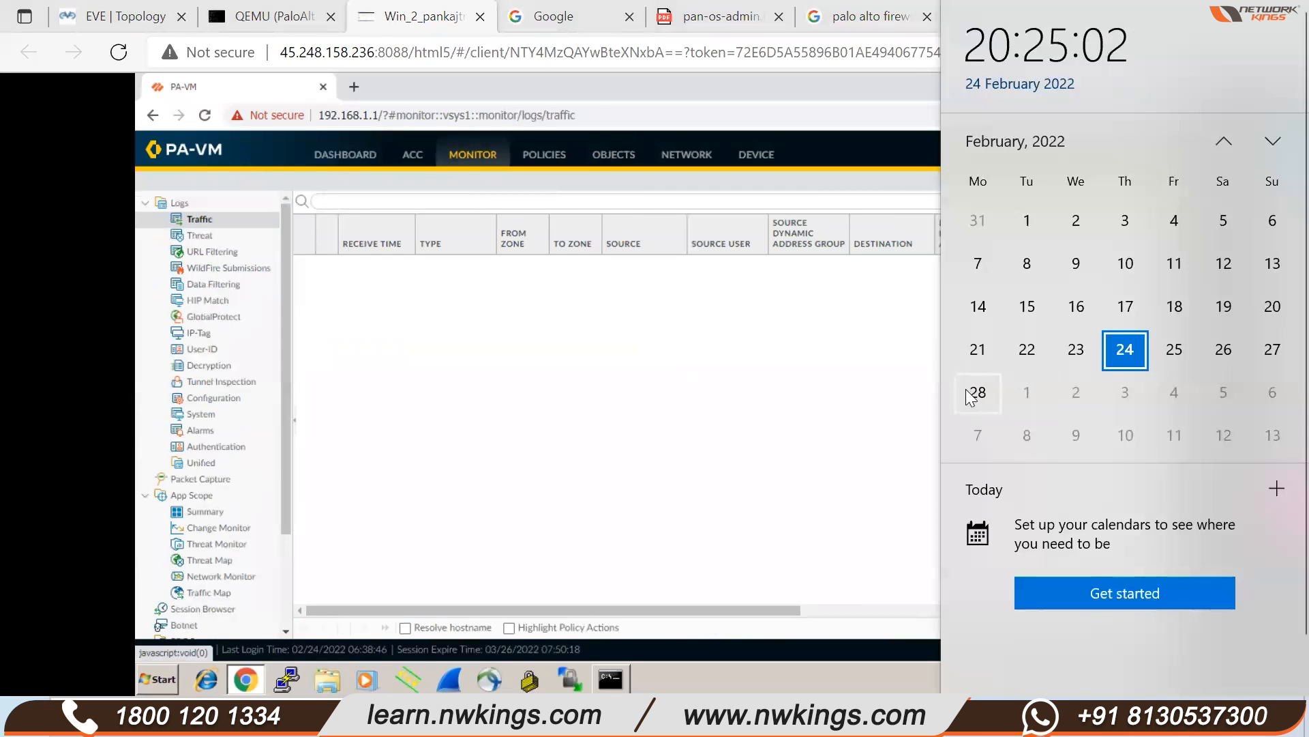
left_click(616, 399)
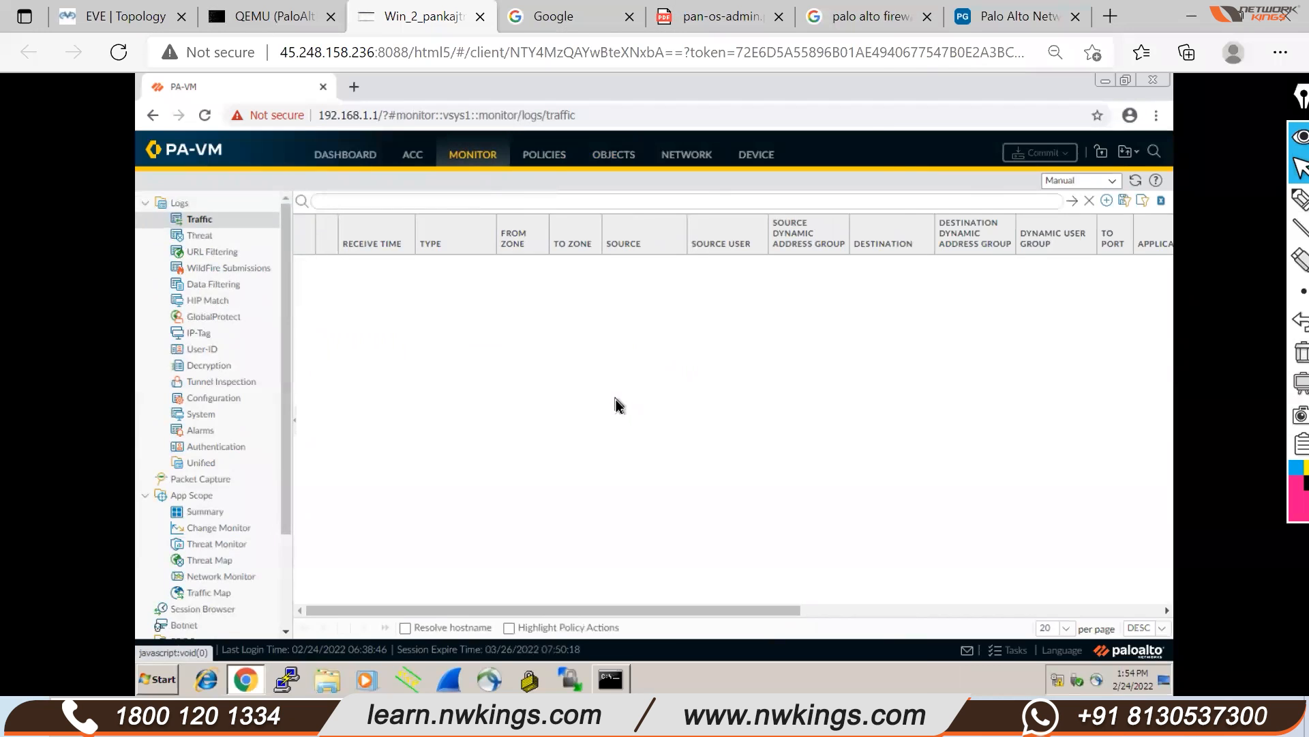
left_click(352, 157)
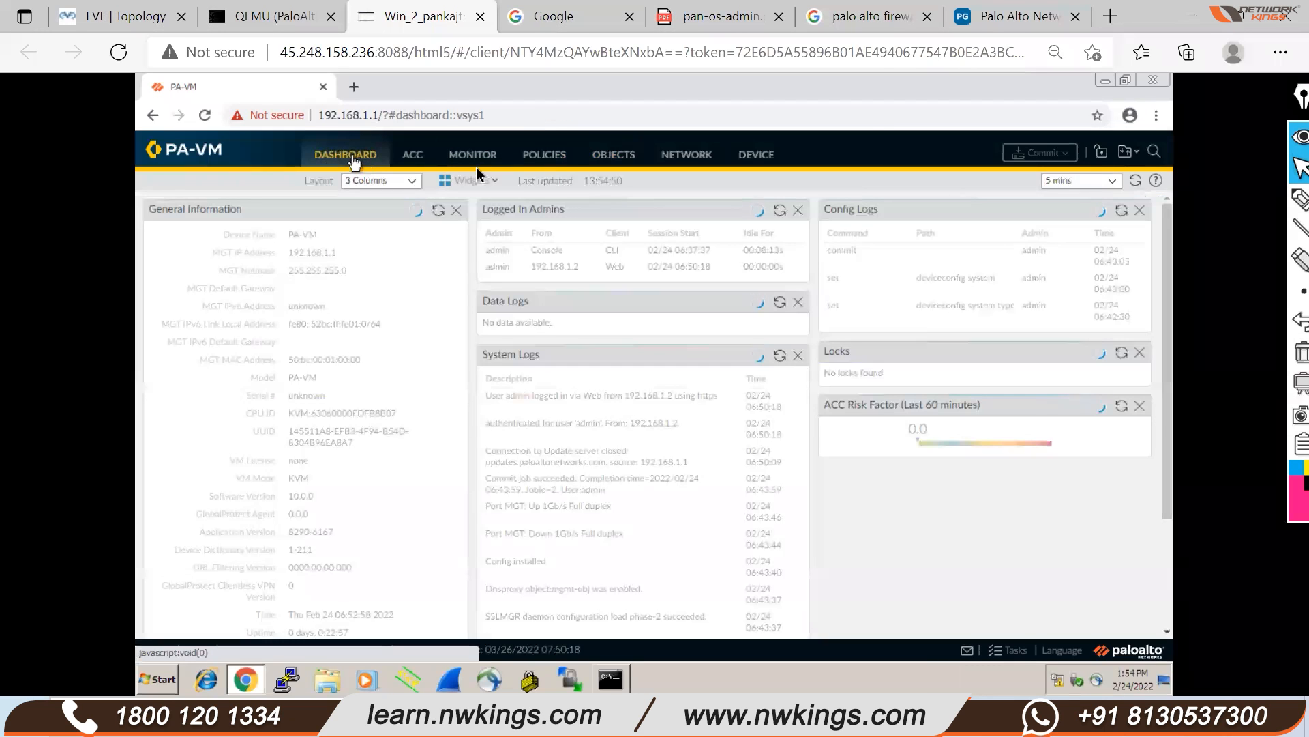
left_click(562, 161)
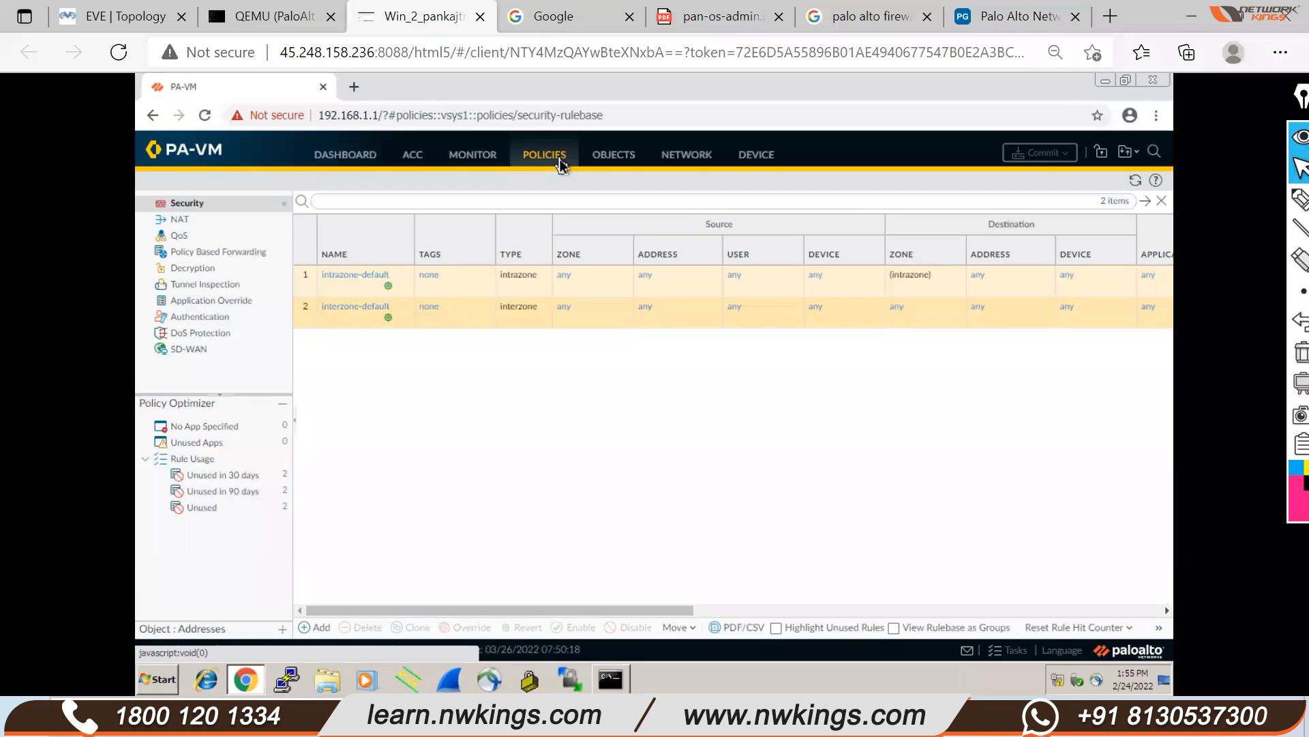
left_click(668, 157)
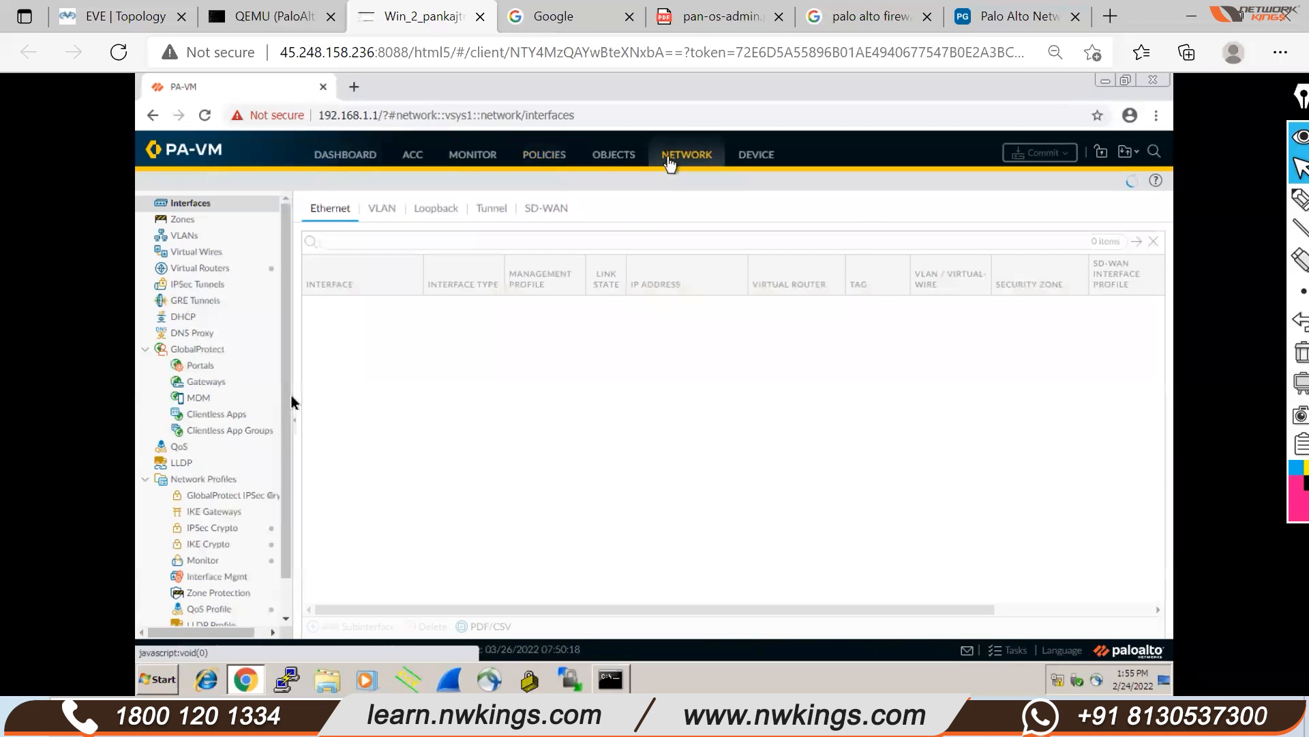
Open the 'default' virtual router's General settings and cancel without changes
left_click(214, 273)
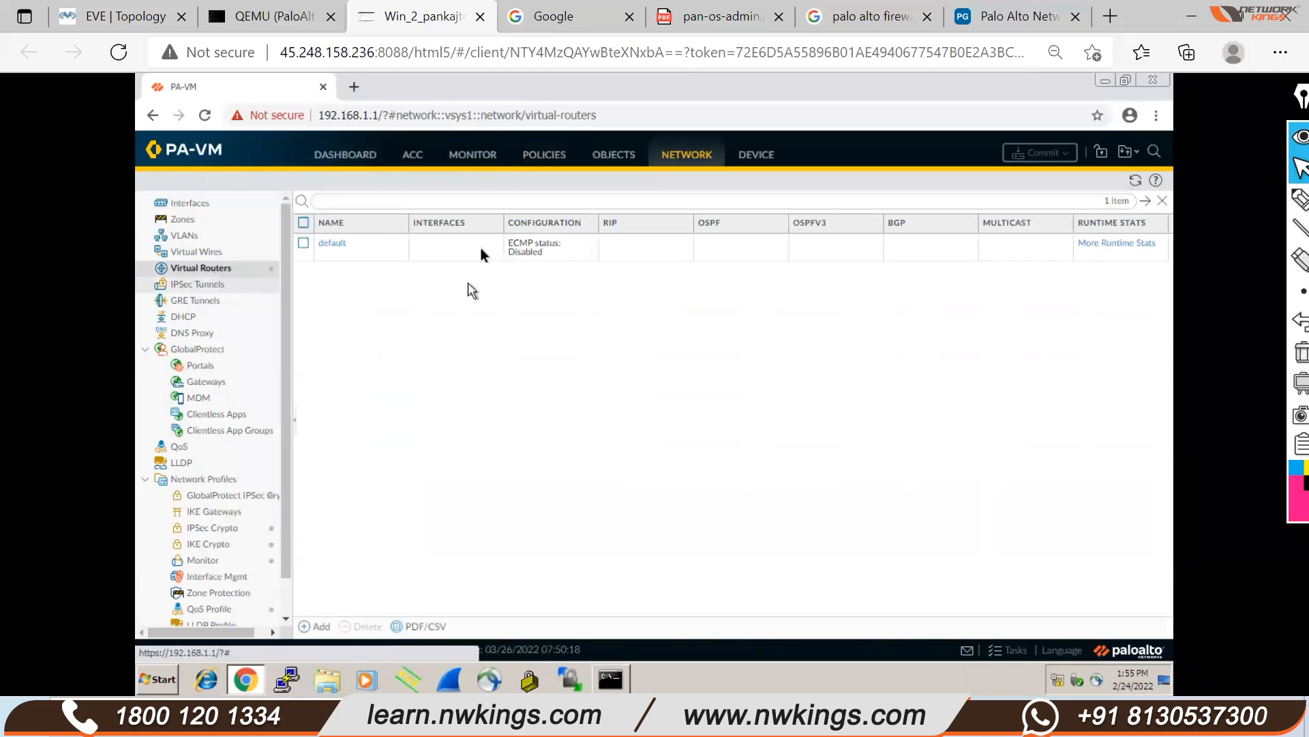
left_click(340, 246)
left_click(340, 246)
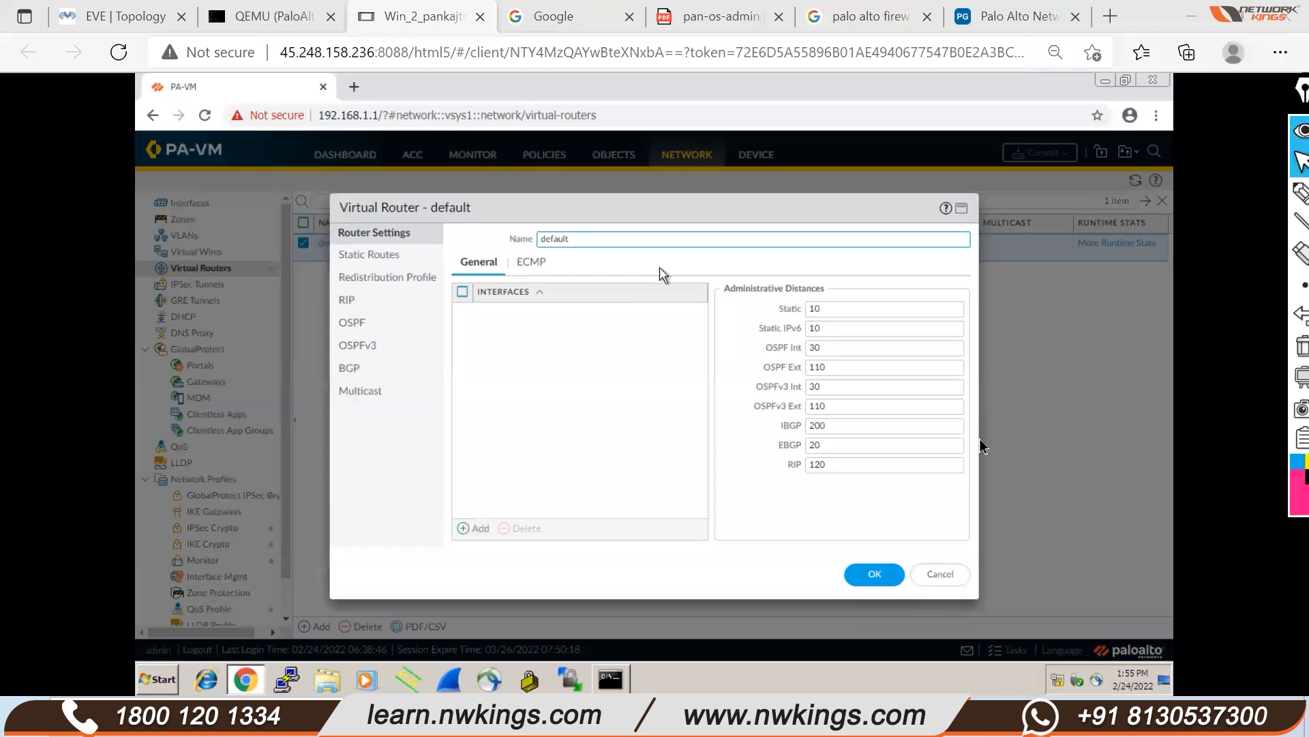
left_click(942, 573)
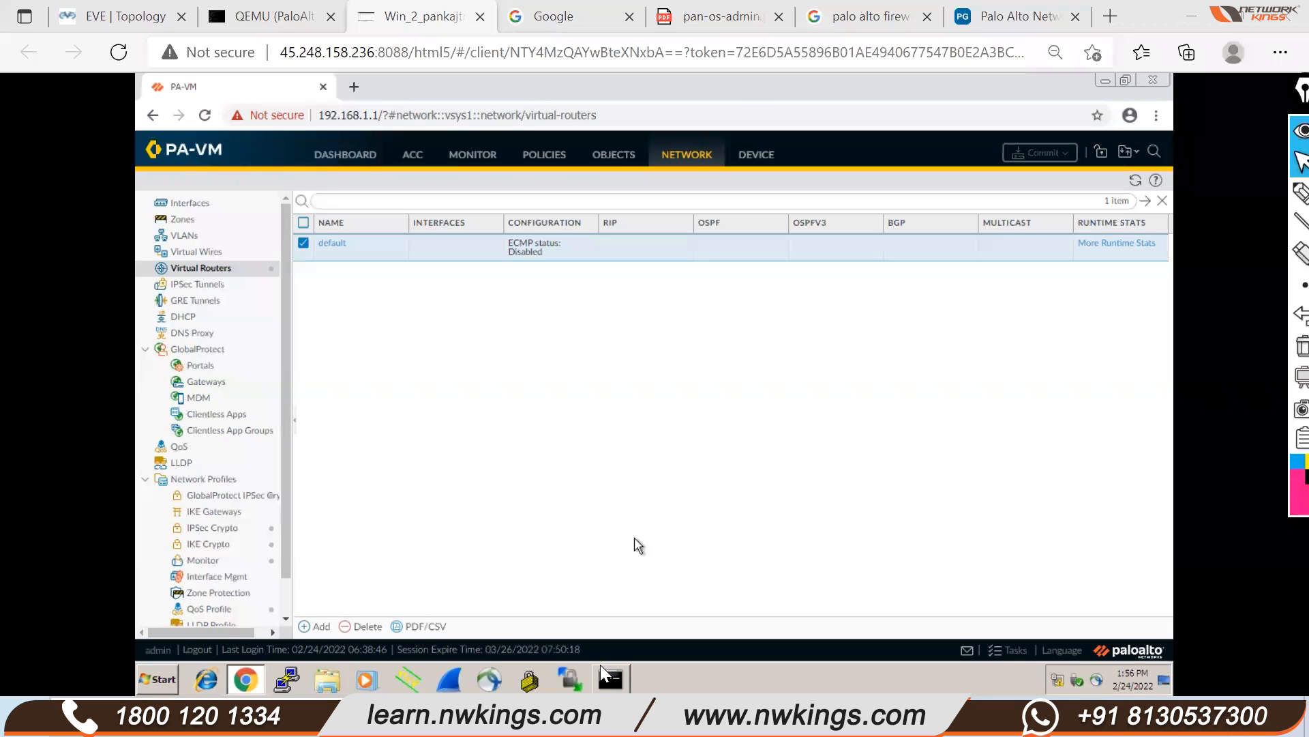
With the pink pen, handwrite Network, L1 and R&S notes with arrows, cloud box and H/S
left_click(1275, 96)
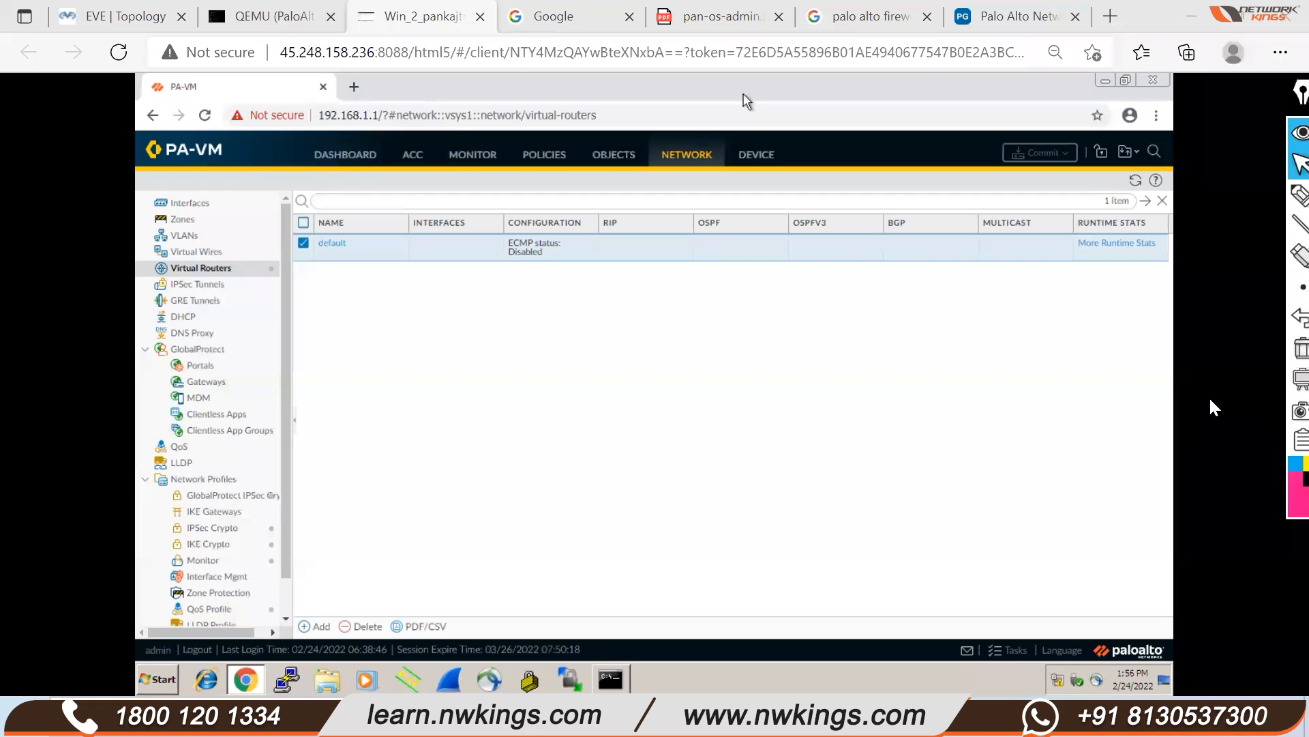
left_click(1298, 197)
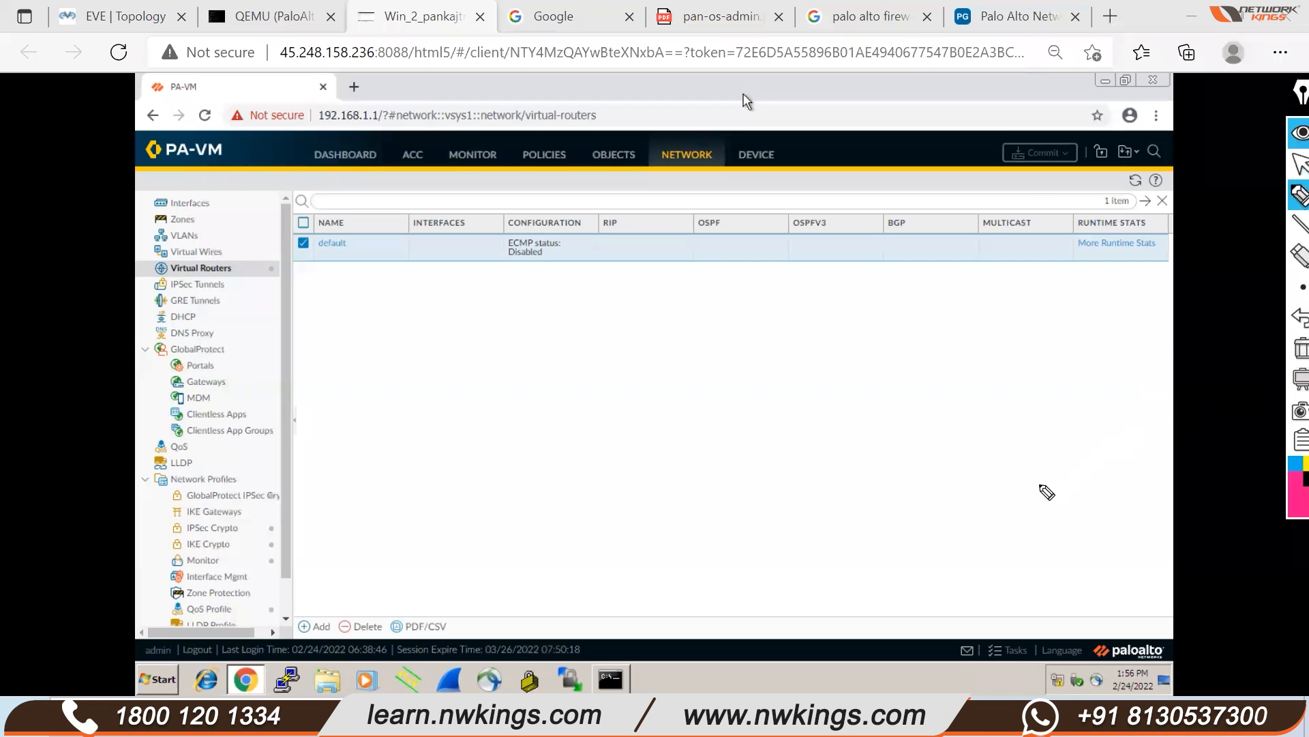
mouse_move(1014, 487)
left_mouse_down()
mouse_move(1073, 487)
mouse_move(1125, 436)
mouse_move(1114, 468)
left_mouse_up()
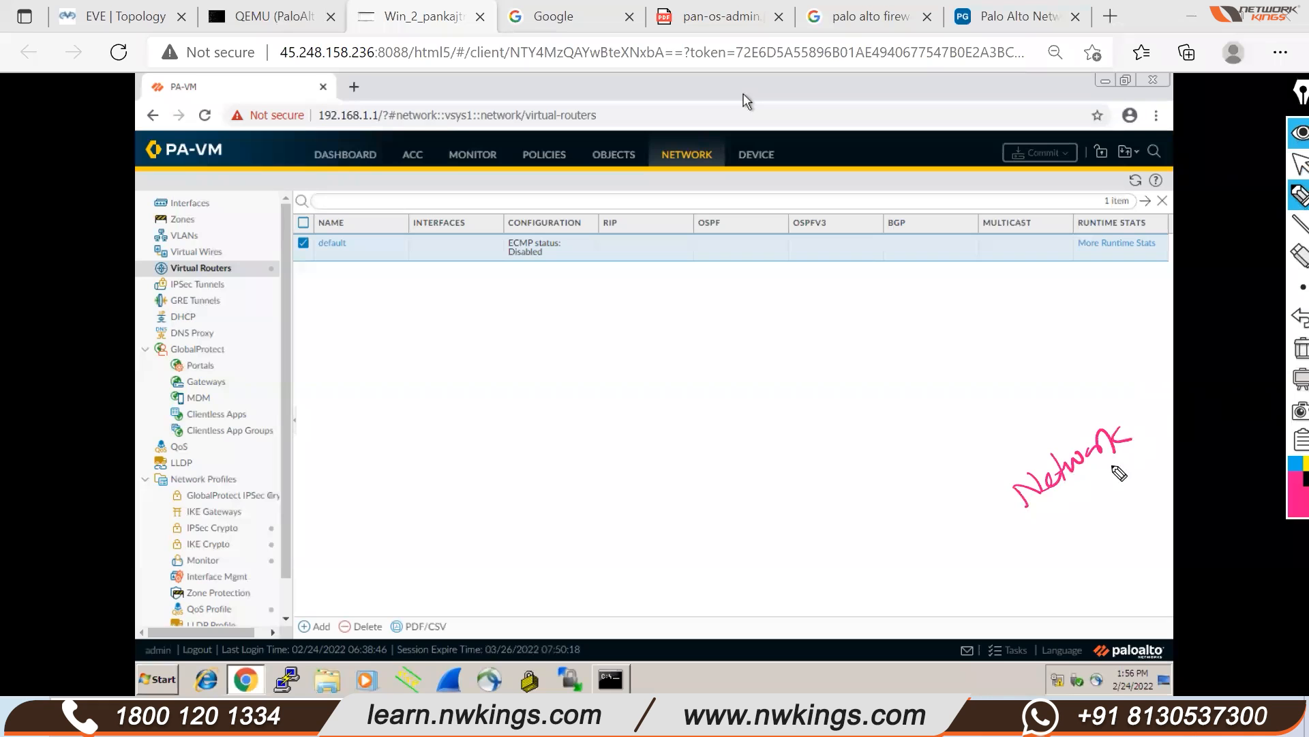
mouse_move(1033, 524)
left_mouse_down()
mouse_move(1133, 457)
mouse_move(1168, 409)
mouse_move(1164, 445)
mouse_move(1090, 405)
left_mouse_up()
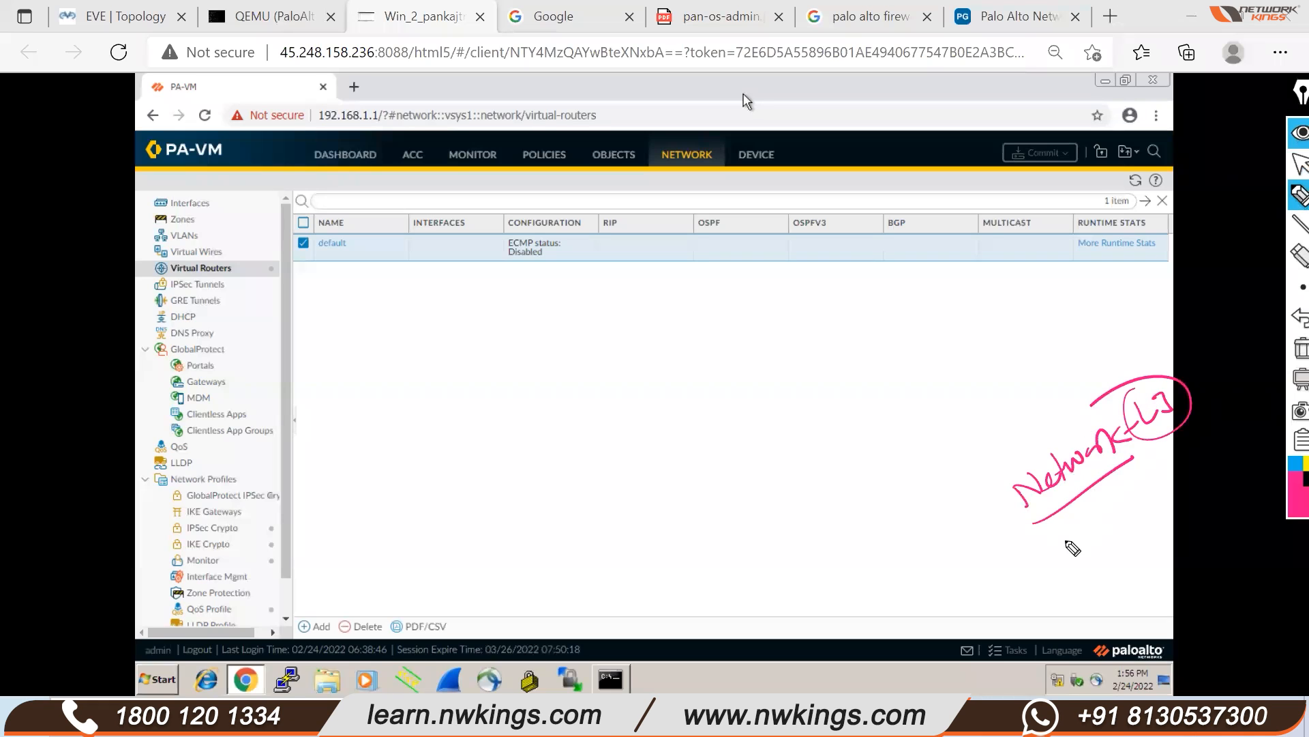
mouse_move(1054, 560)
left_mouse_down()
mouse_move(1089, 547)
mouse_move(1093, 530)
mouse_move(1064, 517)
mouse_move(1153, 485)
left_mouse_up()
mouse_move(1133, 488)
left_mouse_down()
mouse_move(1153, 484)
mouse_move(1135, 520)
mouse_move(1150, 561)
left_mouse_up()
mouse_move(1129, 555)
left_mouse_down()
mouse_move(1156, 560)
mouse_move(1150, 570)
mouse_move(1167, 538)
mouse_move(1240, 494)
left_mouse_up()
mouse_move(1160, 585)
left_mouse_down()
mouse_move(1245, 522)
mouse_move(1248, 477)
mouse_move(1159, 545)
left_mouse_up()
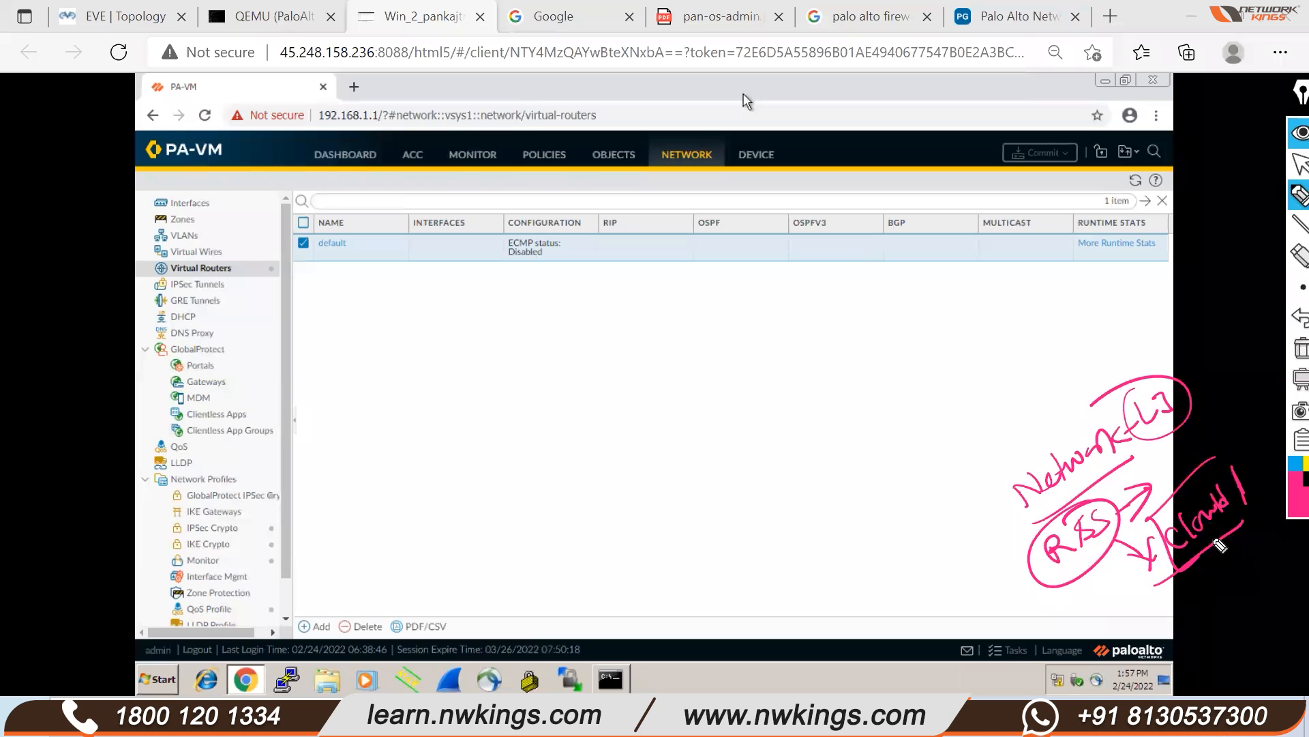
mouse_move(1250, 471)
left_mouse_down()
mouse_move(1248, 501)
mouse_move(1265, 483)
left_mouse_up()
Write an 'R&S plus, SDWAN plus, Palo' note higher up, underlined with arrows
mouse_move(933, 378)
left_mouse_down()
mouse_move(936, 412)
mouse_move(954, 412)
mouse_move(955, 397)
mouse_move(963, 413)
left_mouse_up()
mouse_move(981, 365)
left_mouse_down()
mouse_move(975, 391)
mouse_move(1015, 388)
left_mouse_up()
mouse_move(992, 373)
left_mouse_down()
mouse_move(1008, 355)
mouse_move(1018, 371)
mouse_move(1099, 294)
mouse_move(1129, 299)
left_mouse_up()
left_click_drag(1119, 287, 1115, 324)
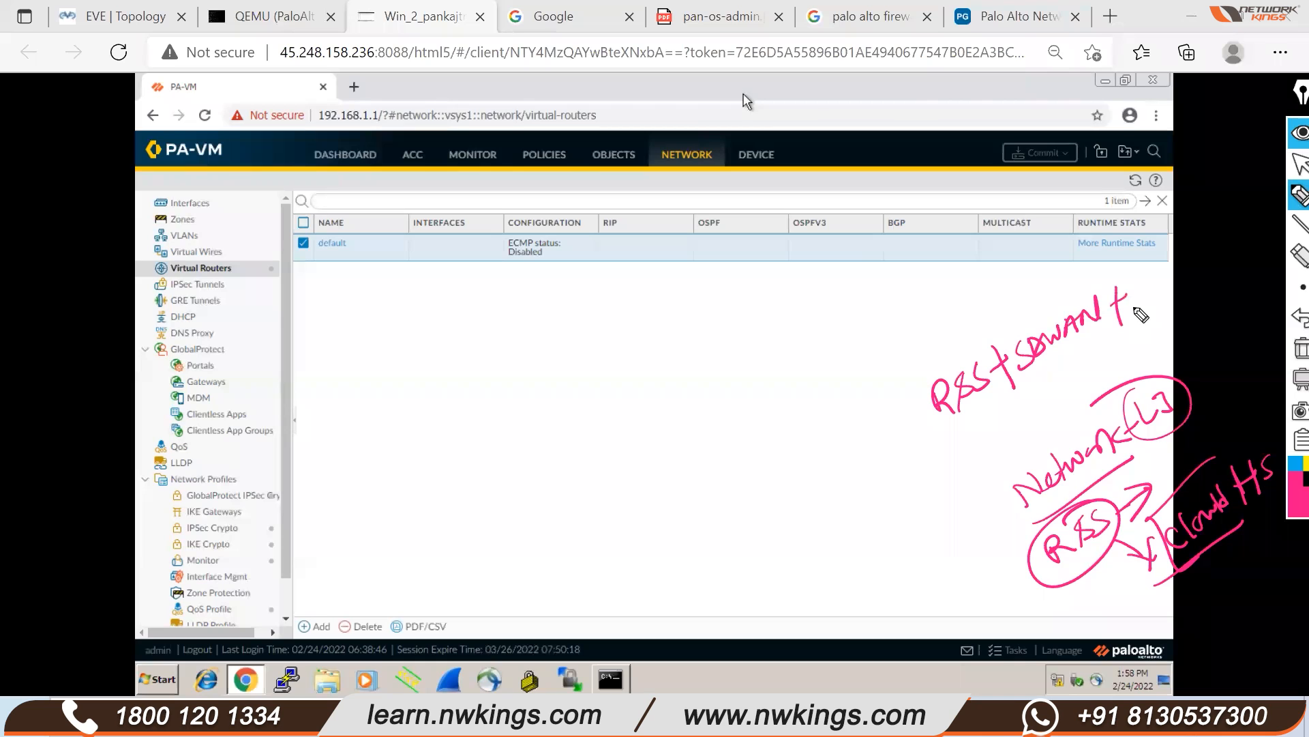
left_click_drag(1136, 313, 1183, 266)
left_click_drag(1207, 269, 1233, 245)
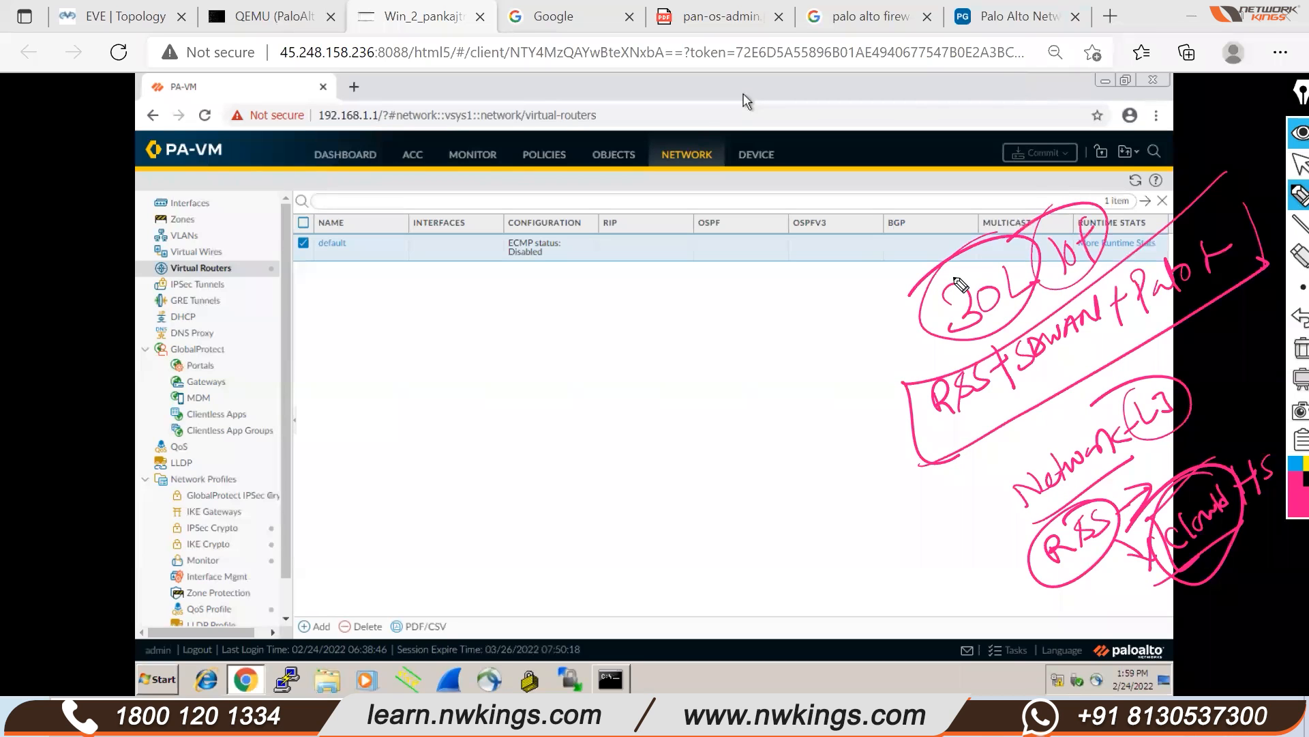
mouse_move(963, 404)
left_mouse_down()
mouse_move(974, 429)
mouse_move(1059, 376)
mouse_move(1045, 397)
left_mouse_up()
mouse_move(1091, 360)
left_mouse_down()
mouse_move(1163, 336)
mouse_move(1152, 326)
left_mouse_up()
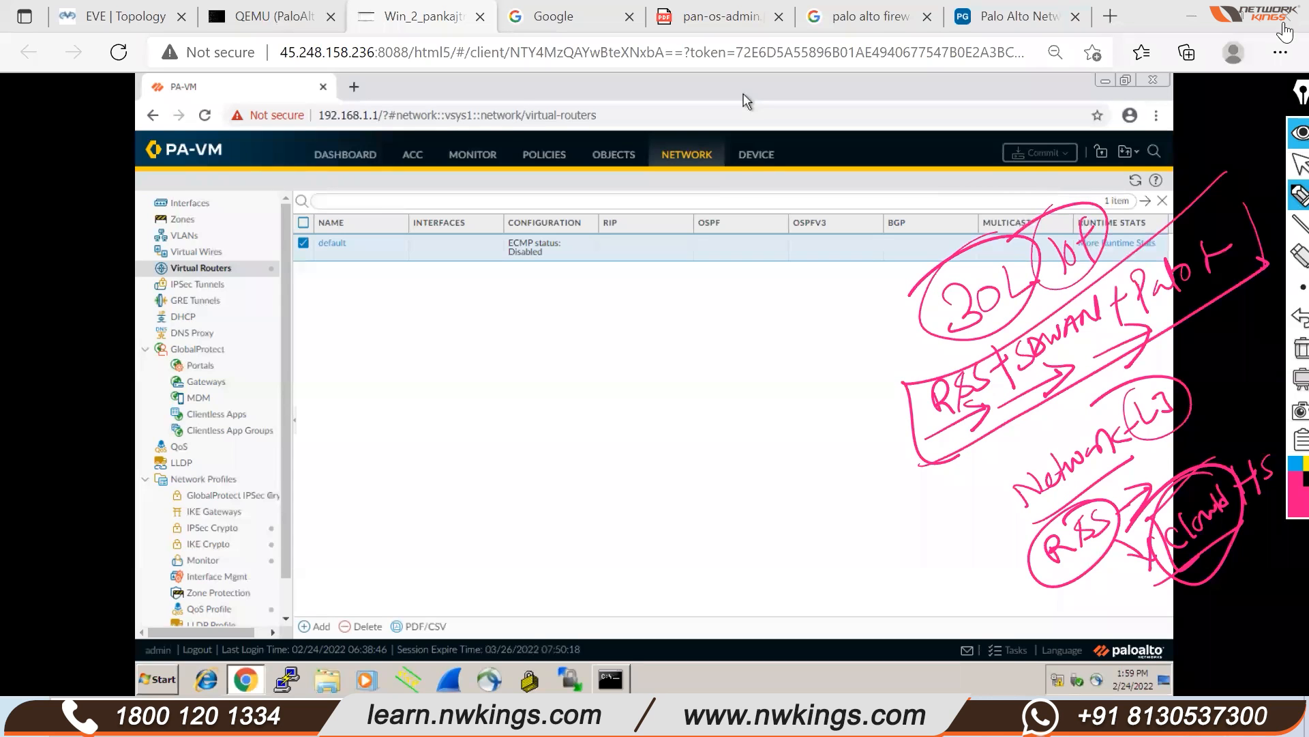
Leave pen mode and erase all handwritten notes from the Virtual Routers page
left_click(1297, 165)
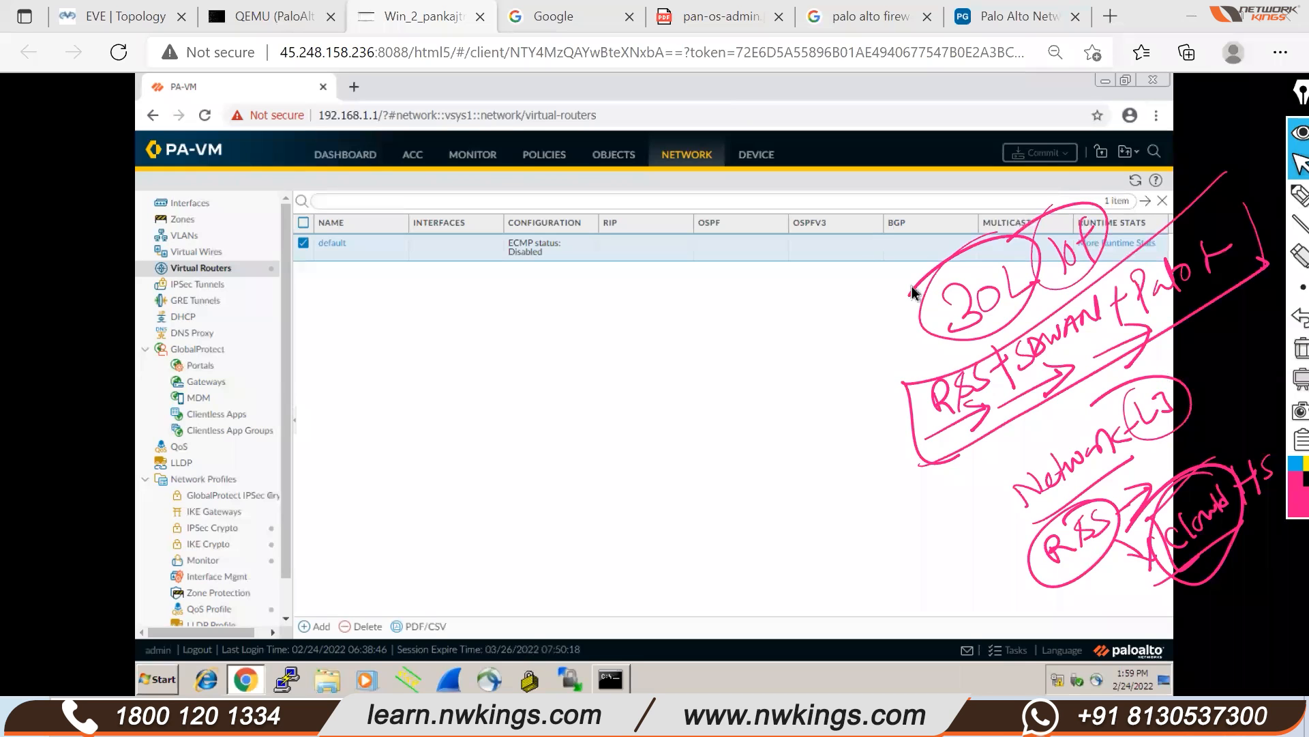
left_click(1285, 351)
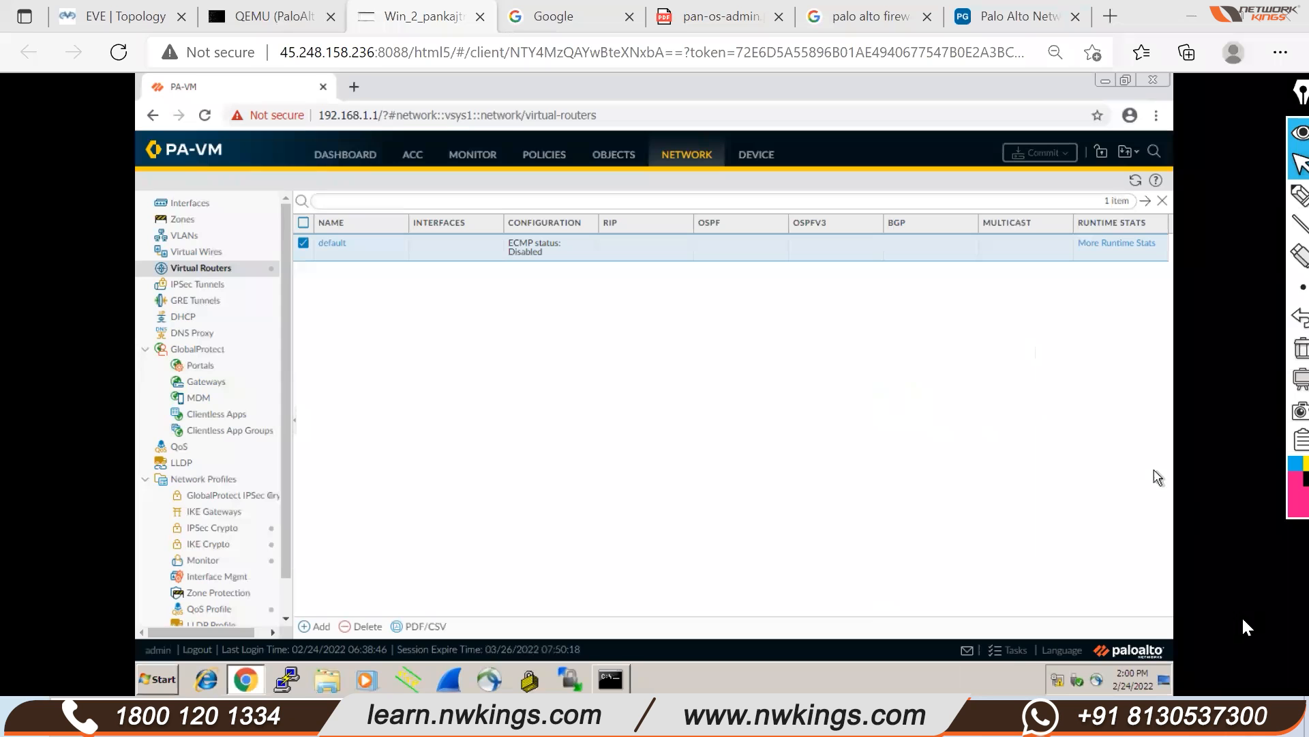
left_click(1238, 716)
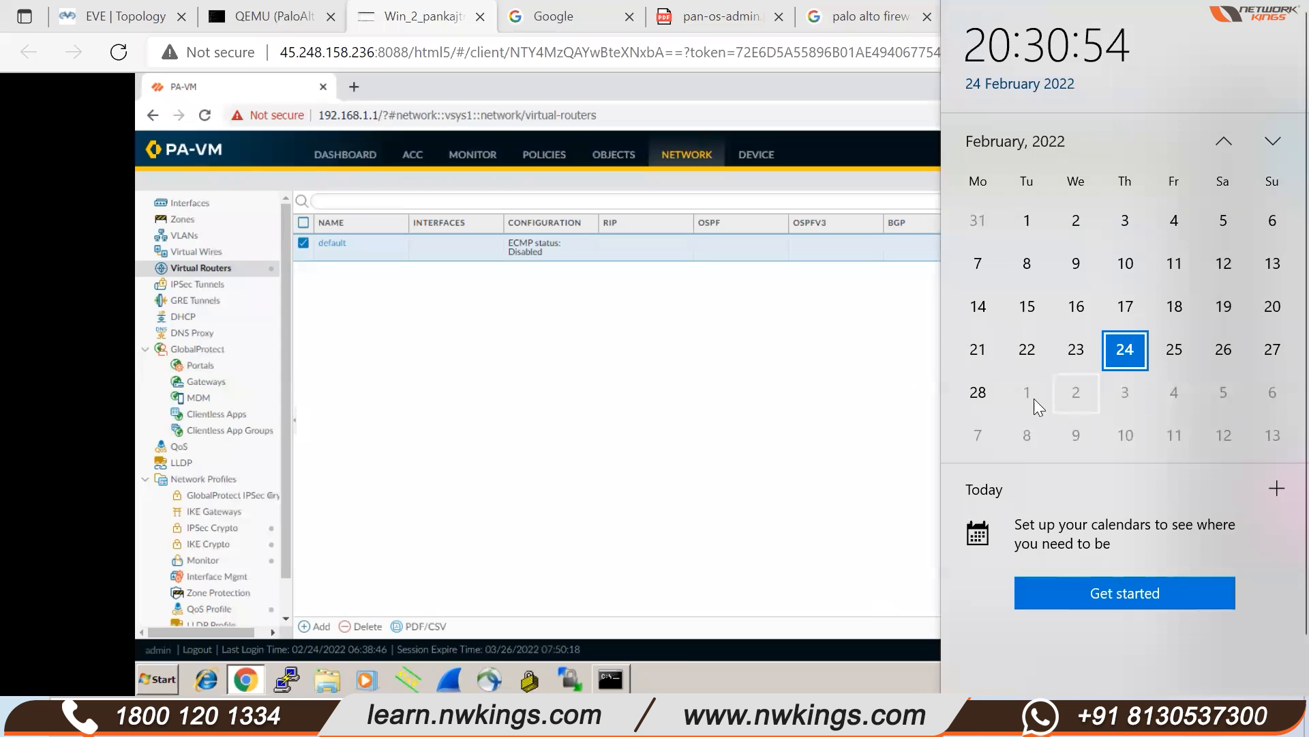
left_click(979, 397)
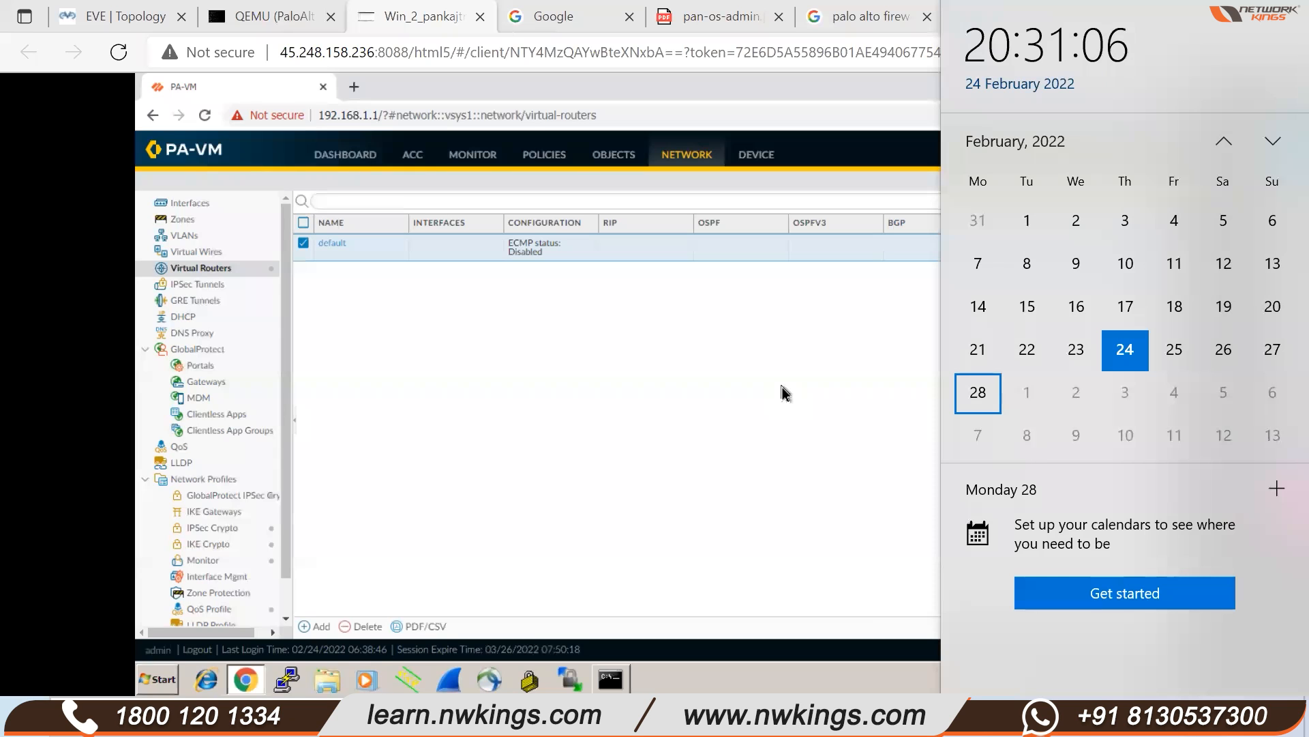
left_click(1274, 144)
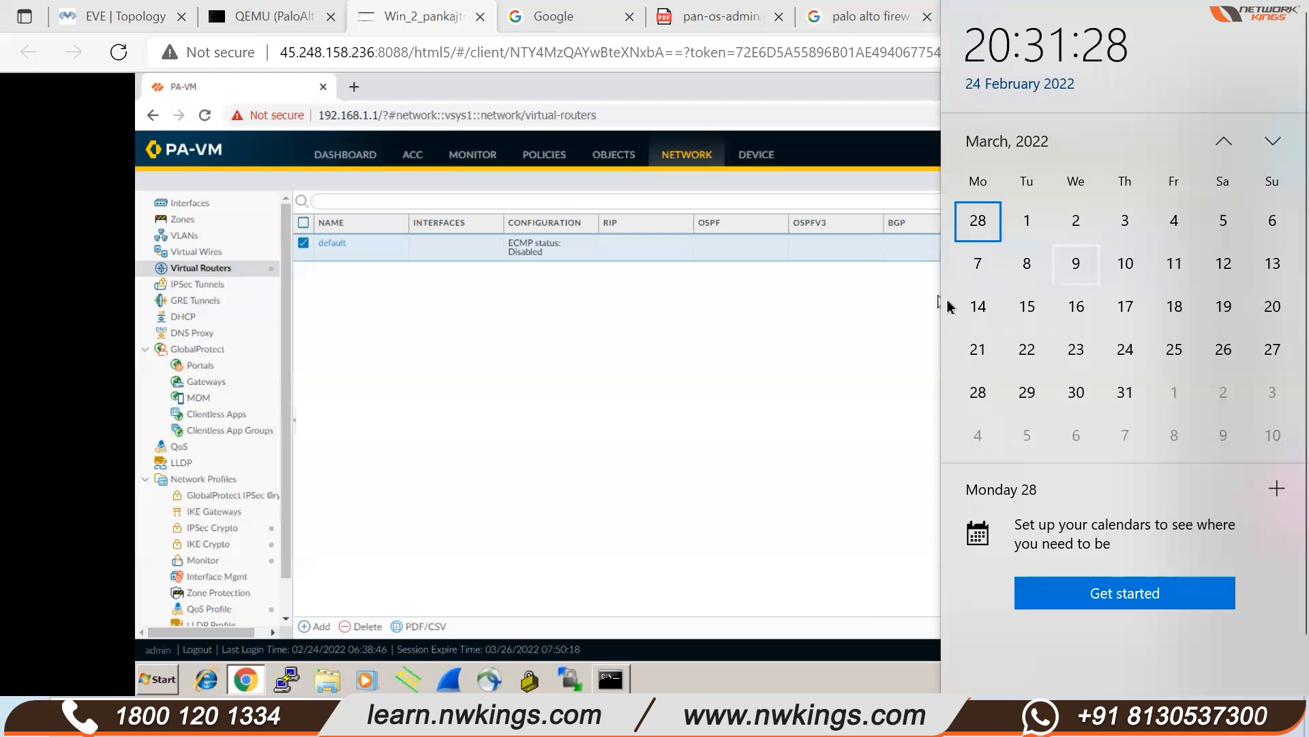
left_click(718, 340)
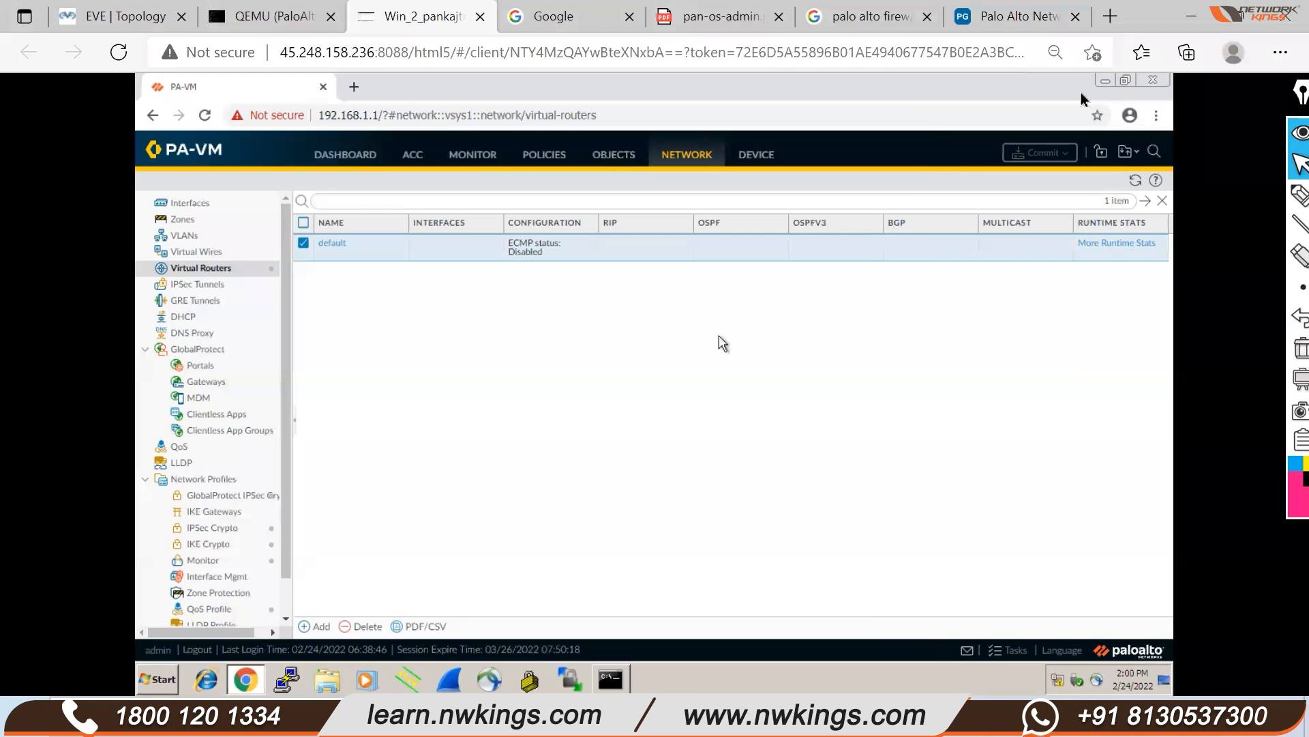
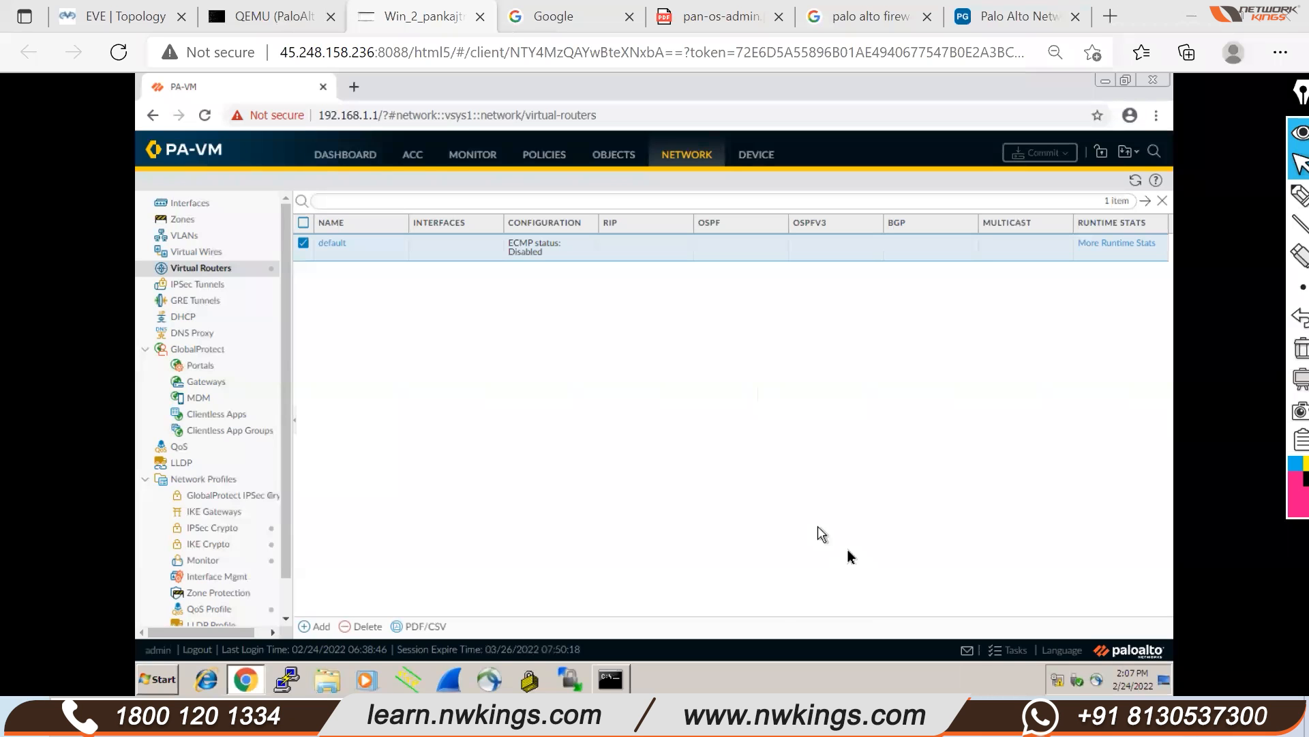
Put away the PowerPoint slides, dismiss the Chrome update notice, and return to the firewall's QEMU console
left_click(767, 716)
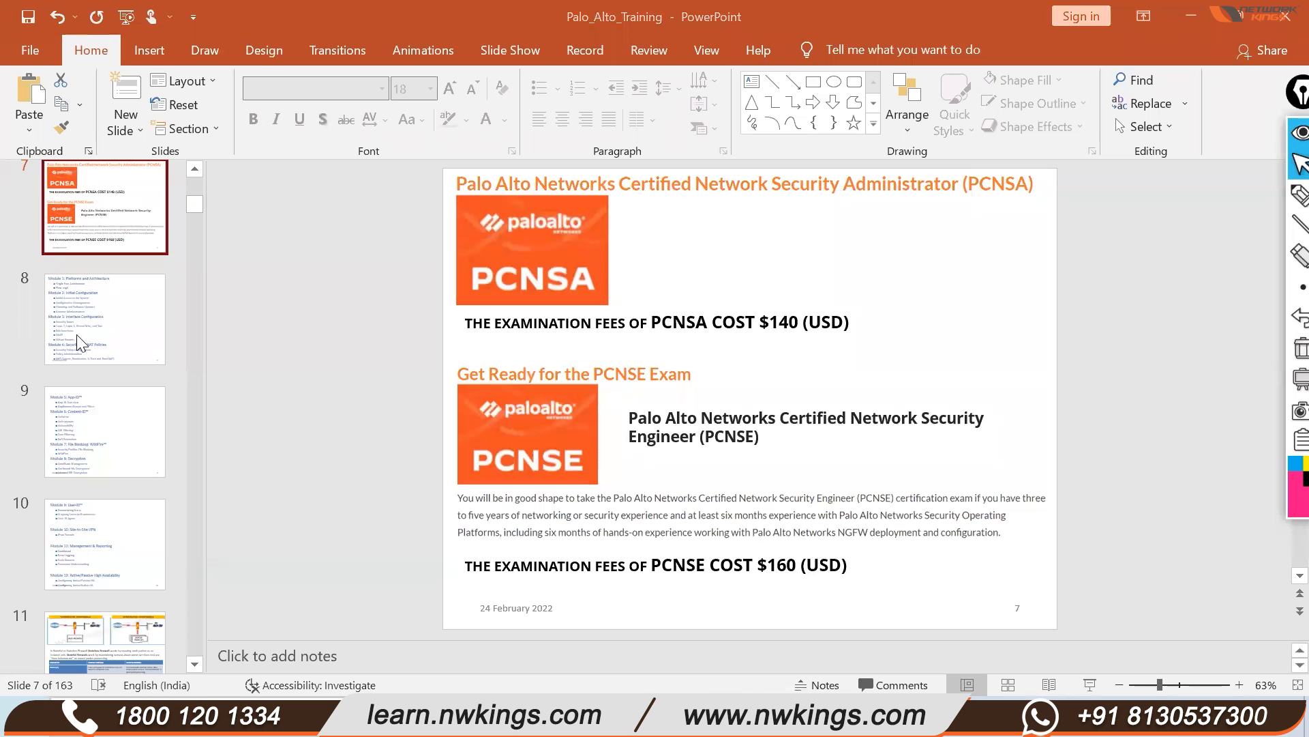
scroll(103, 273, "up", 3)
left_click(1192, 17)
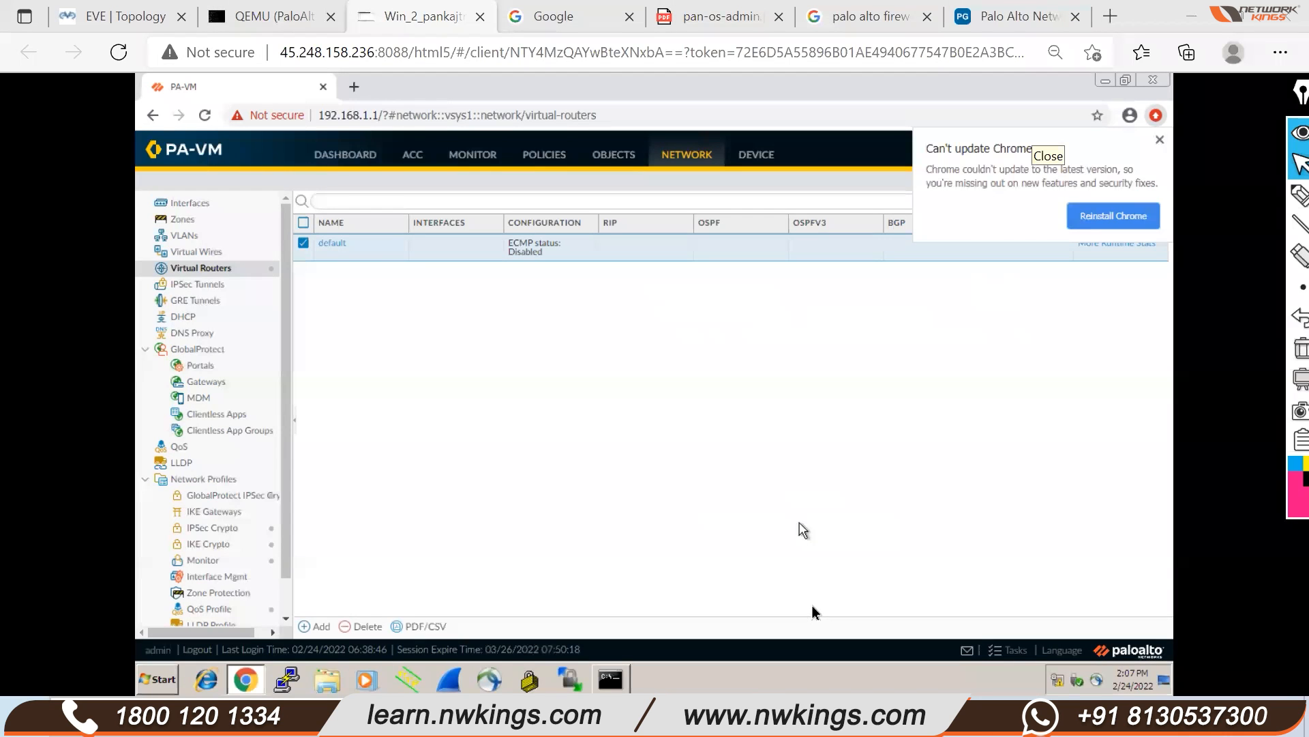
left_click(1160, 140)
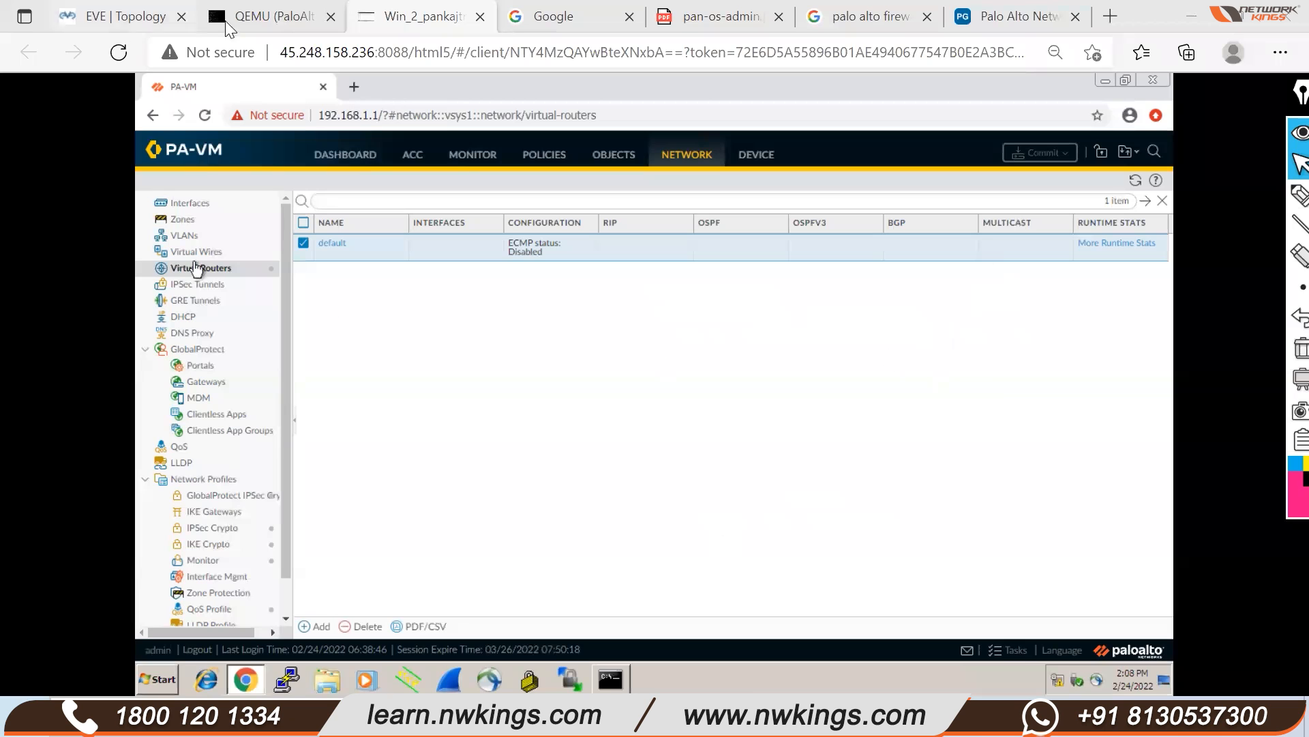
left_click(266, 20)
In the First_Lab topology, nudge the FE label up beside the Win node
left_click(115, 20)
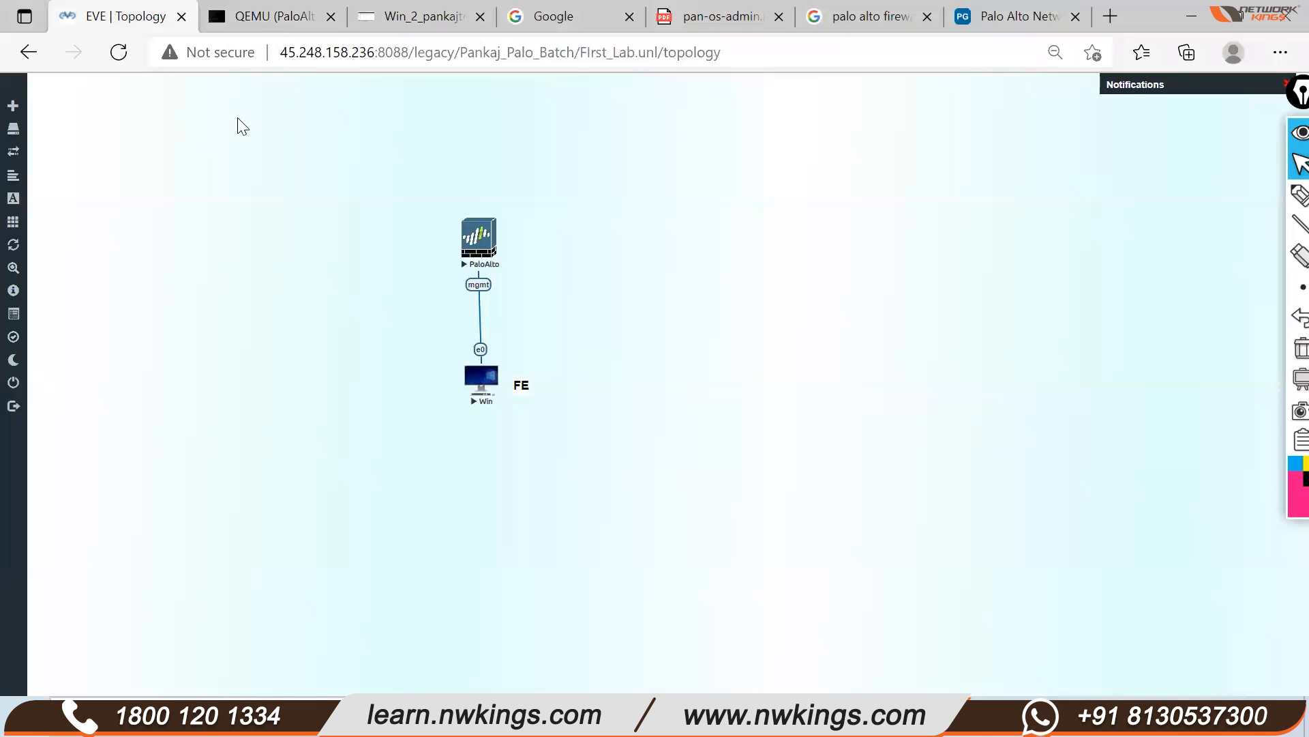
left_click_drag(560, 186, 420, 469)
left_click(577, 451)
left_click_drag(516, 383, 516, 373)
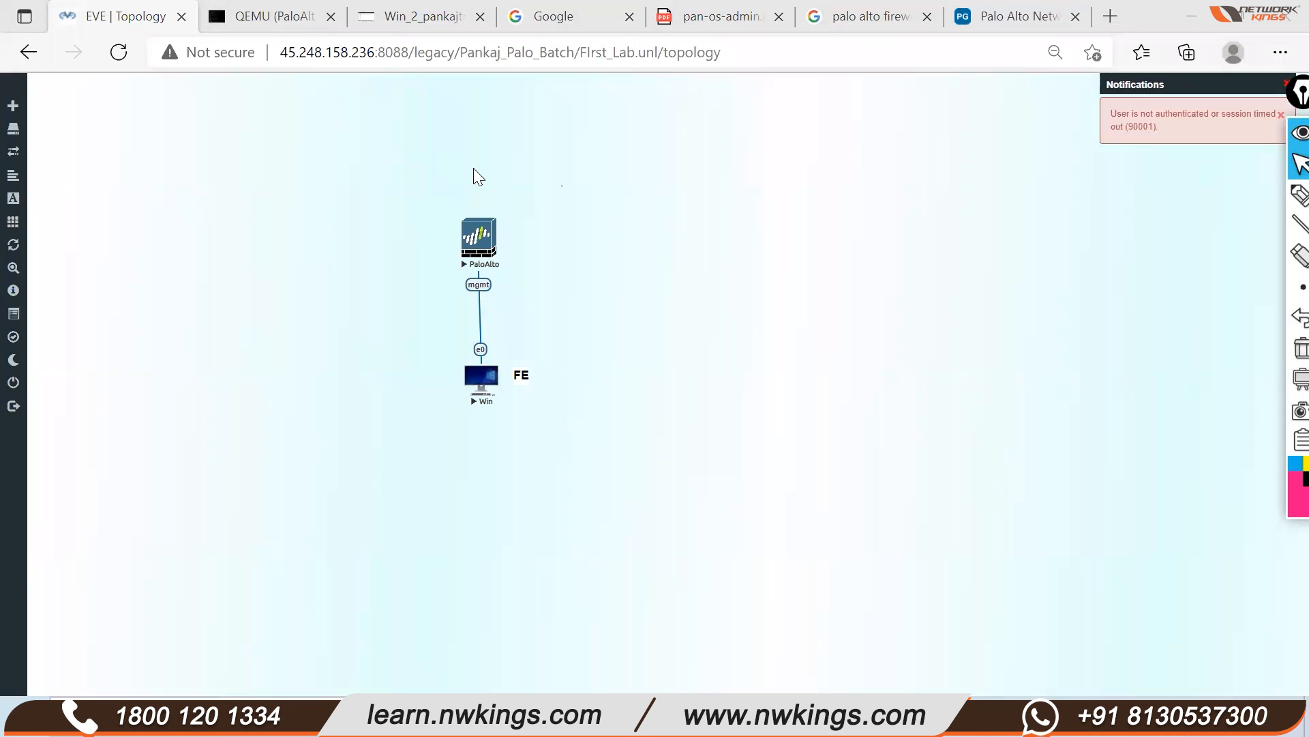
After the session timeout, sign back into EVE-NG with the saved username and password
left_click(39, 374)
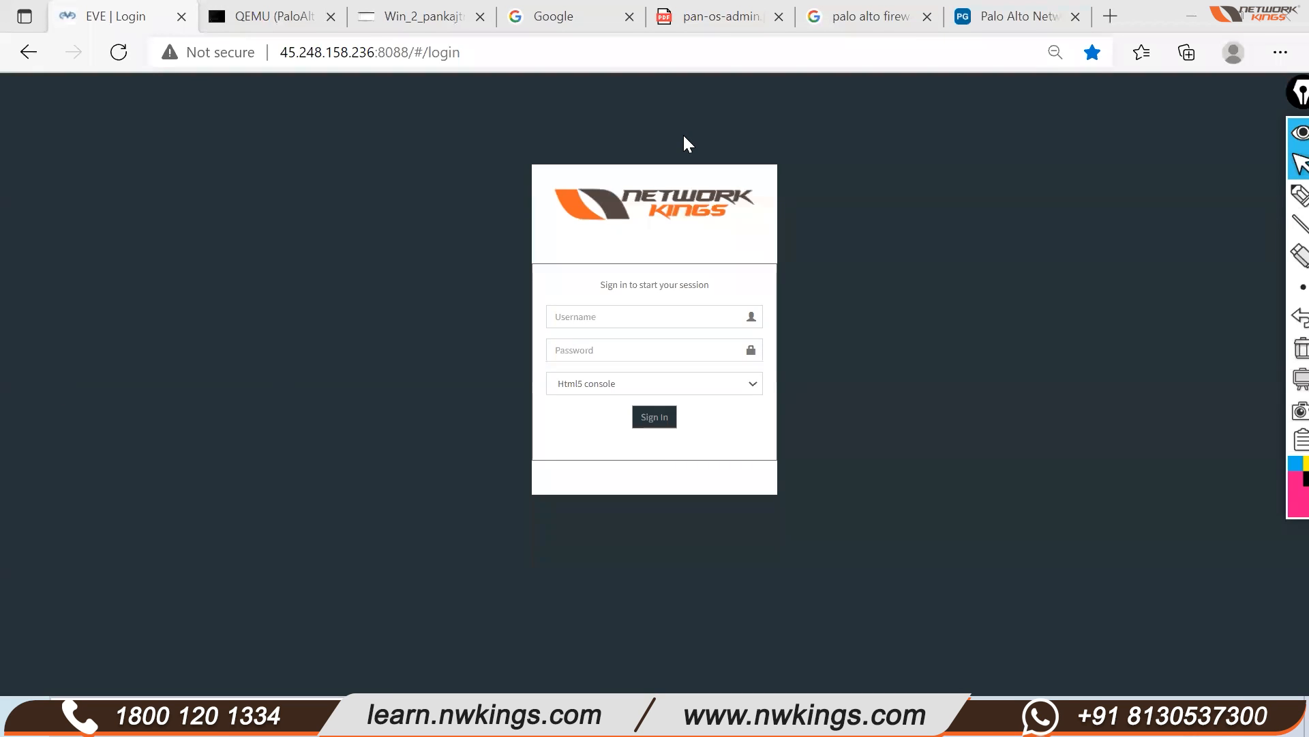
left_click(634, 317)
left_click(617, 380)
double_click(637, 315)
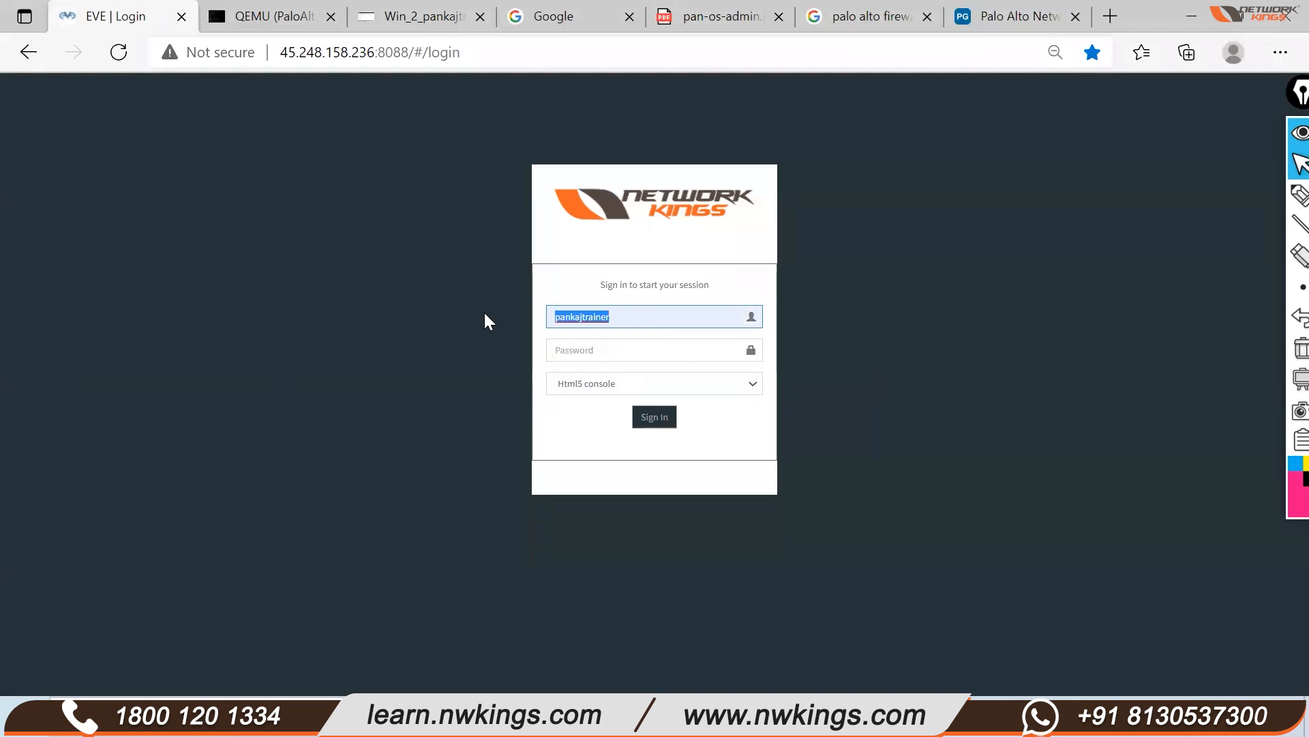
left_click(574, 357)
key("ctrl+v")
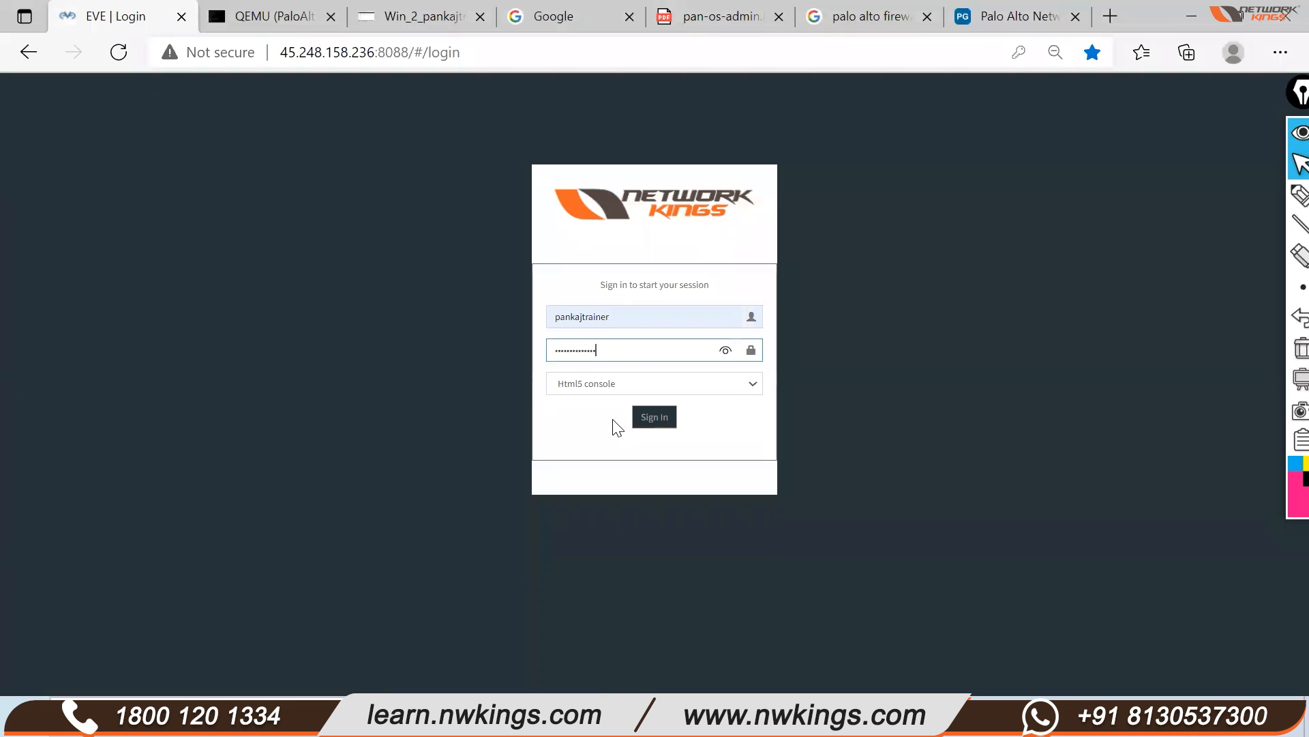
left_click(660, 428)
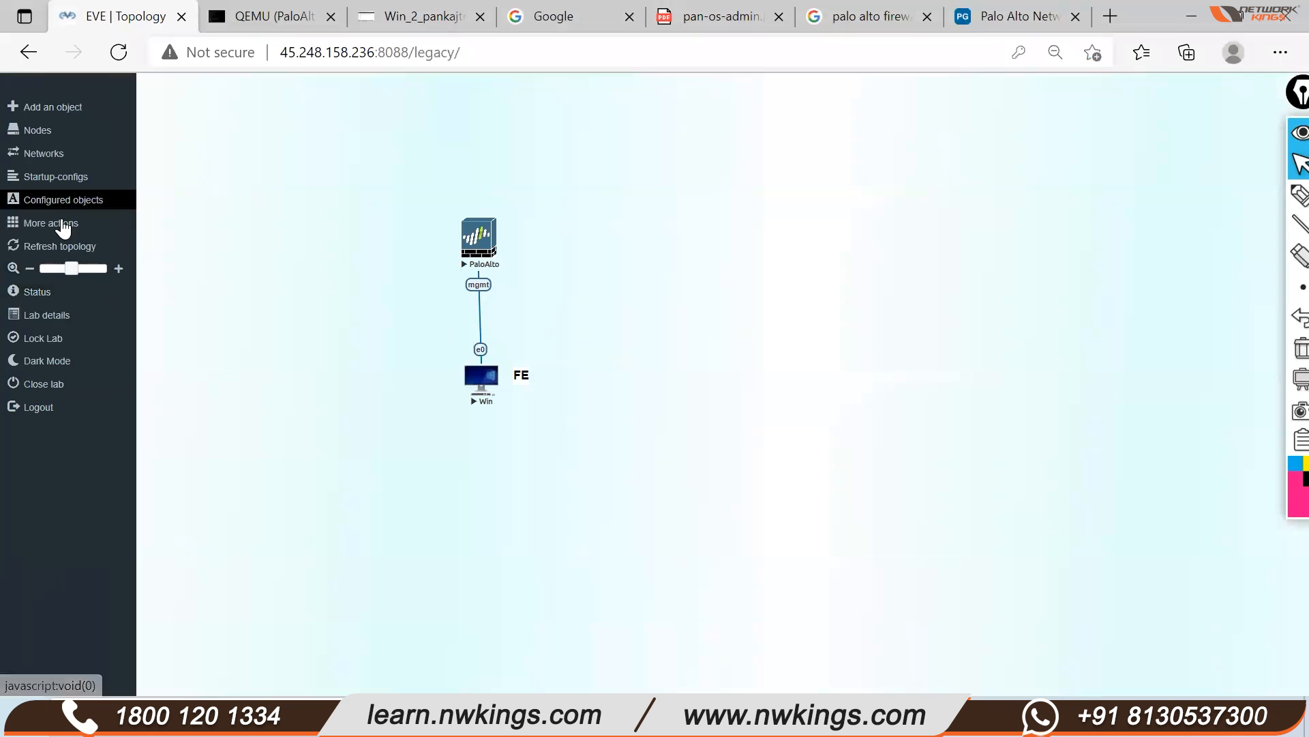
Stop all running lab nodes and close the First_Lab lab
left_click(59, 223)
left_click(102, 258)
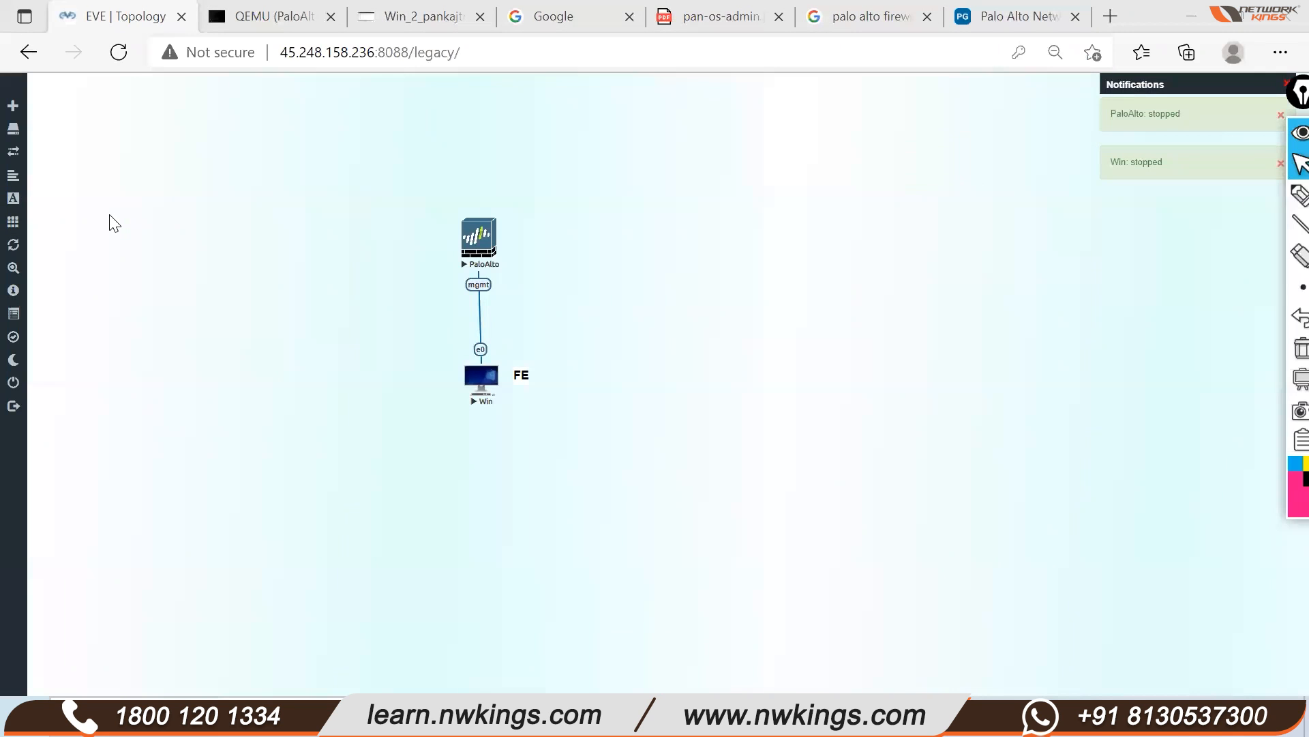
mouse_move(21, 307)
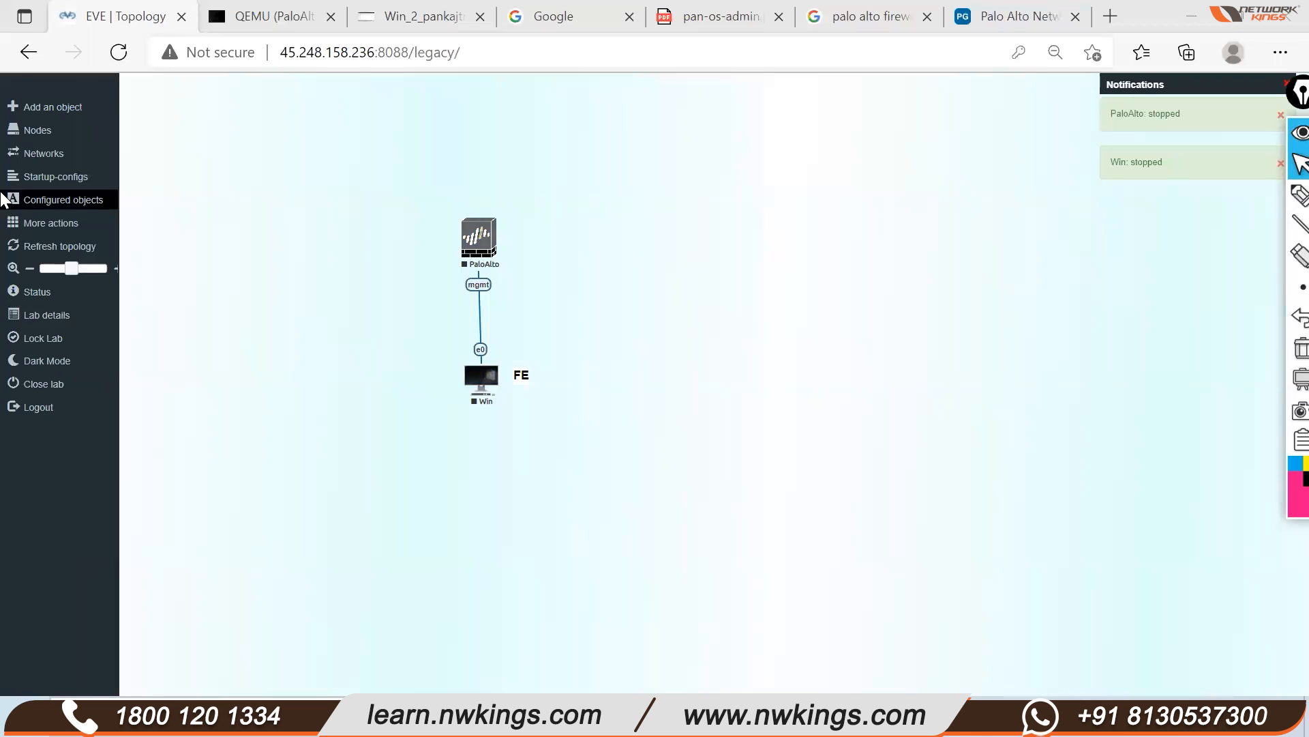
left_click(35, 384)
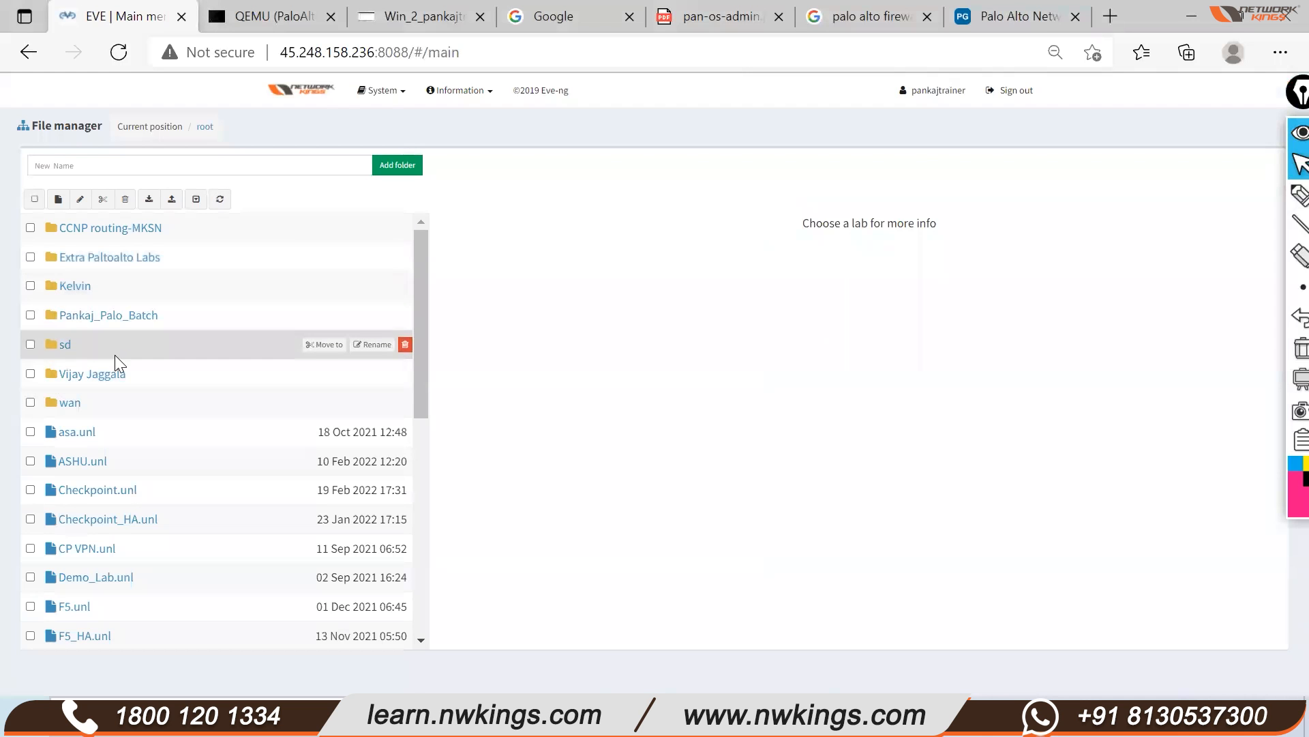
In the Pankaj_Palo_Batch folder, preview the Layer 2 multi-VLAN, lab-mode, interface-mode and active-active HA labs
left_click(109, 315)
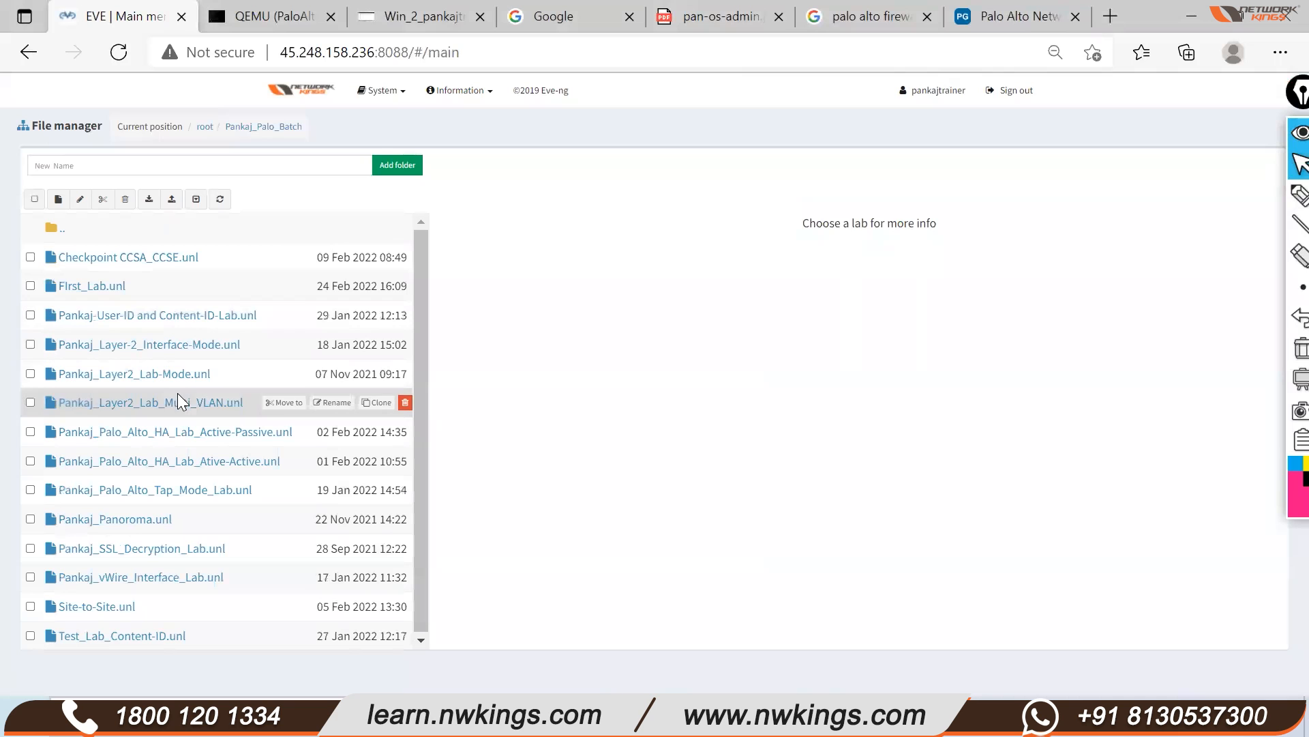
left_click(152, 403)
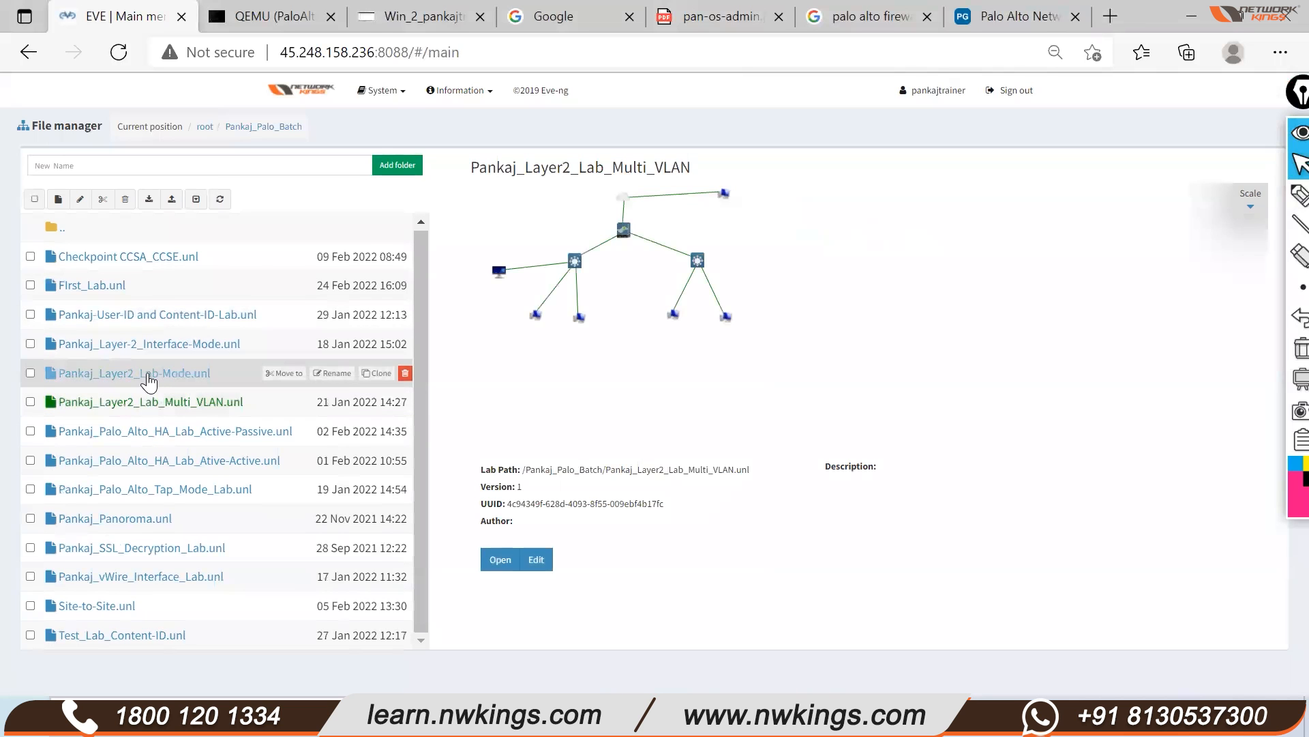
left_click(186, 377)
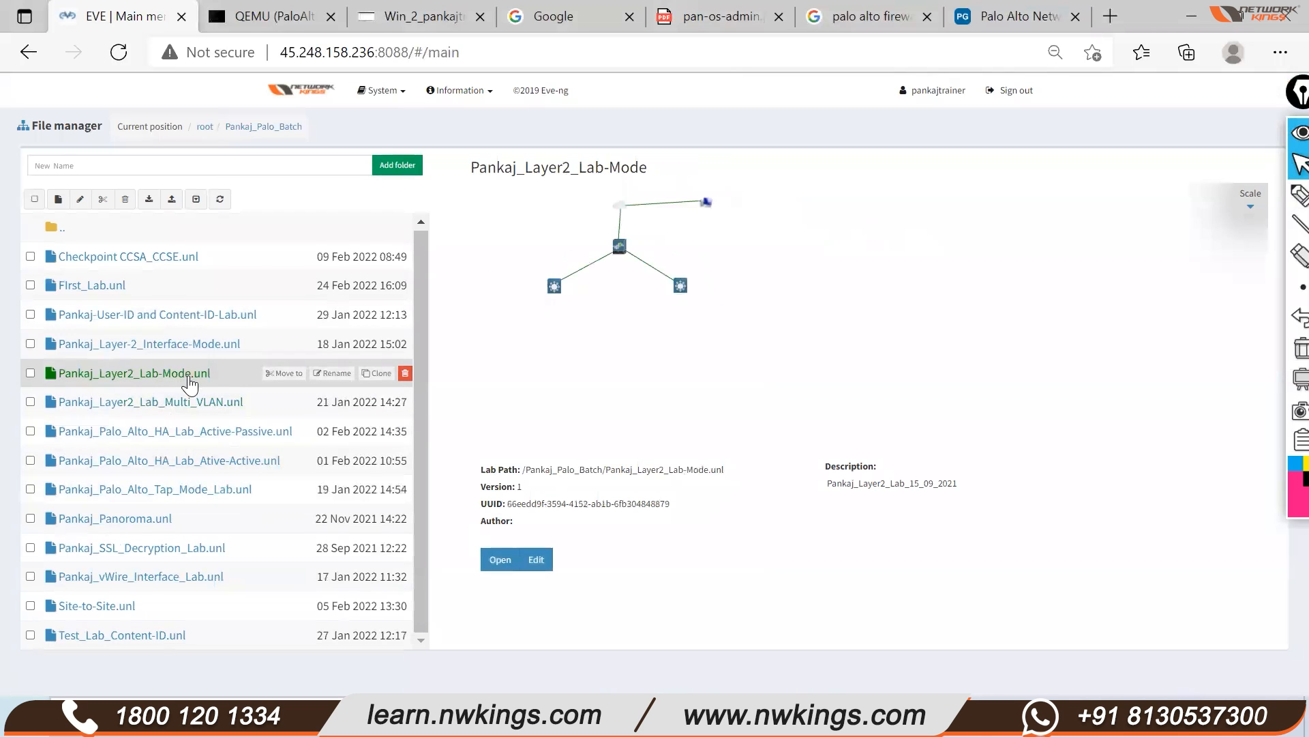
left_click(161, 345)
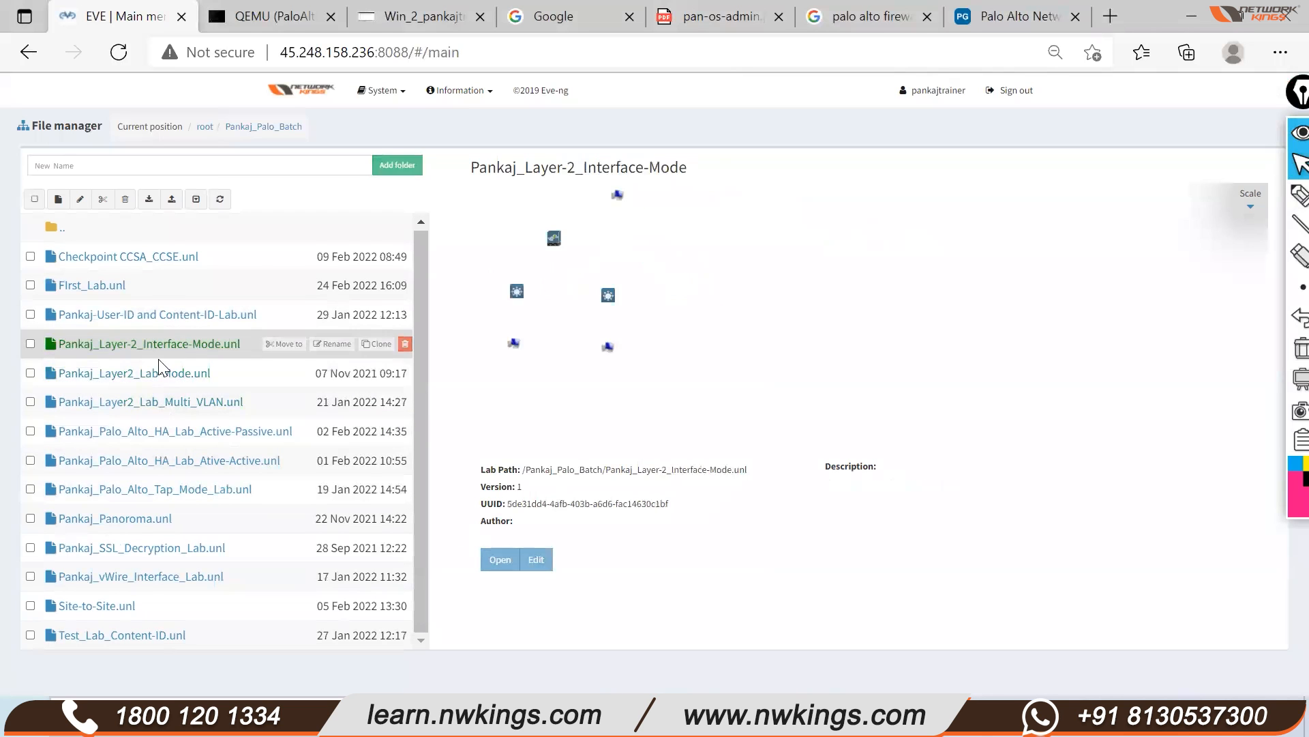
left_click(155, 460)
Open the active-active HA lab, then close it to return to the file list
left_click(500, 560)
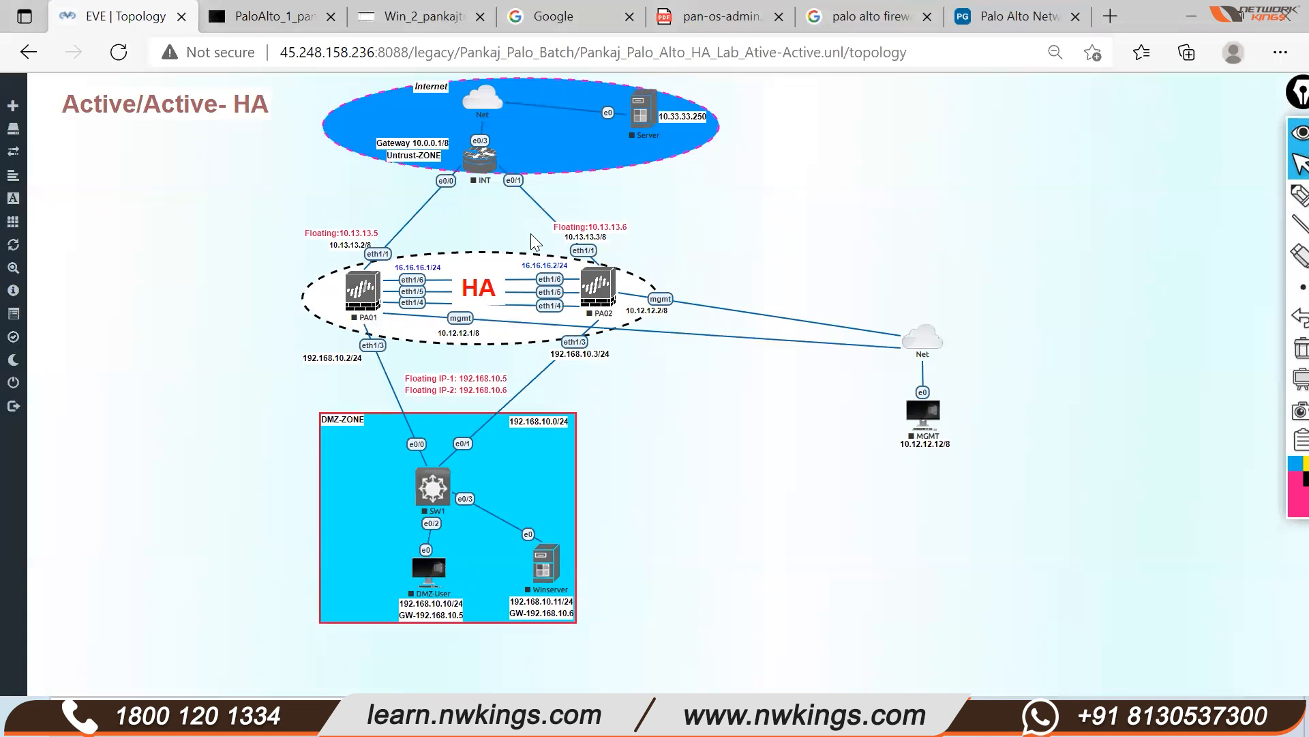
mouse_move(14, 150)
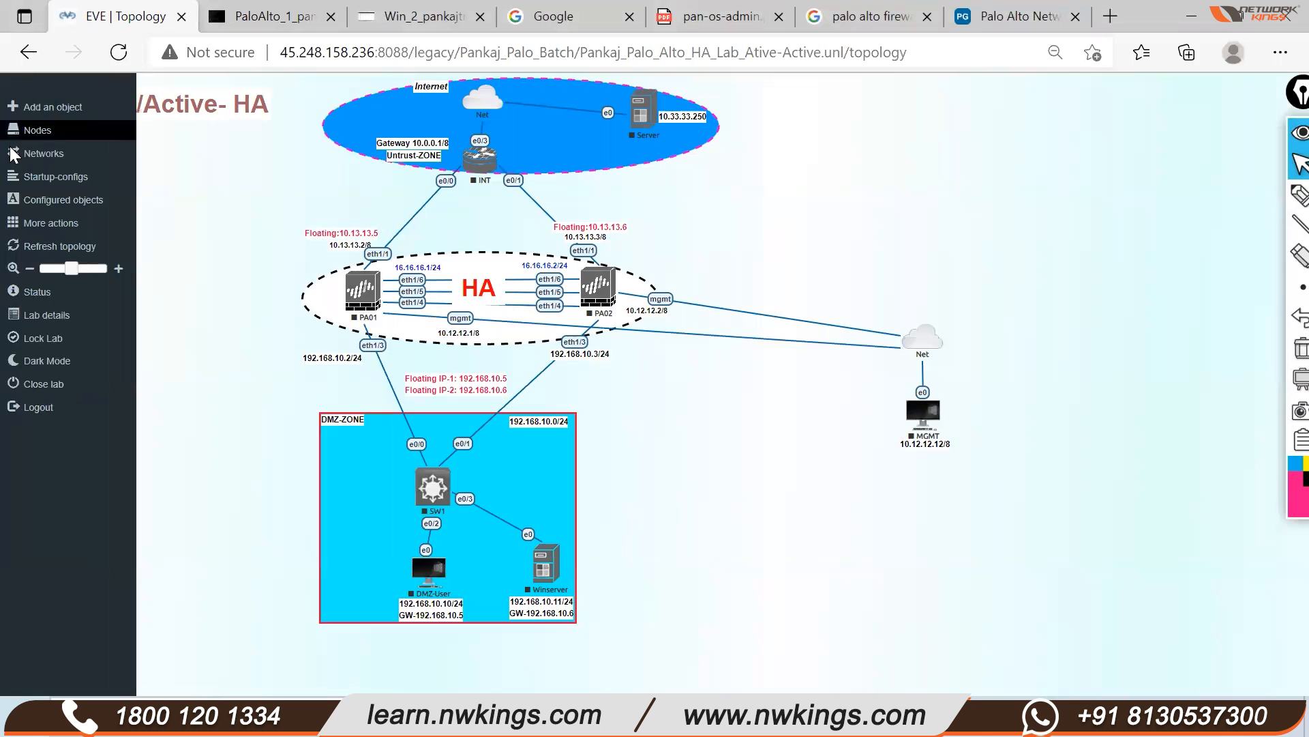
left_click(48, 385)
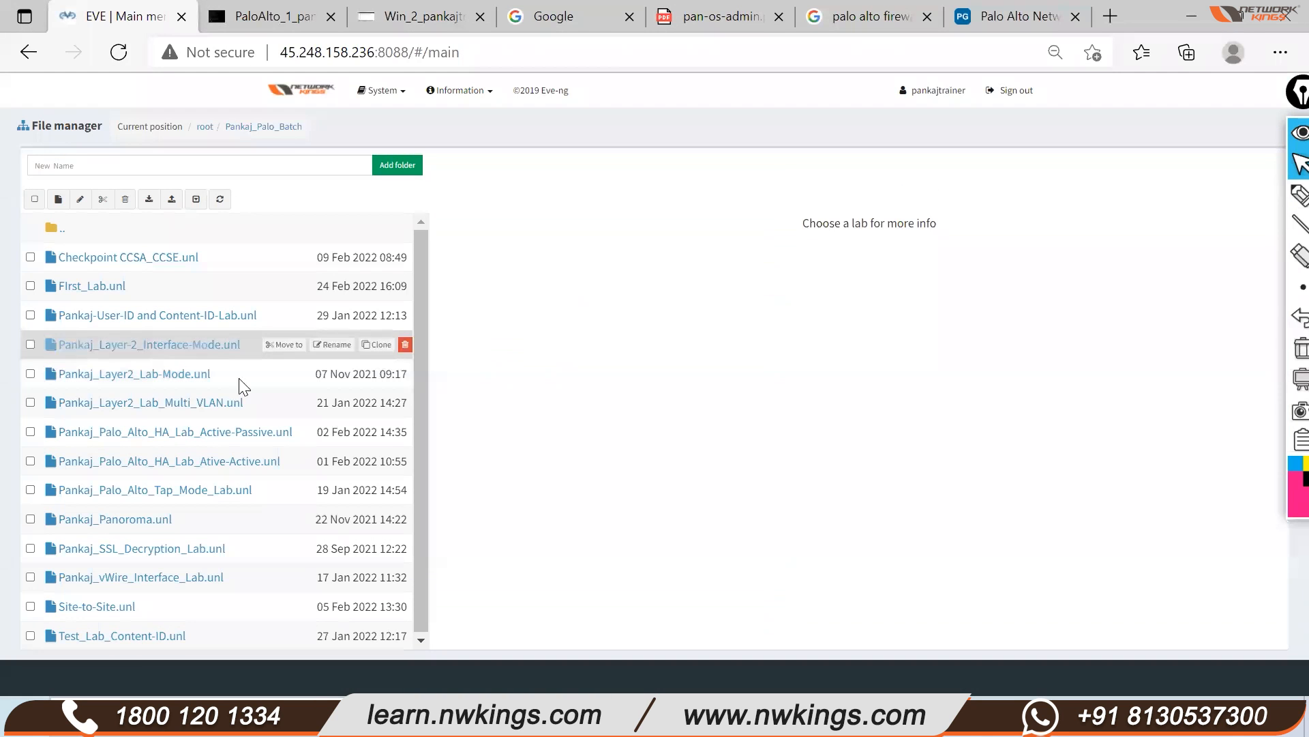